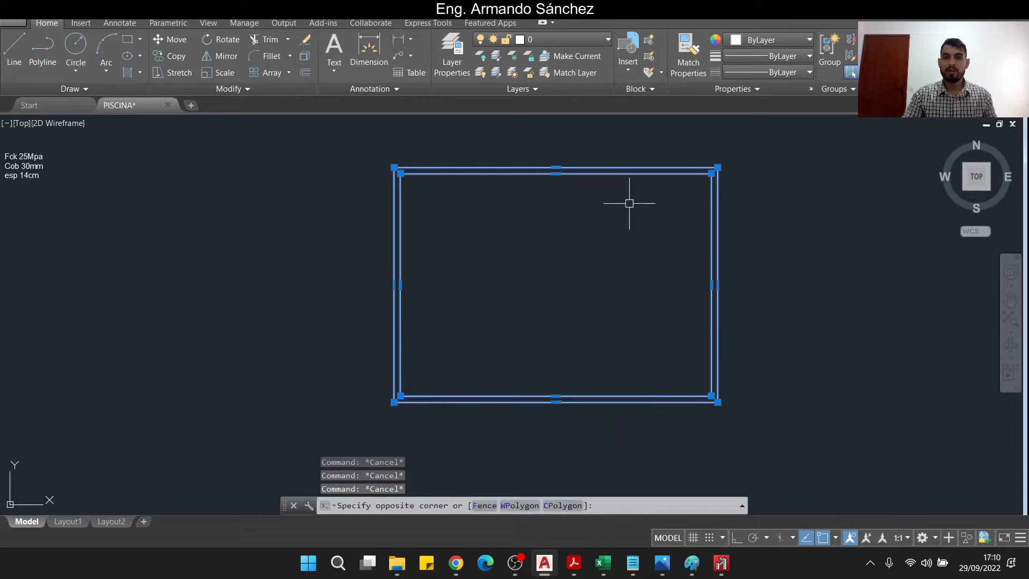
# Assign the two selected rectangles of the pool outline to layer 2
pyautogui.click(556, 42)
pyautogui.click(561, 86)
pyautogui.press('Escape')
pyautogui.press('Escape')
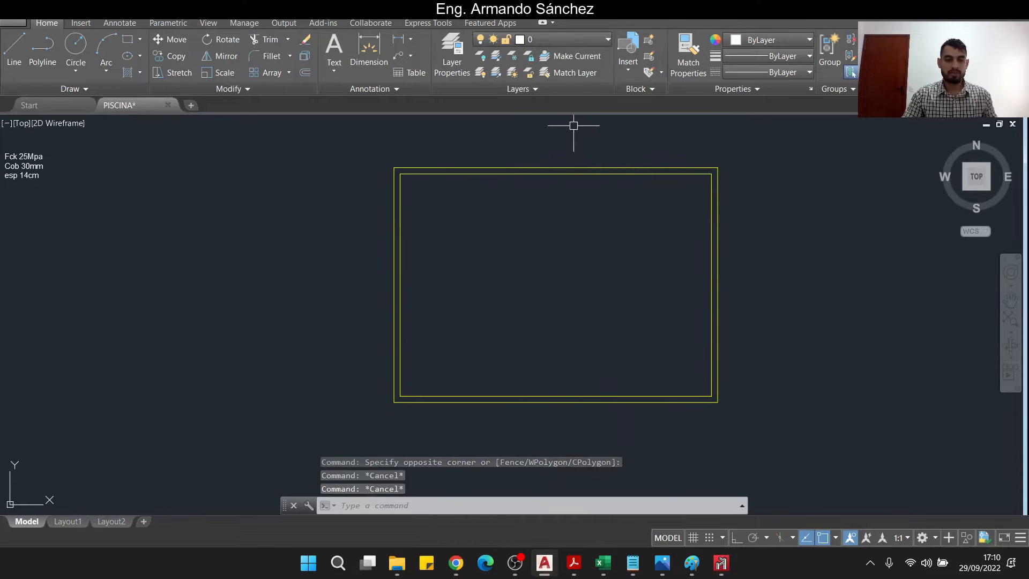
pyautogui.scroll(2, 582, 178)
pyautogui.write('l')
pyautogui.press('Return')
pyautogui.press('Escape')
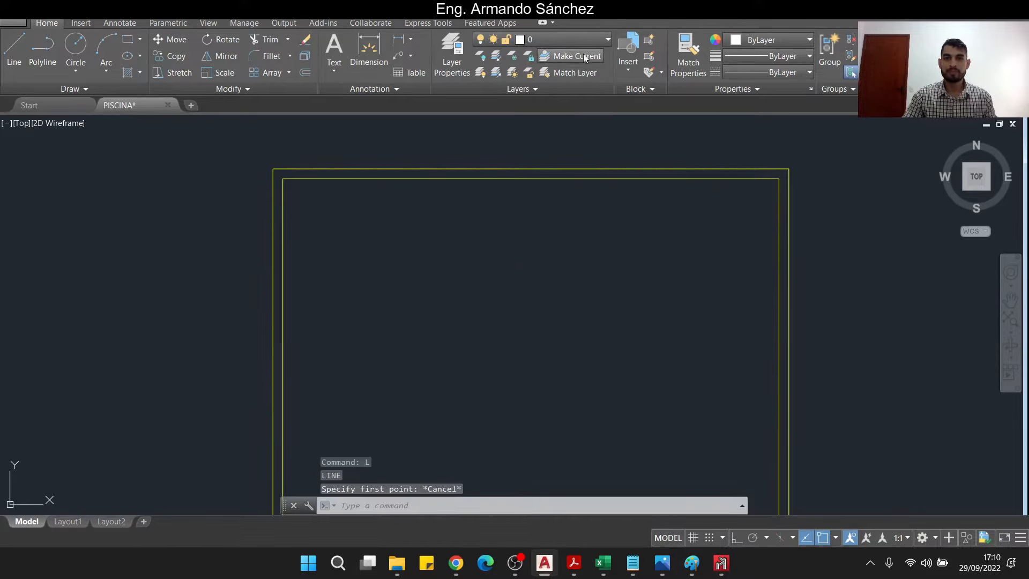
# Make layer 5 current and draw a horizontal line across the plan near its upper edge, between the outer side edges
pyautogui.click(564, 42)
pyautogui.click(548, 101)
pyautogui.write('l')
pyautogui.press('Return')
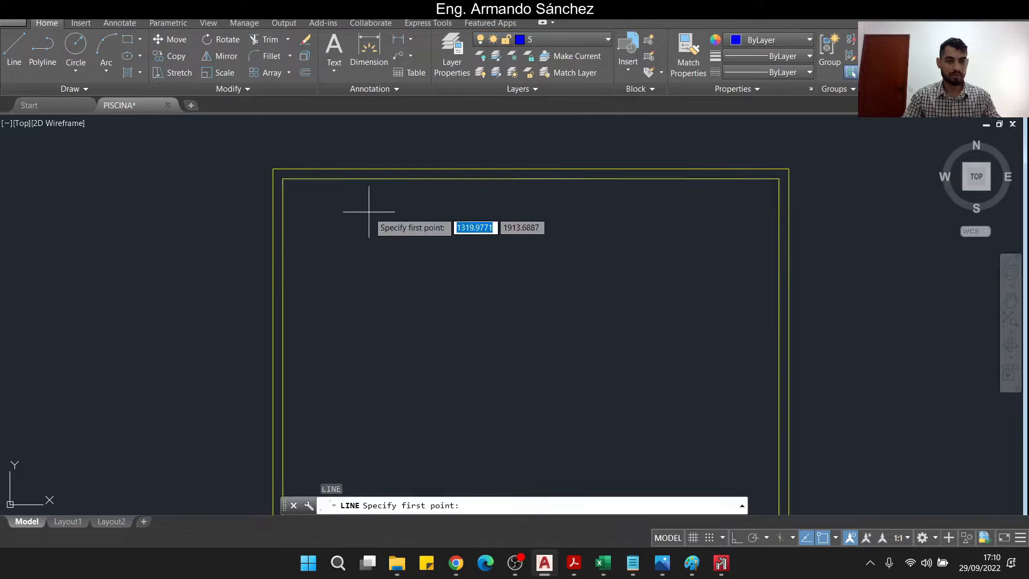
pyautogui.scroll(2, 325, 214)
pyautogui.scroll(-3, 196, 183)
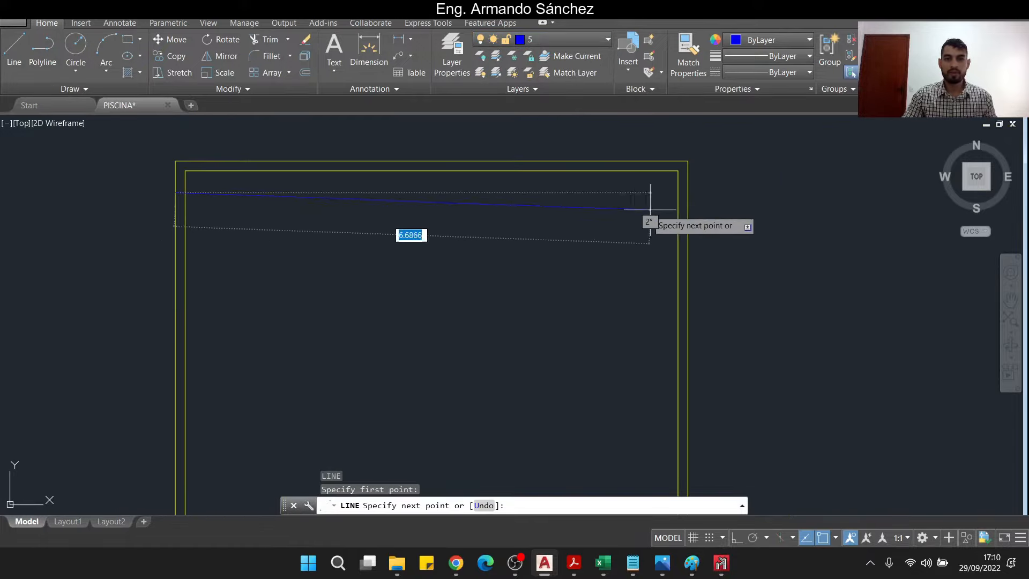
pyautogui.press('Escape')
pyautogui.press('Escape')
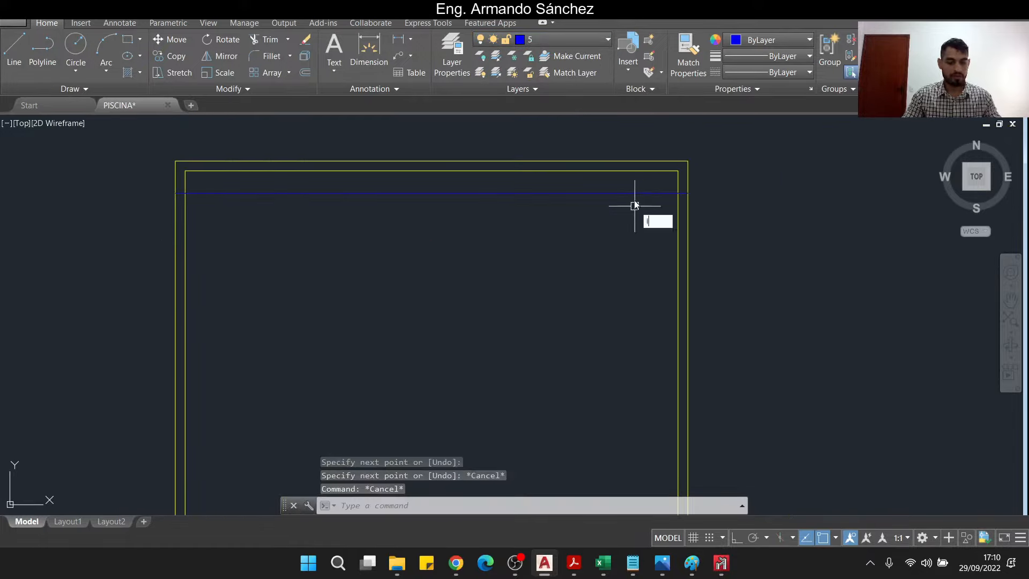
# Draw a vertical line near the plan's right side, from the outer upper edge to the outer lower edge
pyautogui.write('l')
pyautogui.press('Return')
pyautogui.scroll(1, 638, 183)
pyautogui.click(642, 152)
pyautogui.scroll(-3, 637, 197)
pyautogui.moveTo(630, 307); pyautogui.dragTo(632, 269, button='middle')
pyautogui.scroll(1, 632, 274)
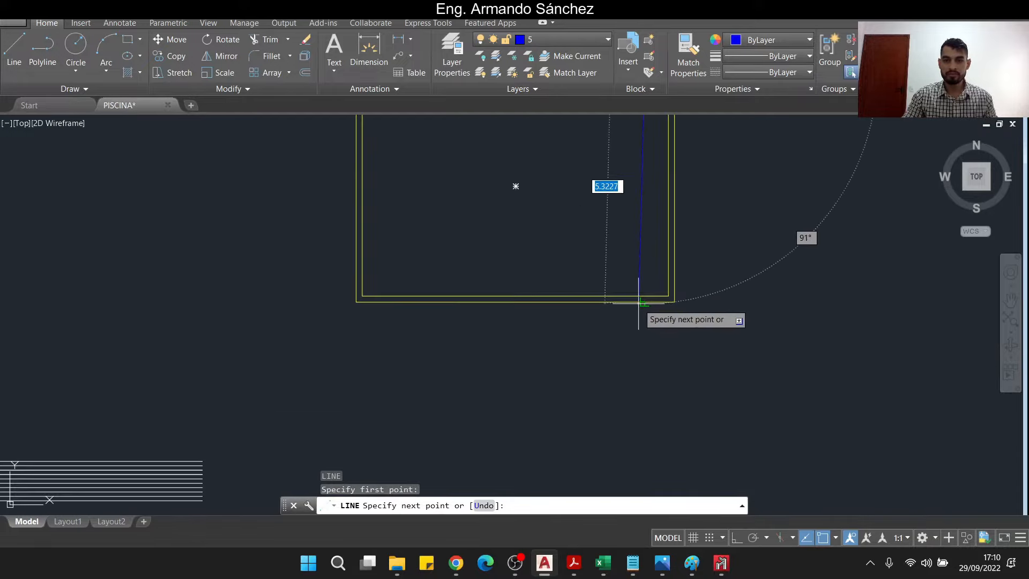
pyautogui.press('Escape')
# Stretch the lower end of the vertical line 0.03 inward from the outer wall edge
pyautogui.scroll(3, 643, 302)
pyautogui.click(595, 274)
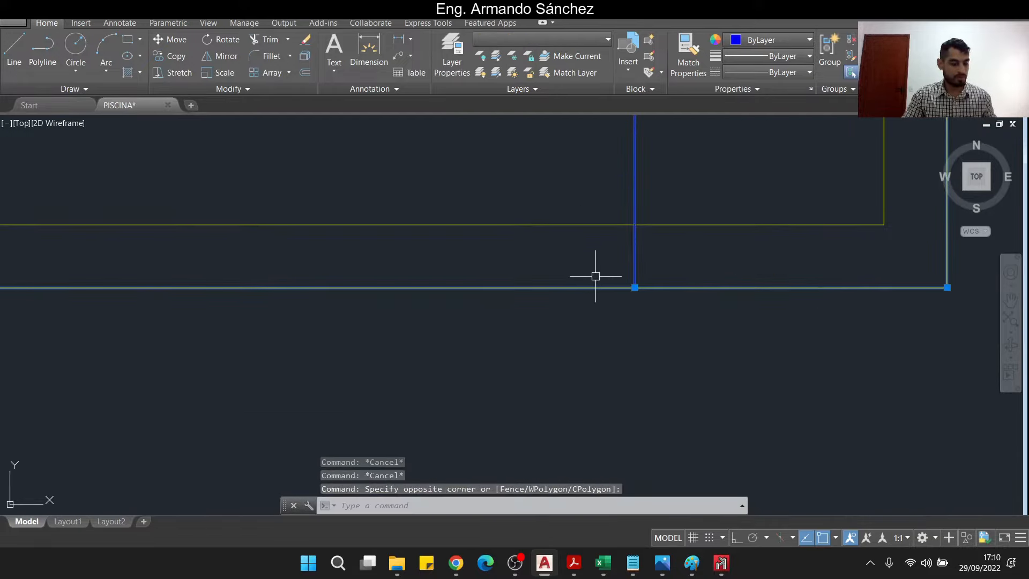
pyautogui.write('s')
pyautogui.press('Return')
pyautogui.moveTo(596, 273); pyautogui.dragTo(573, 322, button='middle')
pyautogui.click(471, 227)
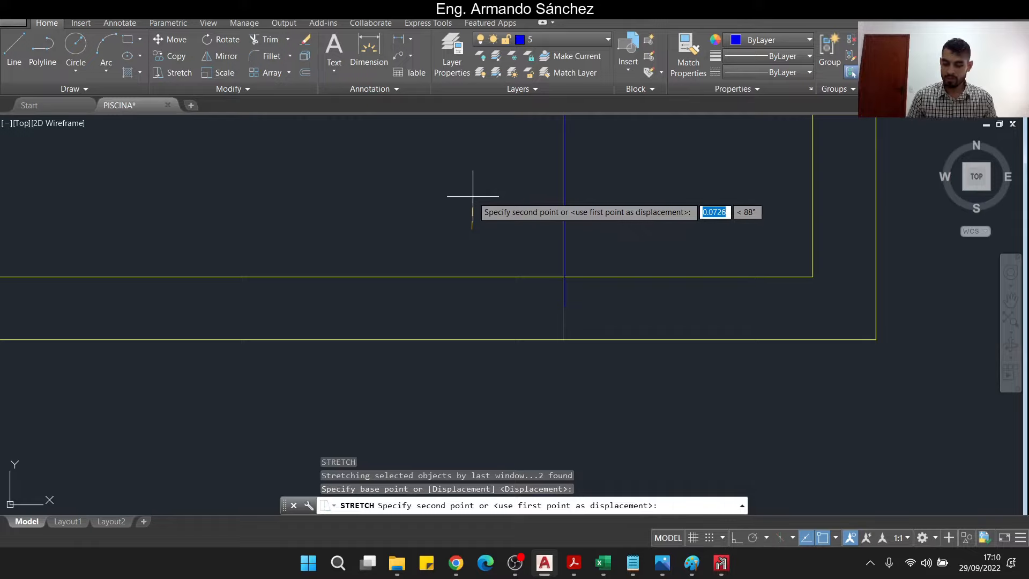
pyautogui.write('.03')
pyautogui.press('Return')
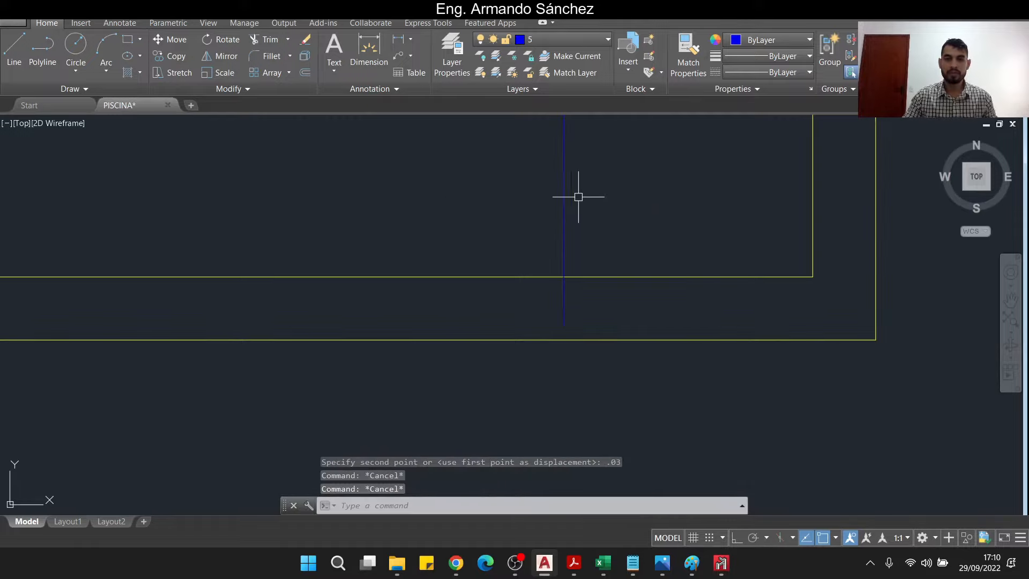
# Stretch the upper end of the vertical line 0.03 inward from the outer wall edge
pyautogui.scroll(-3, 579, 197)
pyautogui.scroll(5, 567, 305)
pyautogui.click(542, 185)
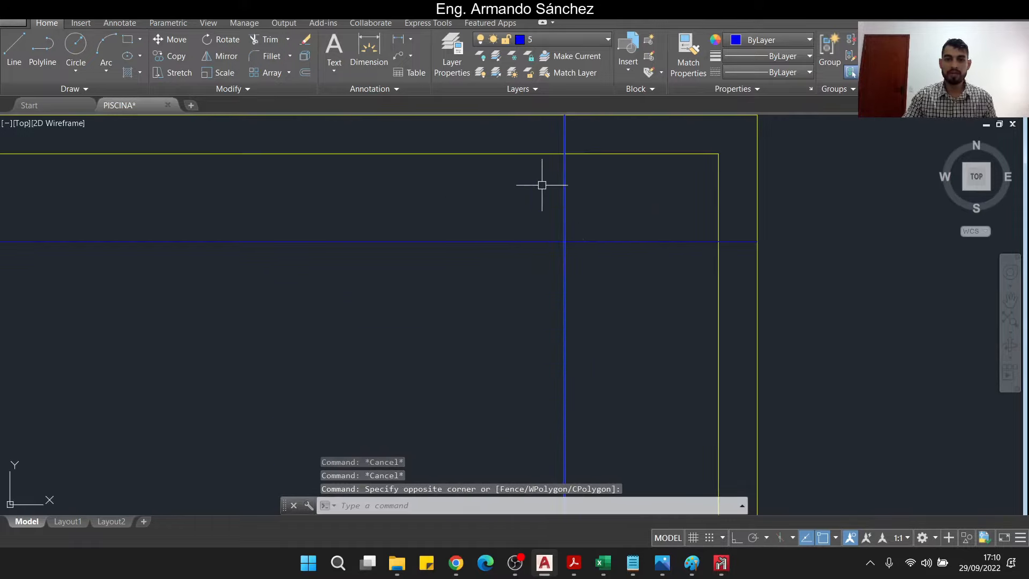
pyautogui.scroll(4, 557, 198)
pyautogui.click(568, 201)
pyautogui.click(568, 200)
pyautogui.scroll(2, 567, 225)
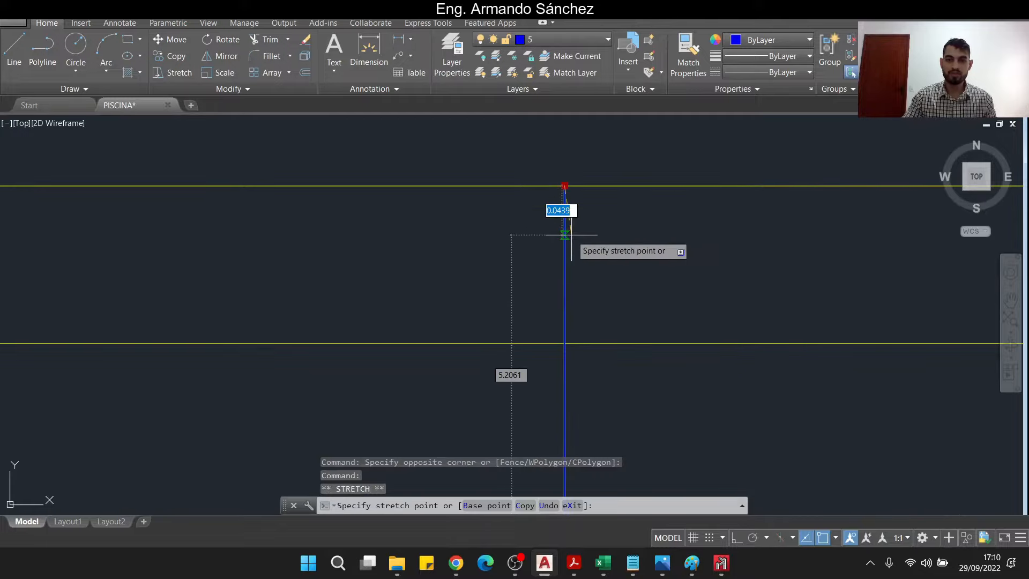
pyautogui.write('.03')
pyautogui.press('Return')
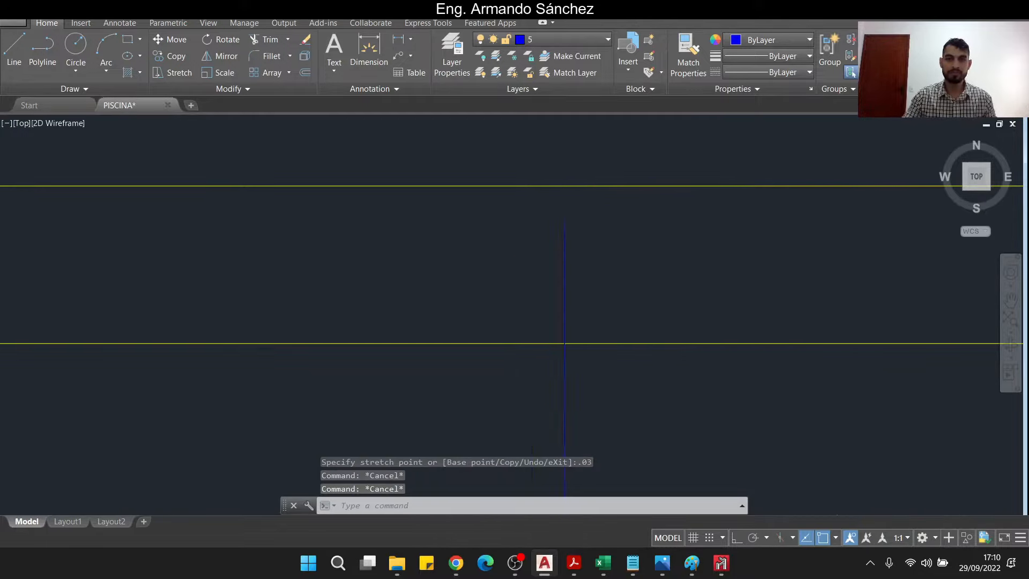
# Stretch the right end of the horizontal line 0.03 inward with Ortho on
pyautogui.scroll(-4, 586, 271)
pyautogui.scroll(3, 713, 356)
pyautogui.click(865, 388)
pyautogui.click(666, 292)
pyautogui.write('s')
pyautogui.press('Return')
pyautogui.click(692, 275)
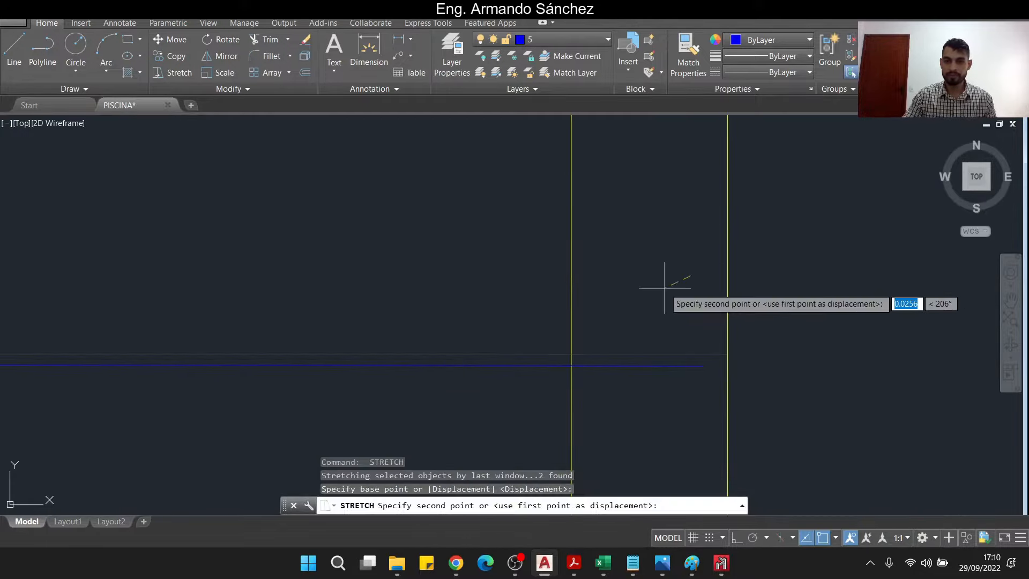
pyautogui.write('.0')
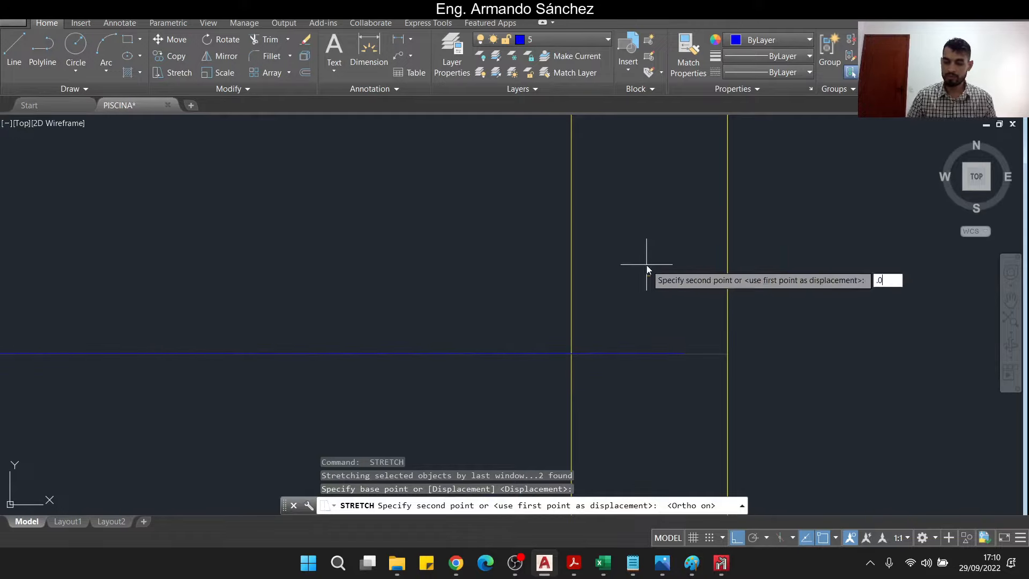
pyautogui.write('3')
pyautogui.press('Return')
# Stretch the left end of the horizontal line 0.03 inward from the outer wall edge
pyautogui.scroll(-4, 781, 280)
pyautogui.scroll(5, 430, 260)
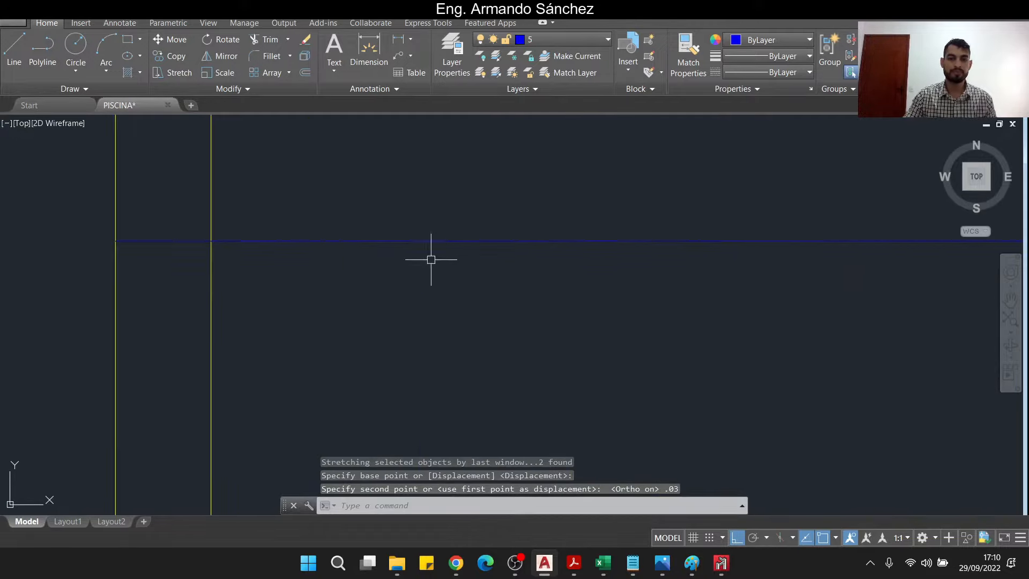
pyautogui.click(168, 250)
pyautogui.click(98, 223)
pyautogui.press('space')
pyautogui.click(270, 323)
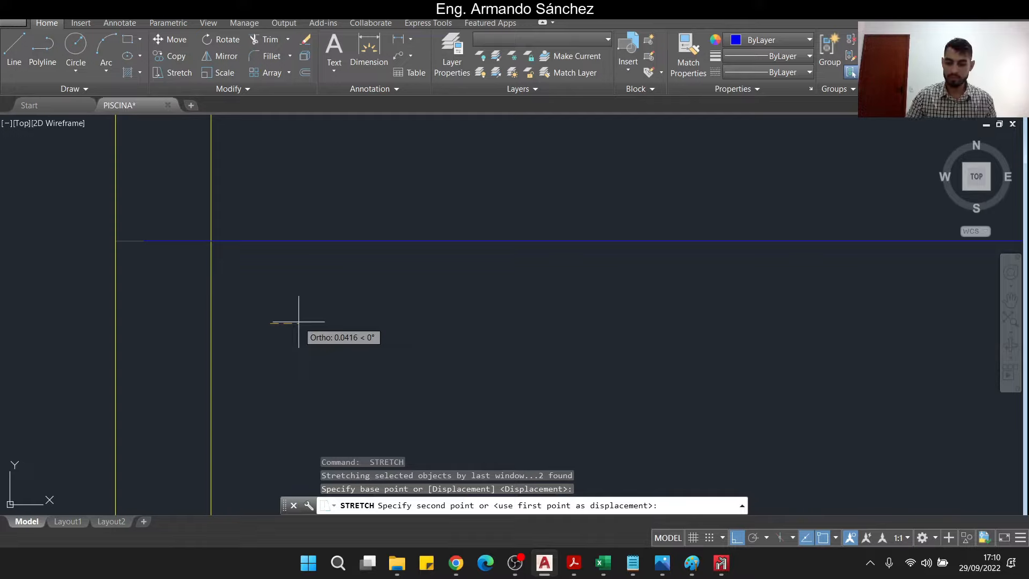
pyautogui.write('.03')
pyautogui.press('Return')
pyautogui.press('Escape')
pyautogui.press('Escape')
pyautogui.scroll(-3, 253, 200)
pyautogui.scroll(-2, 437, 325)
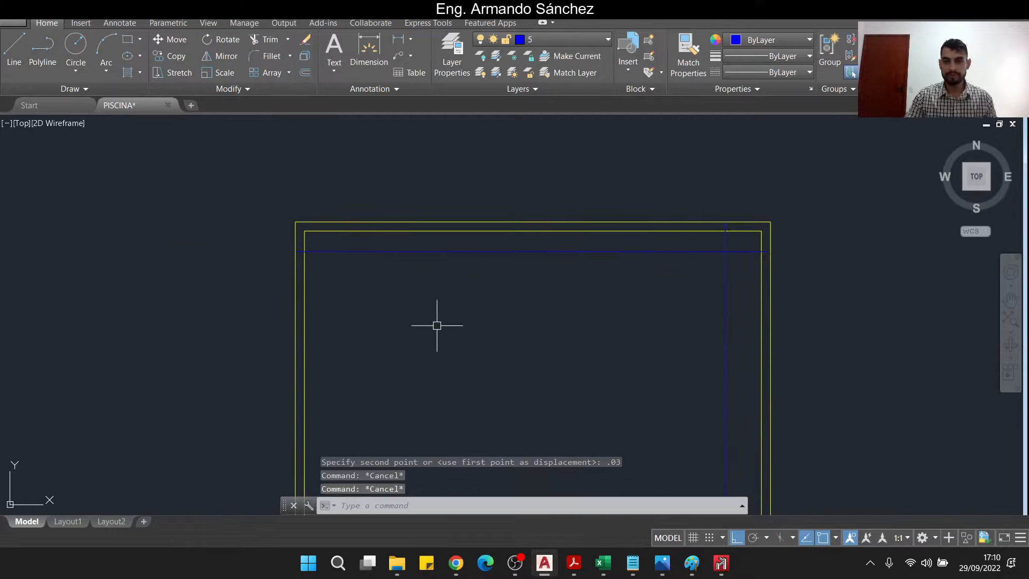
# Move the horizontal blue line slightly down, farther from the plan's upper wall
pyautogui.scroll(-2, 509, 239)
pyautogui.press('Escape')
pyautogui.write('m')
pyautogui.press('space')
pyautogui.click(723, 255)
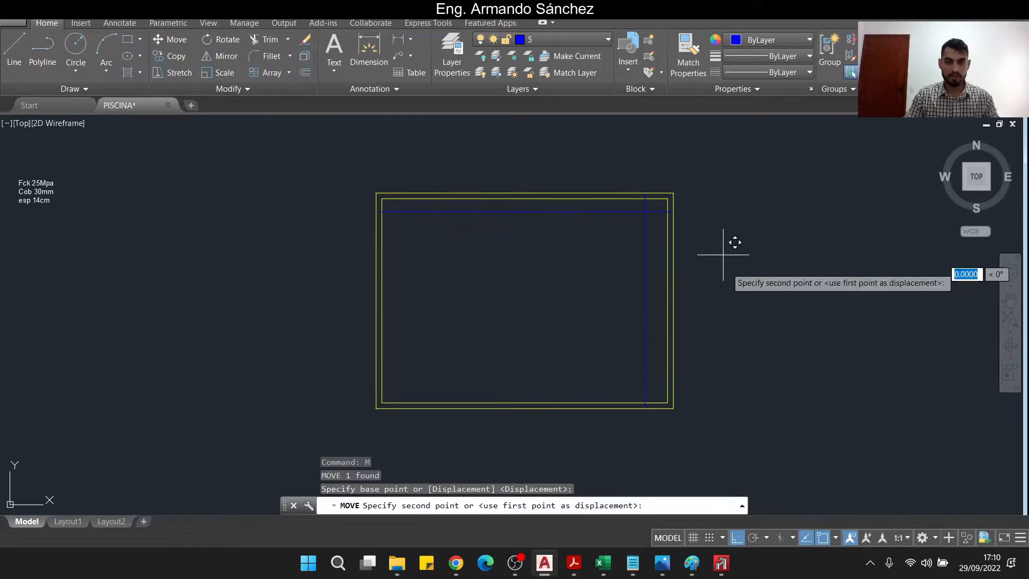
pyautogui.press('Escape')
# Move the vertical blue line about 0.24 to the left, away from the plan's right wall
pyautogui.click(654, 280)
pyautogui.click(634, 272)
pyautogui.write('m')
pyautogui.press('space')
pyautogui.click(724, 263)
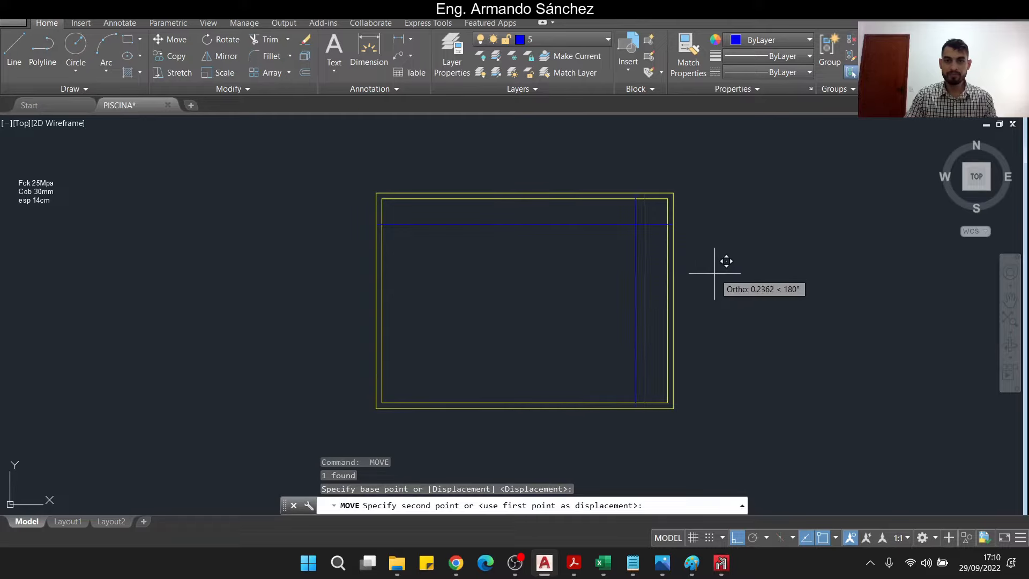
pyautogui.click(714, 273)
pyautogui.press('Escape')
pyautogui.press('Escape')
pyautogui.scroll(-4, 714, 273)
pyautogui.moveTo(713, 273); pyautogui.dragTo(757, 238, button='middle')
pyautogui.moveTo(542, 310); pyautogui.dragTo(724, 271, button='middle')
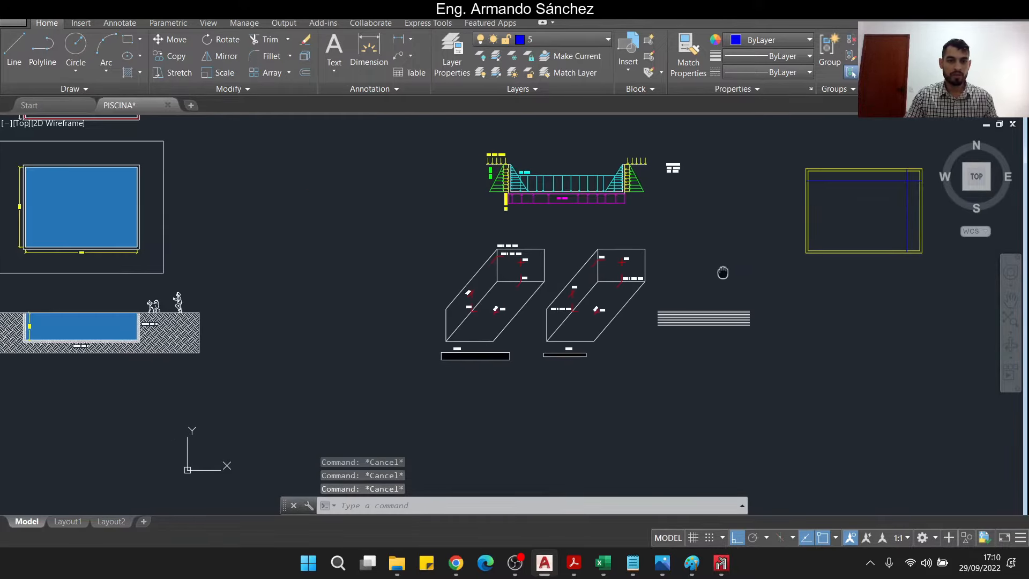
pyautogui.moveTo(404, 294); pyautogui.dragTo(501, 390, button='middle')
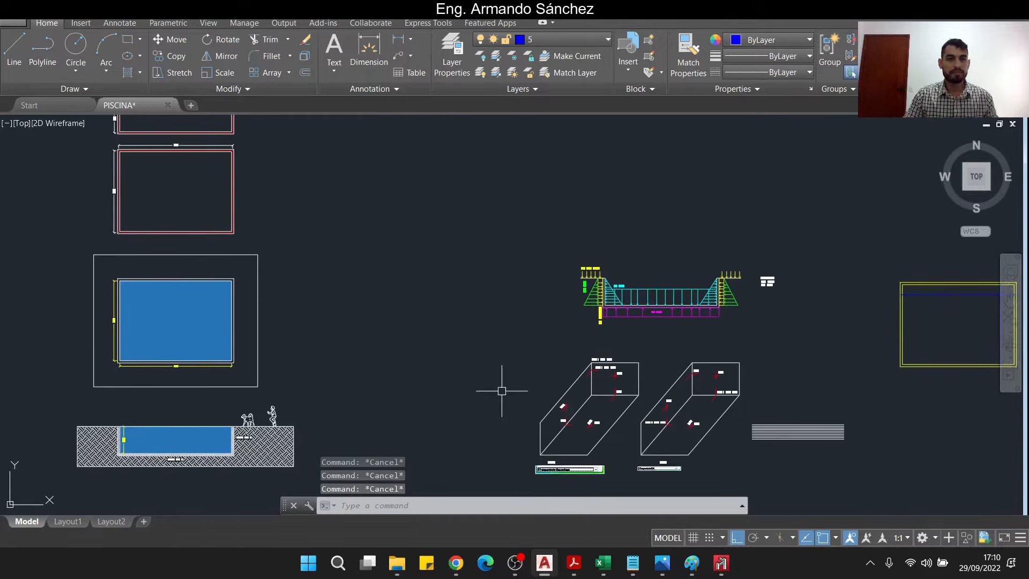
pyautogui.scroll(-4, 501, 391)
pyautogui.moveTo(395, 368); pyautogui.dragTo(590, 336, button='middle')
pyautogui.scroll(4, 221, 255)
pyautogui.click(219, 276)
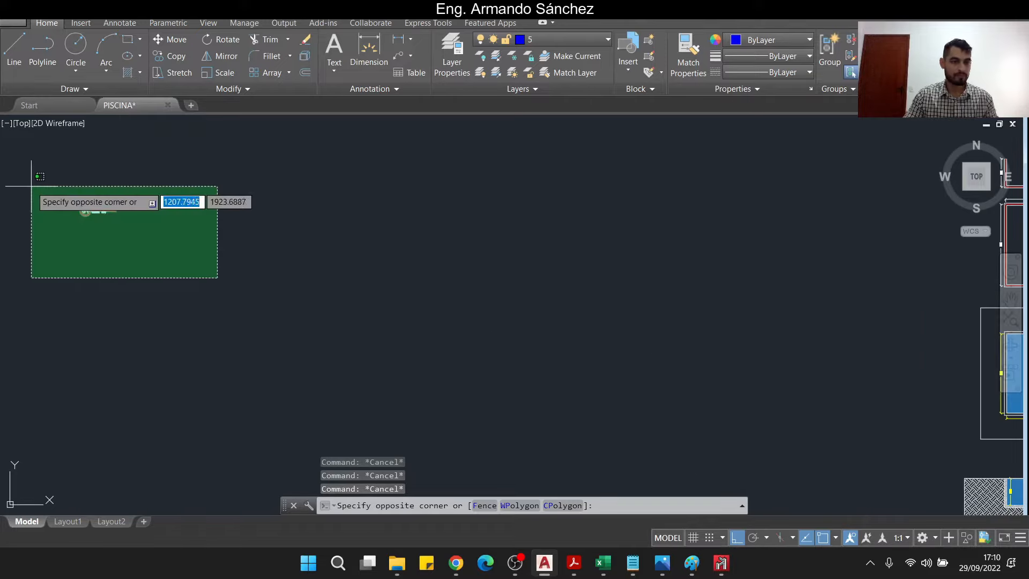
pyautogui.click(13, 164)
pyautogui.write('m')
pyautogui.press('Return')
pyautogui.click(103, 234)
pyautogui.scroll(-4, 477, 314)
pyautogui.moveTo(477, 314)
pyautogui.mouseDown(button='middle')
pyautogui.moveTo(587, 321)
pyautogui.moveTo(402, 338)
pyautogui.mouseUp(button='middle')
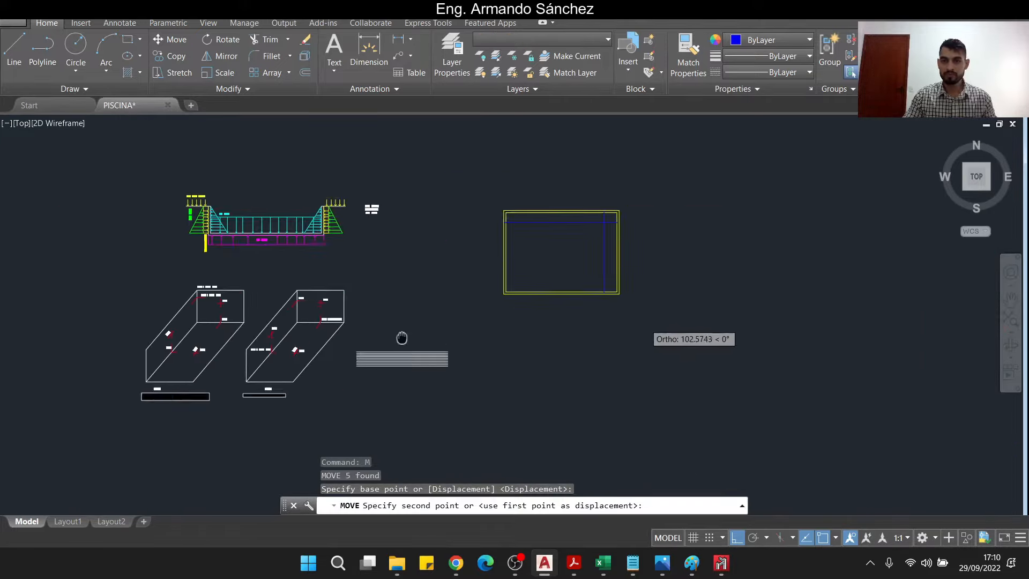
pyautogui.scroll(4, 483, 306)
pyautogui.scroll(-4, 558, 308)
pyautogui.press('Escape')
pyautogui.moveTo(558, 308); pyautogui.dragTo(591, 327, button='middle')
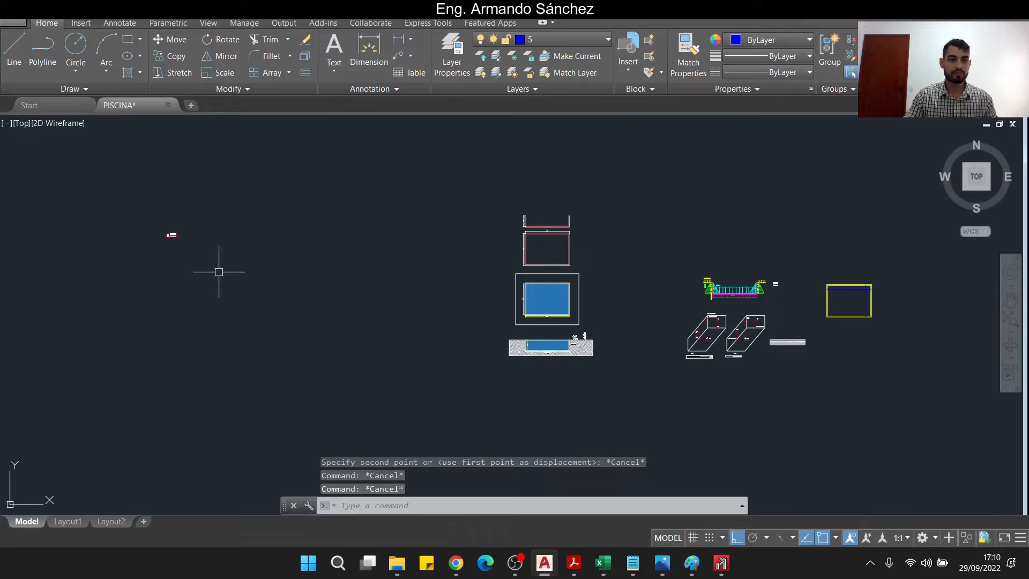
# Move the distant "01 Forma, Escala 1:50" title to just below the pool plan with Ortho off
pyautogui.click(251, 272)
pyautogui.click(127, 202)
pyautogui.write('m')
pyautogui.press('Return')
pyautogui.click(177, 262)
pyautogui.scroll(5, 836, 316)
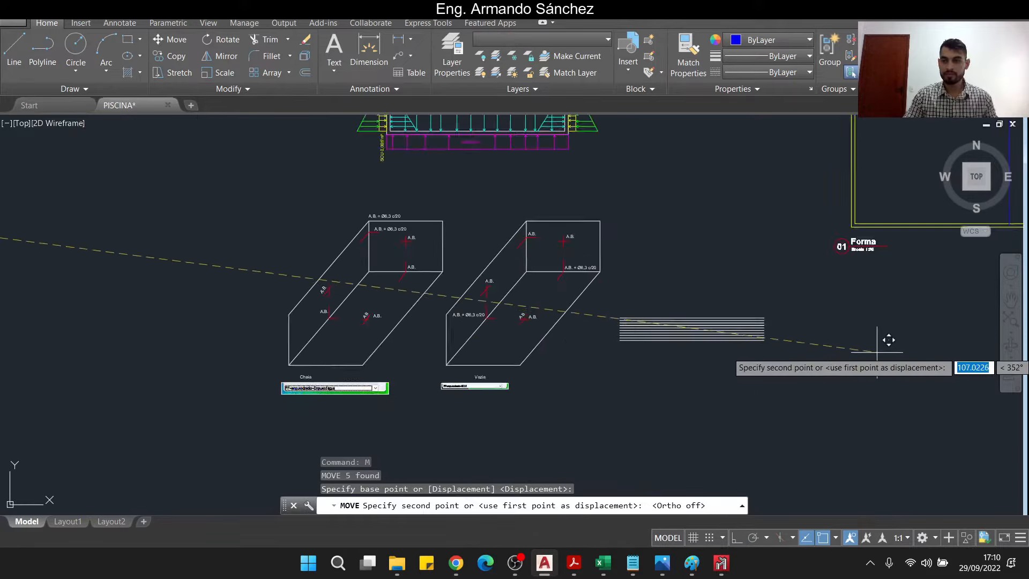
pyautogui.moveTo(861, 333); pyautogui.dragTo(584, 359, button='middle')
pyautogui.press('Escape')
pyautogui.press('Escape')
pyautogui.scroll(2, 631, 288)
pyautogui.moveTo(631, 287); pyautogui.dragTo(536, 379, button='middle')
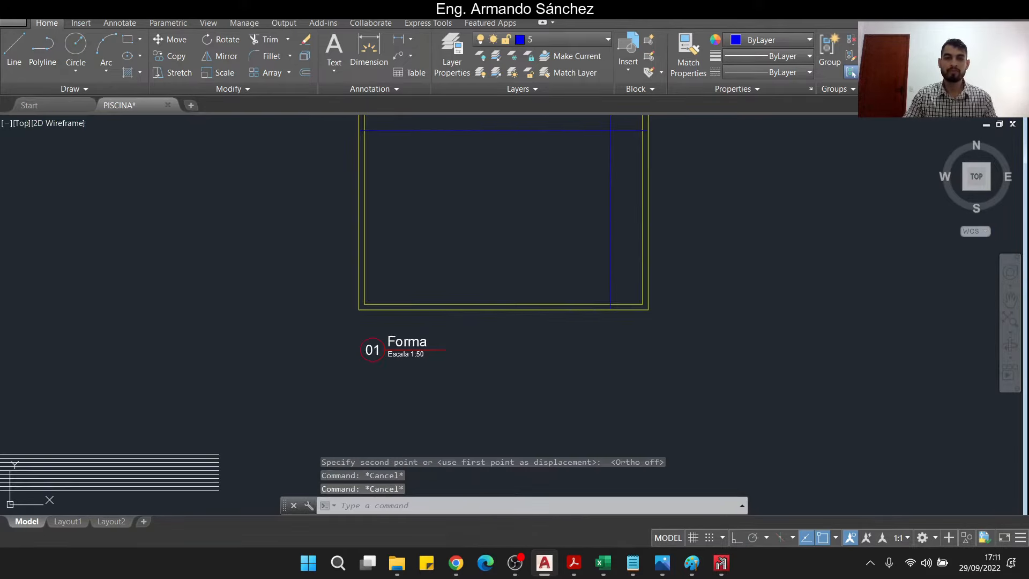
pyautogui.press('Escape')
# Copy the pool plan with its blue lines and title horizontally to the right of the original
pyautogui.scroll(-4, 654, 400)
pyautogui.click(715, 409)
pyautogui.click(538, 237)
pyautogui.write('co')
pyautogui.press('Return')
pyautogui.moveTo(552, 239); pyautogui.dragTo(414, 241, button='middle')
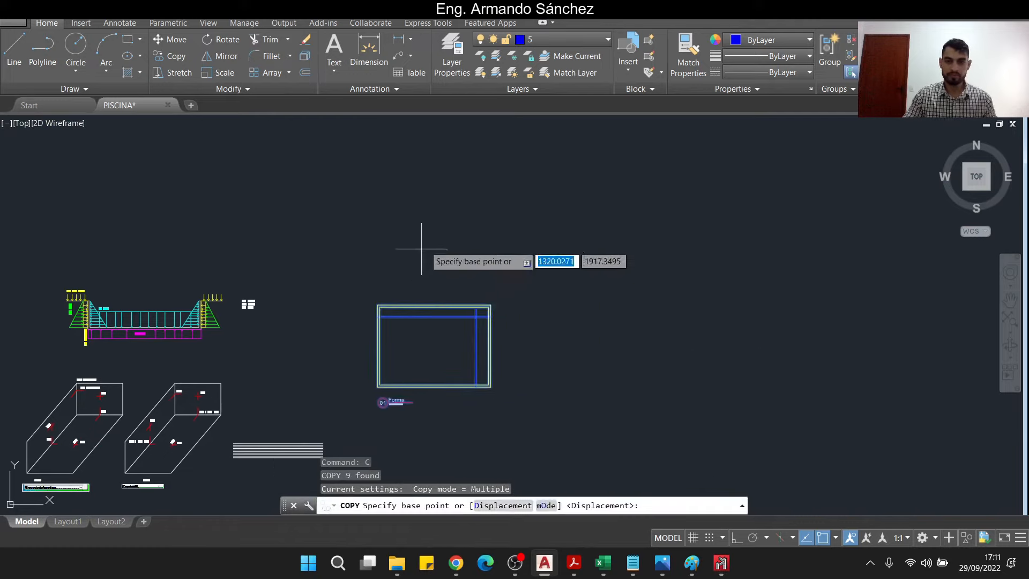
pyautogui.click(443, 234)
pyautogui.press('F8')
pyautogui.press('F8')
pyautogui.press('F8')
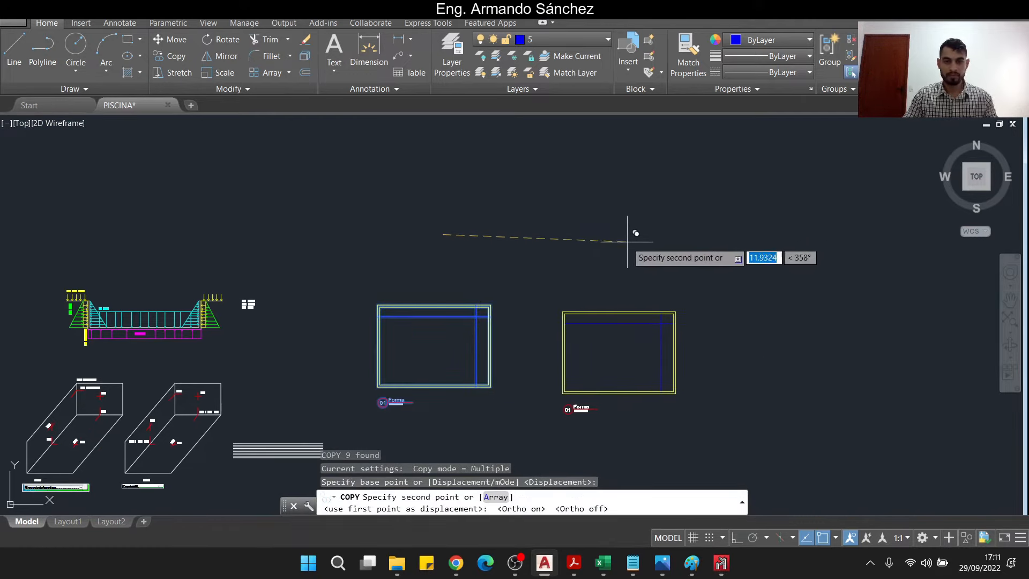
pyautogui.click(604, 226)
pyautogui.press('Escape')
pyautogui.press('Escape')
pyautogui.press('Escape')
# Erase the two blue lines from the original pool plan
pyautogui.moveTo(581, 372)
pyautogui.mouseDown(button='middle')
pyautogui.moveTo(552, 380)
pyautogui.moveTo(740, 361)
pyautogui.moveTo(731, 430)
pyautogui.moveTo(804, 531)
pyautogui.mouseUp(button='middle')
pyautogui.scroll(5, 506, 392)
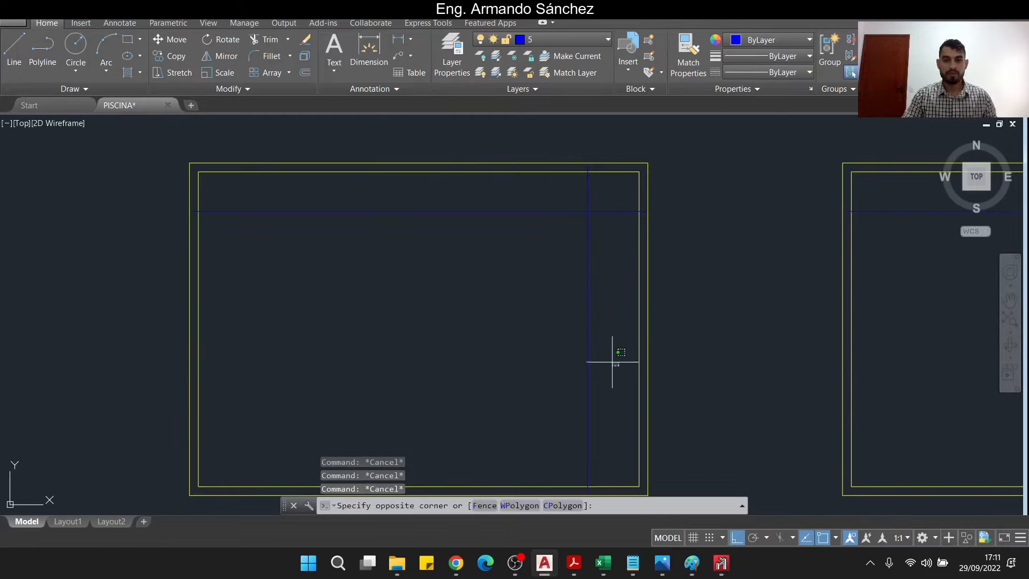
pyautogui.click(480, 207)
pyautogui.write('e')
pyautogui.press('Return')
pyautogui.scroll(-4, 457, 226)
pyautogui.press('Escape')
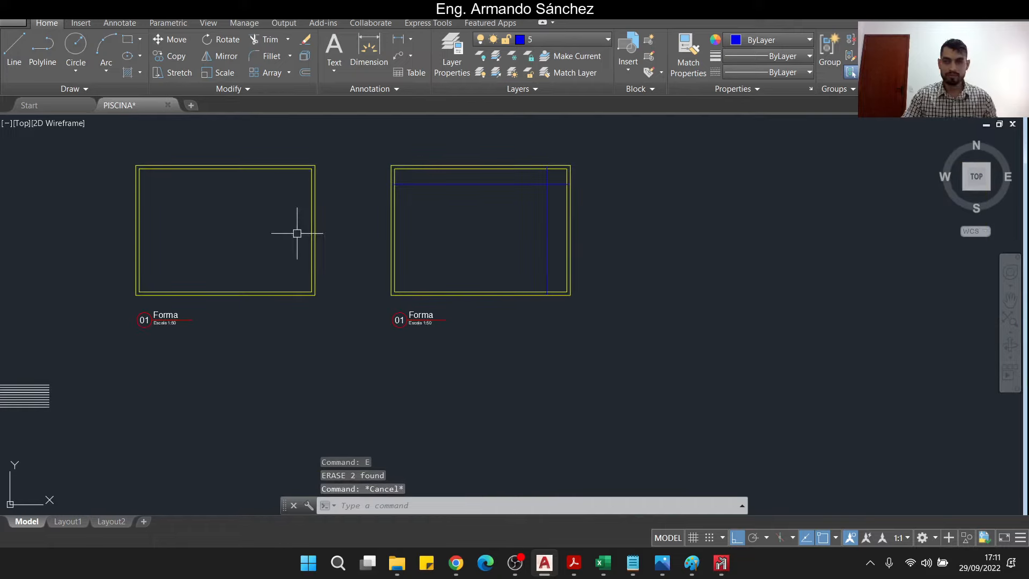
# Move the copied plan and its title about 7.7 units farther right of the original
pyautogui.click(360, 144)
pyautogui.click(687, 366)
pyautogui.write('m')
pyautogui.press('Return')
pyautogui.click(456, 380)
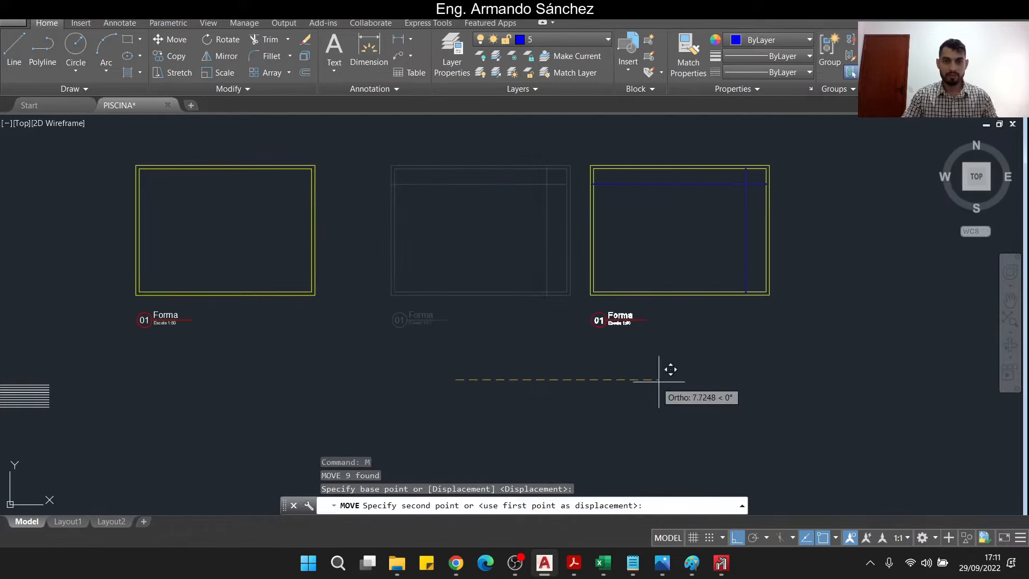
pyautogui.press('Escape')
pyautogui.press('Escape')
# Make the Cotas layer current
pyautogui.scroll(2, 459, 336)
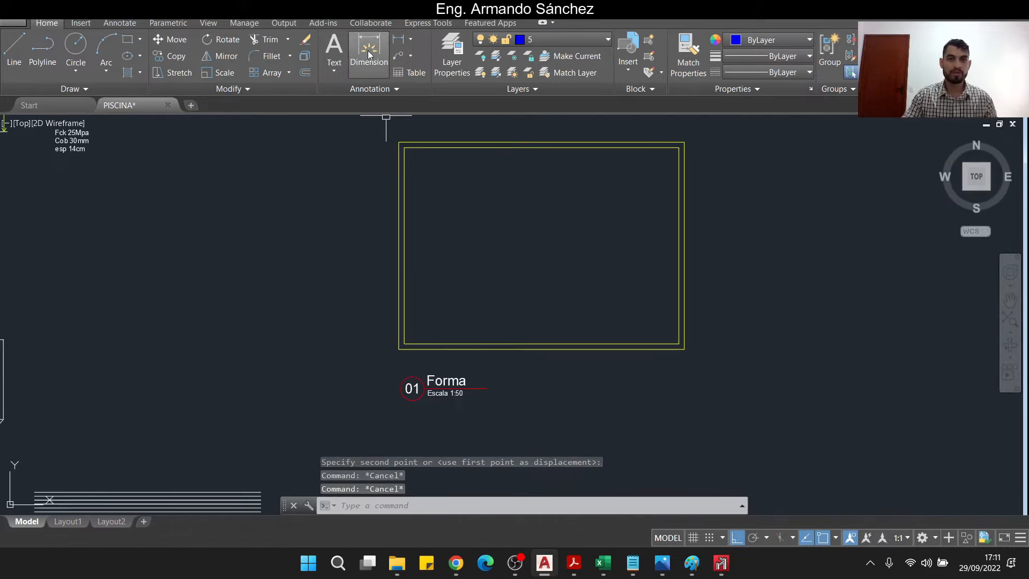
pyautogui.click(577, 40)
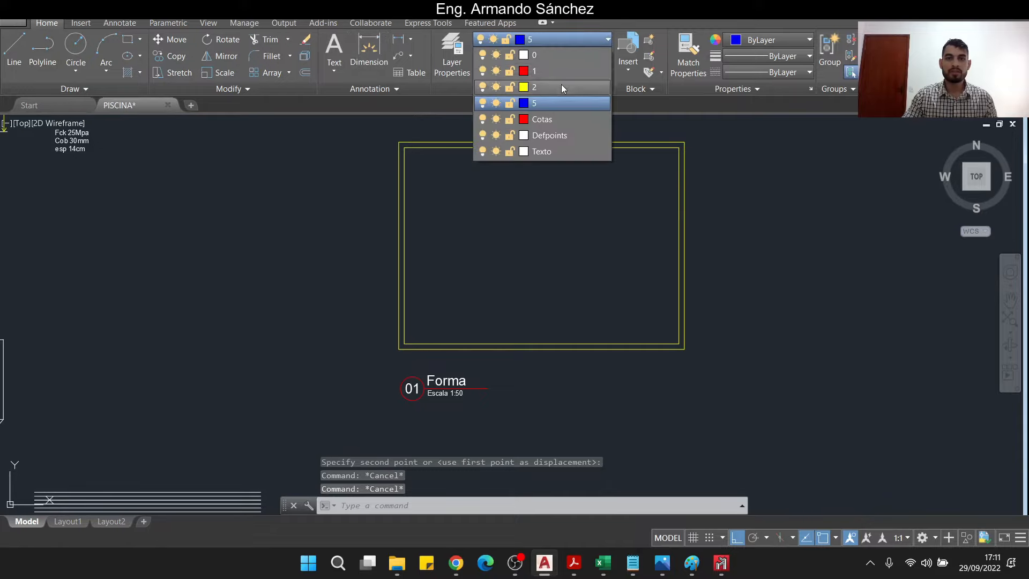
pyautogui.click(562, 85)
pyautogui.click(554, 41)
pyautogui.click(582, 119)
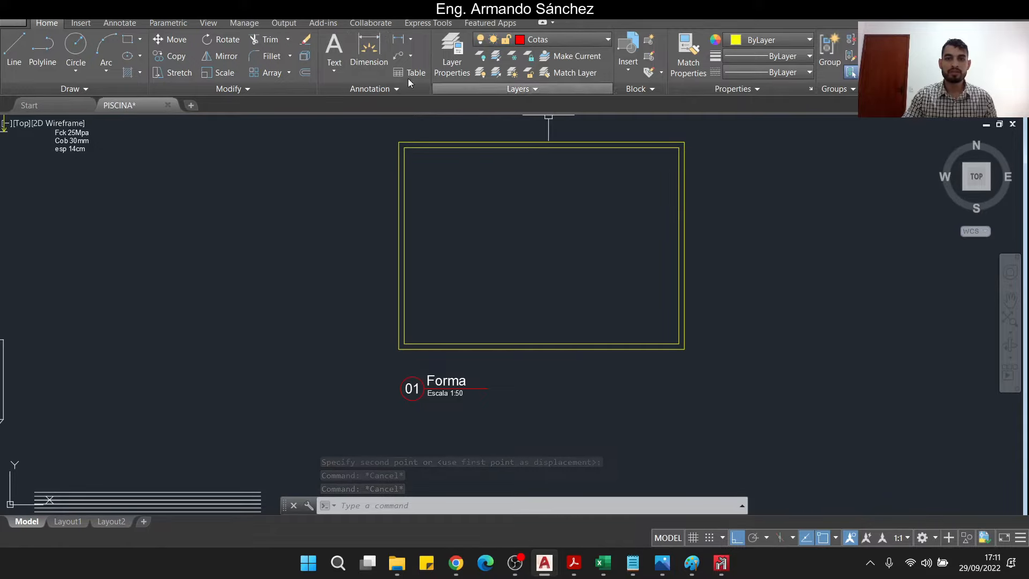
pyautogui.click(372, 54)
pyautogui.scroll(2, 395, 177)
pyautogui.scroll(-2, 407, 177)
pyautogui.press('Return')
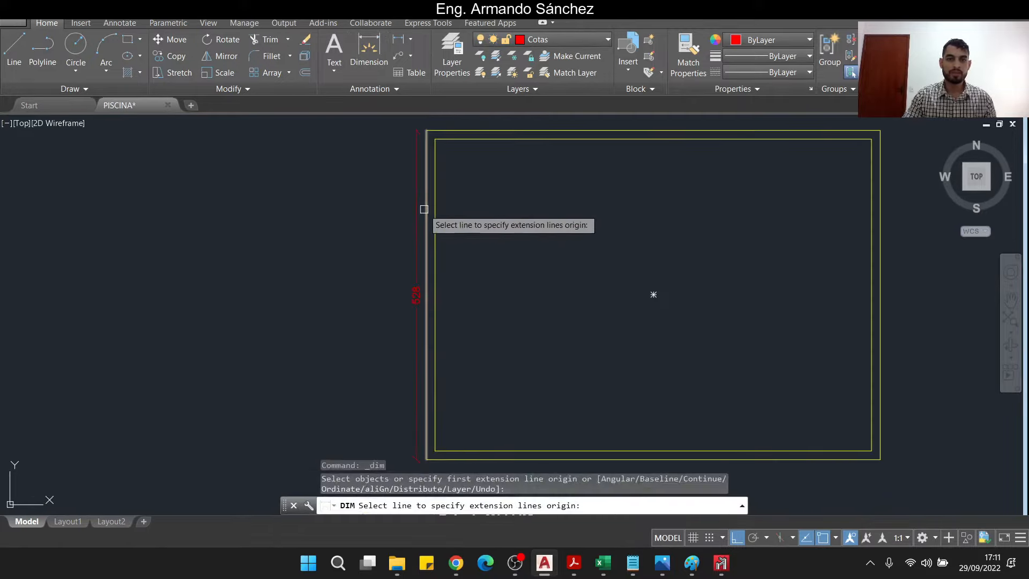
pyautogui.click(426, 211)
pyautogui.press('Escape')
pyautogui.scroll(3, 424, 125)
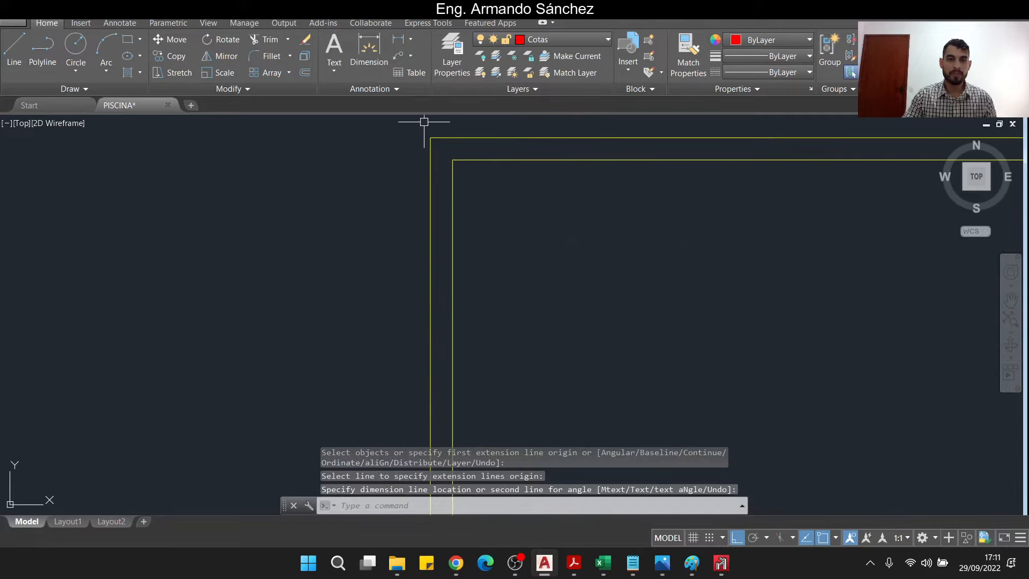
# Dimension the upper wall's thickness at the Forma plan's upper-left corner, placing the vertical dimension outside the left wall
pyautogui.press('Return')
pyautogui.click(431, 138)
pyautogui.click(452, 159)
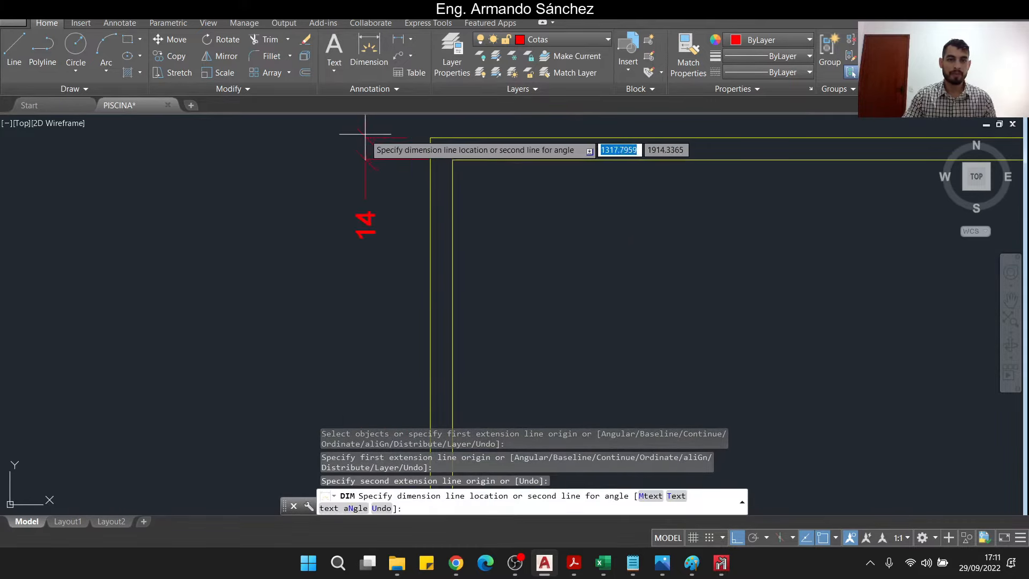
pyautogui.click(395, 145)
pyautogui.press('Return')
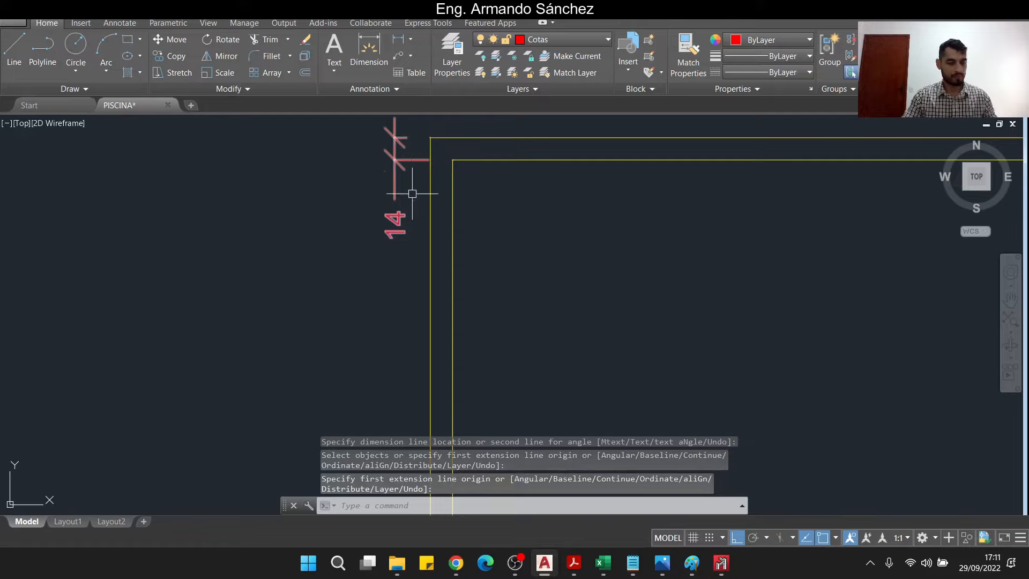
# Continue the vertical dimension chain down the left side to the lower inner corner and the lower outer corner
pyautogui.write('dco')
pyautogui.press('Return')
pyautogui.moveTo(417, 342); pyautogui.dragTo(418, 95, button='middle')
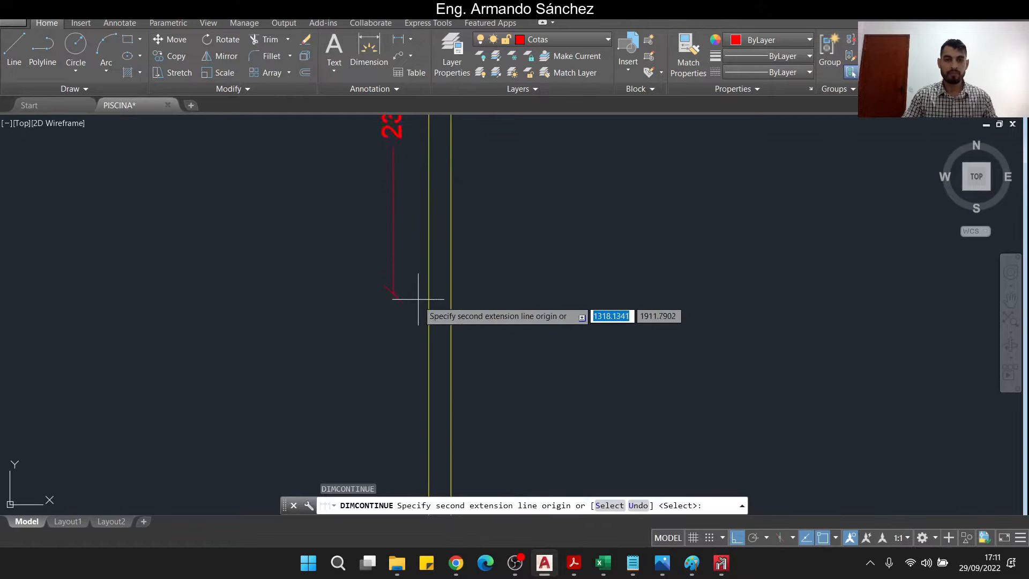
pyautogui.moveTo(418, 311); pyautogui.dragTo(428, 118, button='middle')
pyautogui.moveTo(412, 364); pyautogui.dragTo(436, 102, button='middle')
pyautogui.scroll(2, 464, 311)
pyautogui.click(498, 306)
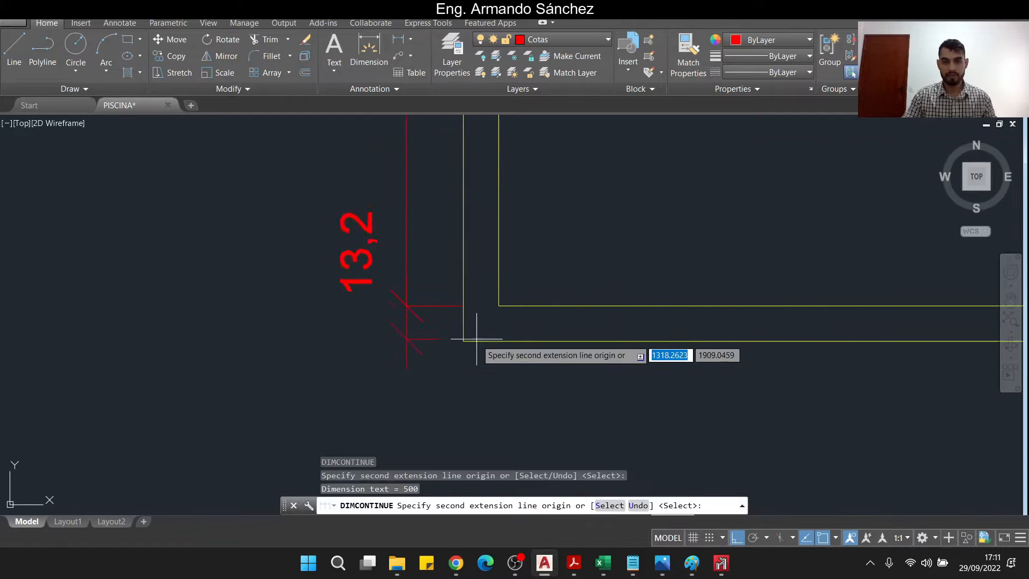
pyautogui.scroll(-2, 464, 341)
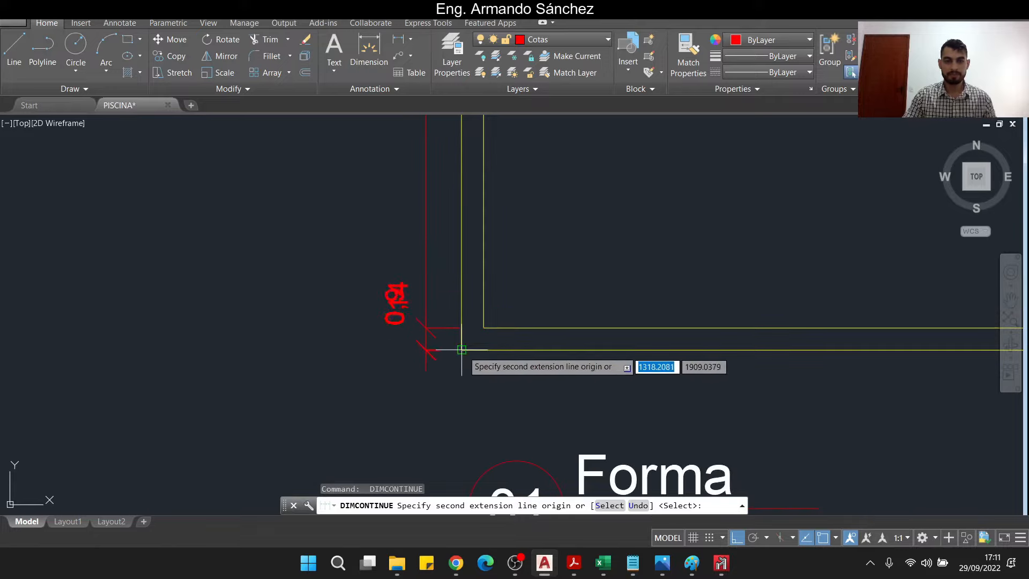
pyautogui.press('Escape')
# Dimension the pool's overall outer height between the left outer corners, placing it outside the existing vertical chain
pyautogui.click(374, 59)
pyautogui.click(437, 343)
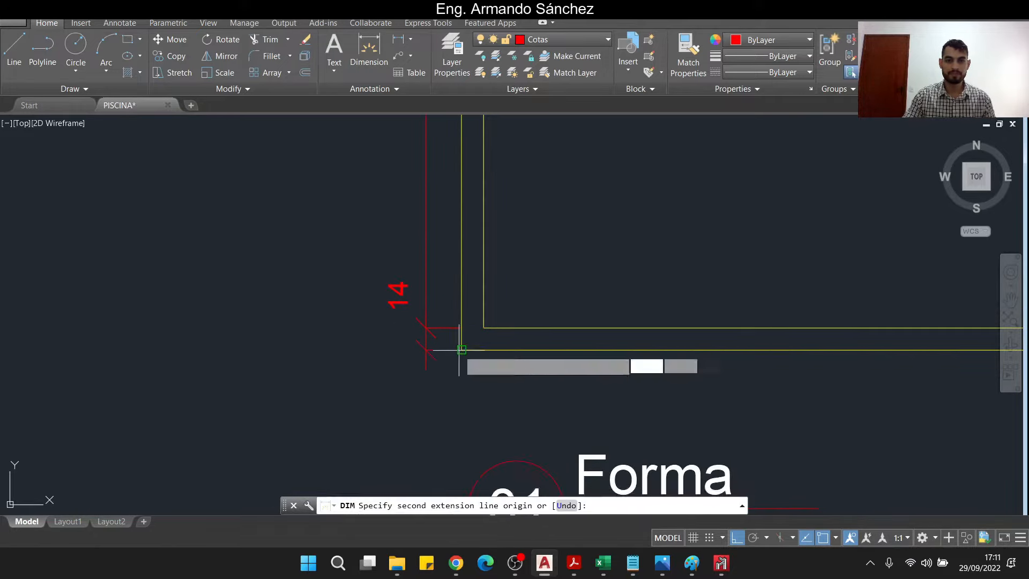
pyautogui.scroll(-3, 442, 300)
pyautogui.scroll(3, 445, 198)
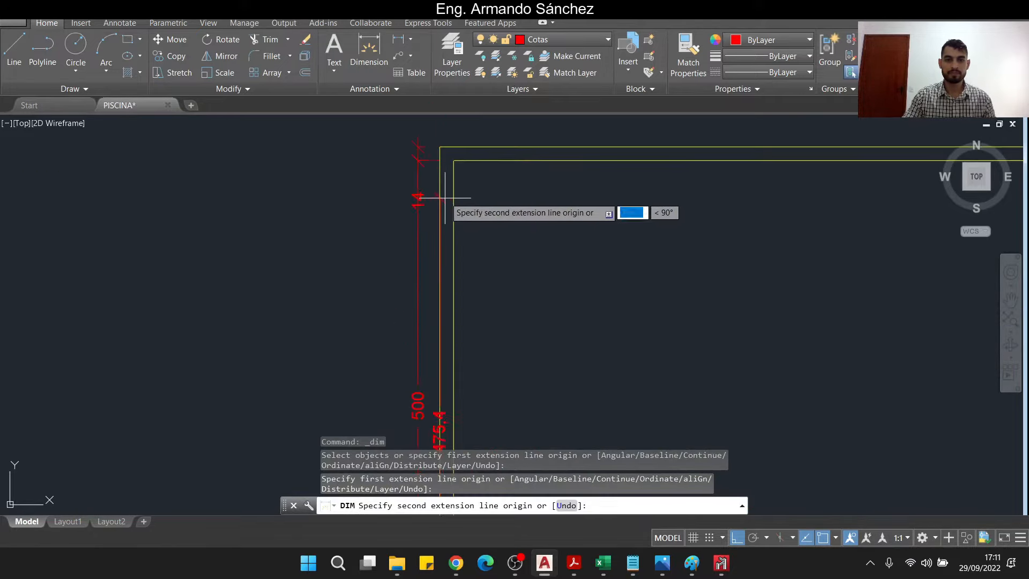
pyautogui.click(441, 146)
pyautogui.scroll(-1, 434, 155)
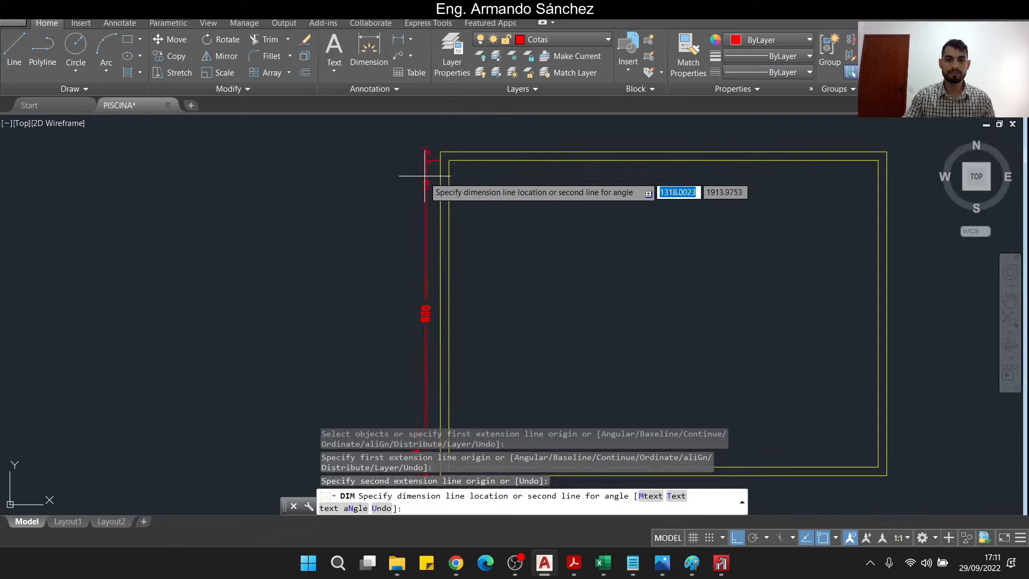
pyautogui.click(406, 140)
pyautogui.press('Escape')
# Dimension the left wall's thickness horizontally at the upper-left corner, placing the dimension above the plan
pyautogui.moveTo(421, 153); pyautogui.dragTo(300, 346, button='middle')
pyautogui.press('space')
pyautogui.scroll(5, 321, 297)
pyautogui.click(334, 270)
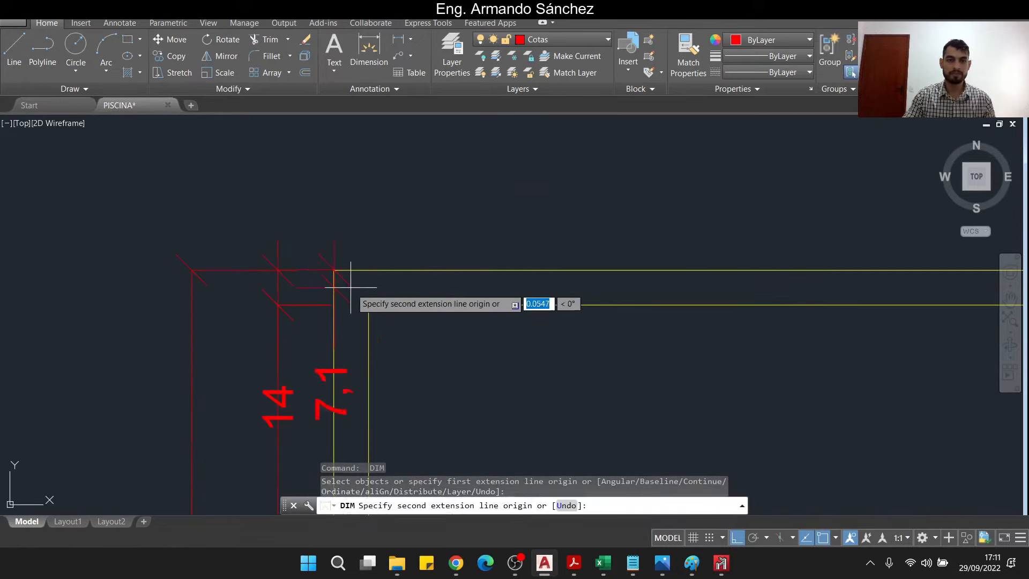
pyautogui.click(369, 305)
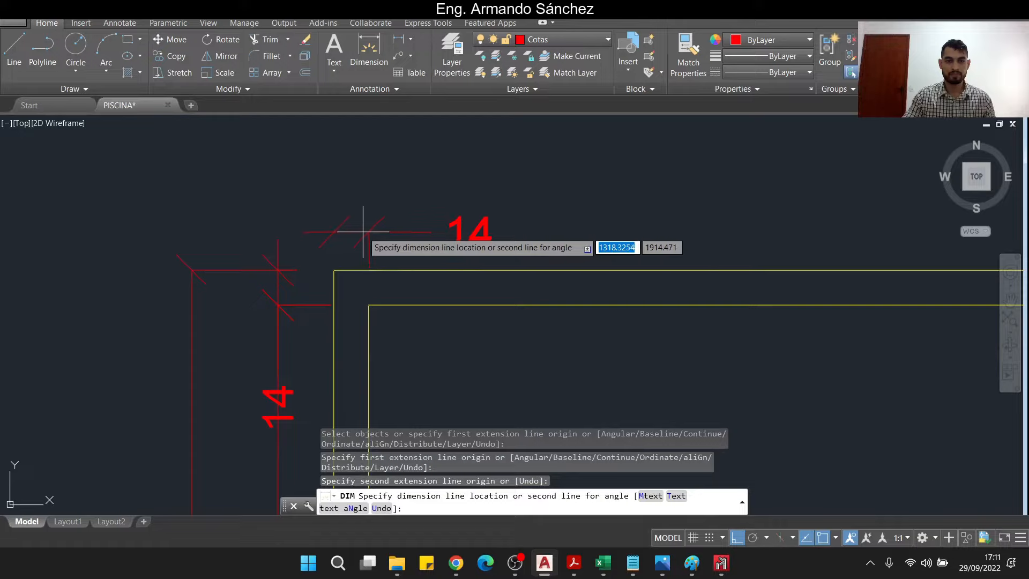
pyautogui.click(363, 232)
pyautogui.press('Escape')
# Continue the horizontal dimension chain along the upper side to the right inner corner and the right outer corner
pyautogui.write('dco')
pyautogui.press('space')
pyautogui.moveTo(516, 278); pyautogui.dragTo(79, 287, button='middle')
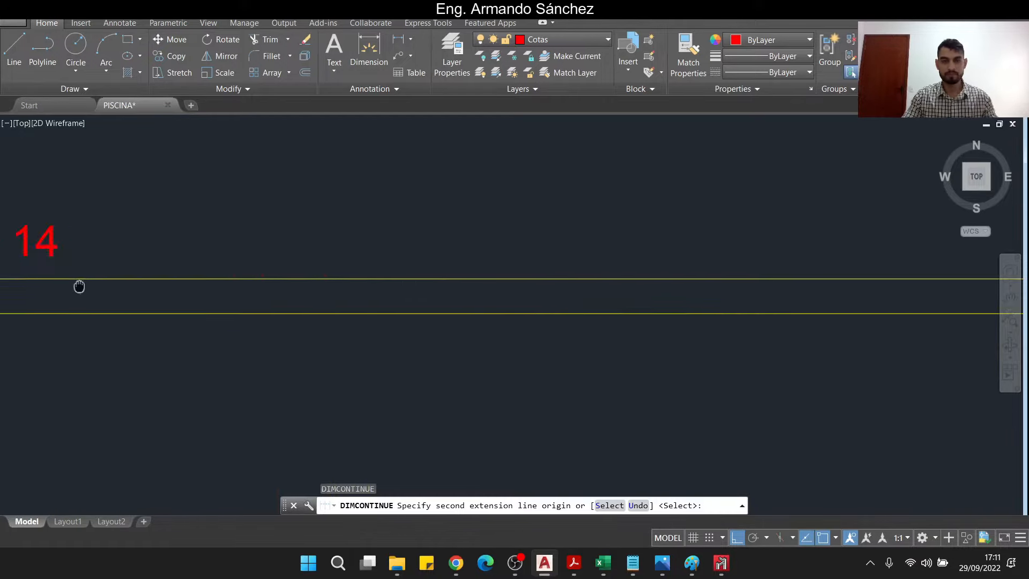
pyautogui.scroll(-2, 79, 287)
pyautogui.moveTo(614, 300); pyautogui.dragTo(163, 301, button='middle')
pyautogui.click(622, 304)
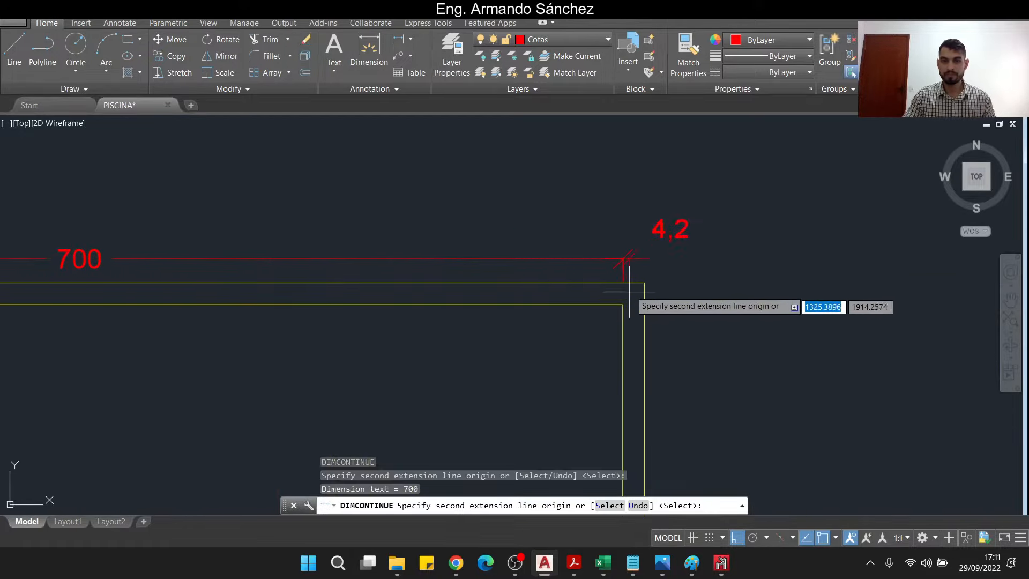
pyautogui.click(643, 283)
pyautogui.scroll(-2, 640, 270)
pyautogui.press('Escape')
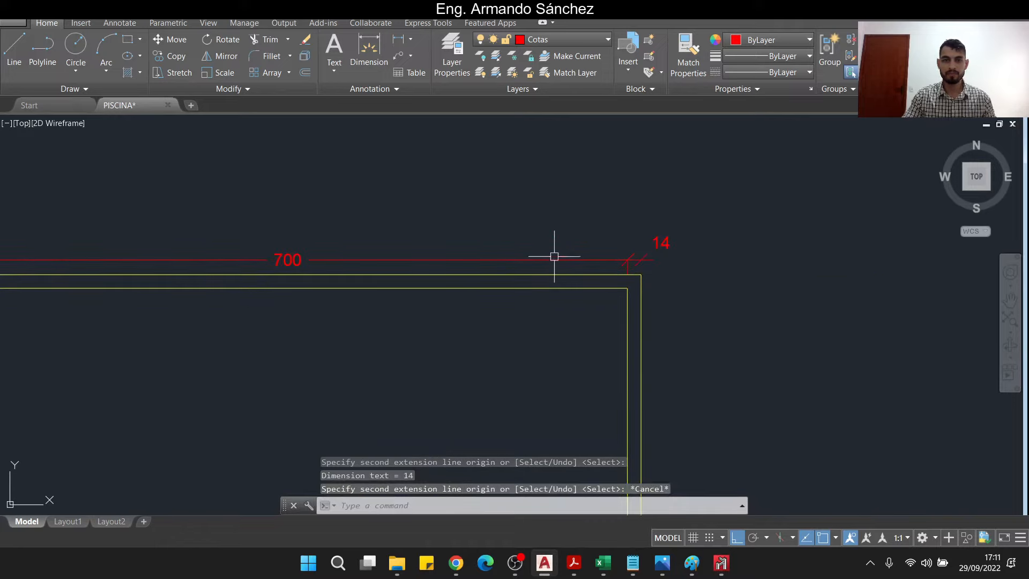
# Dimension the pool's overall outer width between the upper outer corners, placing it above the horizontal chain
pyautogui.click(372, 68)
pyautogui.moveTo(354, 182); pyautogui.dragTo(755, 186, button='middle')
pyautogui.click(335, 277)
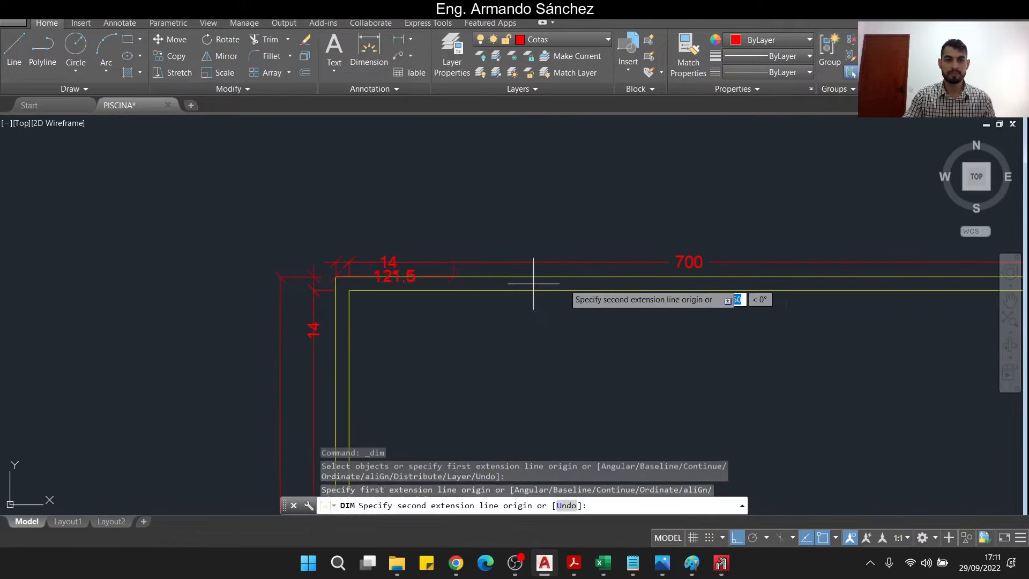
pyautogui.scroll(-3, 534, 283)
pyautogui.scroll(3, 487, 274)
pyautogui.click(468, 279)
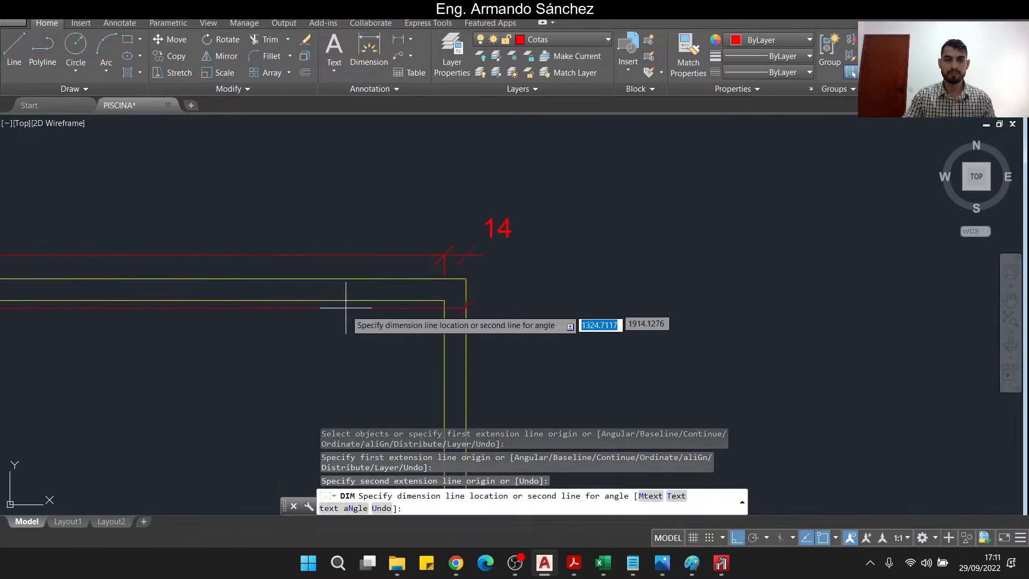
pyautogui.moveTo(297, 241); pyautogui.dragTo(521, 241, button='middle')
pyautogui.click(501, 224)
pyautogui.press('Escape')
pyautogui.scroll(-4, 564, 191)
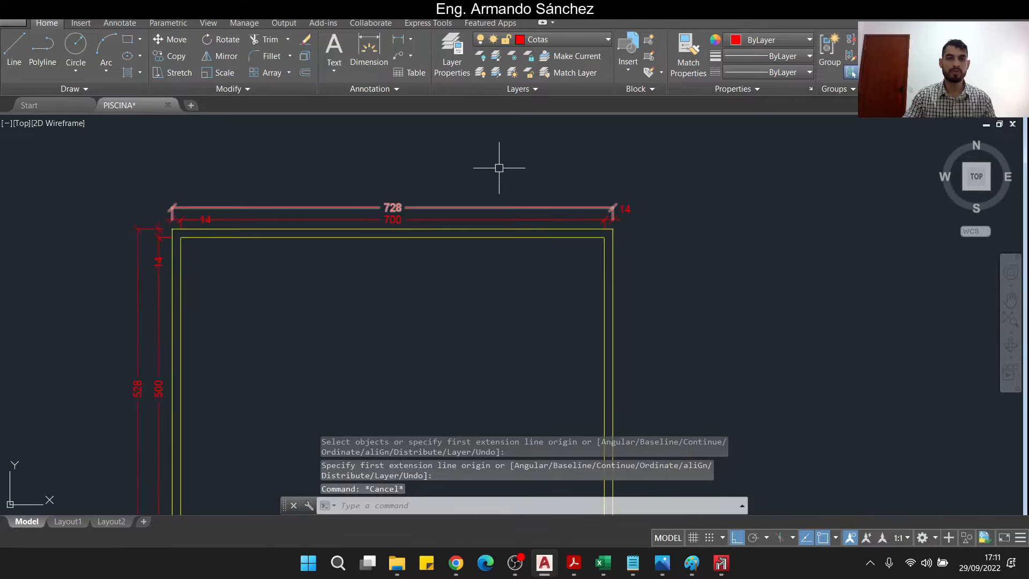
# With Ortho off, add an aligned diagonal dimension from the lower-left outer corner to the upper-right outer corner of the plan
pyautogui.moveTo(500, 167); pyautogui.dragTo(424, 123, button='middle')
pyautogui.scroll(-2, 428, 129)
pyautogui.moveTo(433, 200); pyautogui.dragTo(499, 195, button='middle')
pyautogui.press('Escape')
pyautogui.click(373, 59)
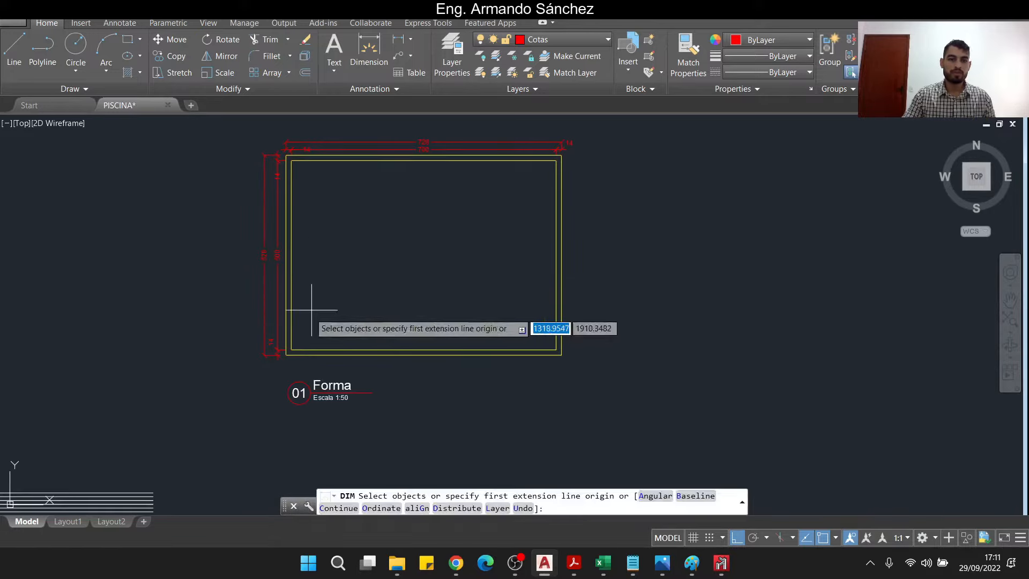
pyautogui.scroll(4, 286, 355)
pyautogui.click(285, 354)
pyautogui.moveTo(603, 236); pyautogui.dragTo(241, 425, button='middle')
pyautogui.scroll(-2, 337, 370)
pyautogui.moveTo(440, 262); pyautogui.dragTo(371, 388, button='middle')
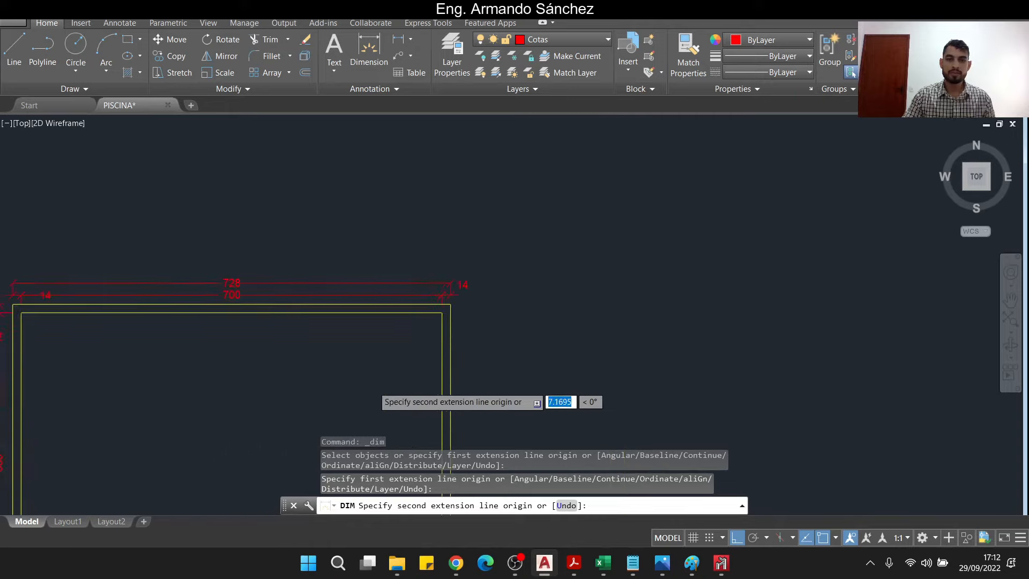
pyautogui.scroll(2, 429, 323)
pyautogui.press('F8')
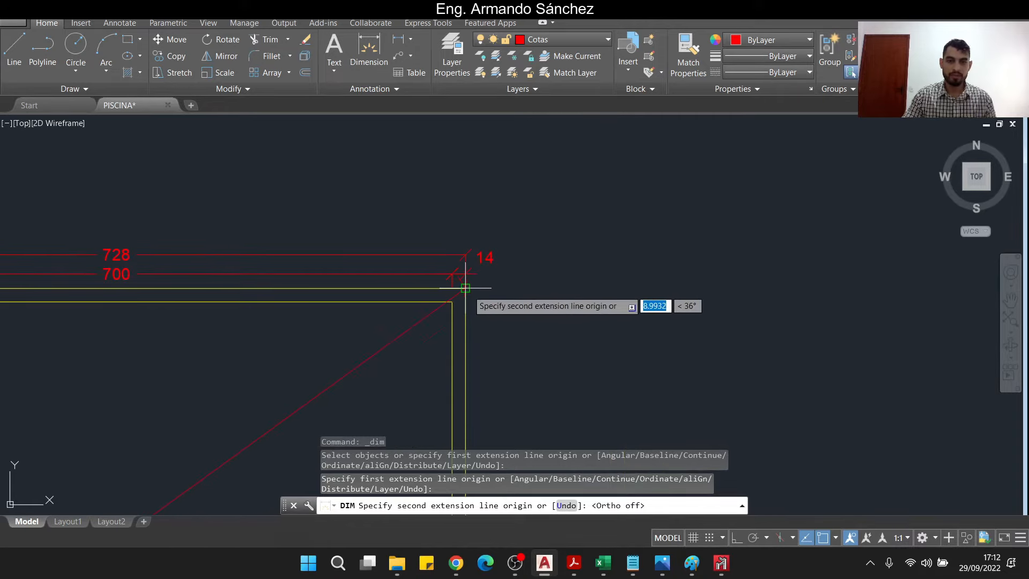
pyautogui.click(465, 287)
pyautogui.scroll(-3, 466, 239)
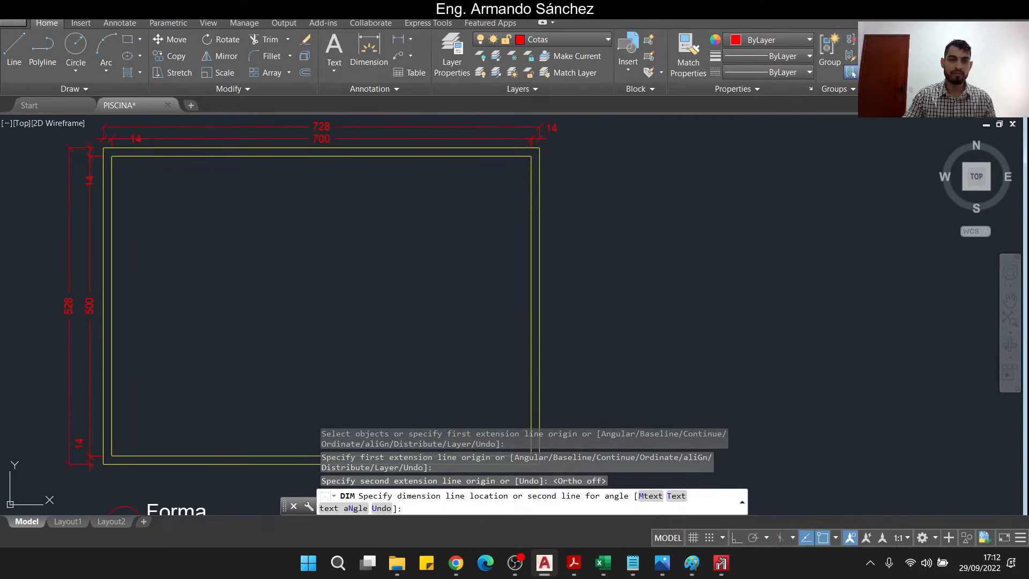
pyautogui.click(410, 259)
pyautogui.press('Escape')
pyautogui.press('Escape')
pyautogui.press('Escape')
pyautogui.press('Escape')
# Copy the "Escala 1:50" text from the title into the upper-left area inside the Forma plan
pyautogui.moveTo(339, 388); pyautogui.dragTo(427, 199, button='middle')
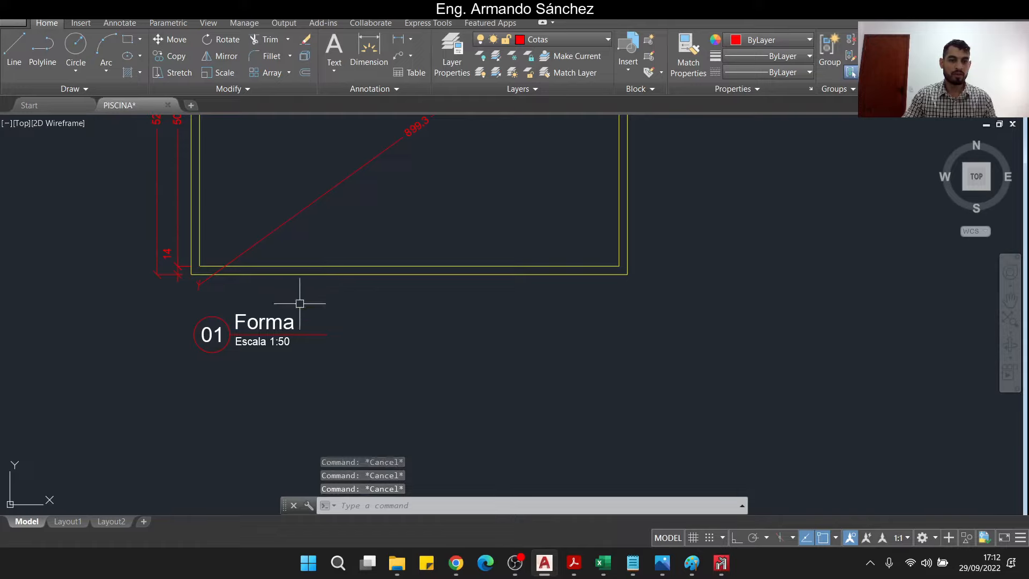
pyautogui.write('co')
pyautogui.press('space')
pyautogui.click(263, 347)
pyautogui.moveTo(392, 137); pyautogui.dragTo(373, 294, button='middle')
pyautogui.click(310, 231)
pyautogui.press('Escape')
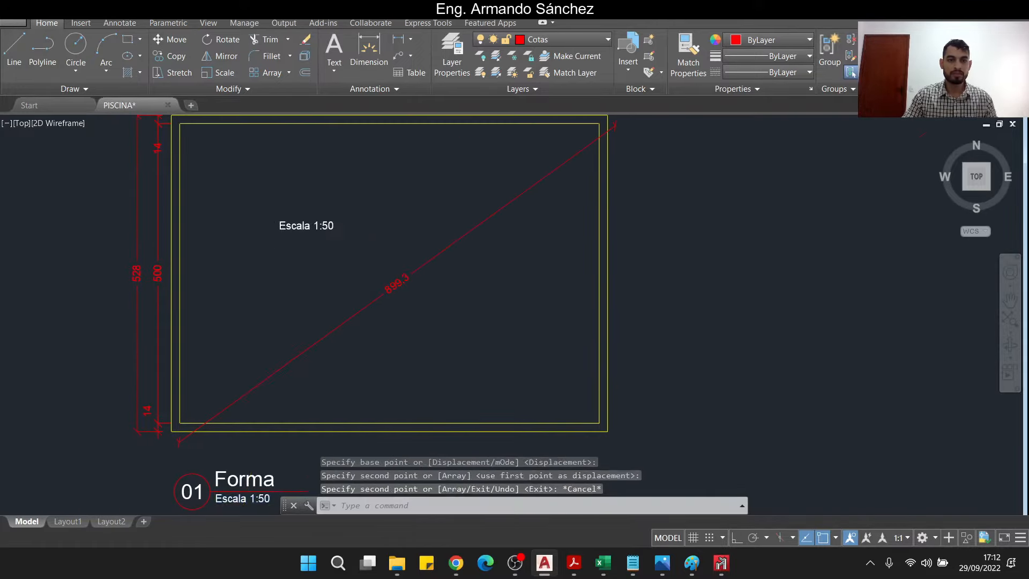
# Change the copied text to "Laje do fundo H: 14" and widen its text box so it fits on one line
pyautogui.scroll(4, 284, 214)
pyautogui.doubleClick(304, 244)
pyautogui.press('capslock')
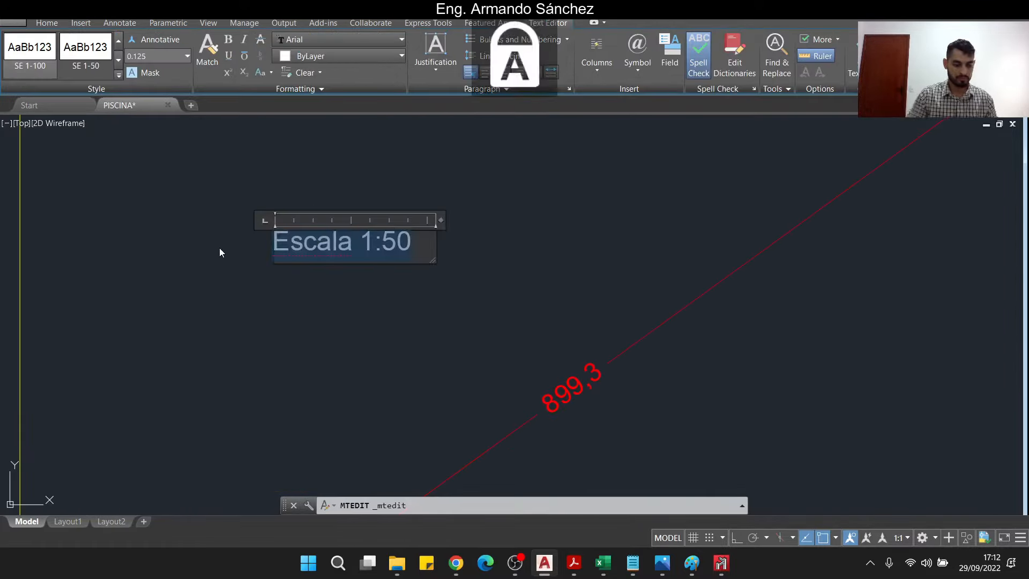
pyautogui.write('L')
pyautogui.press('capslock')
pyautogui.write('aje do fundo')
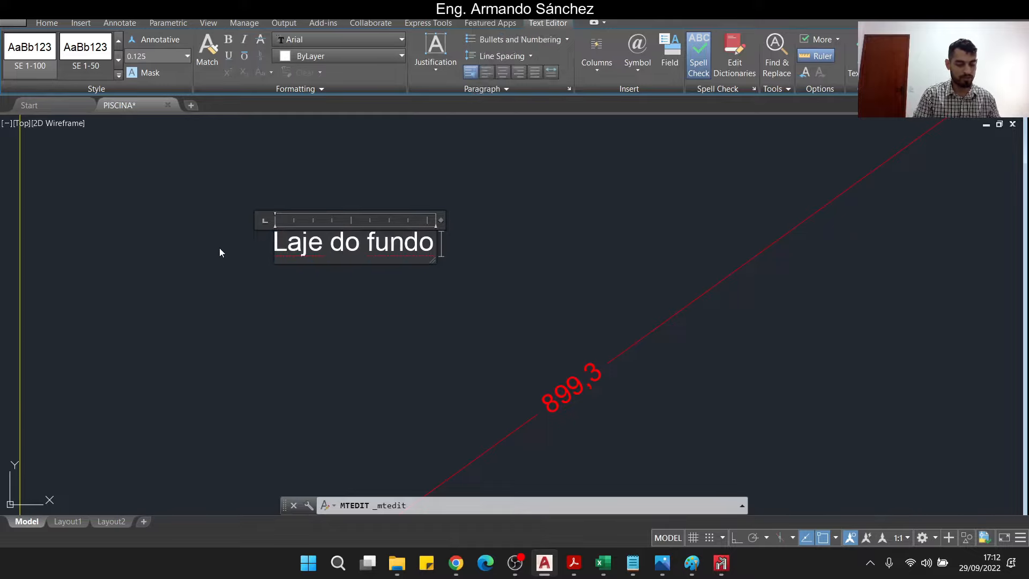
pyautogui.press('Return')
pyautogui.press('capslock')
pyautogui.write('H: 14')
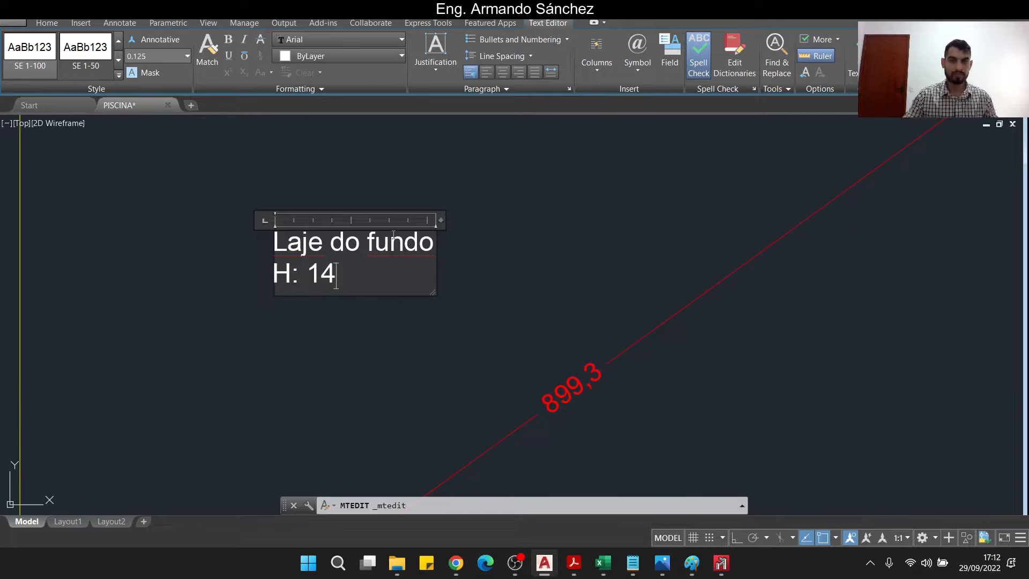
pyautogui.moveTo(433, 292); pyautogui.dragTo(516, 272)
pyautogui.click(527, 289)
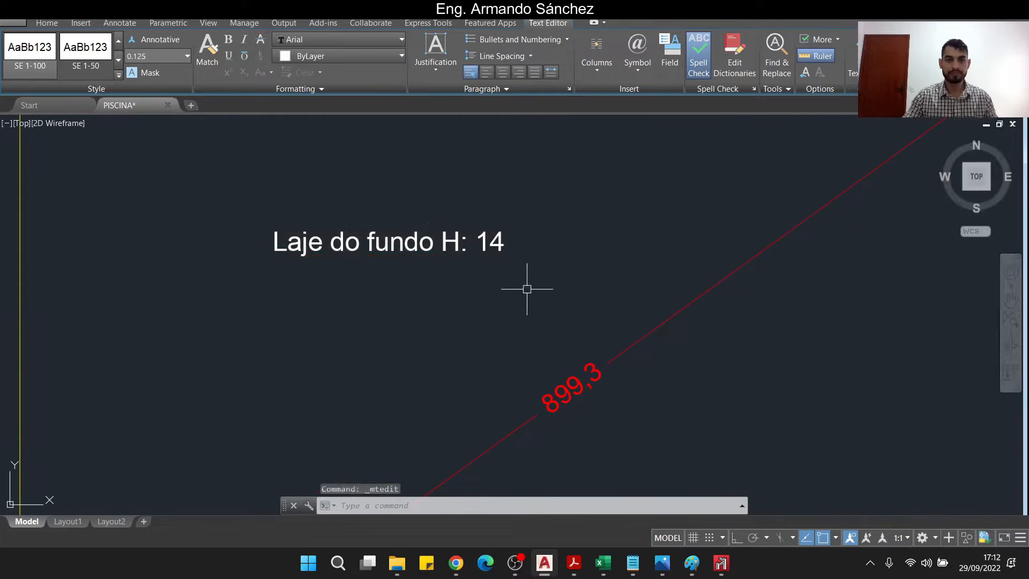
pyautogui.press('Escape')
pyautogui.press('Escape')
pyautogui.press('Escape')
# Move the "Laje do fundo H: 14" text slightly lower and to the right inside the plan
pyautogui.scroll(-4, 448, 263)
pyautogui.moveTo(461, 267); pyautogui.dragTo(440, 253, button='middle')
pyautogui.click(392, 263)
pyautogui.write('m')
pyautogui.press('Return')
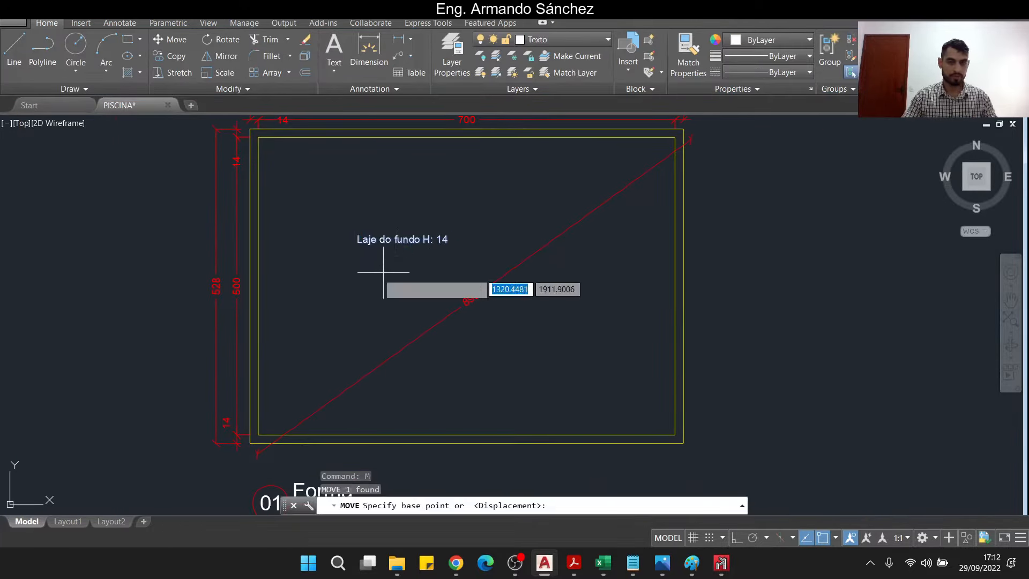
pyautogui.click(371, 272)
pyautogui.click(379, 296)
pyautogui.press('Escape')
pyautogui.press('Escape')
# Copy the white inner and outer wall outlines of the pool section into the space between the two Forma plans
pyautogui.scroll(-8, 408, 294)
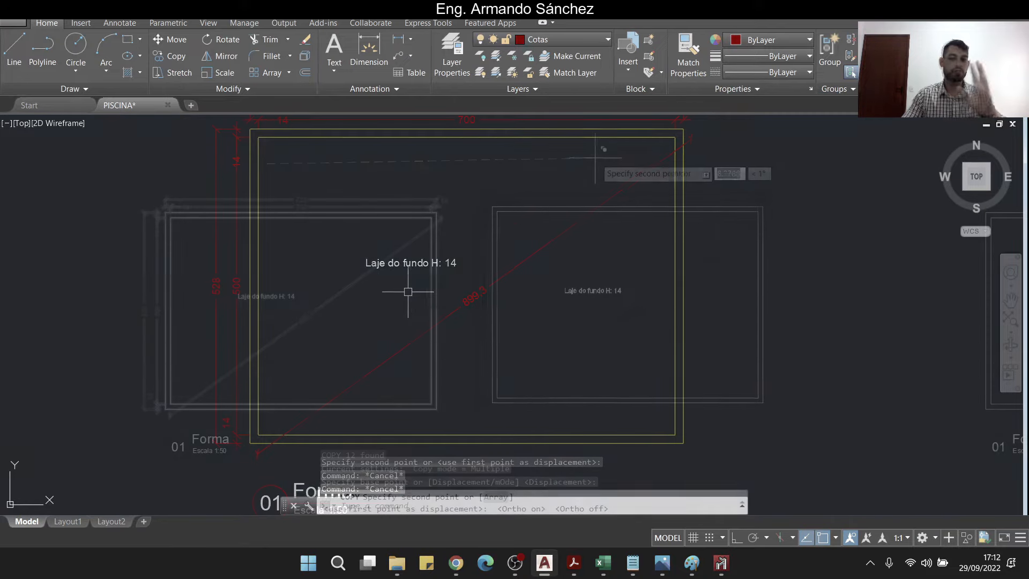
pyautogui.moveTo(227, 149); pyautogui.dragTo(565, 297, button='middle')
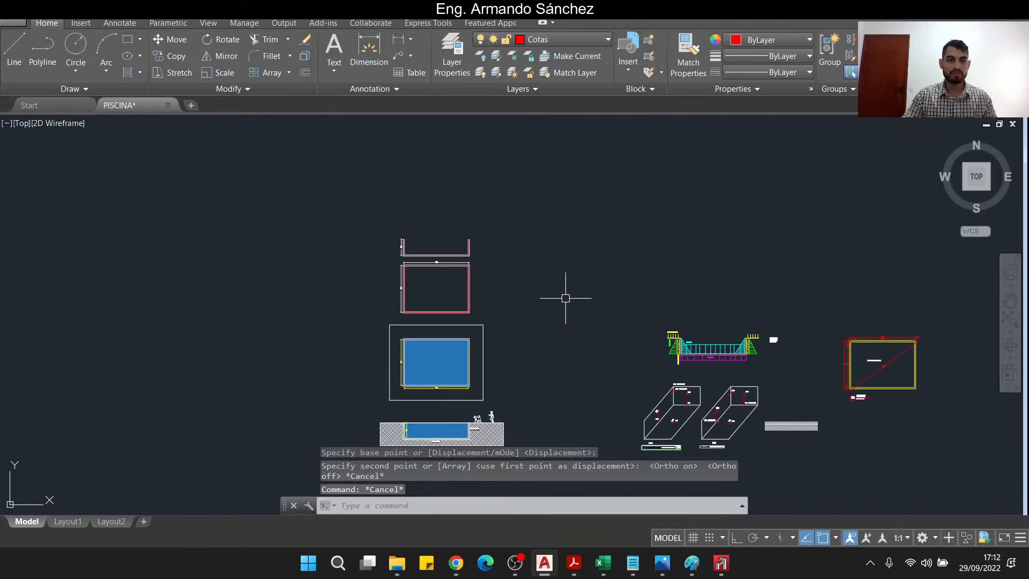
pyautogui.scroll(6, 451, 239)
pyautogui.press('Escape')
pyautogui.press('Escape')
pyautogui.scroll(6, 503, 284)
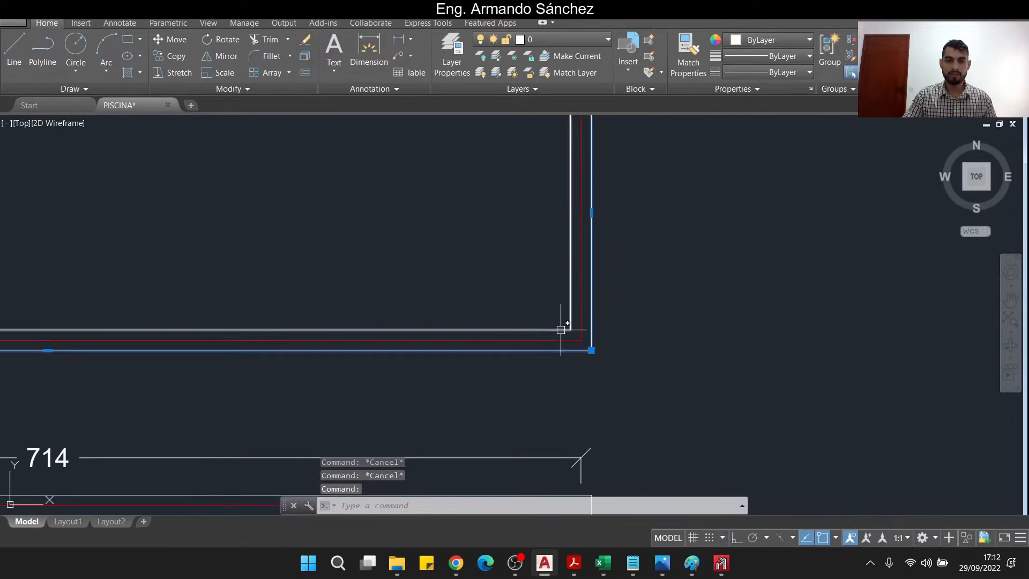
pyautogui.click(561, 330)
pyautogui.scroll(-4, 479, 323)
pyautogui.write('co')
pyautogui.press('Return')
pyautogui.click(384, 296)
pyautogui.scroll(-6, 273, 215)
pyautogui.moveTo(896, 415); pyautogui.dragTo(457, 274, button='middle')
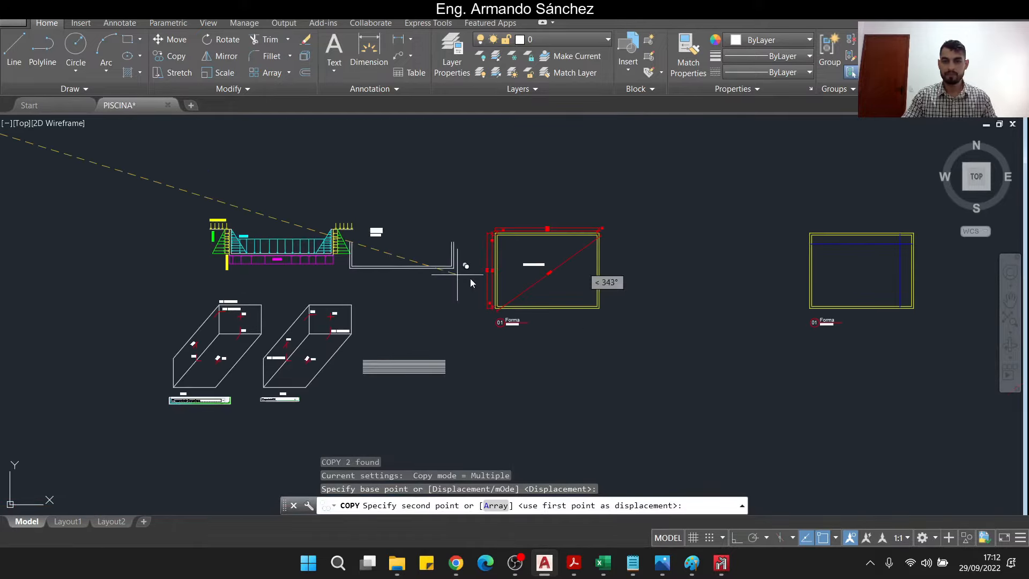
pyautogui.moveTo(735, 317); pyautogui.dragTo(588, 301, button='middle')
pyautogui.scroll(4, 526, 227)
pyautogui.click(567, 273)
pyautogui.press('Escape')
pyautogui.press('Escape')
# Move the copied pool section beside the dimensioned Forma plan, level with the plan's top edge
pyautogui.click(724, 338)
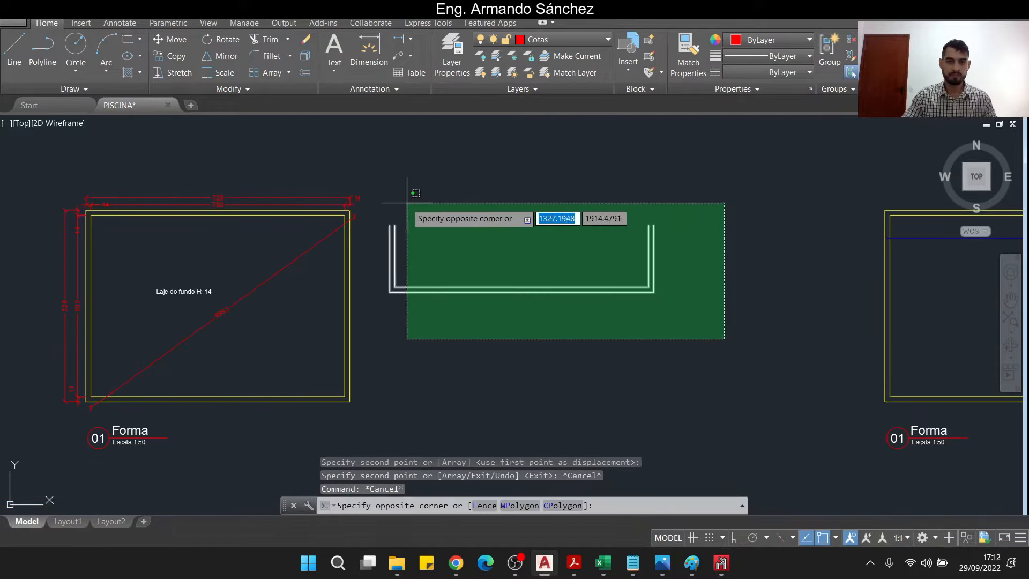
pyautogui.click(407, 203)
pyautogui.write('m')
pyautogui.press('Return')
pyautogui.scroll(3, 374, 223)
pyautogui.click(399, 226)
pyautogui.scroll(5, 308, 193)
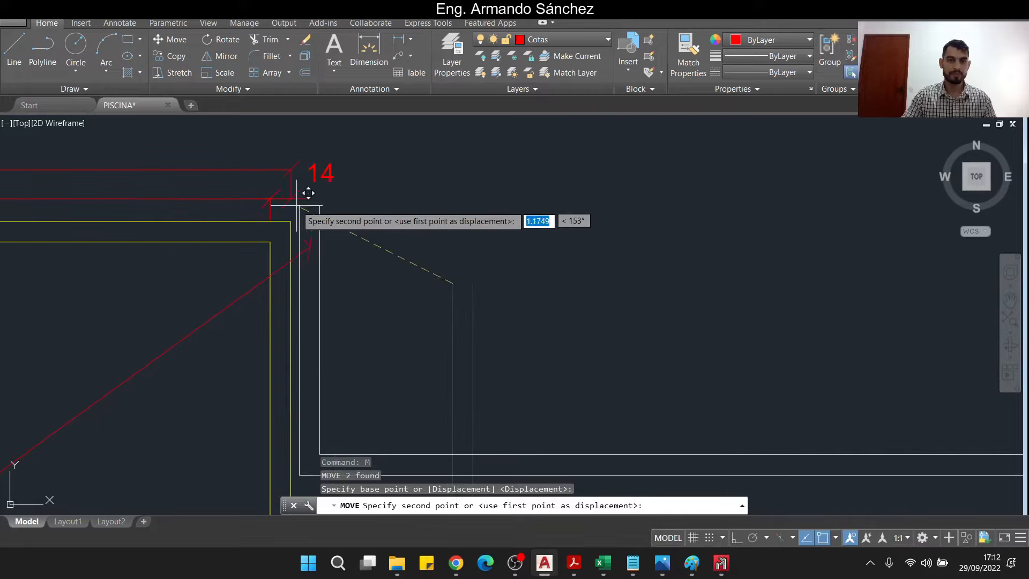
pyautogui.press('Escape')
pyautogui.press('Escape')
pyautogui.press('Escape')
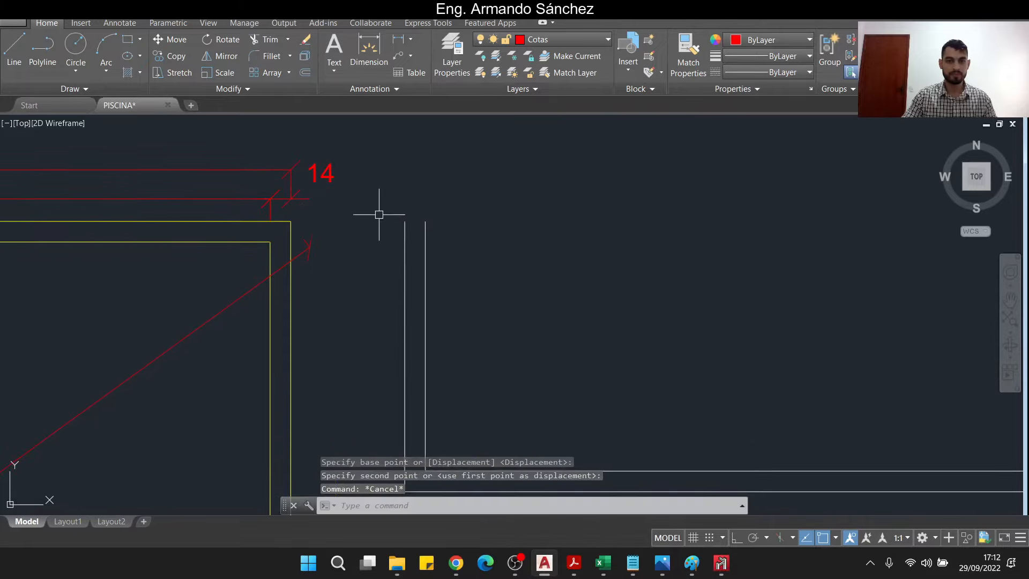
# Change both pool section outlines to the layer used for the yellow plan walls
pyautogui.scroll(-4, 379, 217)
pyautogui.click(855, 387)
pyautogui.click(529, 209)
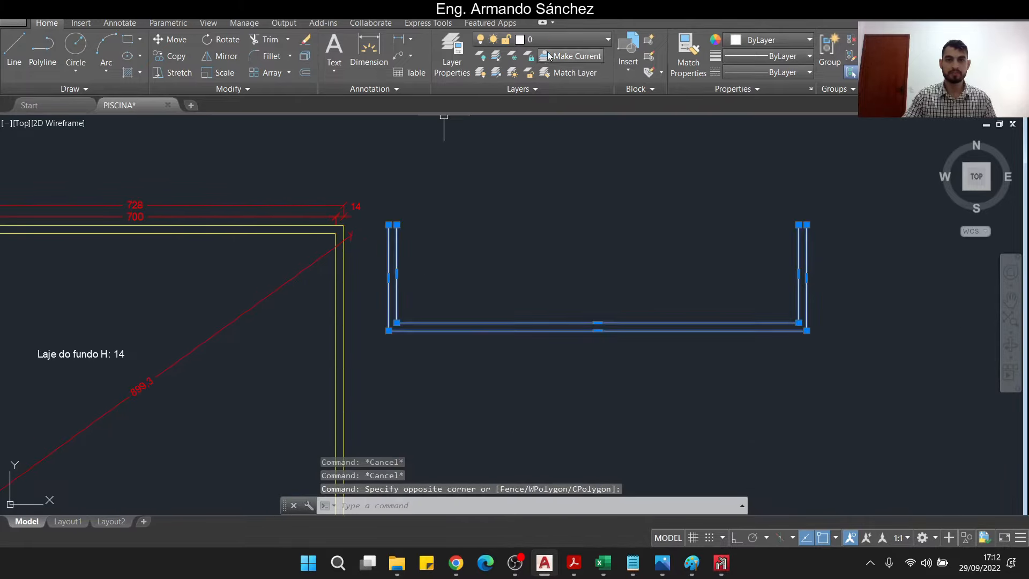
pyautogui.click(561, 40)
pyautogui.click(562, 86)
pyautogui.press('Escape')
# Close the open tops of both section walls with short lines between the inner and outer outlines
pyautogui.write('L')
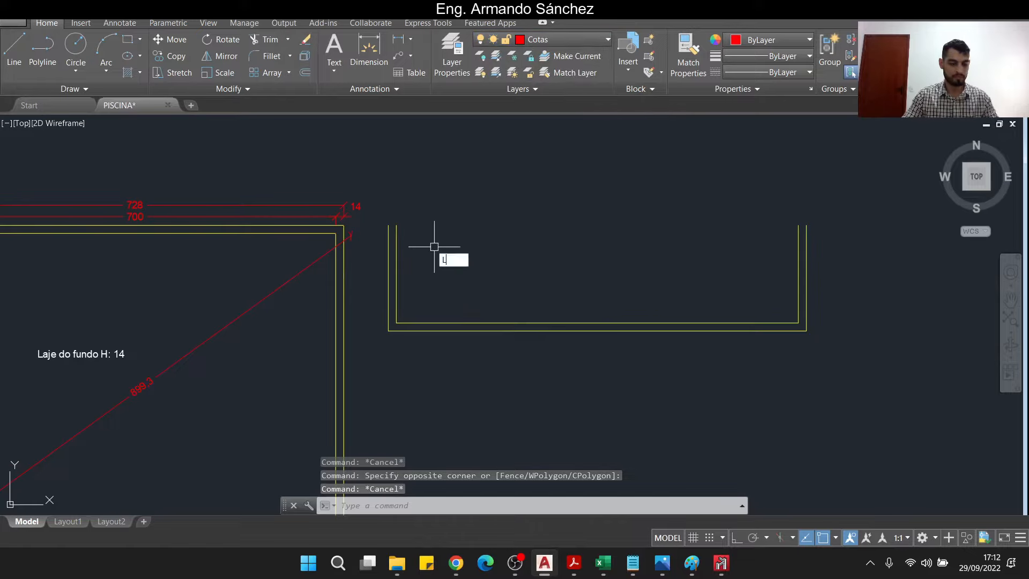
pyautogui.press('Return')
pyautogui.scroll(4, 382, 258)
pyautogui.press('Escape')
pyautogui.scroll(-3, 829, 292)
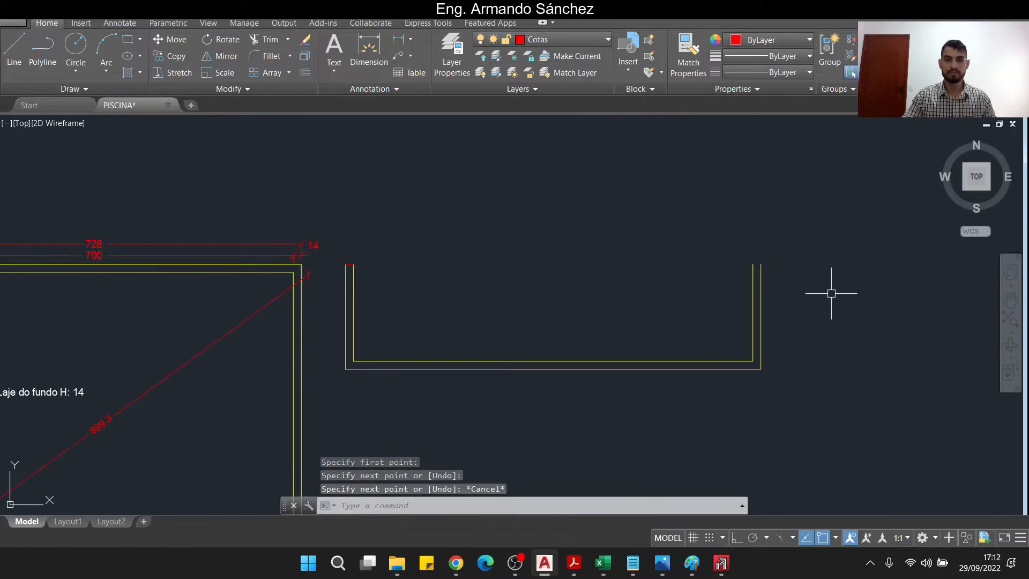
pyautogui.scroll(4, 777, 253)
pyautogui.press('Return')
pyautogui.click(776, 238)
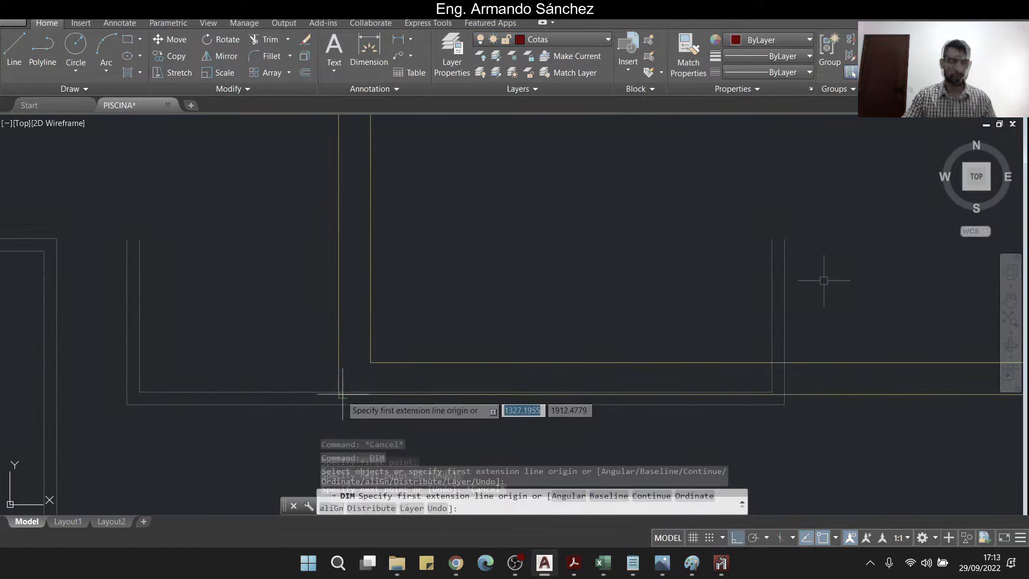
# Dimension the bottom slab's thickness left of the section and continue the dimension chain up to the wall top
pyautogui.click(341, 392)
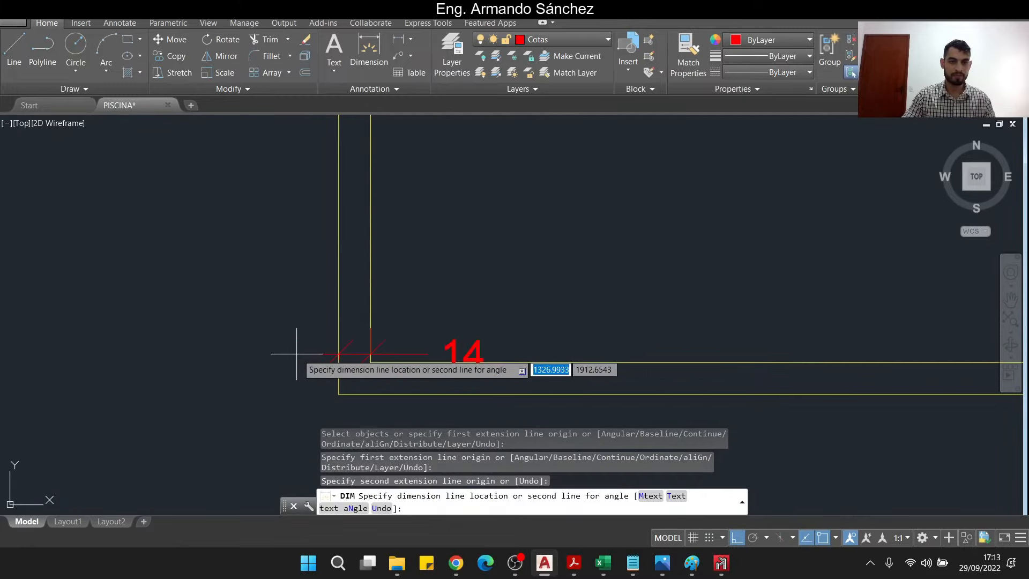
pyautogui.click(303, 367)
pyautogui.press('Escape')
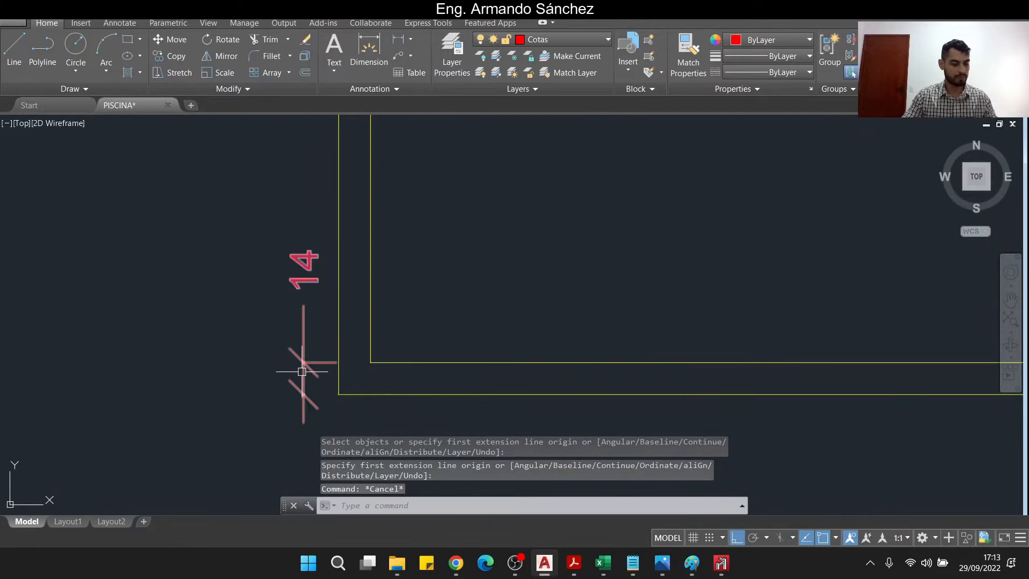
pyautogui.write('DCO')
pyautogui.press('Return')
pyautogui.scroll(-2, 331, 418)
pyautogui.click(337, 142)
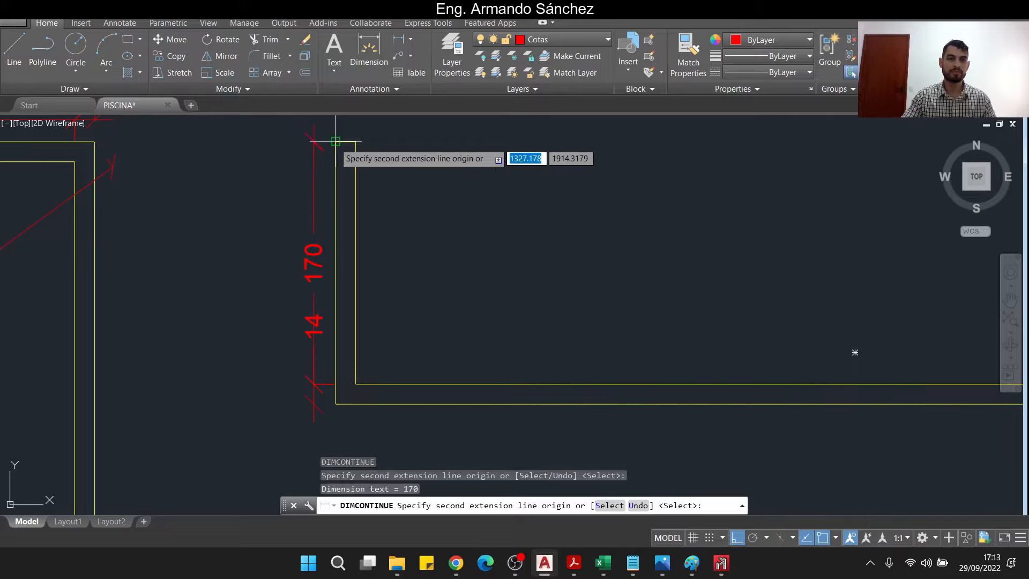
pyautogui.press('Escape')
# Dimension the section's overall height from wall top to slab underside, outside the existing dimension chain
pyautogui.click(363, 75)
pyautogui.click(336, 142)
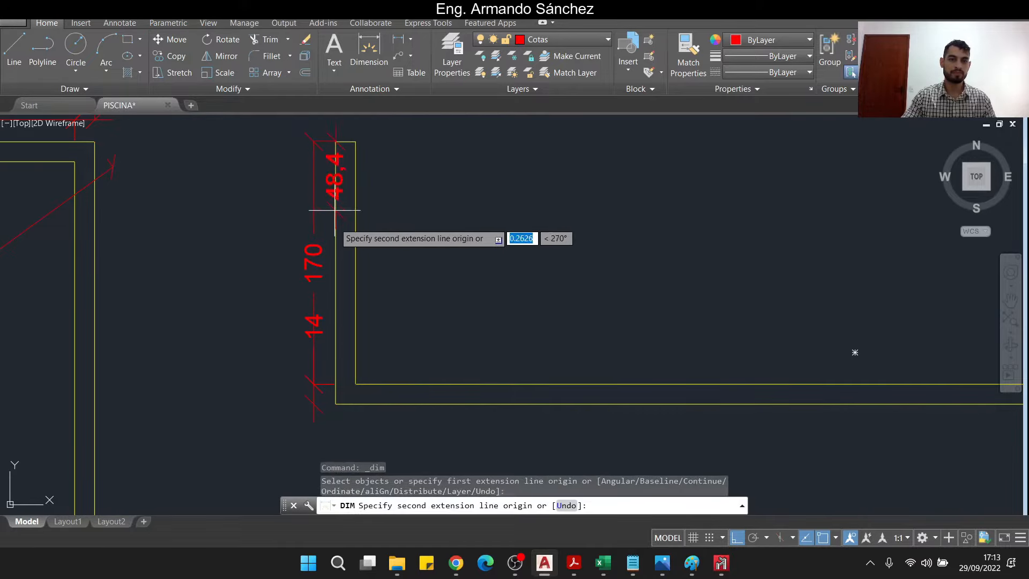
pyautogui.click(336, 403)
pyautogui.click(278, 389)
pyautogui.press('Escape')
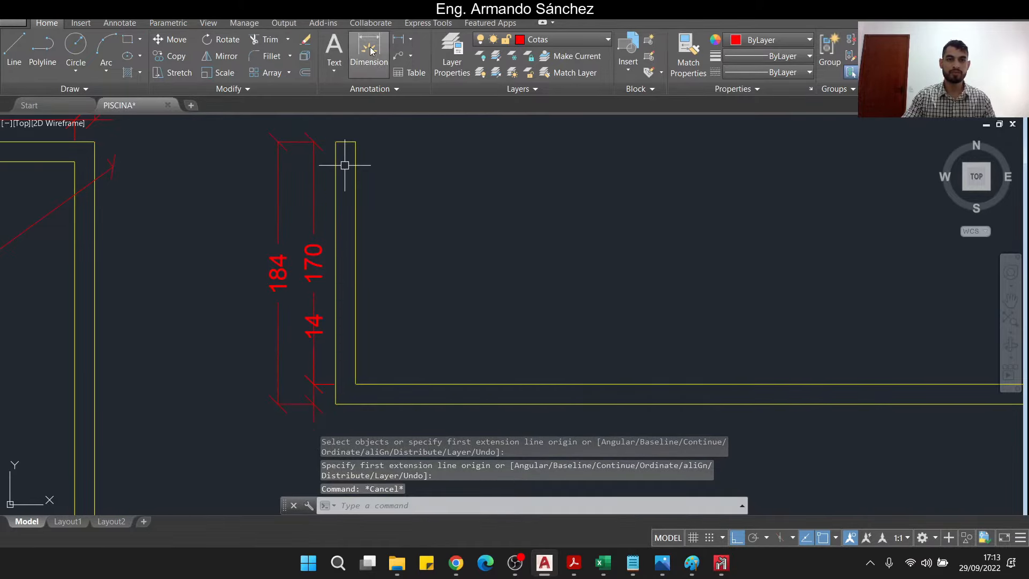
# Draw a horizontal line between the inner top corners of the two section walls
pyautogui.scroll(-4, 418, 223)
pyautogui.write('L')
pyautogui.press('Return')
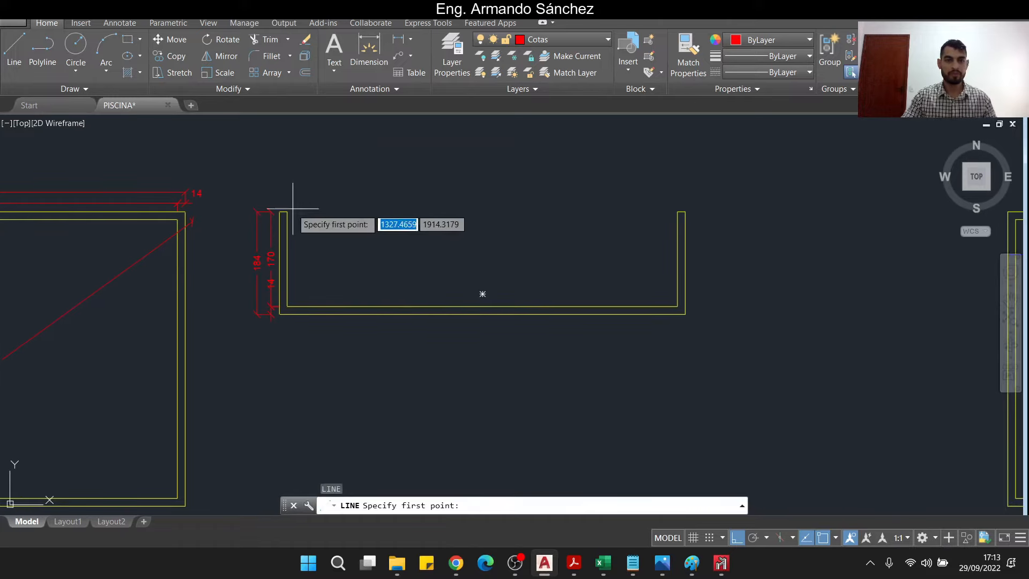
pyautogui.click(288, 211)
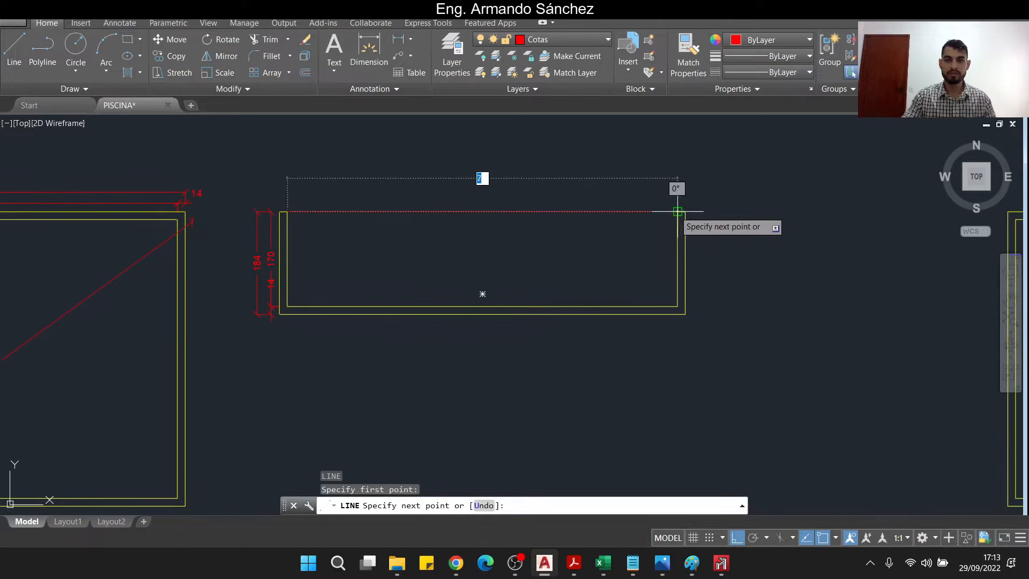
pyautogui.click(678, 211)
pyautogui.press('Escape')
pyautogui.press('Escape')
# Match the new top line's properties to the section's yellow inner outline
pyautogui.write('MA')
pyautogui.press('Return')
pyautogui.click(677, 276)
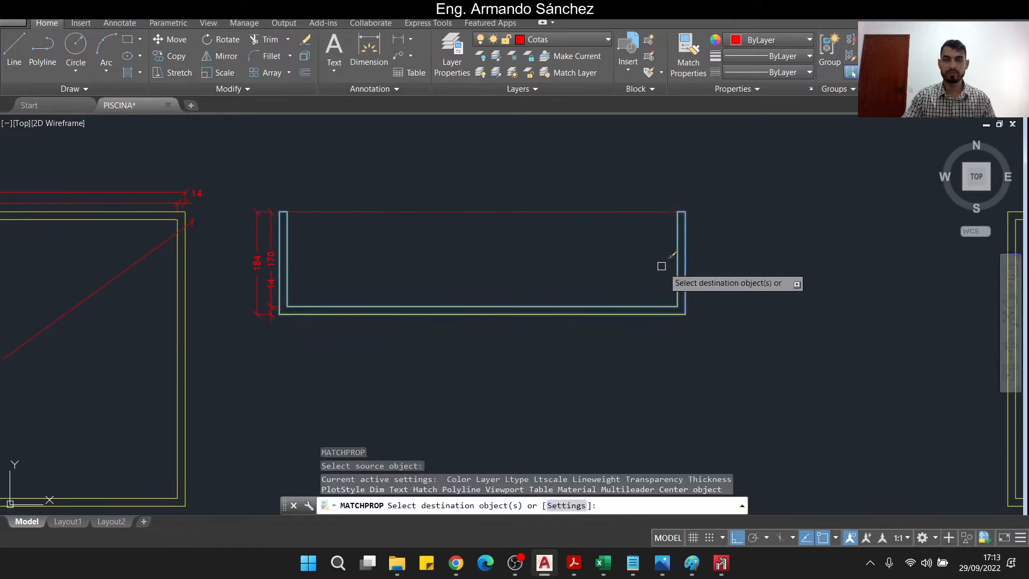
pyautogui.click(657, 258)
pyautogui.click(536, 167)
pyautogui.press('Escape')
pyautogui.press('Escape')
# Change the dimensioned plan's title to "Forma - Piscina"
pyautogui.scroll(-4, 706, 141)
pyautogui.press('Escape')
pyautogui.press('Escape')
pyautogui.scroll(8, 365, 298)
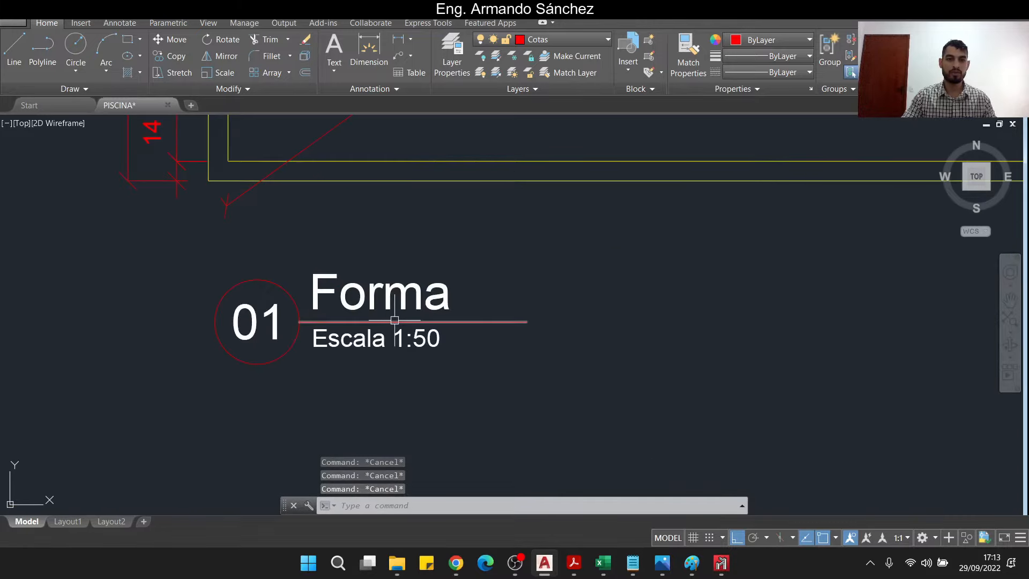
pyautogui.scroll(-2, 395, 320)
pyautogui.doubleClick(408, 310)
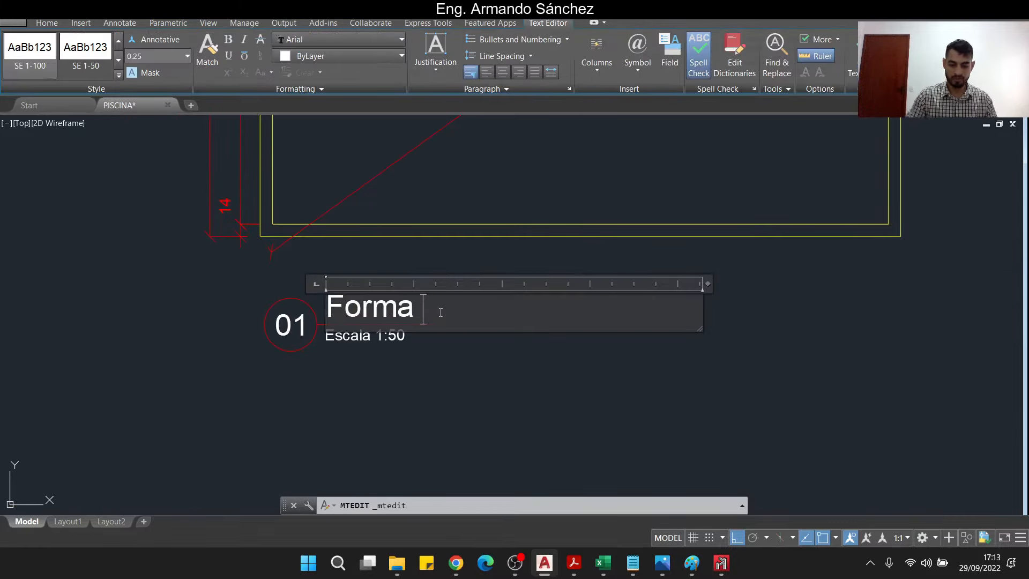
pyautogui.press('capslock')
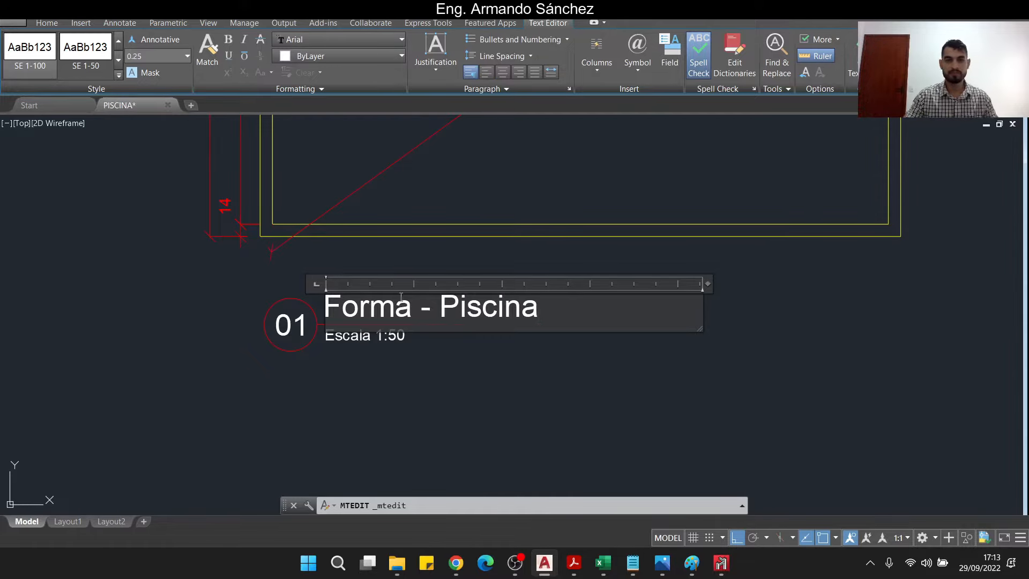
pyautogui.press('Escape')
pyautogui.press('Escape')
# Copy the complete "Forma - Piscina" title, with its number circle and scale, below the left end of the pool section
pyautogui.scroll(-4, 515, 381)
pyautogui.moveTo(620, 337)
pyautogui.mouseDown(button='middle')
pyautogui.moveTo(486, 356)
pyautogui.moveTo(497, 336)
pyautogui.mouseUp(button='middle')
pyautogui.press('Escape')
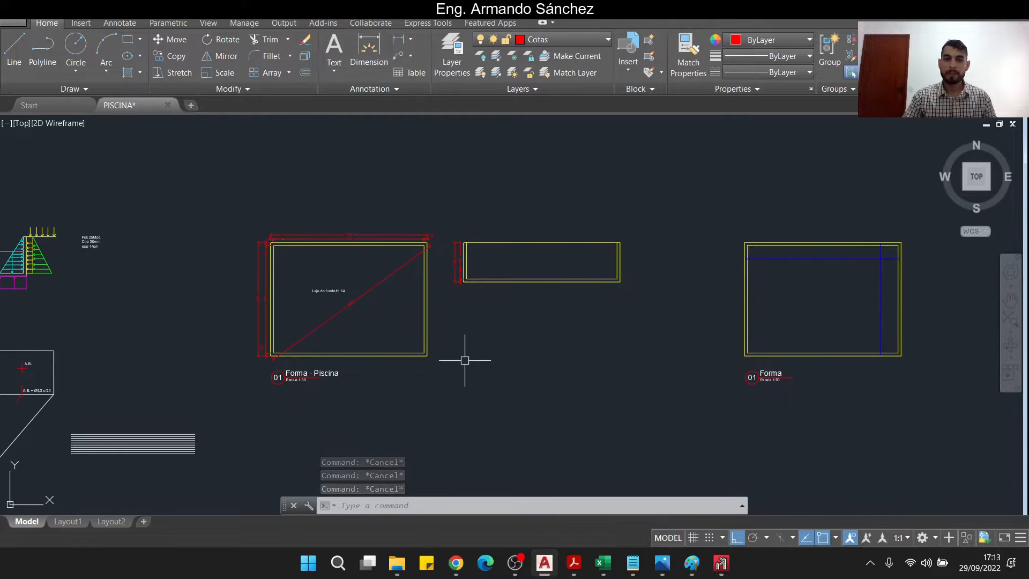
pyautogui.scroll(2, 304, 359)
pyautogui.click(237, 381)
pyautogui.write('co')
pyautogui.press('space')
pyautogui.click(316, 414)
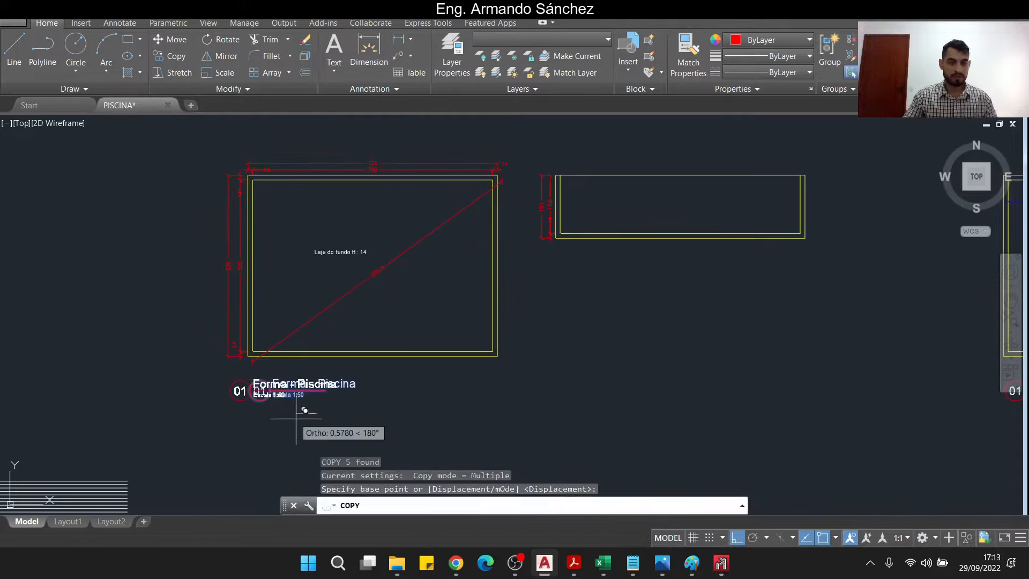
pyautogui.moveTo(600, 319); pyautogui.dragTo(470, 367, button='middle')
pyautogui.press('F8')
pyautogui.scroll(2, 449, 328)
pyautogui.click(513, 342)
pyautogui.press('Escape')
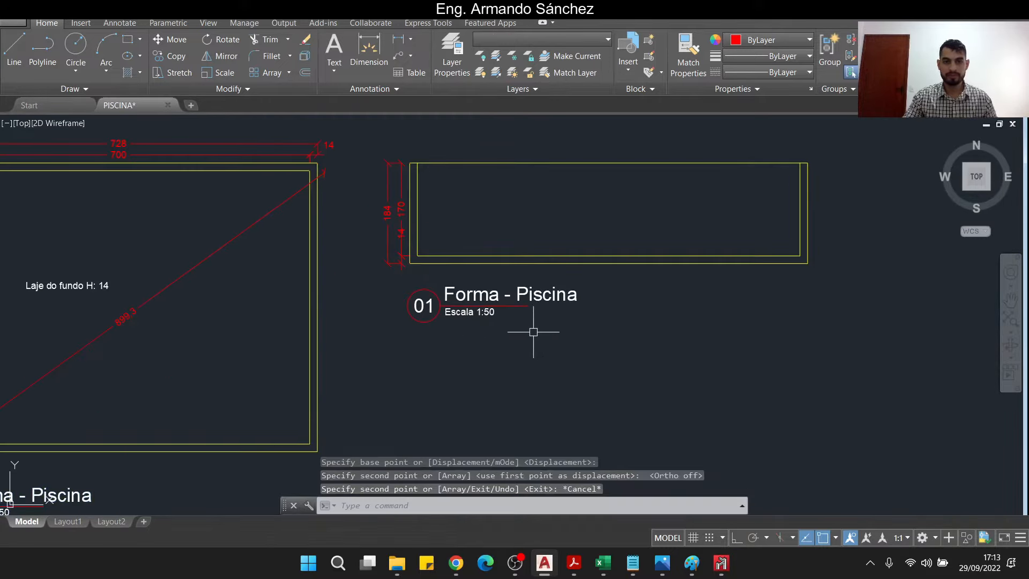
# Change the number in the section title's circle to 02
pyautogui.moveTo(478, 285); pyautogui.dragTo(444, 320, button='middle')
pyautogui.scroll(2, 443, 322)
pyautogui.doubleClick(368, 349)
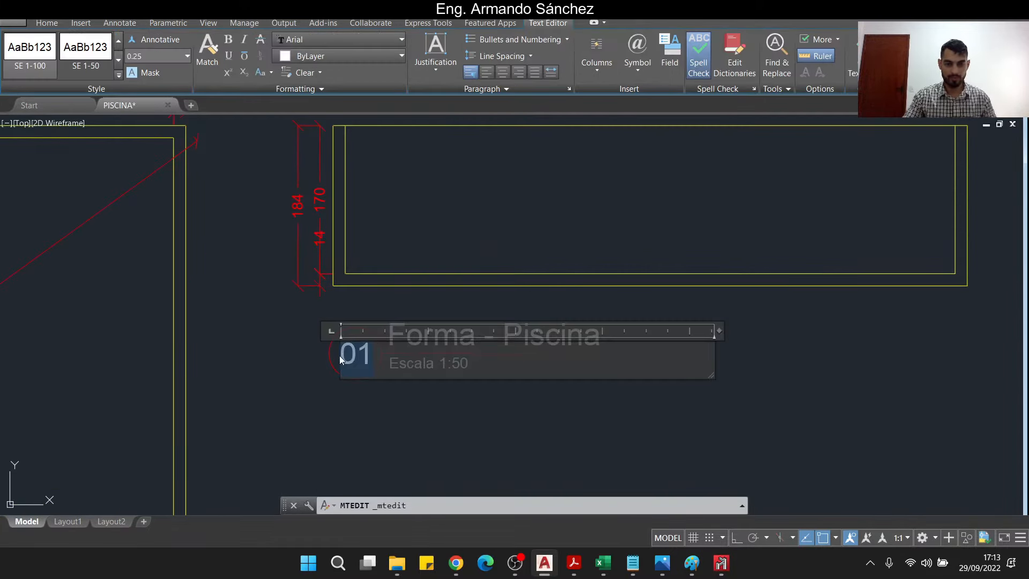
pyautogui.write('2')
pyautogui.click(448, 374)
# Change the section's title text to "Corte A-A"
pyautogui.doubleClick(458, 337)
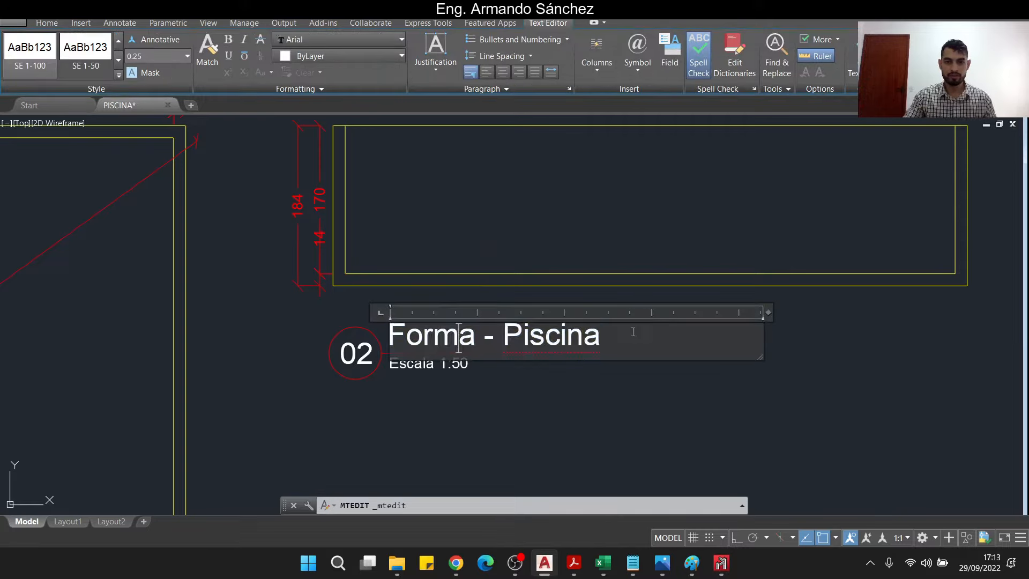
pyautogui.press('capslock')
pyautogui.write('Corte')
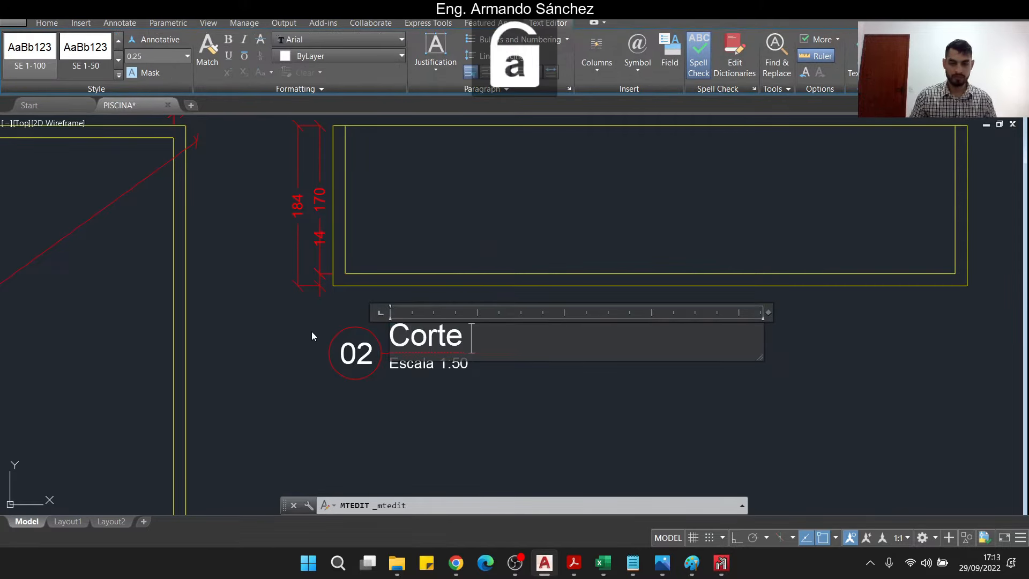
pyautogui.press('capslock')
pyautogui.write('A-A')
pyautogui.press('Escape')
pyautogui.press('Escape')
pyautogui.press('Escape')
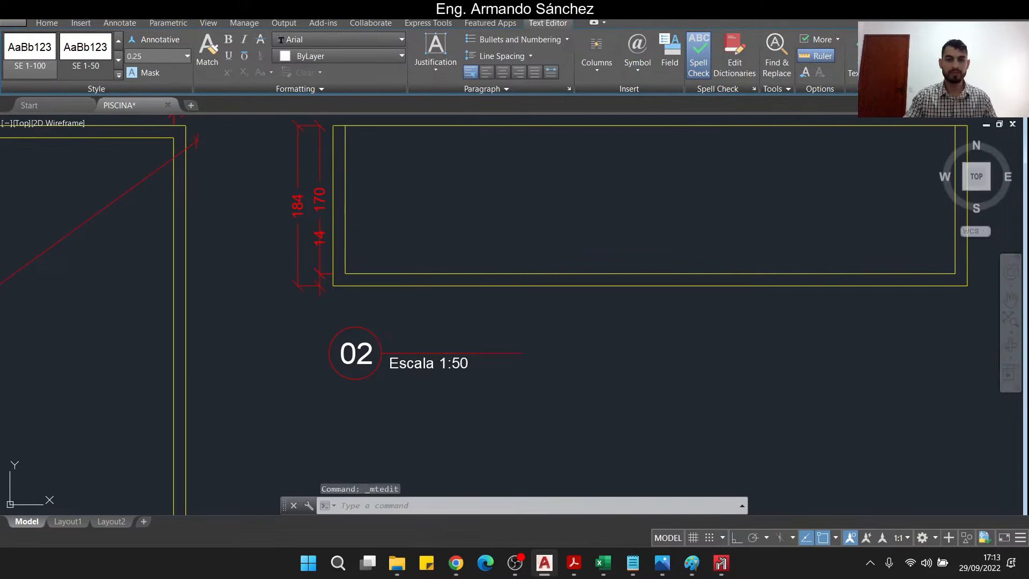
# Draw a vertical polyline section mark through the Forma - Piscina plan's right part, with a short horizontal leg pointing left at each end
pyautogui.scroll(-4, 589, 365)
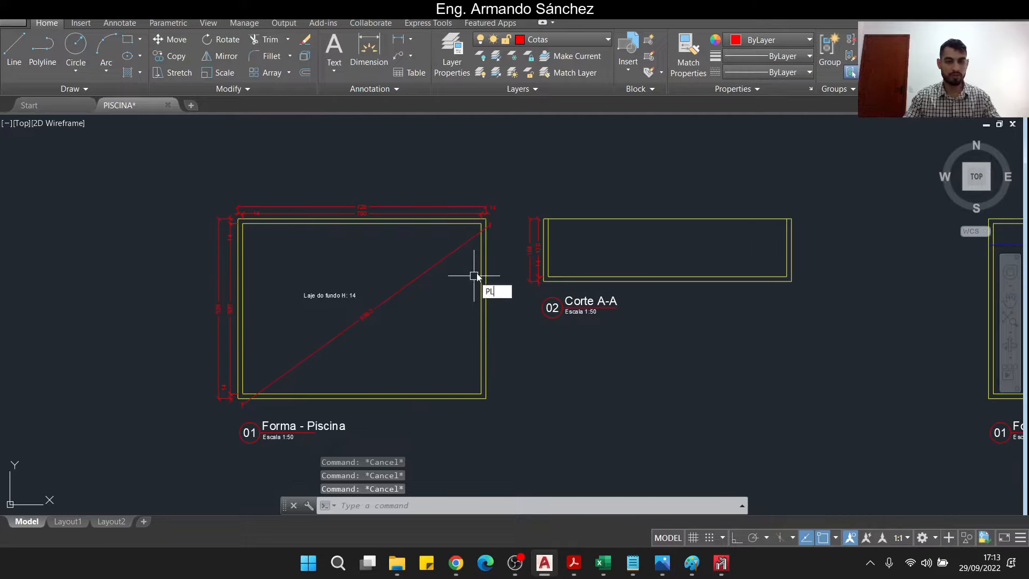
pyautogui.write('PL')
pyautogui.press('Return')
pyautogui.click(429, 156)
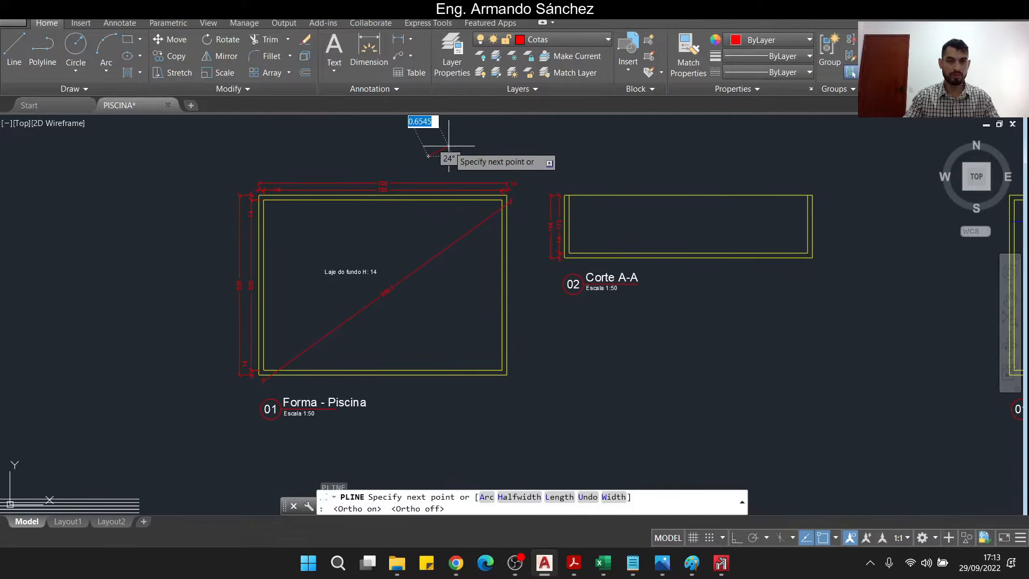
pyautogui.press('F8')
pyautogui.press('F8')
pyautogui.scroll(2, 452, 159)
pyautogui.press('F8')
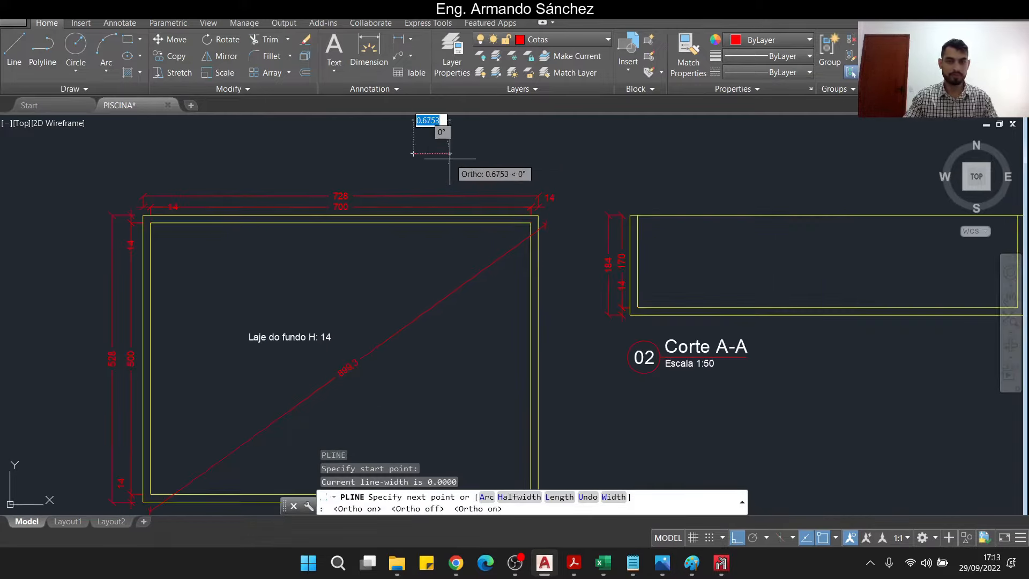
pyautogui.click(449, 159)
pyautogui.moveTo(443, 263); pyautogui.dragTo(446, 135, button='middle')
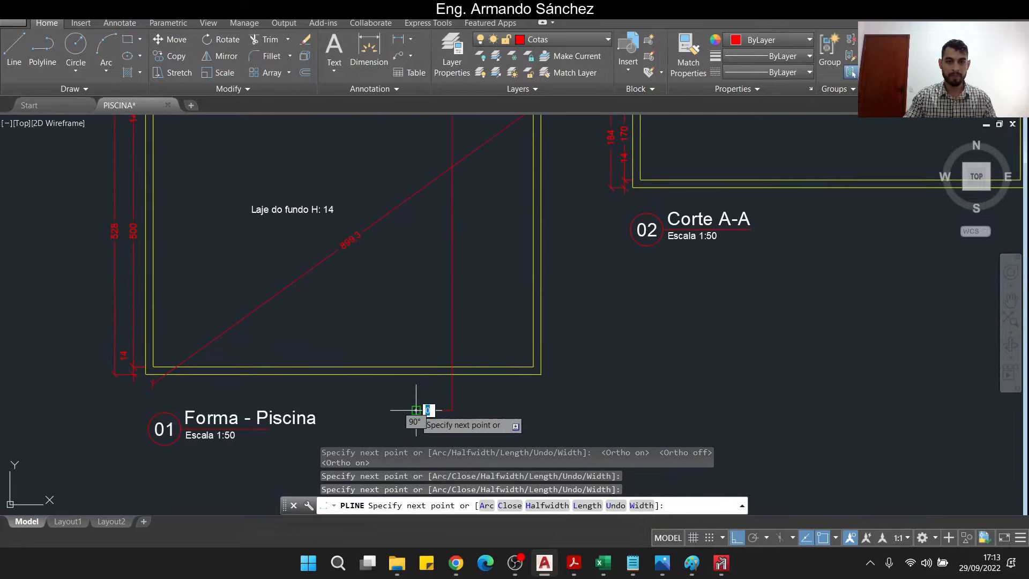
# Copy the section letter "A" beside the arrow at the upper end of the section line
pyautogui.press('F8')
pyautogui.scroll(6, 478, 258)
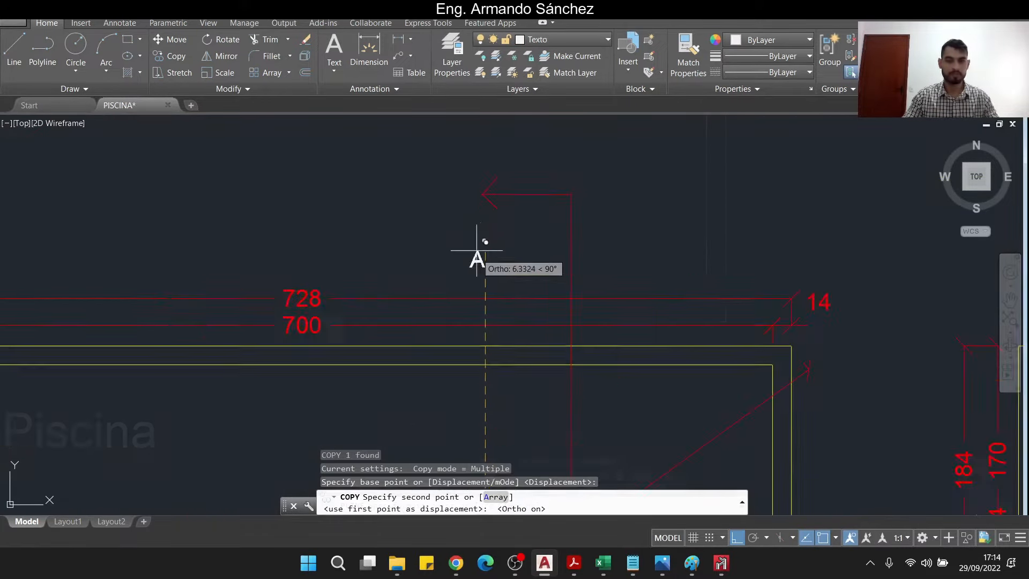
pyautogui.click(473, 188)
pyautogui.press('Escape')
pyautogui.press('Escape')
pyautogui.scroll(-6, 411, 254)
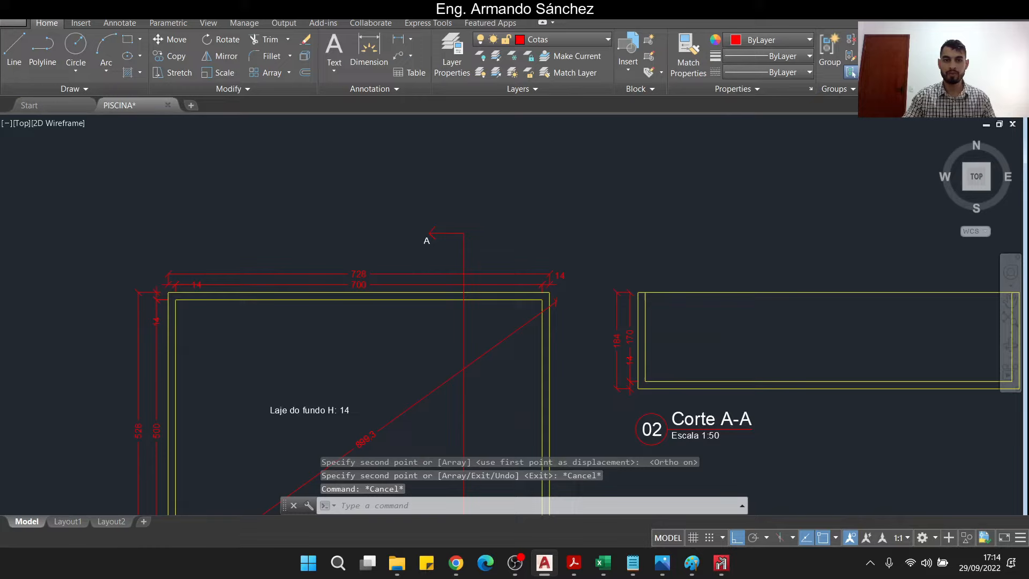
# Move the blue-lined Forma plan and its title horizontally to the left, closer to the Corte A-A section
pyautogui.scroll(-2, 420, 245)
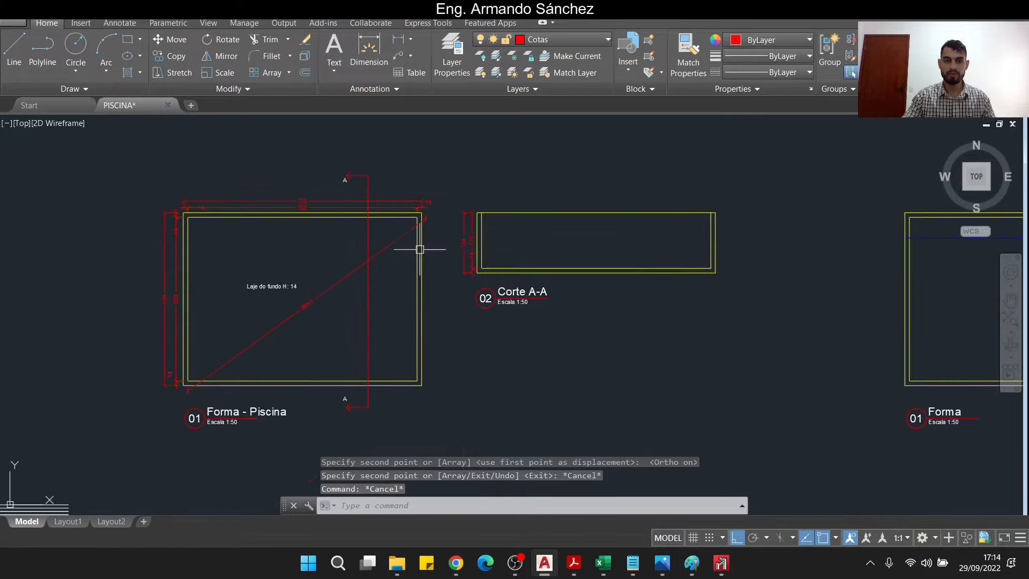
pyautogui.moveTo(570, 275); pyautogui.dragTo(350, 263, button='middle')
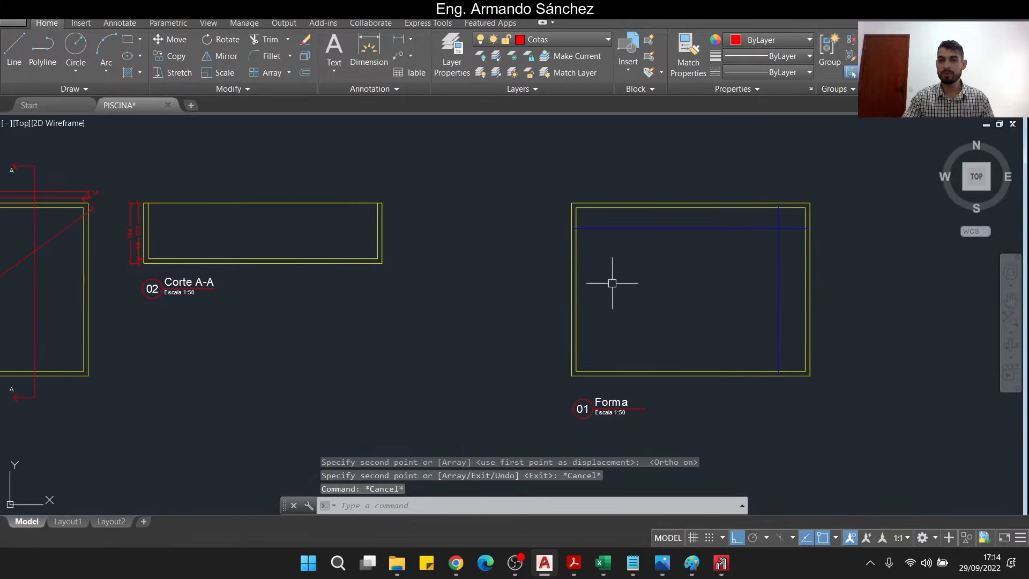
pyautogui.press('Escape')
pyautogui.click(518, 157)
pyautogui.click(934, 475)
pyautogui.write('m')
pyautogui.press('space')
pyautogui.moveTo(737, 138); pyautogui.dragTo(701, 177, button='middle')
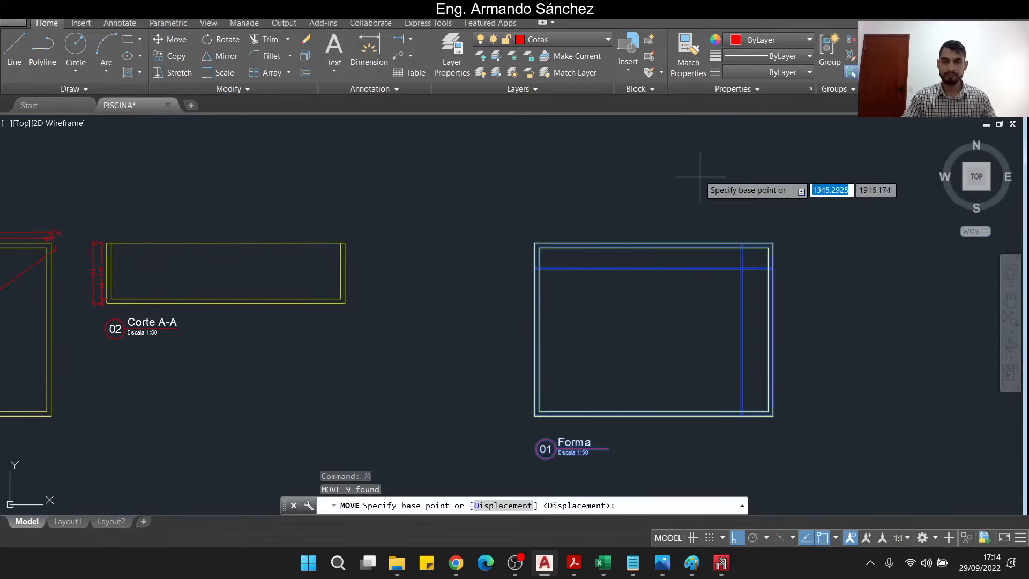
pyautogui.click(700, 167)
pyautogui.click(591, 185)
pyautogui.press('Escape')
pyautogui.press('Escape')
pyautogui.press('Escape')
pyautogui.moveTo(457, 482); pyautogui.dragTo(514, 346, button='middle')
pyautogui.scroll(3, 515, 345)
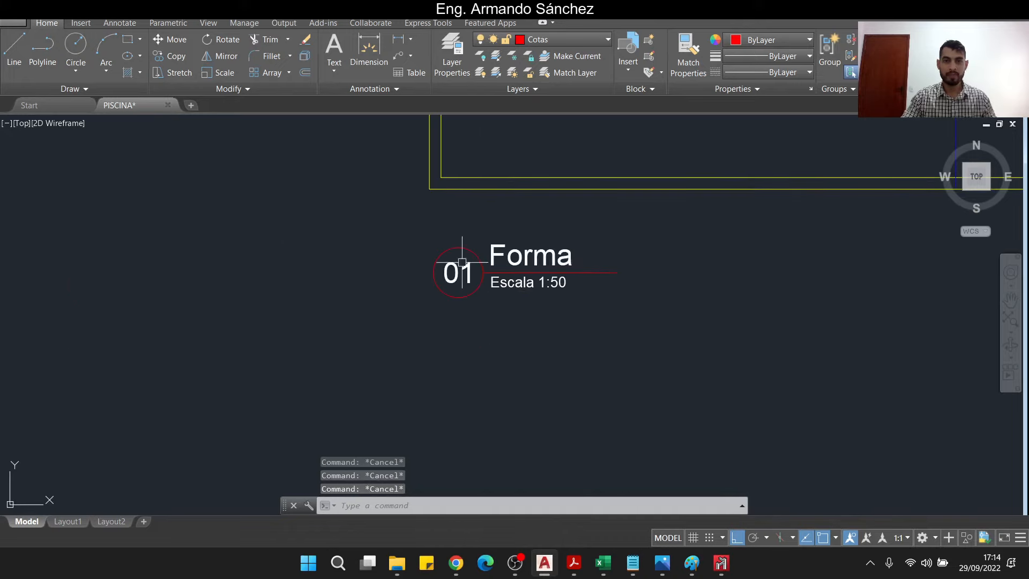
# Change the number in the blue-lined plan's title circle to "03"
pyautogui.doubleClick(455, 275)
pyautogui.write('03')
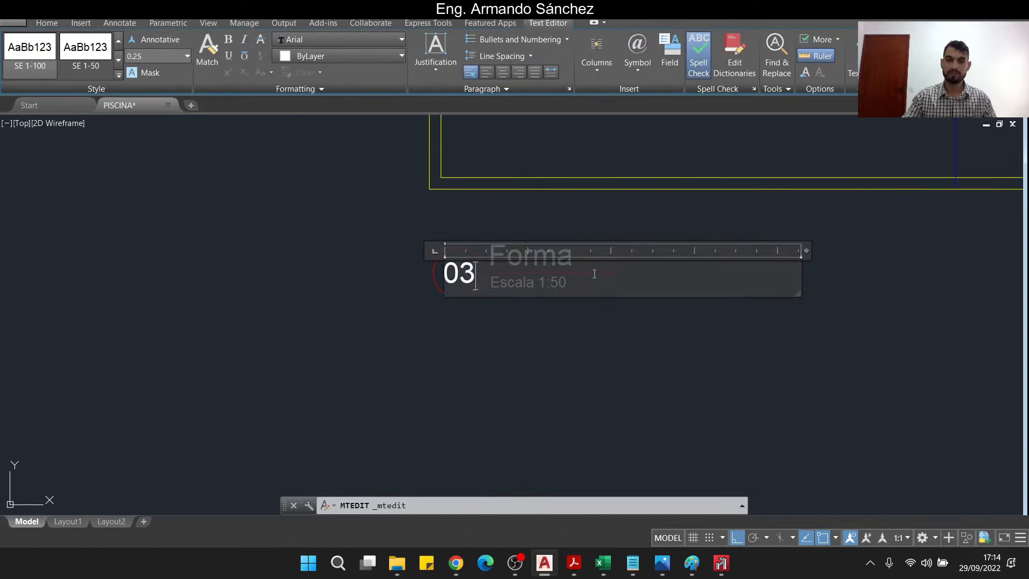
pyautogui.click(586, 306)
# Change the plan's title text to "Armadura inferior - Laje do fundo" and widen its text box to fit one line
pyautogui.doubleClick(590, 259)
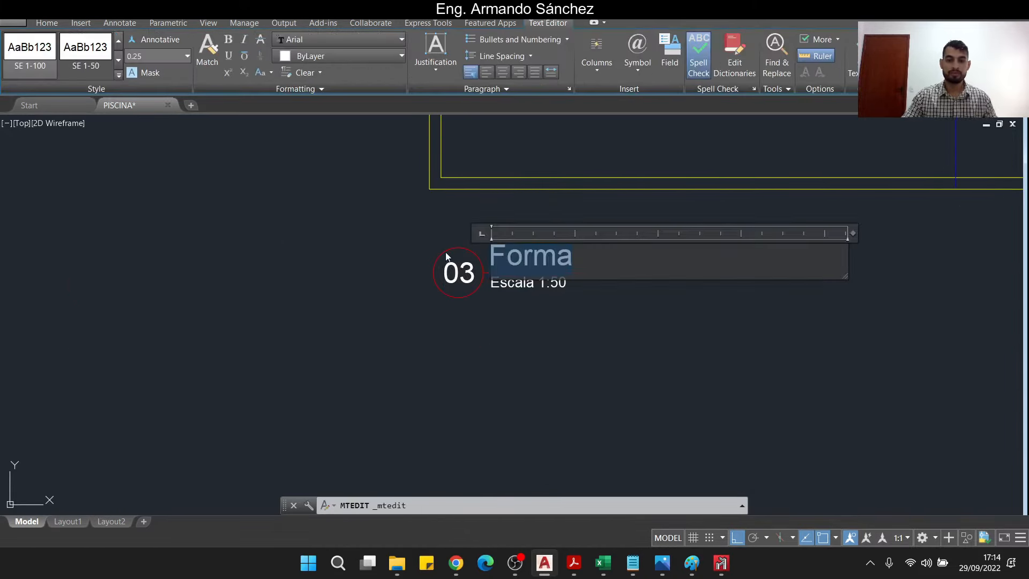
pyautogui.write('a')
pyautogui.press('capslock')
pyautogui.press('BackSpace')
pyautogui.write('A')
pyautogui.press('capslock')
pyautogui.write('rmadura inferior')
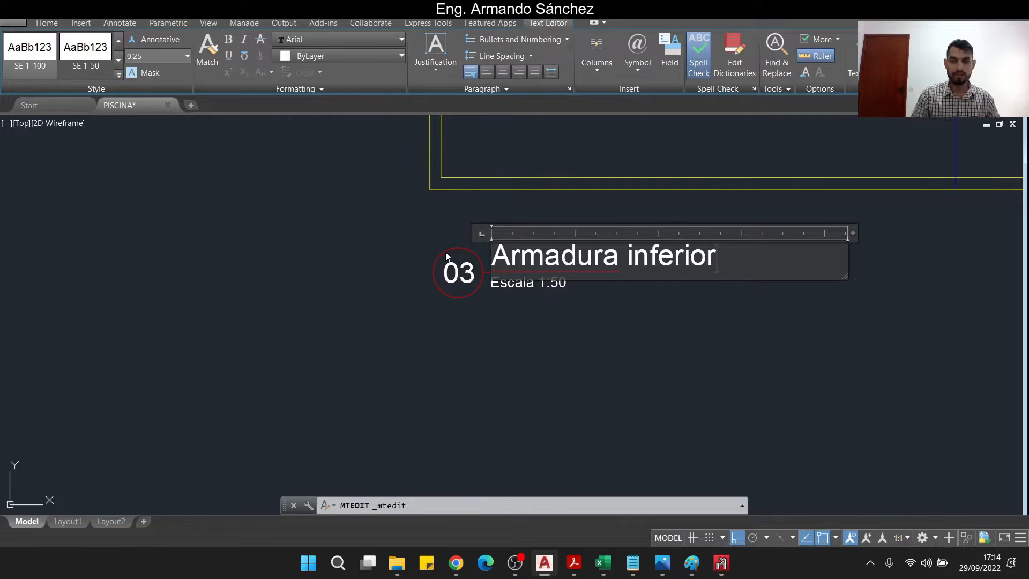
pyautogui.write(' -')
pyautogui.press('capslock')
pyautogui.write('L')
pyautogui.press('capslock')
pyautogui.write('aje')
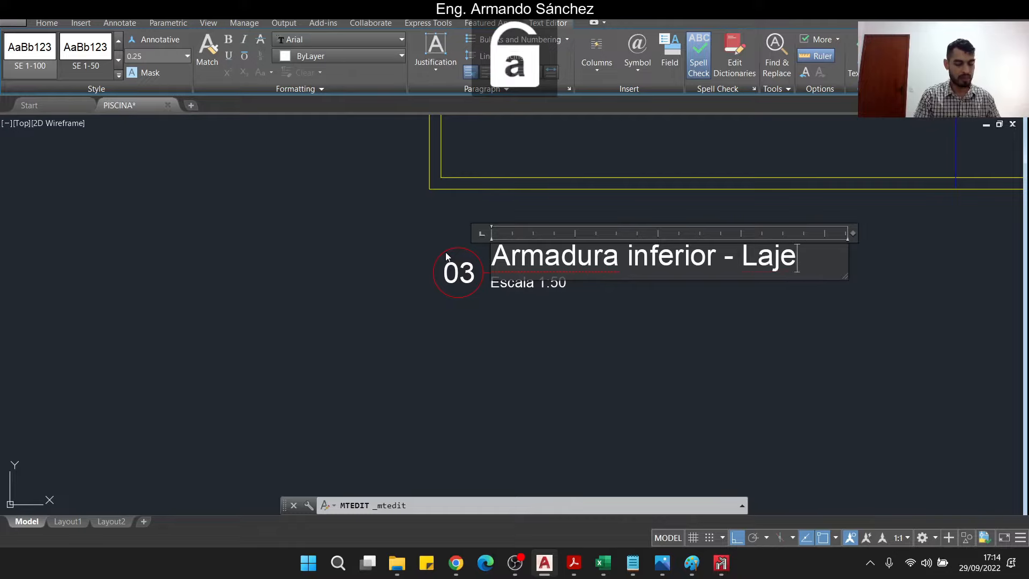
pyautogui.write(' do fujndo')
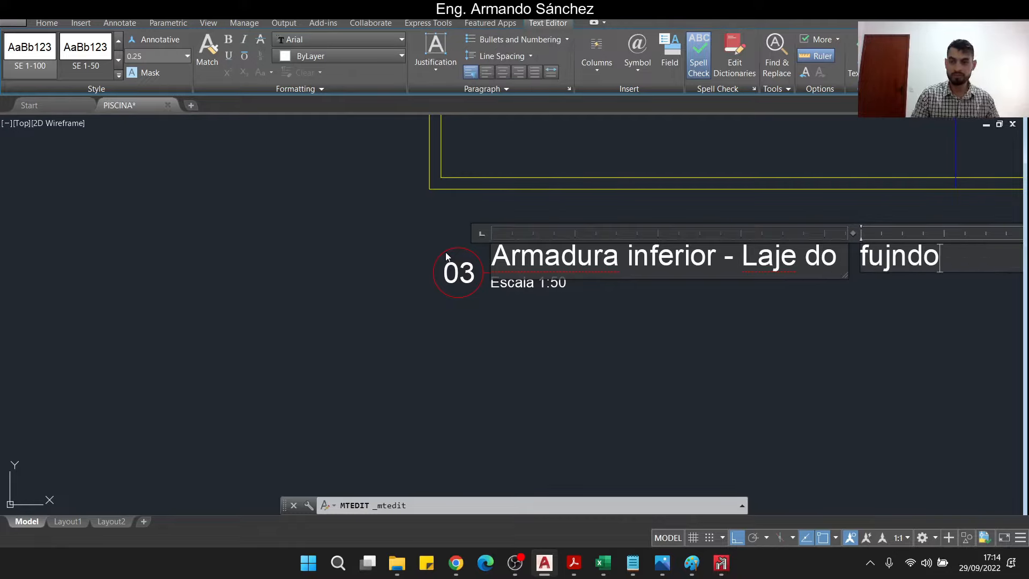
pyautogui.press('BackSpace')
pyautogui.press('BackSpace')
pyautogui.press('BackSpace')
pyautogui.press('BackSpace')
pyautogui.press('BackSpace')
pyautogui.write('ndo')
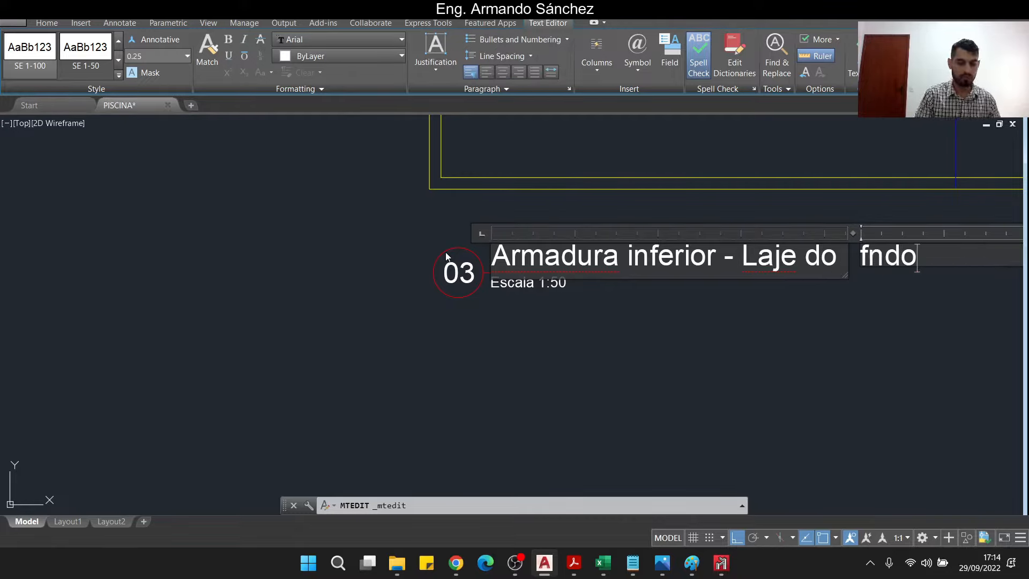
pyautogui.moveTo(846, 275); pyautogui.dragTo(944, 276)
pyautogui.click(855, 260)
pyautogui.click(856, 264)
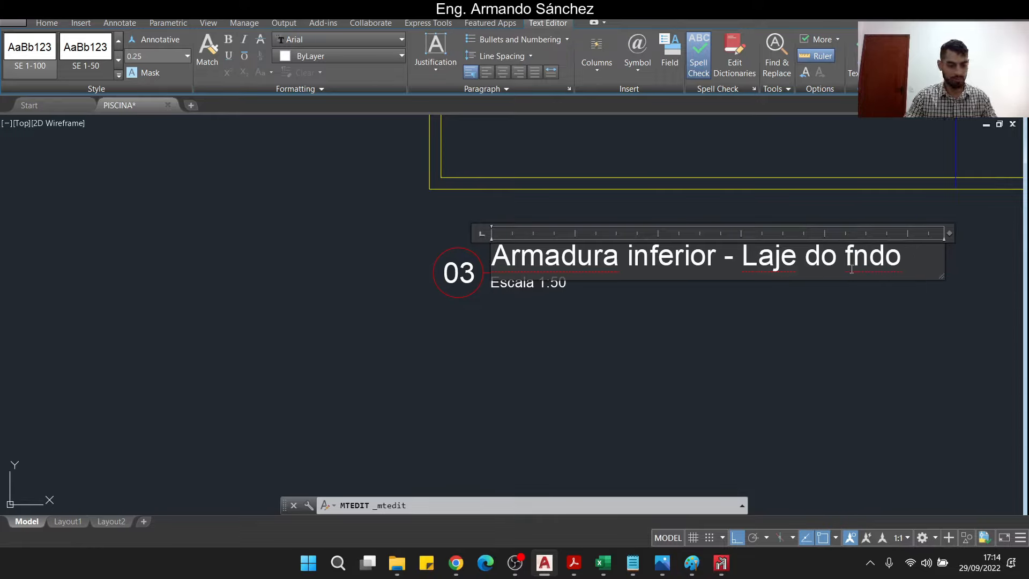
pyautogui.write('u')
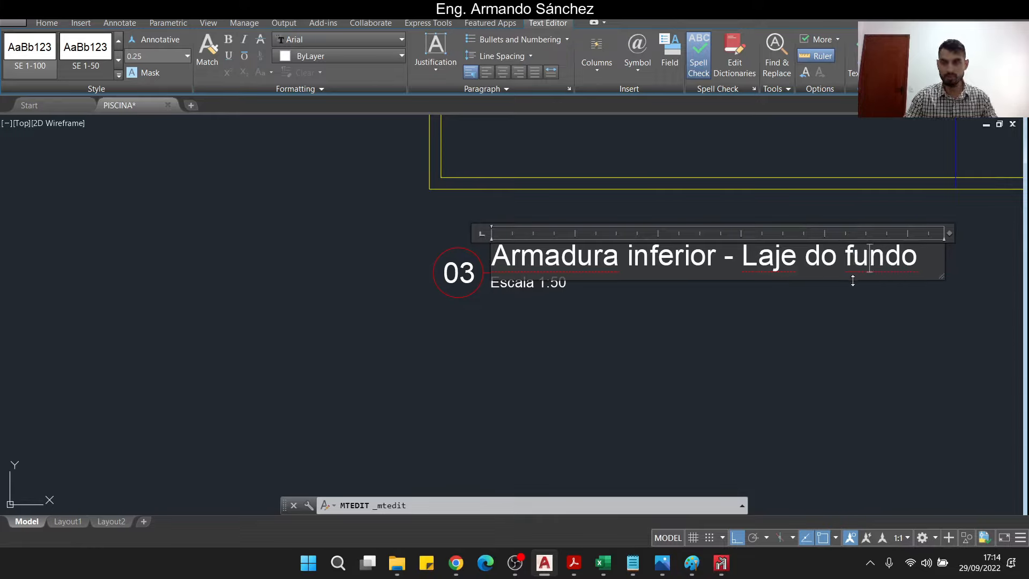
pyautogui.click(770, 322)
pyautogui.press('Escape')
pyautogui.press('Escape')
# Stretch the title's underline horizontally so it extends to the end of "Armadura inferior - Laje do fundo"
pyautogui.moveTo(624, 322); pyautogui.dragTo(618, 326, button='middle')
pyautogui.scroll(2, 618, 326)
pyautogui.click(597, 269)
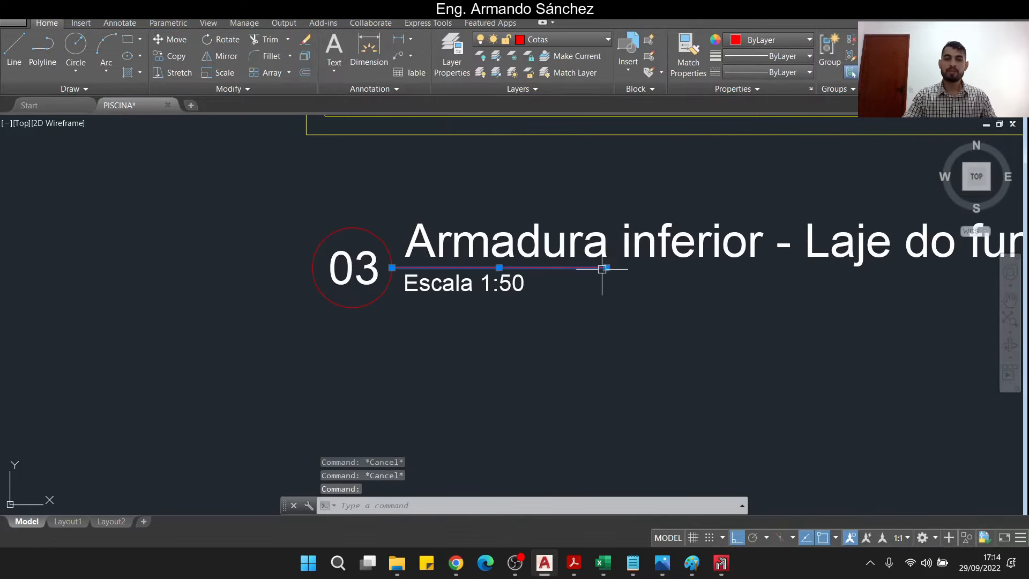
pyautogui.click(602, 269)
pyautogui.moveTo(602, 268); pyautogui.dragTo(411, 272, button='middle')
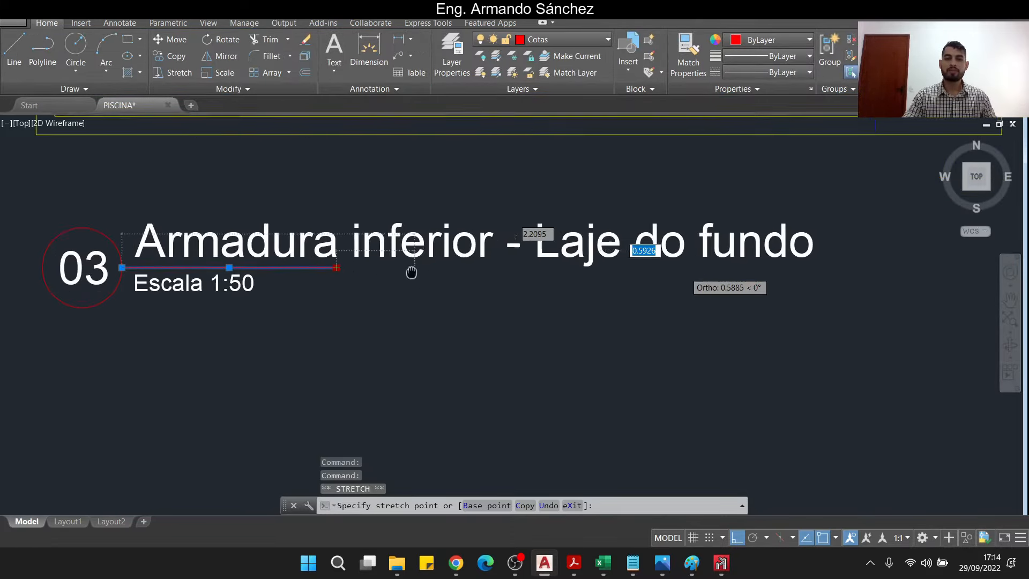
pyautogui.click(831, 298)
pyautogui.press('Escape')
pyautogui.press('Escape')
# Examine the reinforcement annotations on the walls and bottom slab in the "Cheia" and "Vazia" pool sketches
pyautogui.scroll(-5, 709, 340)
pyautogui.scroll(-2, 532, 322)
pyautogui.moveTo(533, 322); pyautogui.dragTo(956, 304, button='middle')
pyautogui.scroll(6, 565, 324)
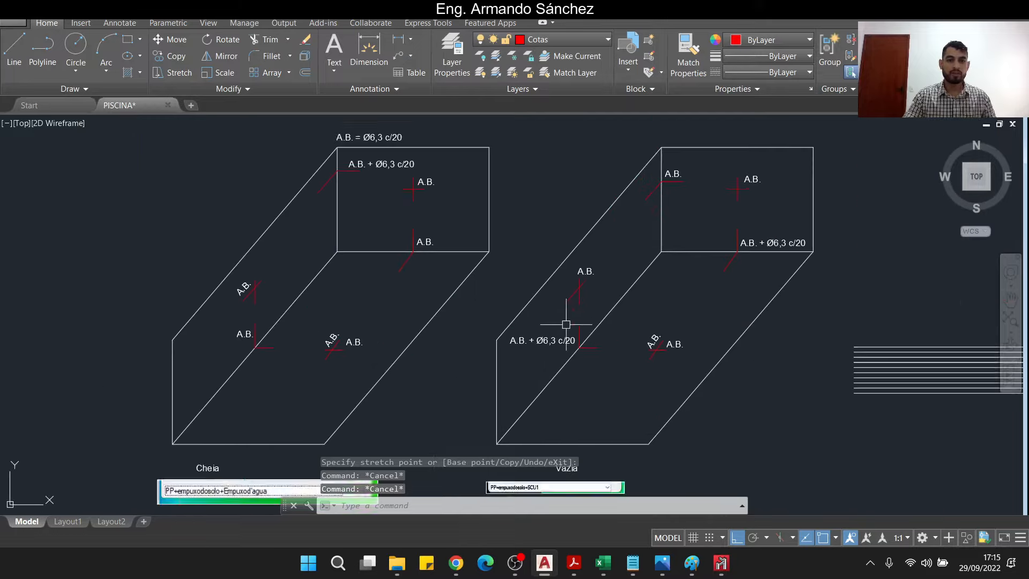
pyautogui.moveTo(593, 334); pyautogui.dragTo(612, 293, button='middle')
pyautogui.scroll(2, 664, 306)
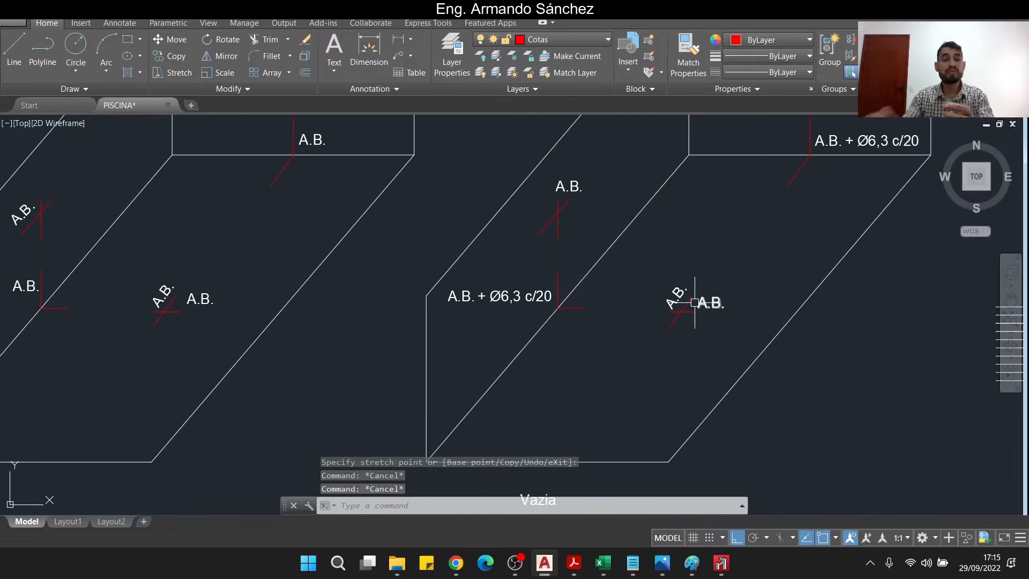
pyautogui.moveTo(484, 310); pyautogui.dragTo(707, 299, button='middle')
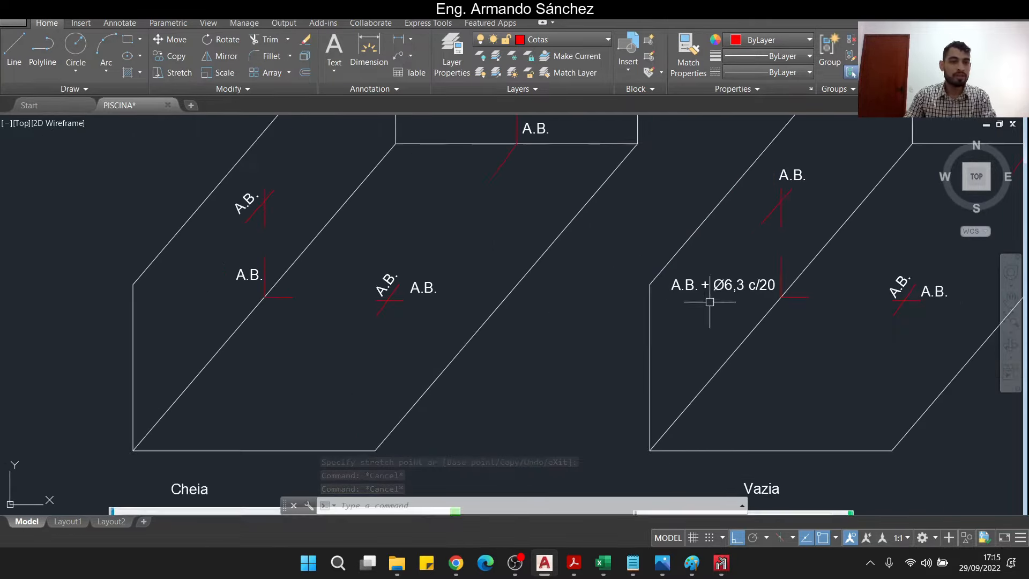
pyautogui.moveTo(442, 292)
pyautogui.mouseDown(button='middle')
pyautogui.moveTo(412, 290)
pyautogui.moveTo(347, 314)
pyautogui.mouseUp(button='middle')
pyautogui.scroll(-2, 429, 281)
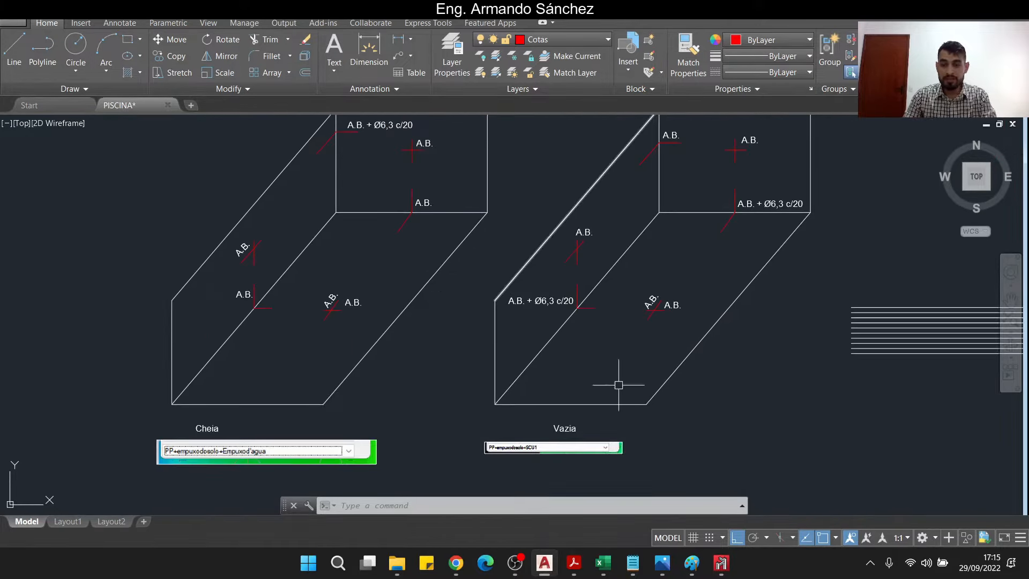
# Switch to the structural analysis program, leave the isovalue view and open the integration bands editor for the pool's bottom slab
pyautogui.click(725, 572)
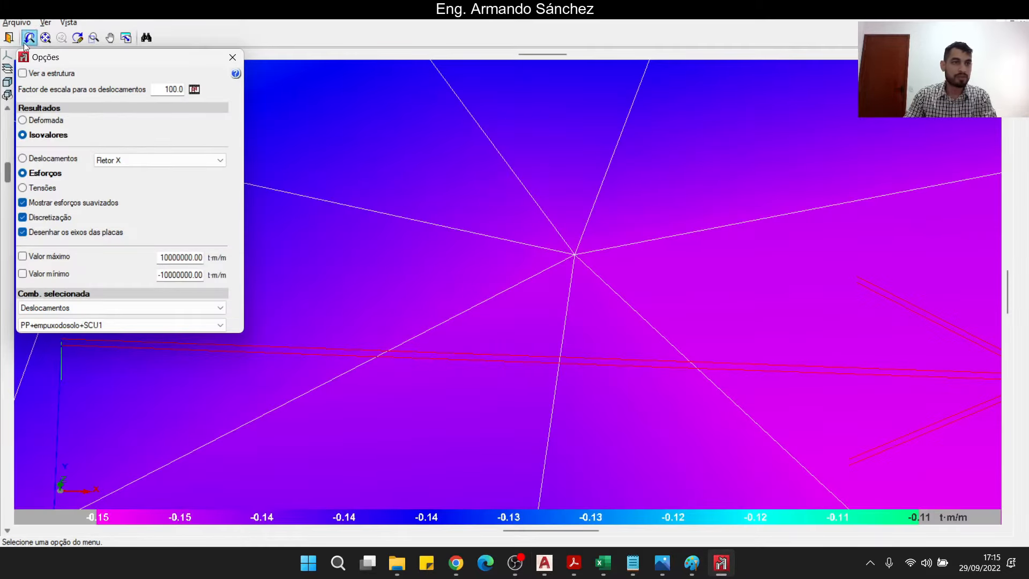
pyautogui.click(8, 37)
pyautogui.moveTo(524, 301); pyautogui.dragTo(515, 273, button='middle')
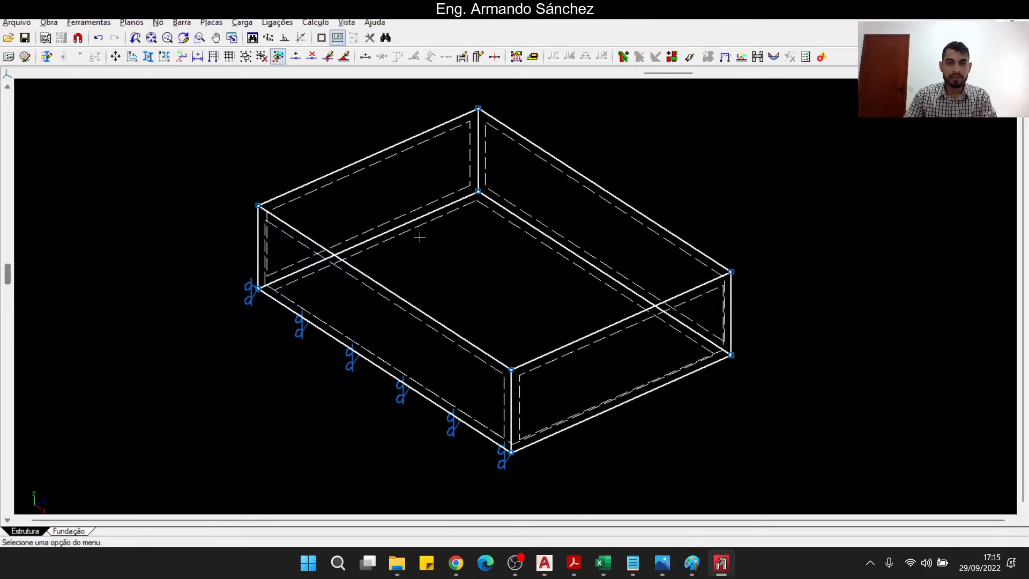
pyautogui.scroll(1, 391, 219)
pyautogui.click(217, 23)
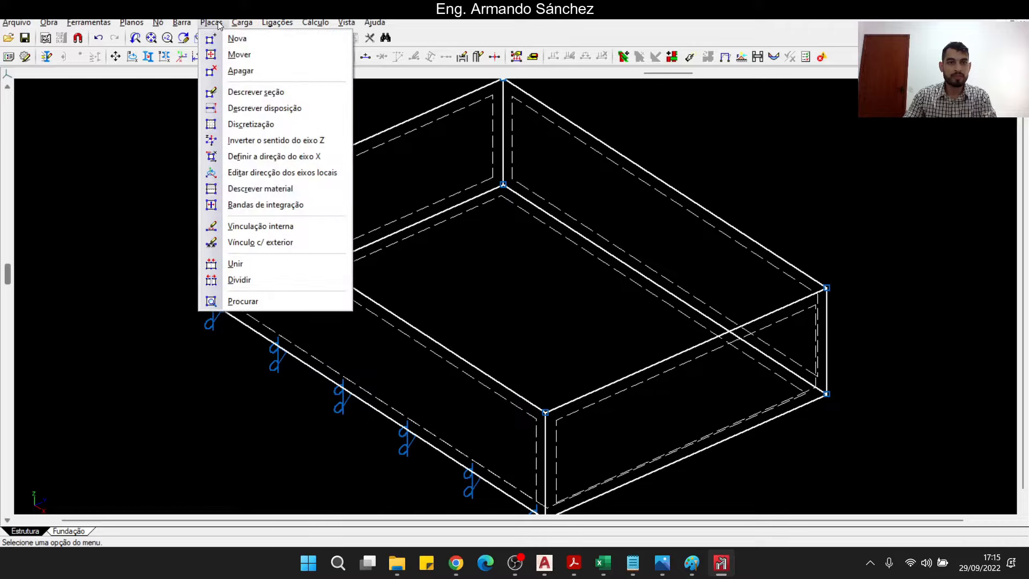
pyautogui.click(268, 206)
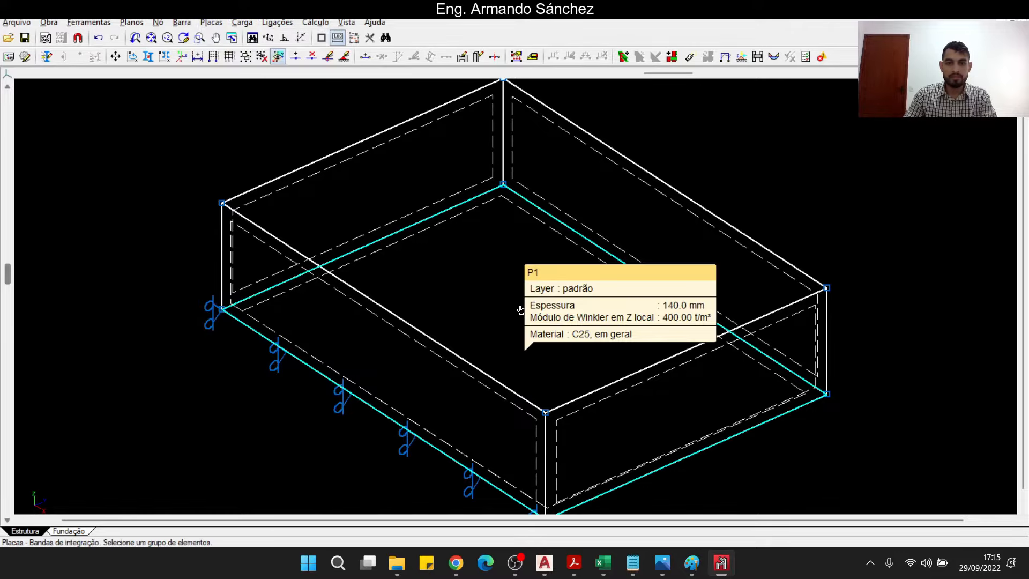
pyautogui.click(513, 282)
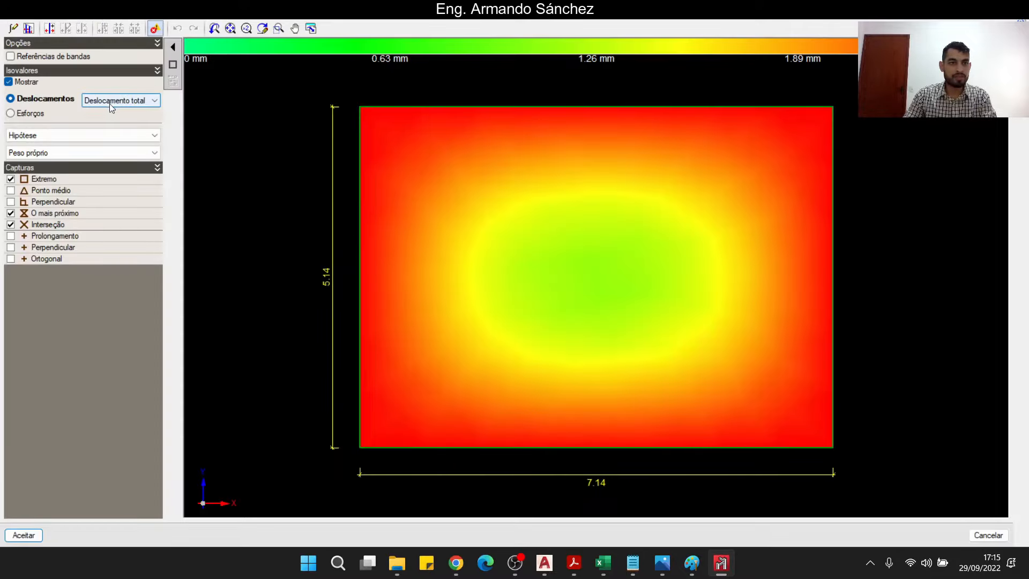
# Display the slab's Fletor X force isovalues for the combination 1.4·PP+empuxodosolo+1.4·SCU1+1.4·Empuxod'agua
pyautogui.click(30, 113)
pyautogui.click(47, 135)
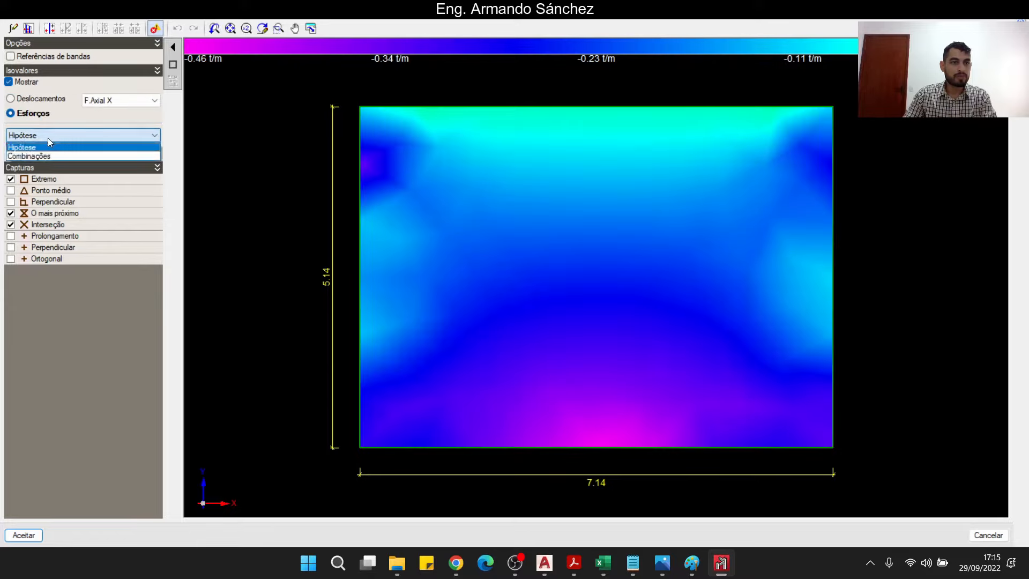
pyautogui.click(47, 155)
pyautogui.click(47, 153)
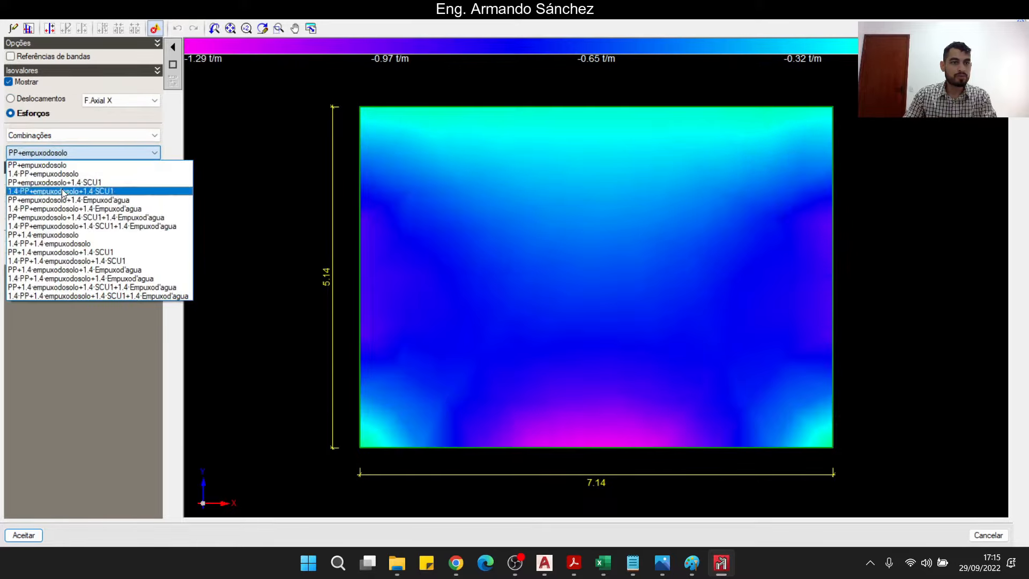
pyautogui.click(91, 226)
pyautogui.click(111, 101)
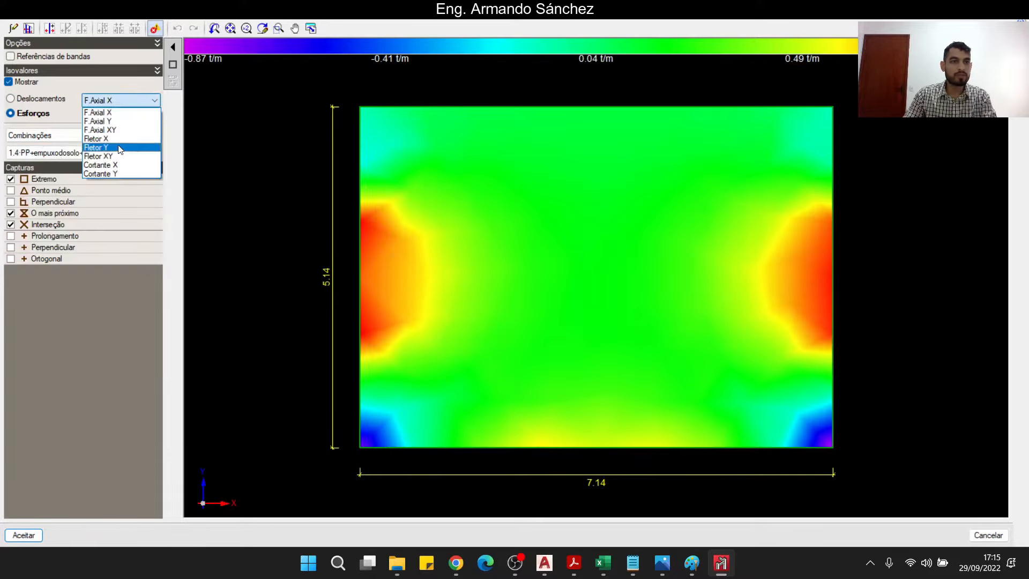
pyautogui.click(96, 137)
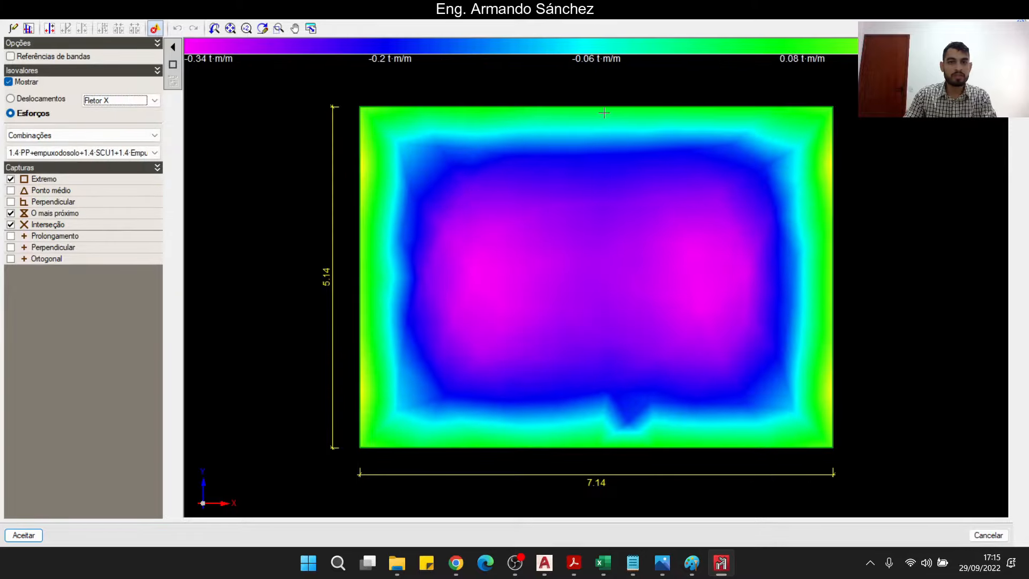
# Add two integration bands about 1 m wide through the slab's centre, one across its full width and one along its full length
pyautogui.click(49, 28)
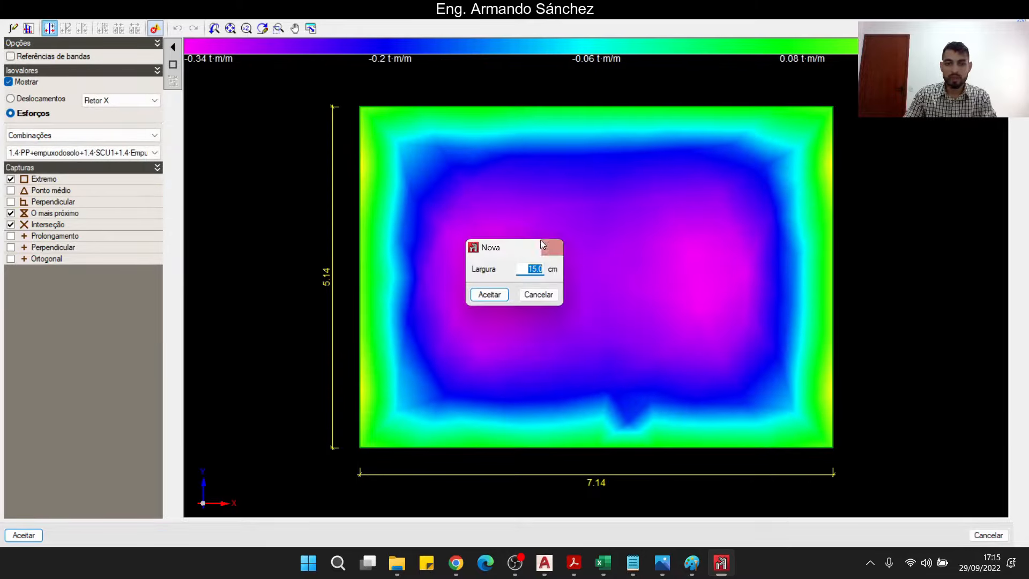
pyautogui.click(490, 294)
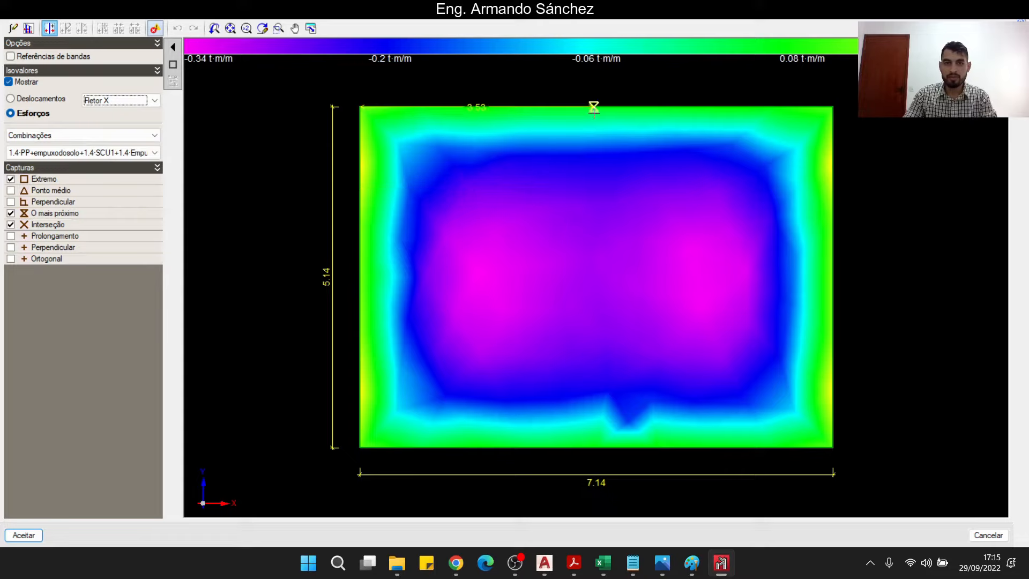
pyautogui.click(597, 107)
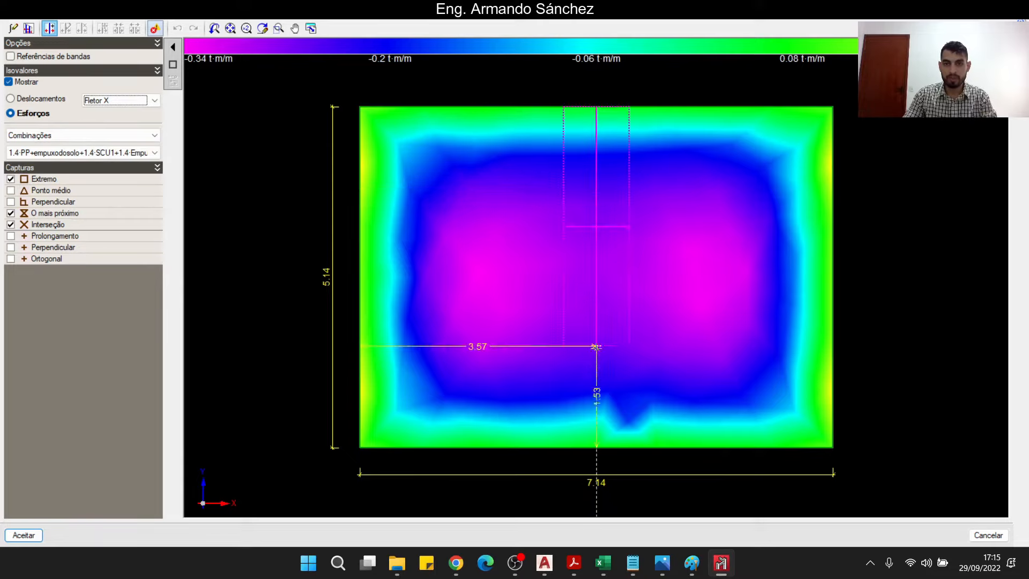
pyautogui.click(597, 446)
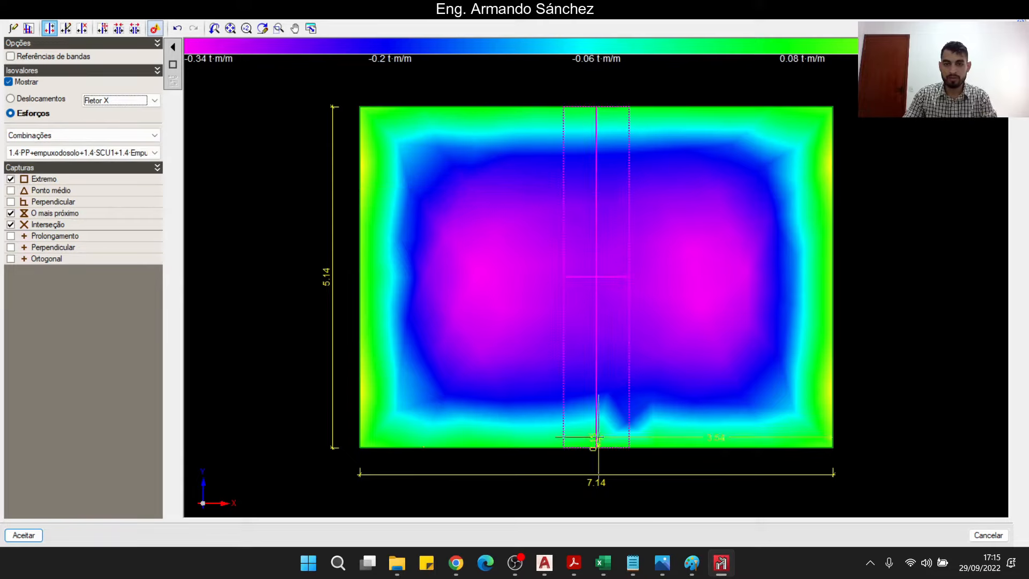
pyautogui.click(361, 278)
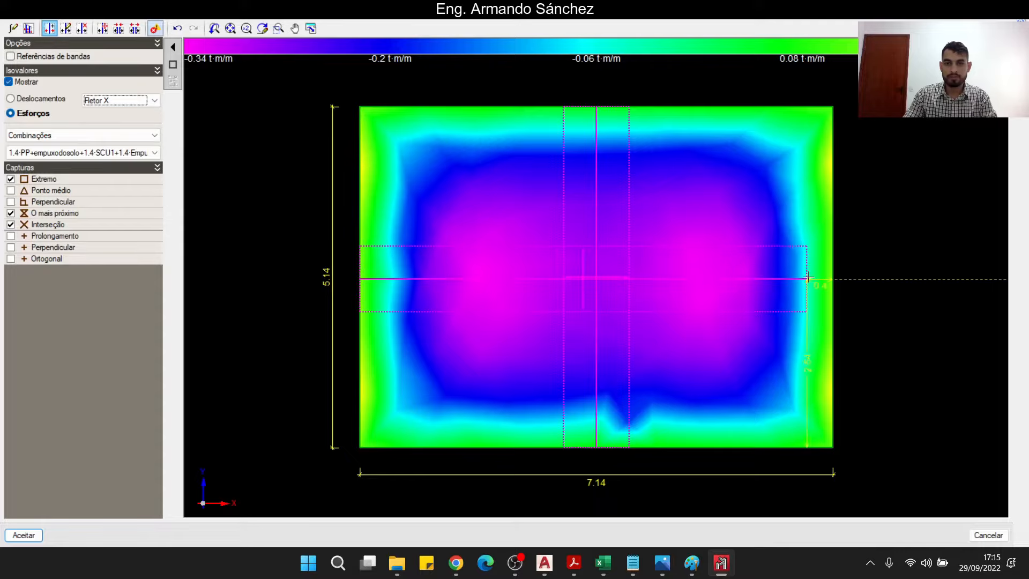
pyautogui.click(832, 278)
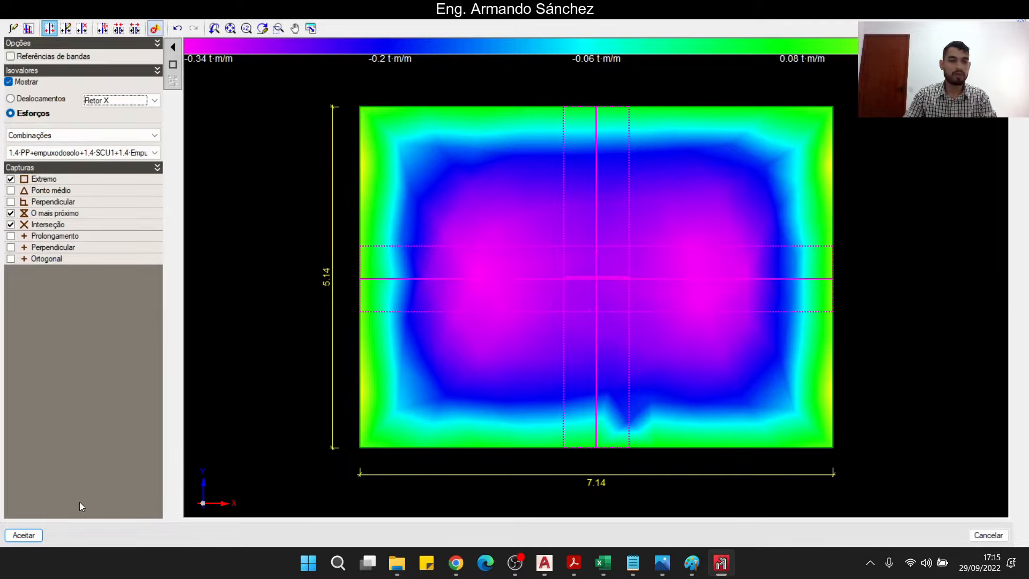
pyautogui.click(24, 535)
# Open the internal forces display with My moment diagrams enabled for selected bars only
pyautogui.click(321, 22)
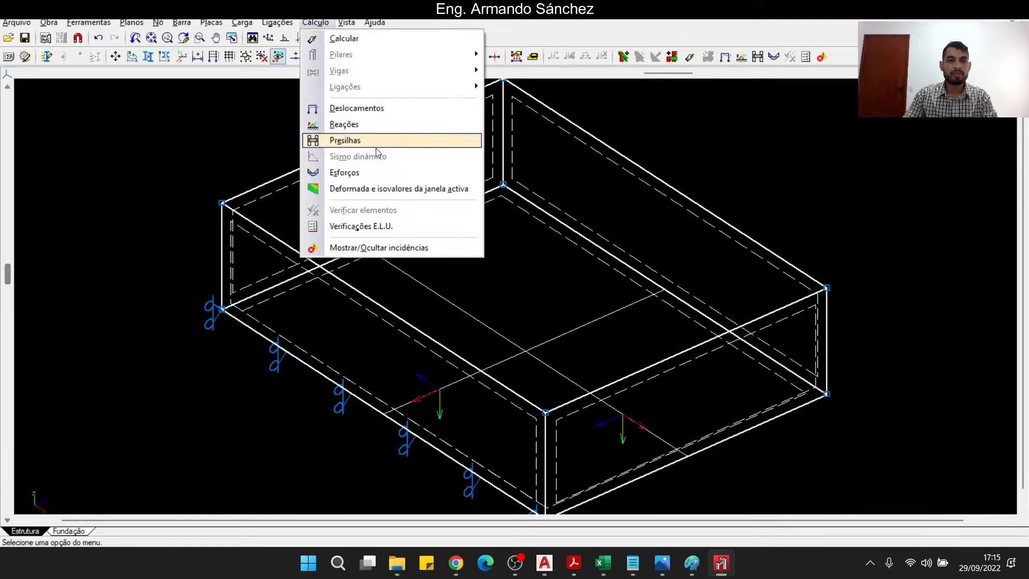
pyautogui.click(376, 172)
pyautogui.scroll(2, 344, 305)
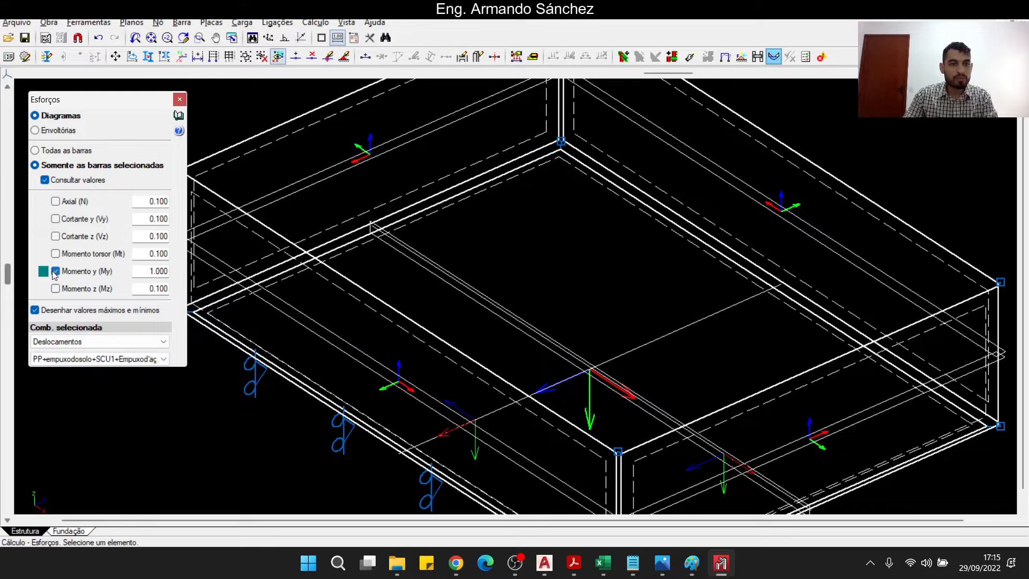
pyautogui.scroll(2, 419, 362)
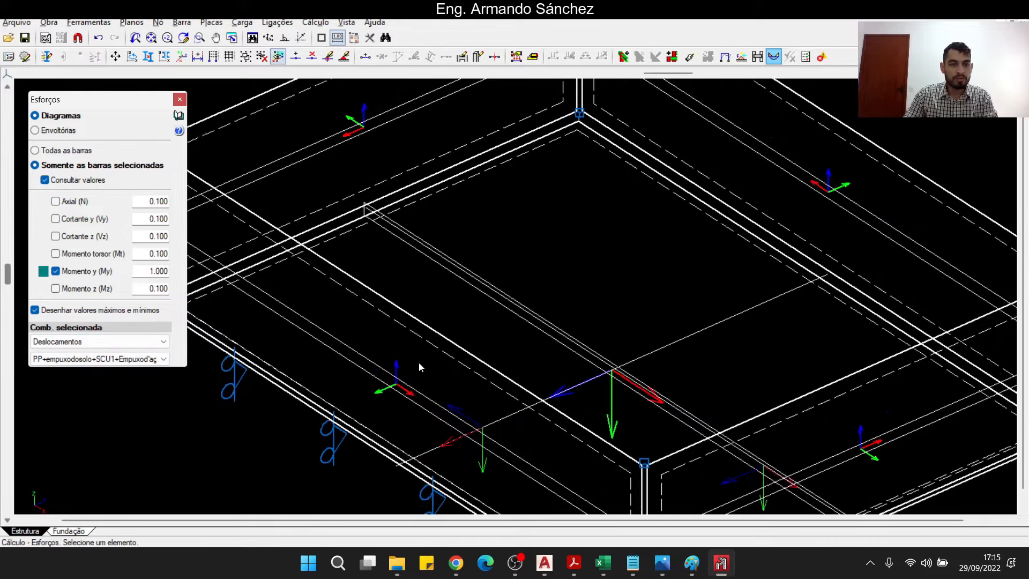
# Select the PP+empuxodosolo+Empuxod'agua displacement combination and examine the My diagram along the bottom slab's lengthwise band
pyautogui.click(138, 360)
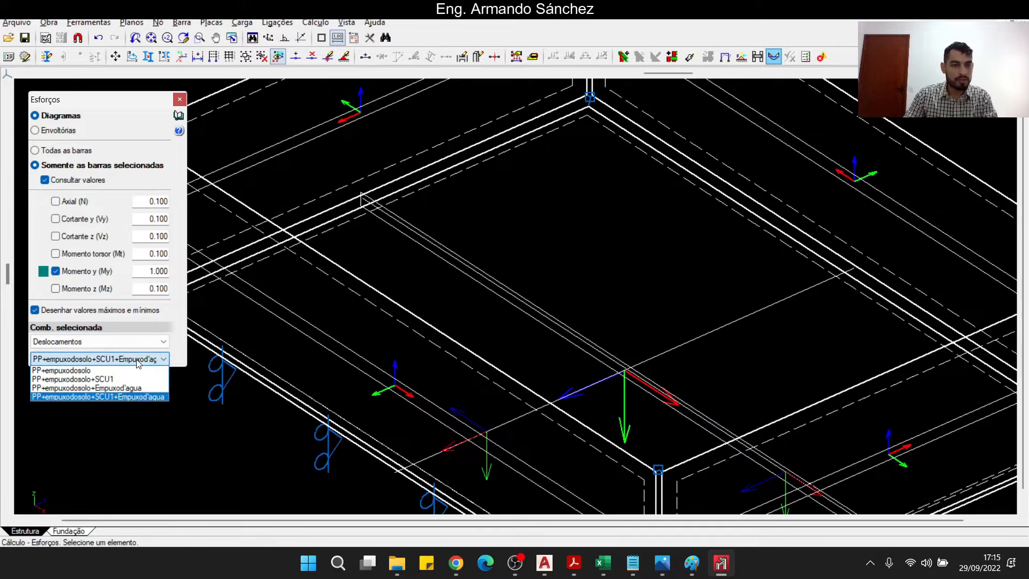
pyautogui.click(127, 388)
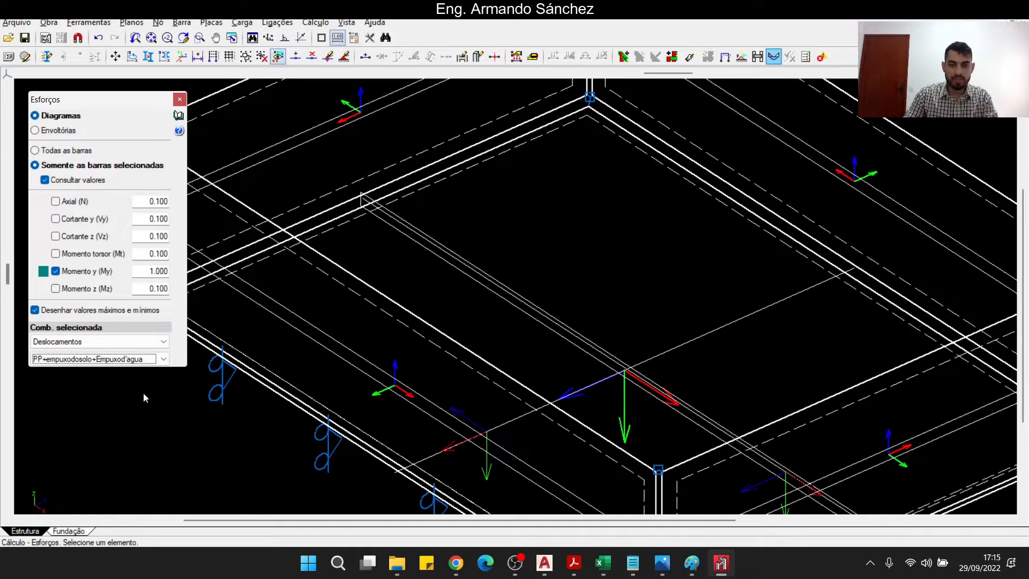
pyautogui.scroll(1, 646, 384)
pyautogui.moveTo(552, 315)
pyautogui.moveTo(552, 315); pyautogui.dragTo(676, 344, button='middle')
pyautogui.scroll(2, 543, 265)
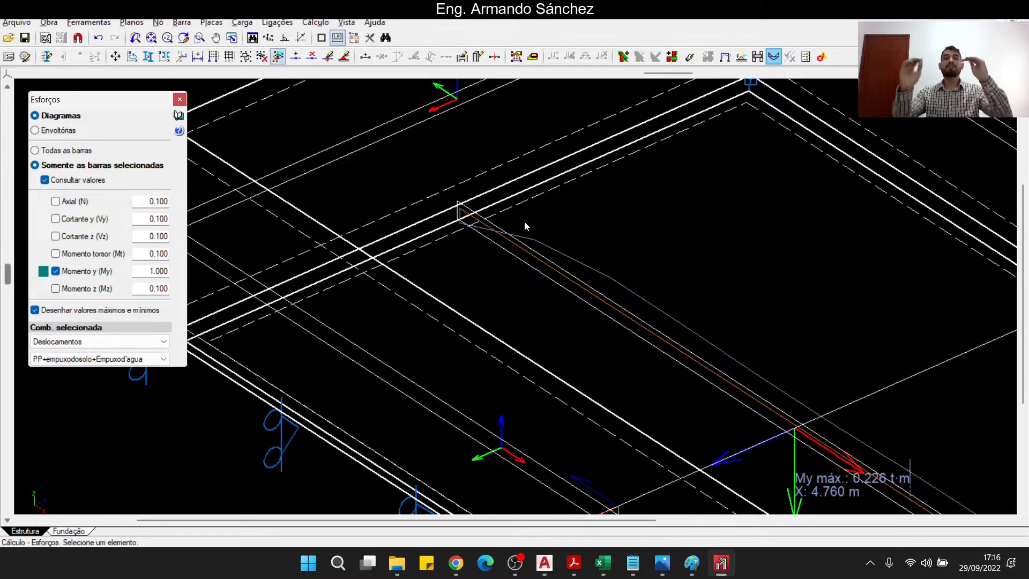
# Display the My moment diagram with its extreme values on the bottom slab's crosswise integration band
pyautogui.scroll(-2, 538, 233)
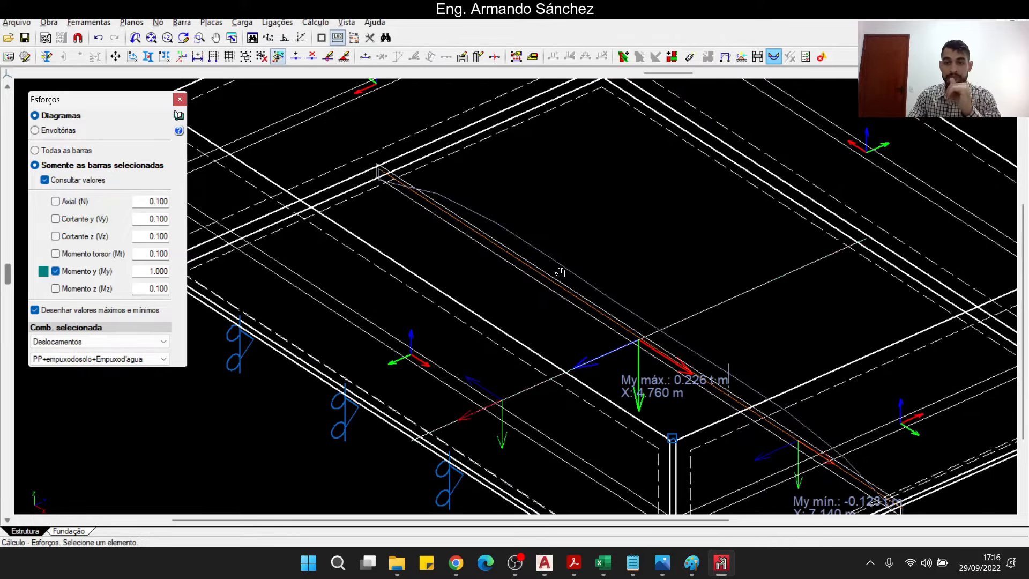
pyautogui.moveTo(726, 311); pyautogui.dragTo(645, 265, button='middle')
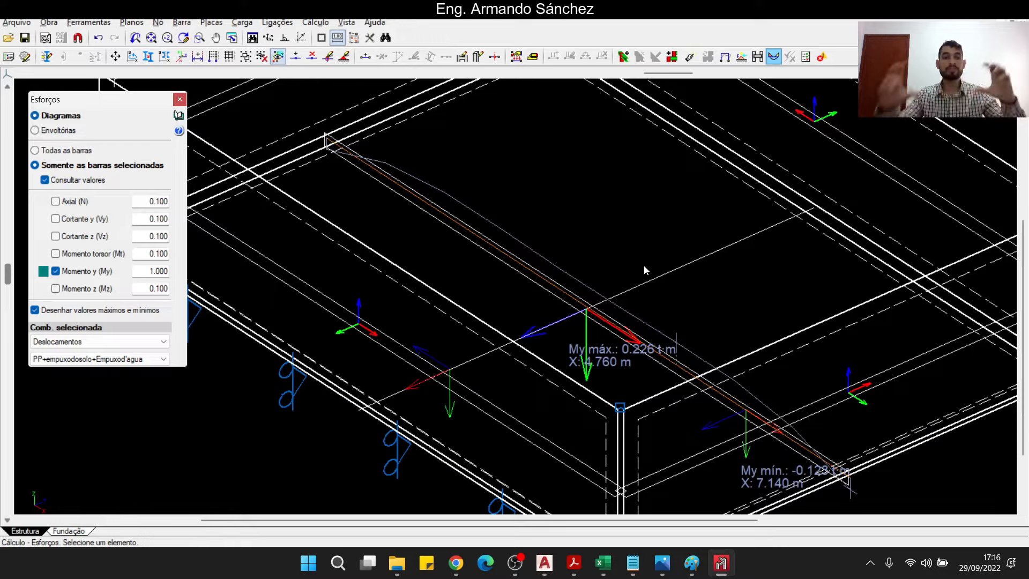
pyautogui.moveTo(644, 265)
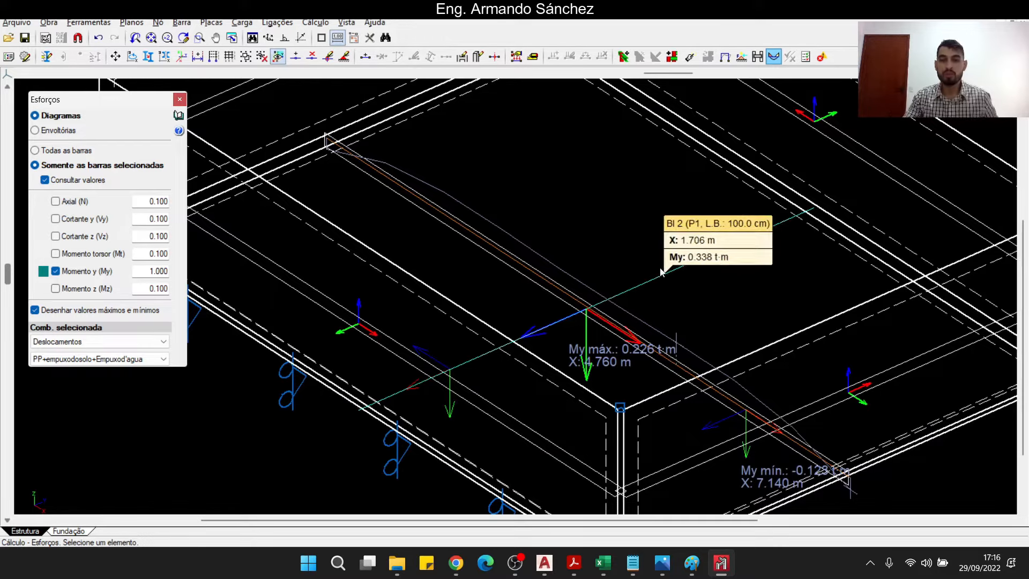
pyautogui.click(647, 291)
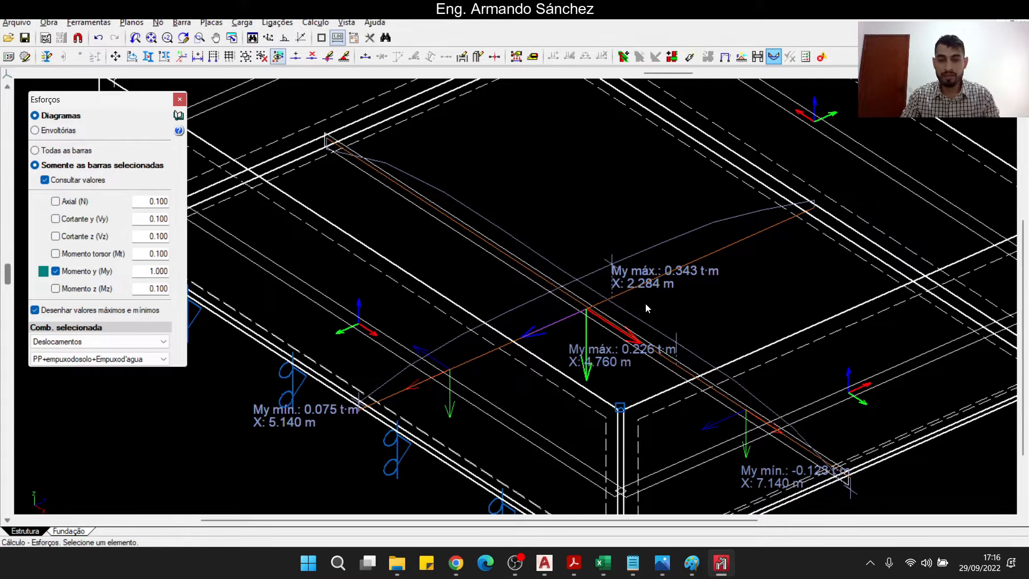
# Switch to the PDF Lajes em Concreto Armado e Protendido and read section 9.8 Piscinas on how buried pools are calculated
pyautogui.click(573, 562)
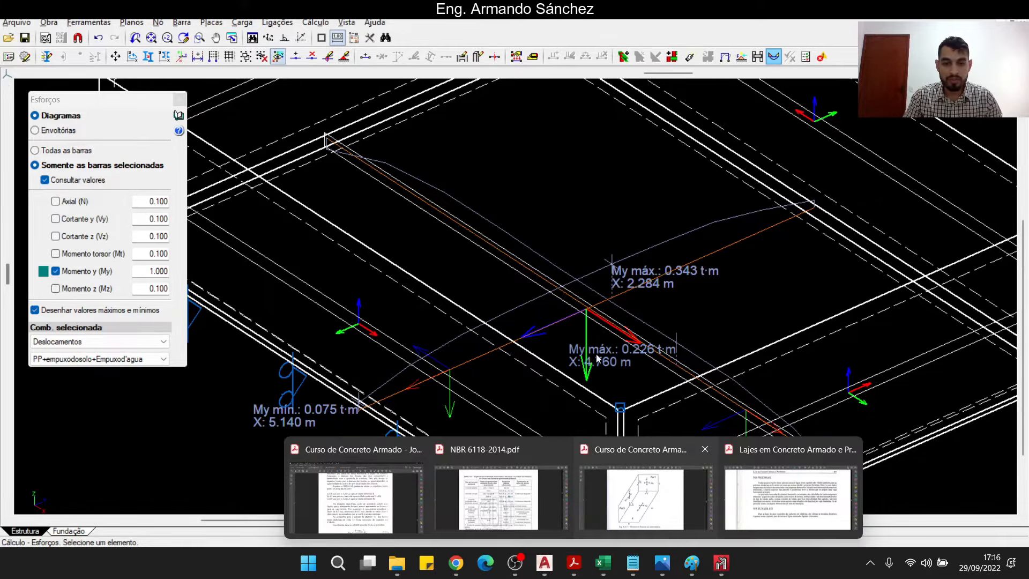
pyautogui.click(784, 455)
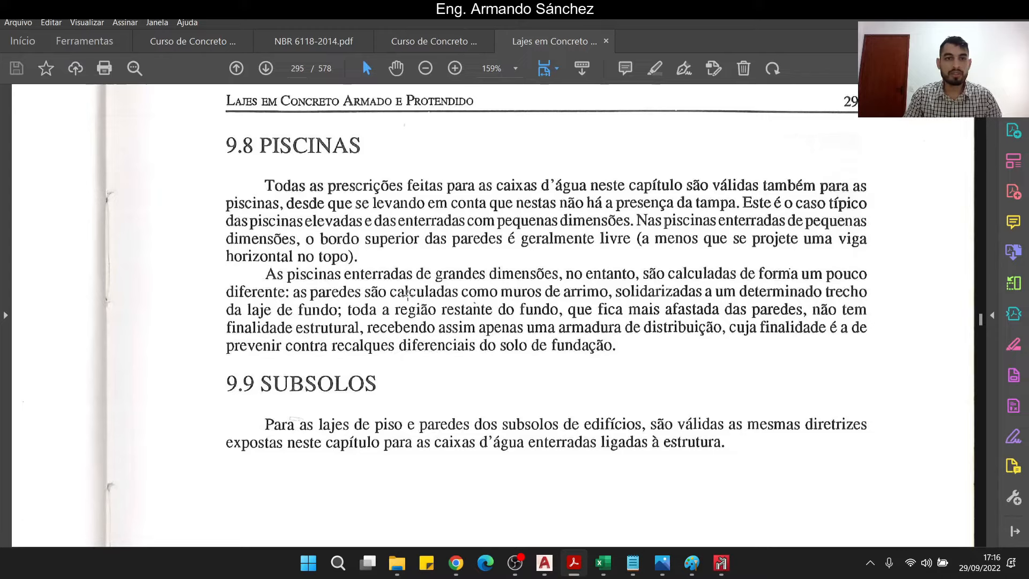
pyautogui.scroll(1, 370, 127)
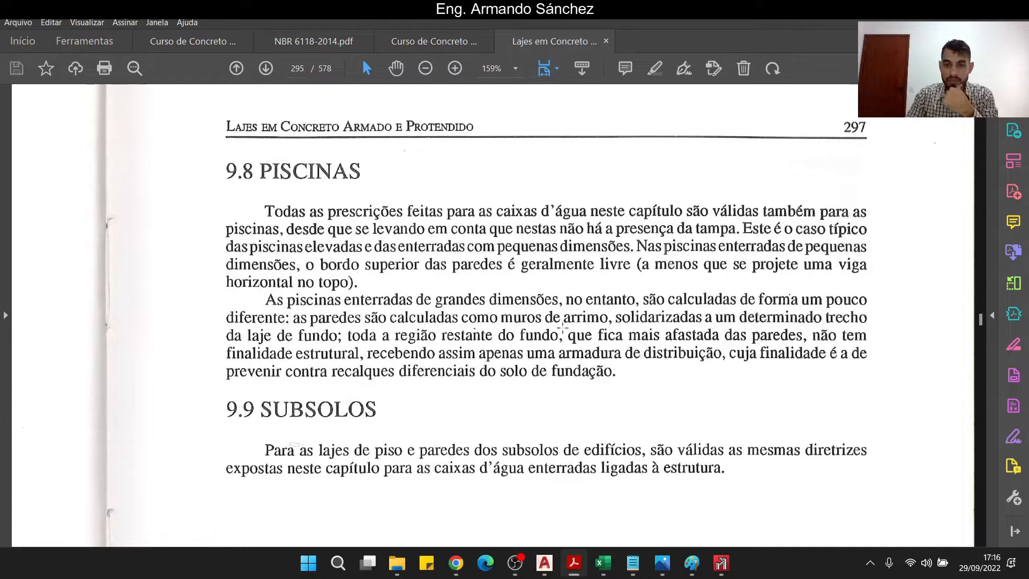
pyautogui.click(674, 445)
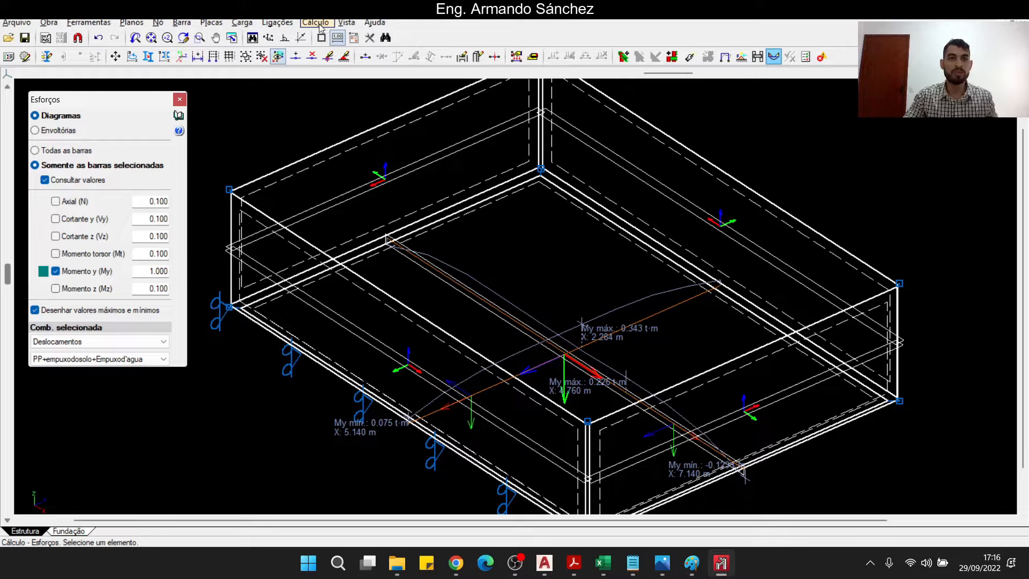
# Switch to the Paint sketch and draw a red triangular diagram with hatch strokes against the outside of the pool's right wall
pyautogui.click(692, 563)
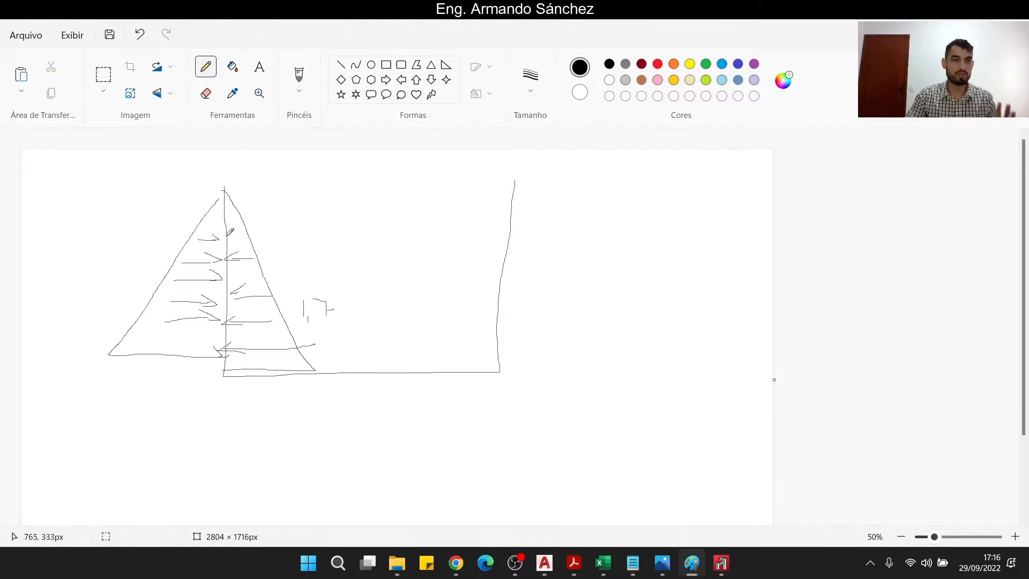
pyautogui.click(657, 65)
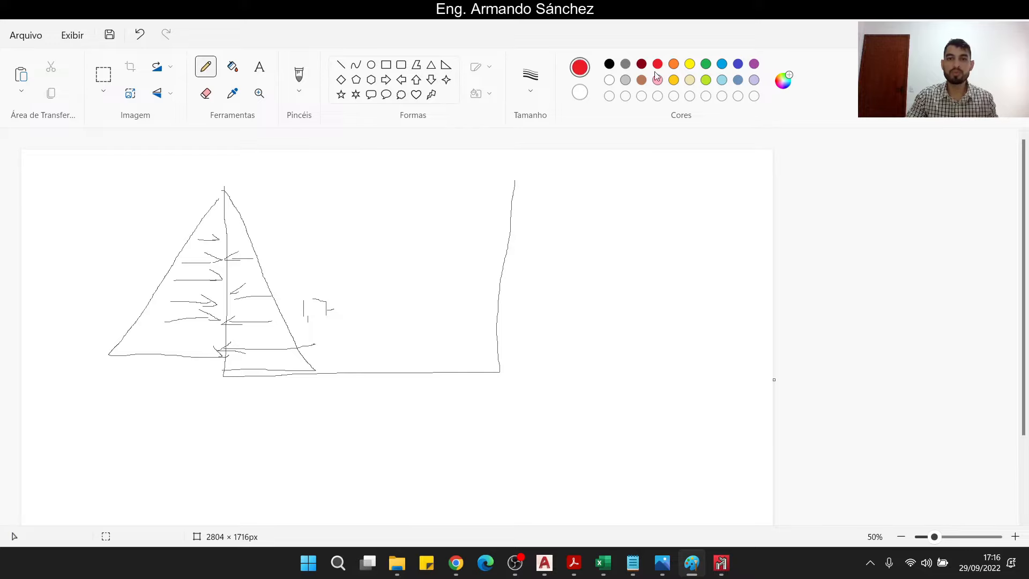
pyautogui.moveTo(502, 372)
pyautogui.mouseDown()
pyautogui.moveTo(567, 369)
pyautogui.moveTo(526, 283)
pyautogui.moveTo(516, 180)
pyautogui.mouseUp()
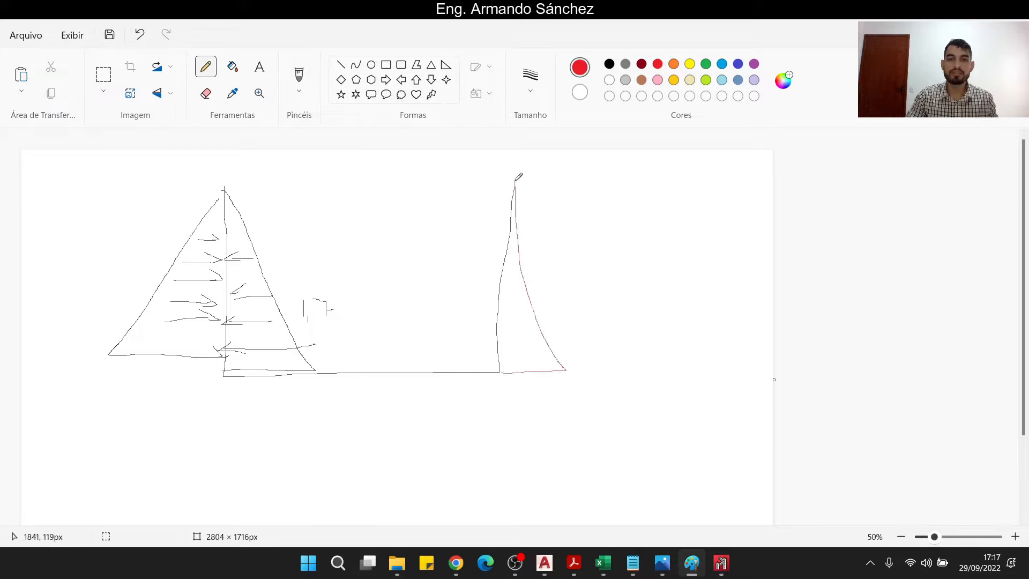
pyautogui.moveTo(499, 347)
pyautogui.mouseDown()
pyautogui.moveTo(528, 344)
pyautogui.moveTo(498, 330)
pyautogui.moveTo(496, 302)
pyautogui.mouseUp()
pyautogui.moveTo(526, 275)
pyautogui.mouseDown()
pyautogui.moveTo(505, 282)
pyautogui.moveTo(515, 229)
pyautogui.mouseUp()
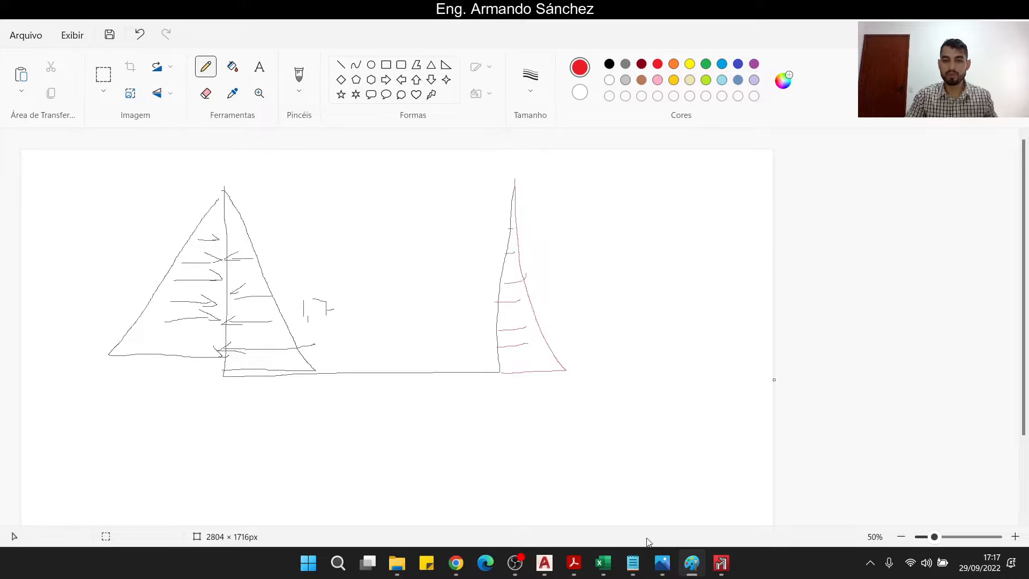
# Reread the section 9.8 paragraph on large buried pools in the PDF and return to the Paint sketch
pyautogui.moveTo(574, 563)
pyautogui.click(779, 478)
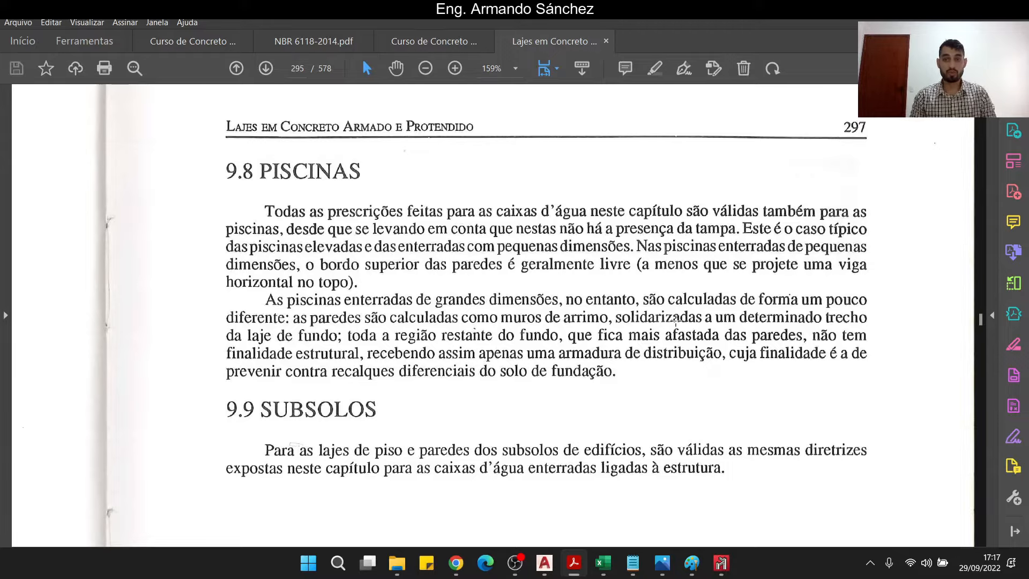
pyautogui.hotkey('alt', 'Tab')
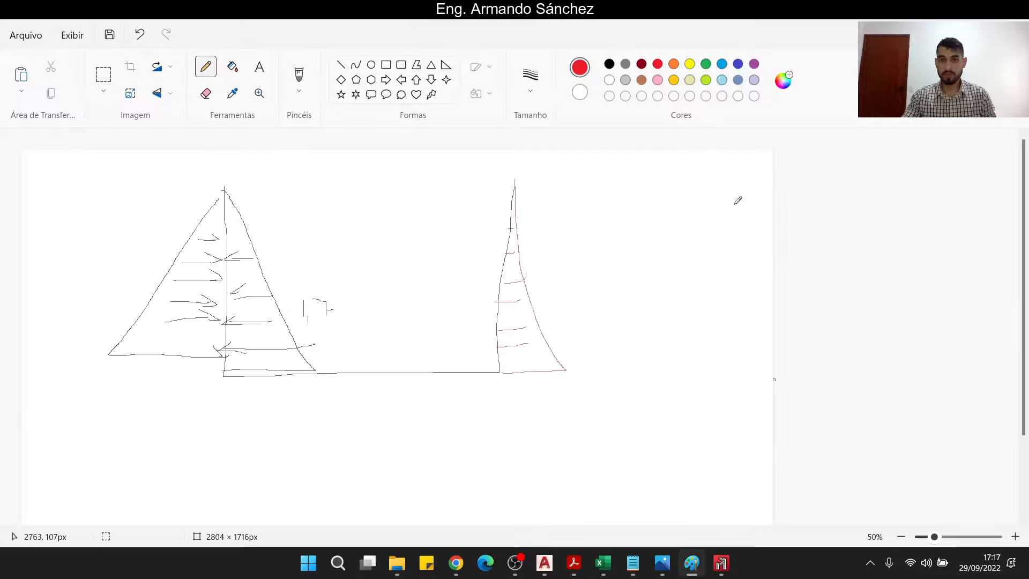
# Sketch in black a wider, shallow pool cross-section with two walls and a bottom slab below the existing drawing
pyautogui.scroll(-2, 737, 349)
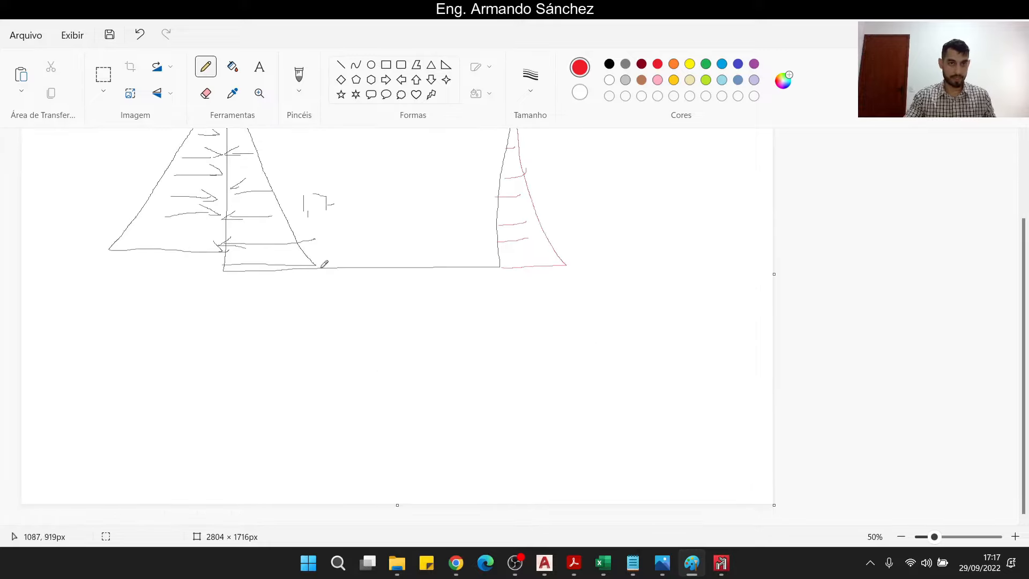
pyautogui.click(610, 63)
pyautogui.moveTo(205, 332)
pyautogui.mouseDown()
pyautogui.moveTo(202, 403)
pyautogui.moveTo(517, 396)
pyautogui.mouseUp()
pyautogui.moveTo(627, 391)
pyautogui.mouseDown()
pyautogui.moveTo(681, 388)
pyautogui.moveTo(678, 325)
pyautogui.mouseUp()
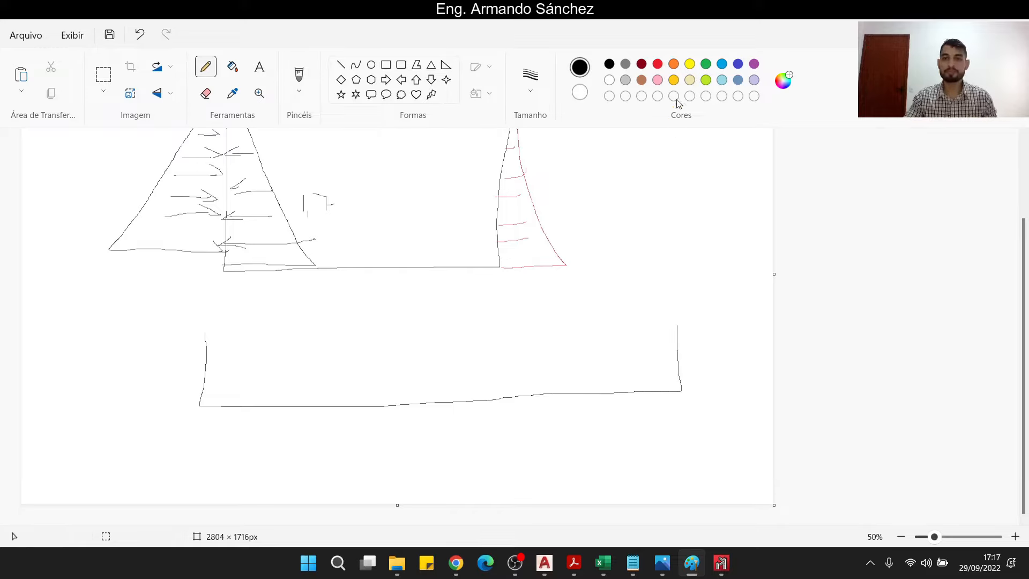
# Draw red moment diagrams along the wide pool's walls and slab, and circle the slab's central stretch in blue
pyautogui.click(658, 64)
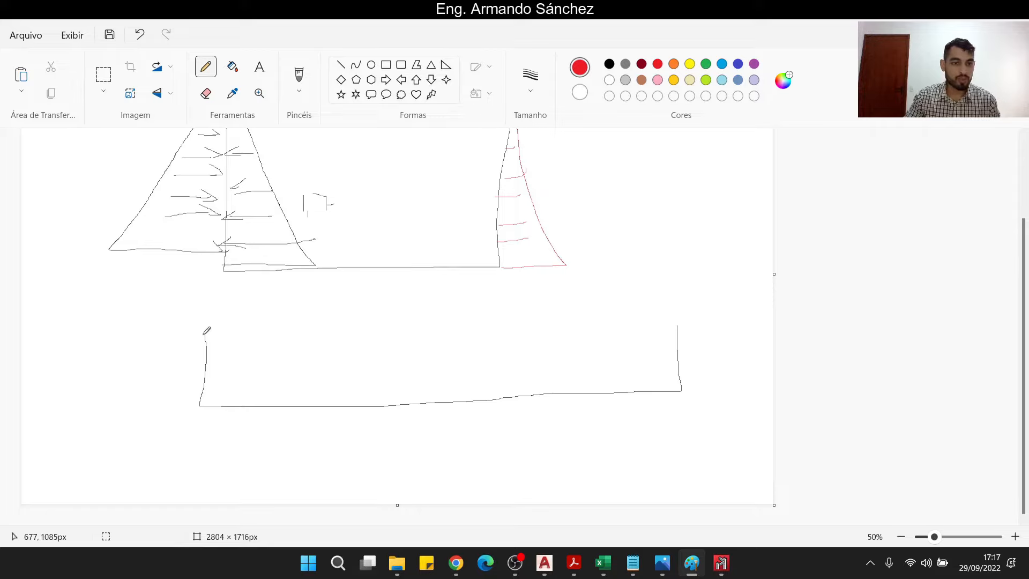
pyautogui.moveTo(203, 334)
pyautogui.mouseDown()
pyautogui.moveTo(159, 403)
pyautogui.moveTo(200, 404)
pyautogui.mouseUp()
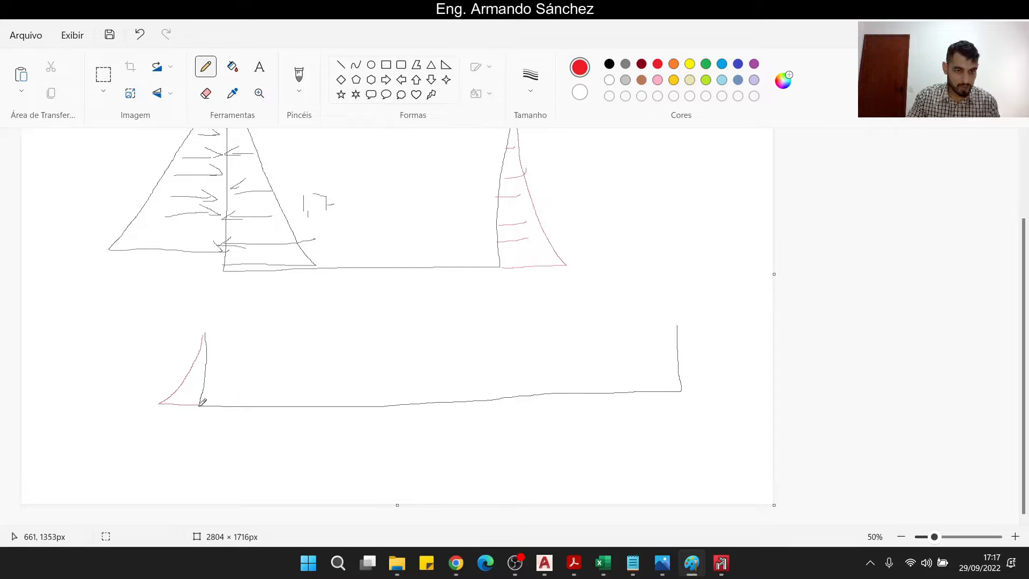
pyautogui.moveTo(199, 405)
pyautogui.mouseDown()
pyautogui.moveTo(197, 433)
pyautogui.moveTo(274, 405)
pyautogui.moveTo(626, 392)
pyautogui.moveTo(684, 419)
pyautogui.moveTo(682, 392)
pyautogui.moveTo(710, 390)
pyautogui.moveTo(678, 322)
pyautogui.mouseUp()
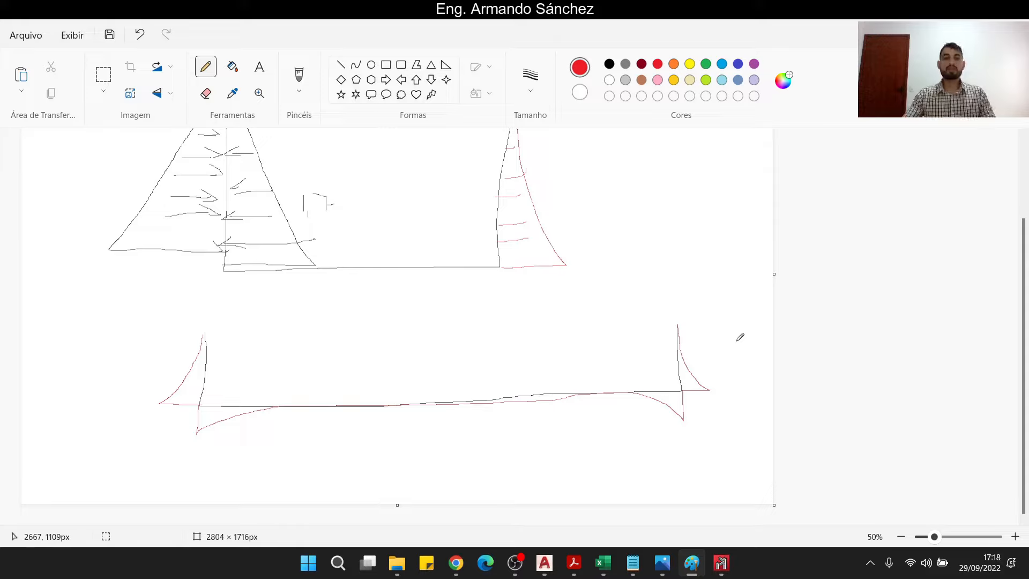
pyautogui.click(722, 65)
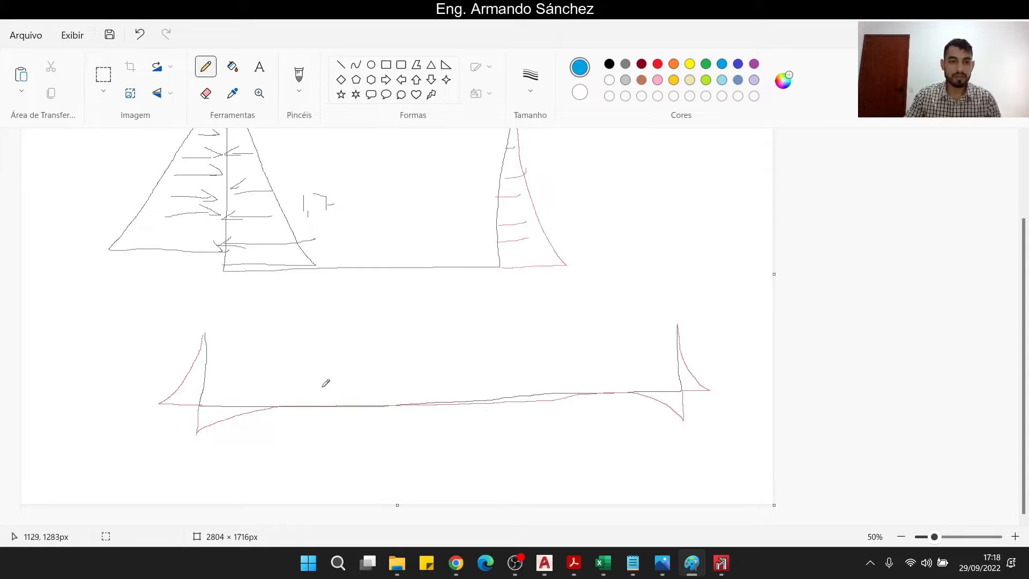
pyautogui.moveTo(322, 385)
pyautogui.mouseDown()
pyautogui.moveTo(317, 432)
pyautogui.moveTo(538, 410)
pyautogui.moveTo(598, 369)
pyautogui.moveTo(278, 381)
pyautogui.mouseUp()
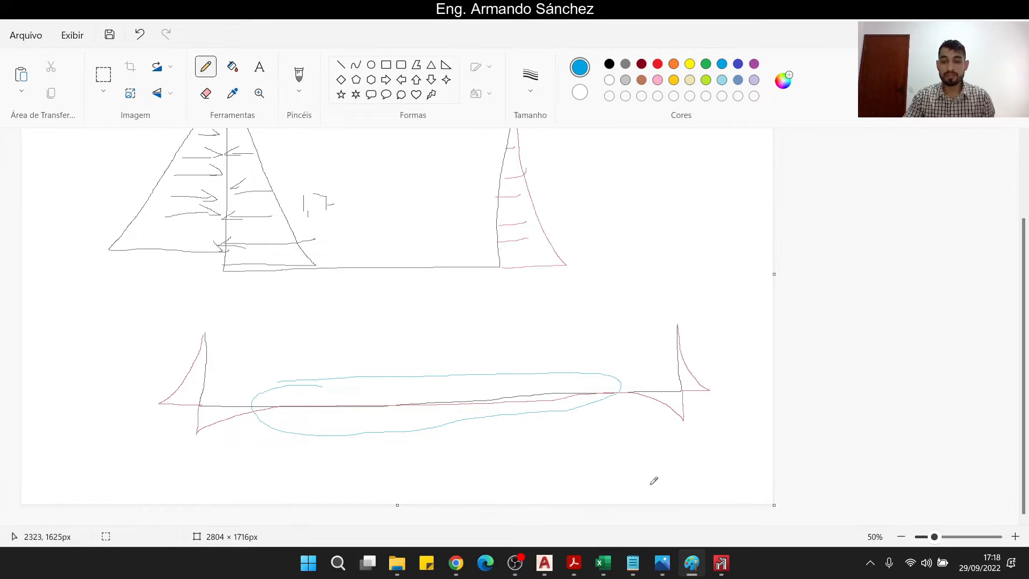
# Switch to the structural model and examine the My moment diagrams of both slab bands around their crossing
pyautogui.click(721, 498)
pyautogui.moveTo(674, 304)
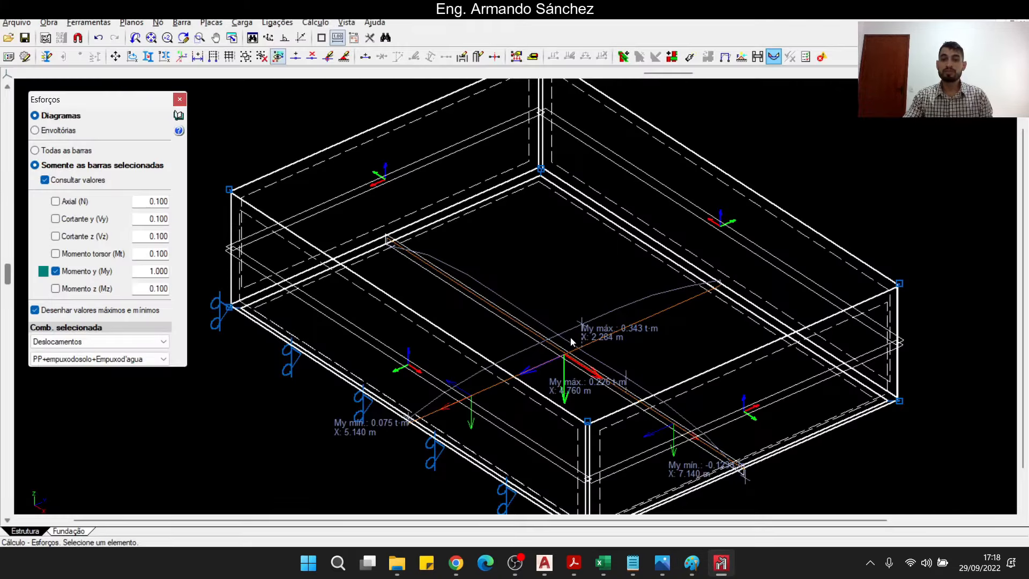
pyautogui.scroll(3, 570, 337)
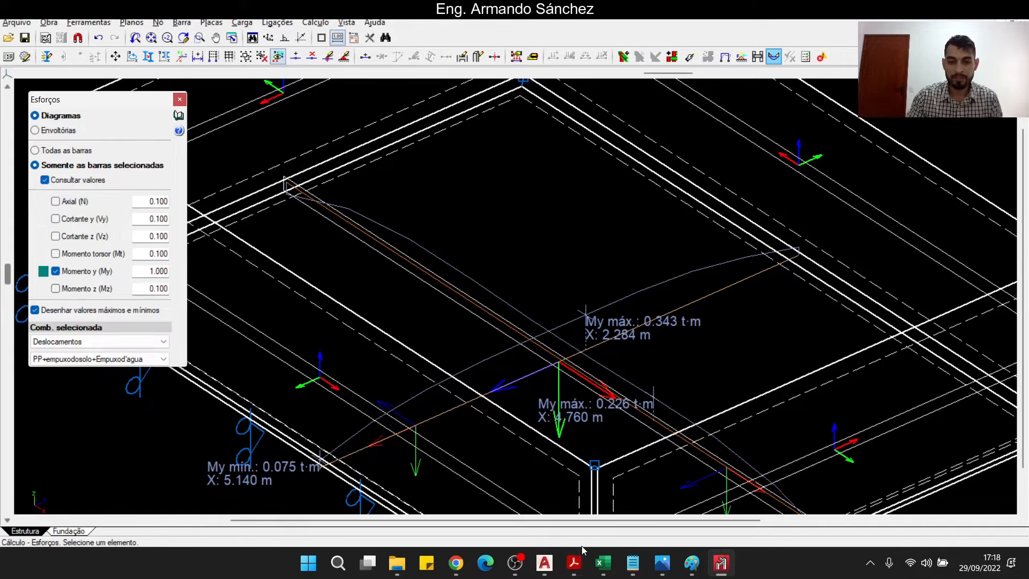
# Search NBR 6118-2014.pdf for "distribui", review the successive matches, and browse back to Table 19.1 on minimum reinforcement values
pyautogui.click(572, 565)
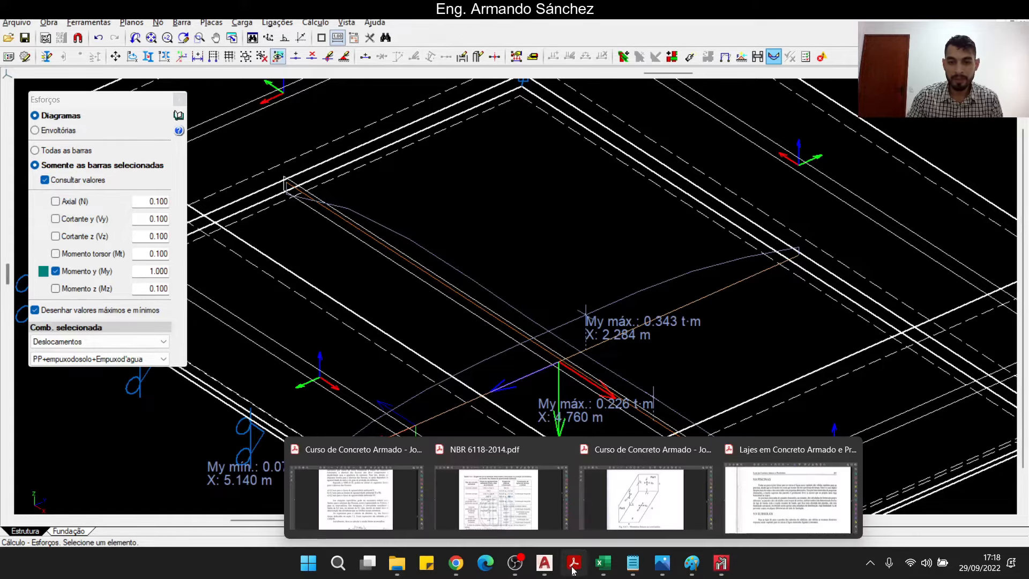
pyautogui.click(498, 482)
pyautogui.hotkey('ctrl', 'f')
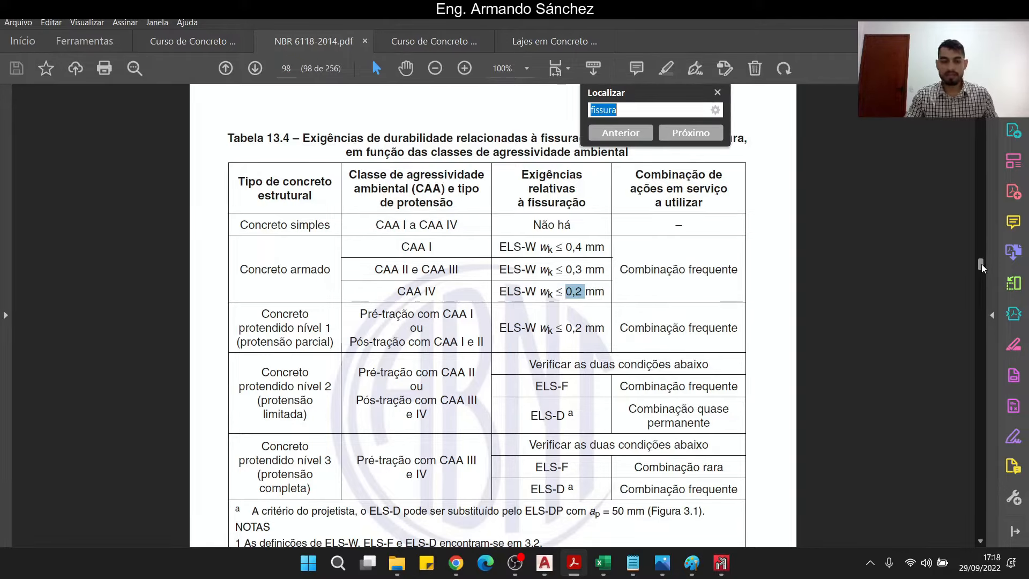
pyautogui.write('distribui')
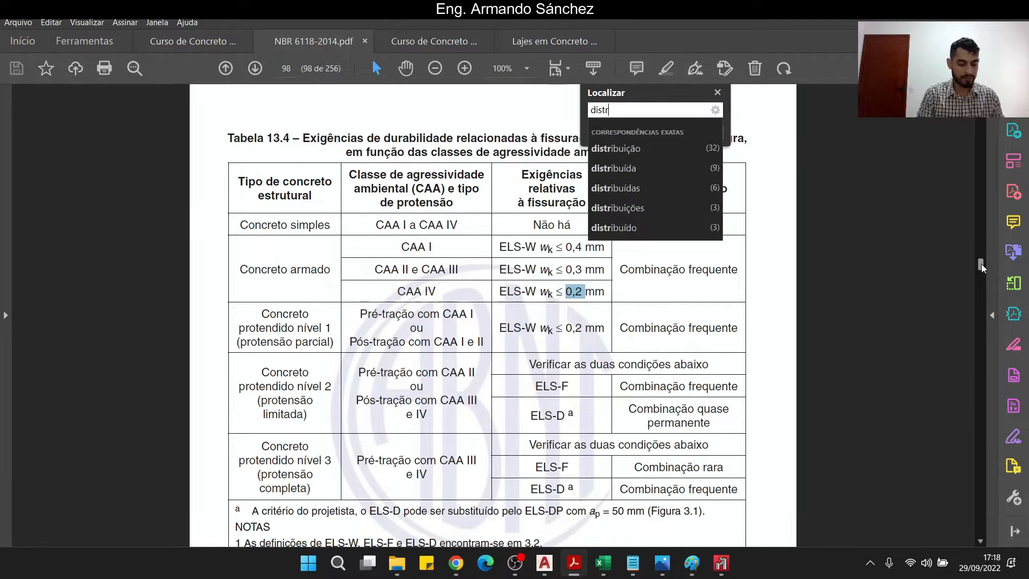
pyautogui.press('Return')
pyautogui.press('Return')
pyautogui.press('Return')
pyautogui.press('Return')
pyautogui.press('Return')
pyautogui.press('Return')
pyautogui.press('Return')
pyautogui.press('Return')
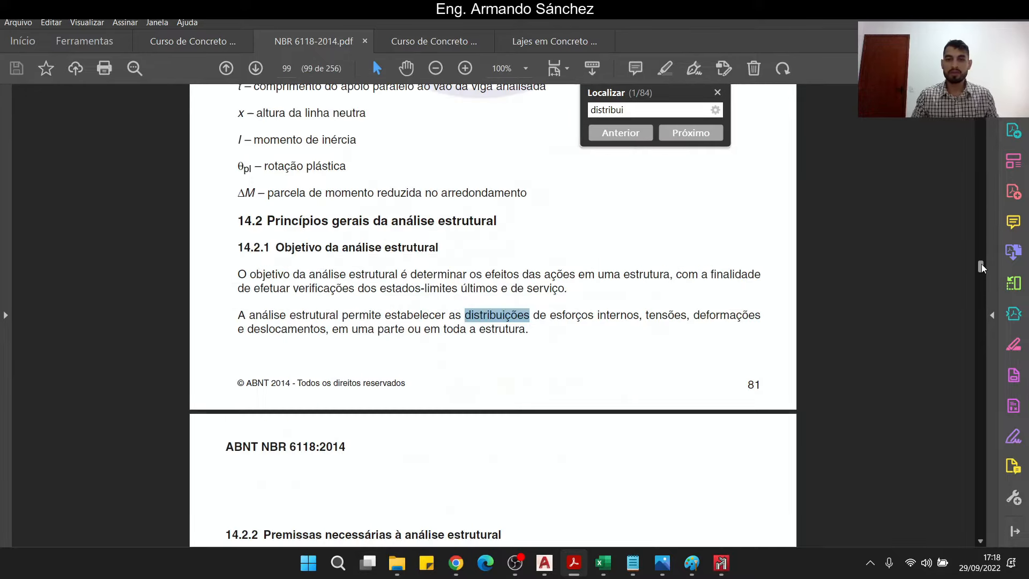
pyautogui.press('Return')
pyautogui.press('Return')
pyautogui.press('Return')
pyautogui.press('Return')
pyautogui.press('Return')
pyautogui.press('Return')
pyautogui.press('Return')
pyautogui.press('Return')
pyautogui.press('Return')
pyautogui.press('Return')
pyautogui.press('Return')
pyautogui.press('Return')
pyautogui.press('Return')
pyautogui.press('Return')
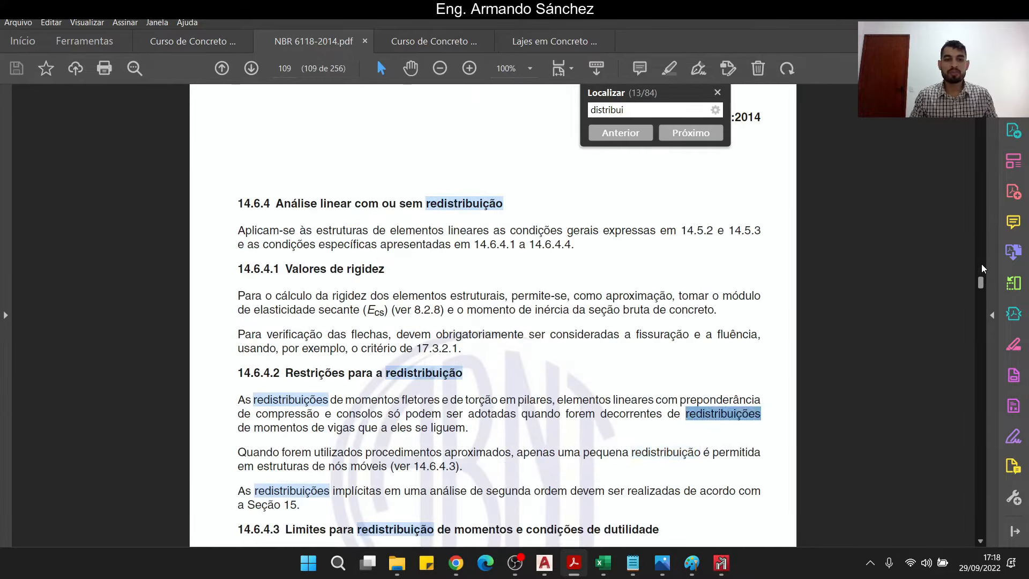
pyautogui.press('Return')
pyautogui.press('Return')
pyautogui.press('Return')
pyautogui.press('Return')
pyautogui.press('Return')
pyautogui.press('Return')
pyautogui.press('Return')
pyautogui.press('Return')
pyautogui.press('Return')
pyautogui.press('Return')
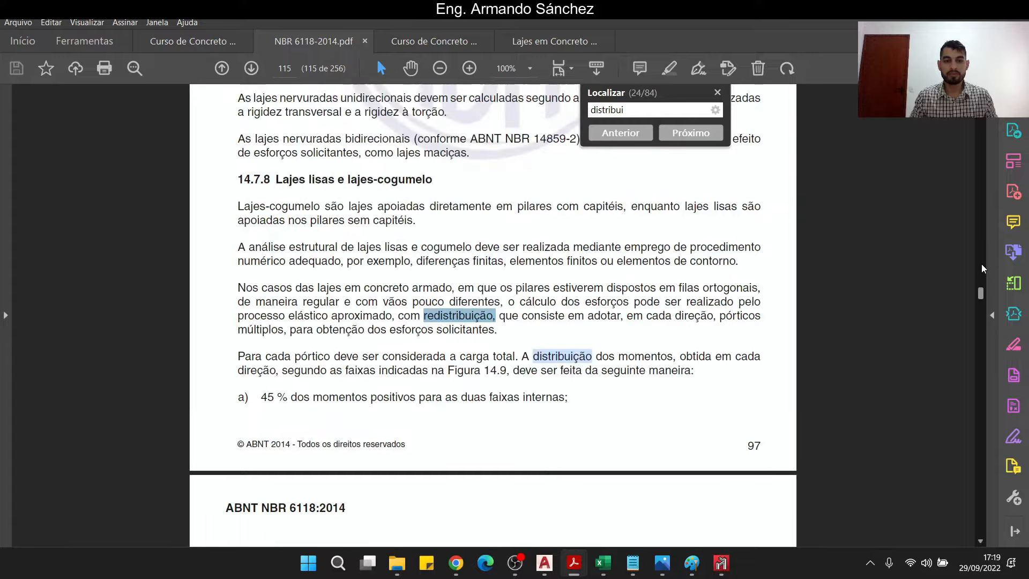
pyautogui.press('Return')
pyautogui.press('Return')
pyautogui.press('Return')
pyautogui.press('Return')
pyautogui.press('Return')
pyautogui.press('Return')
pyautogui.press('Return')
pyautogui.press('Return')
pyautogui.press('Return')
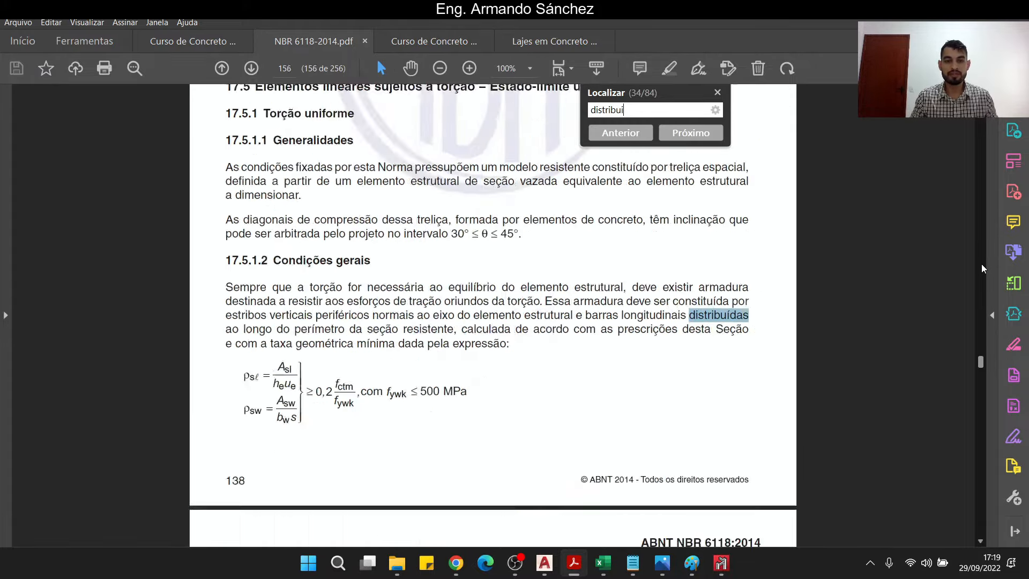
pyautogui.press('Return')
pyautogui.press('Return')
pyautogui.press('Return')
pyautogui.press('Return')
pyautogui.press('Return')
pyautogui.press('Return')
pyautogui.press('Return')
pyautogui.press('Return')
pyautogui.press('Return')
pyautogui.press('Return')
pyautogui.press('Return')
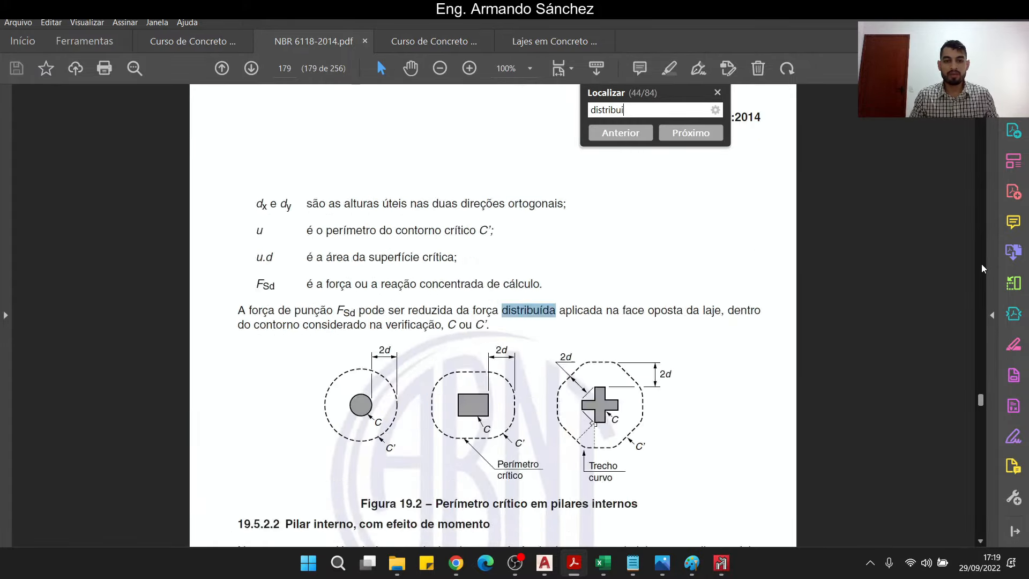
pyautogui.press('Return')
pyautogui.press('Return')
pyautogui.press('Return')
pyautogui.press('Return')
pyautogui.press('Return')
pyautogui.press('Return')
pyautogui.press('Return')
pyautogui.press('Return')
pyautogui.press('Return')
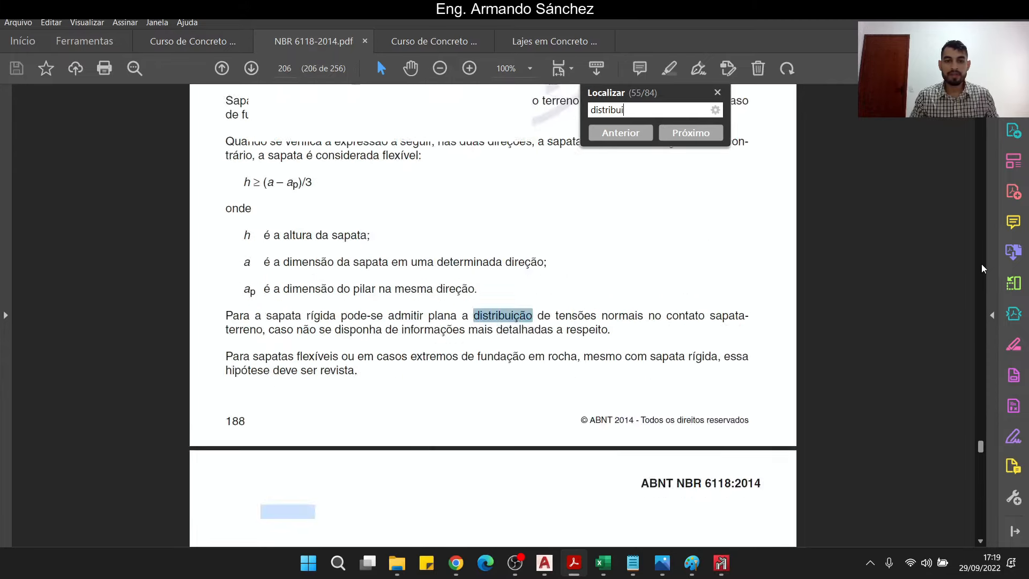
pyautogui.press('Return')
pyautogui.press('Return')
pyautogui.press('Return')
pyautogui.press('Return')
pyautogui.press('Return')
pyautogui.press('Return')
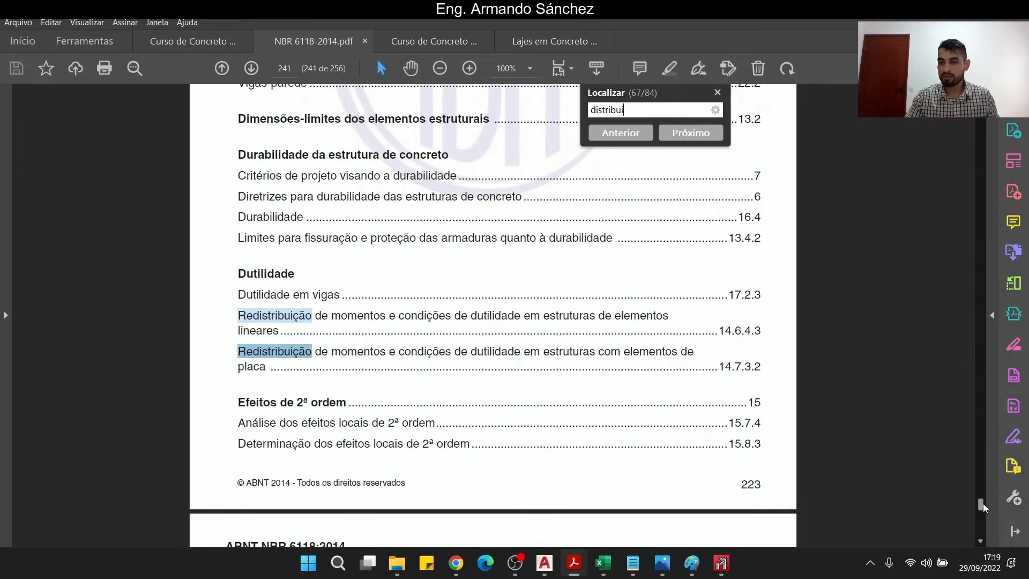
pyautogui.moveTo(981, 499); pyautogui.dragTo(973, 217)
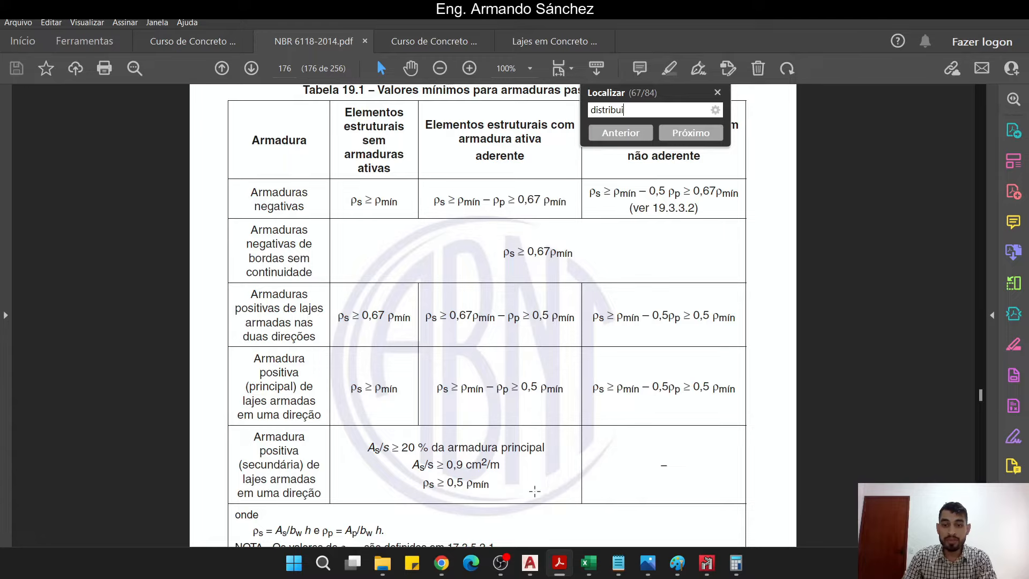
# Switch to the Placa CA workbook, inspect F22's minimum reinforcement formula, and calculate half of it in F21 with =F22*0,5
pyautogui.click(585, 528)
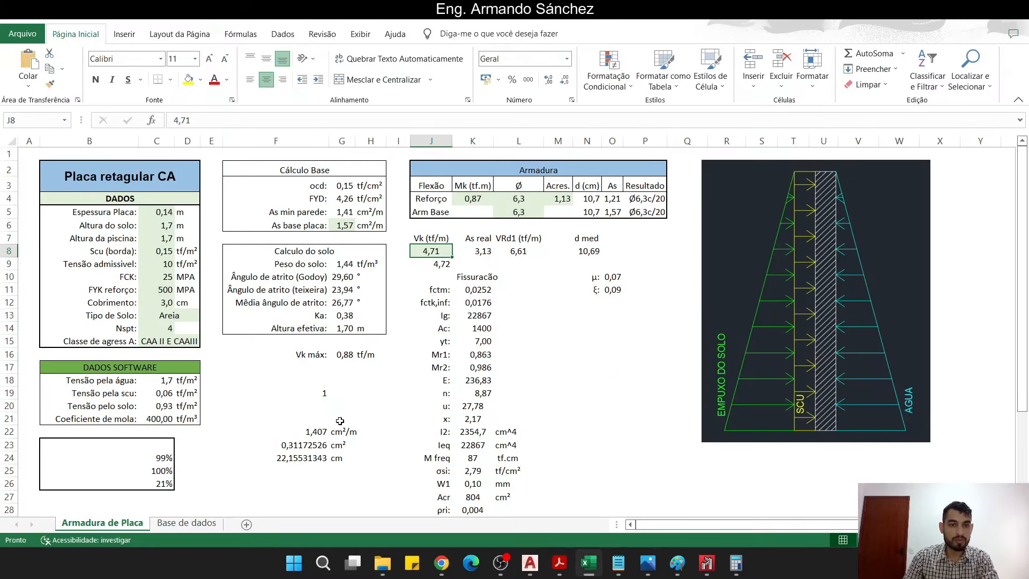
pyautogui.click(309, 431)
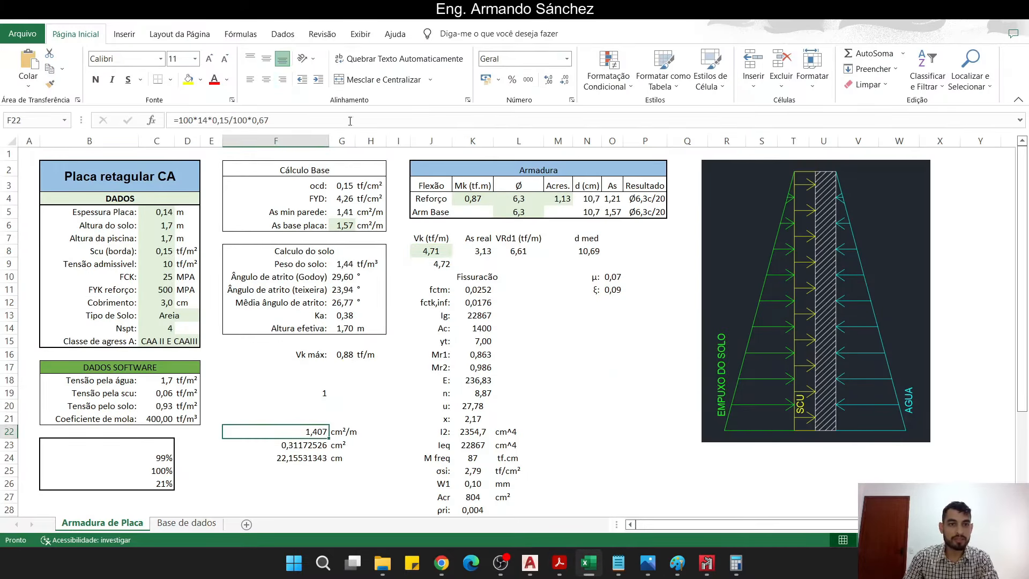
pyautogui.click(304, 121)
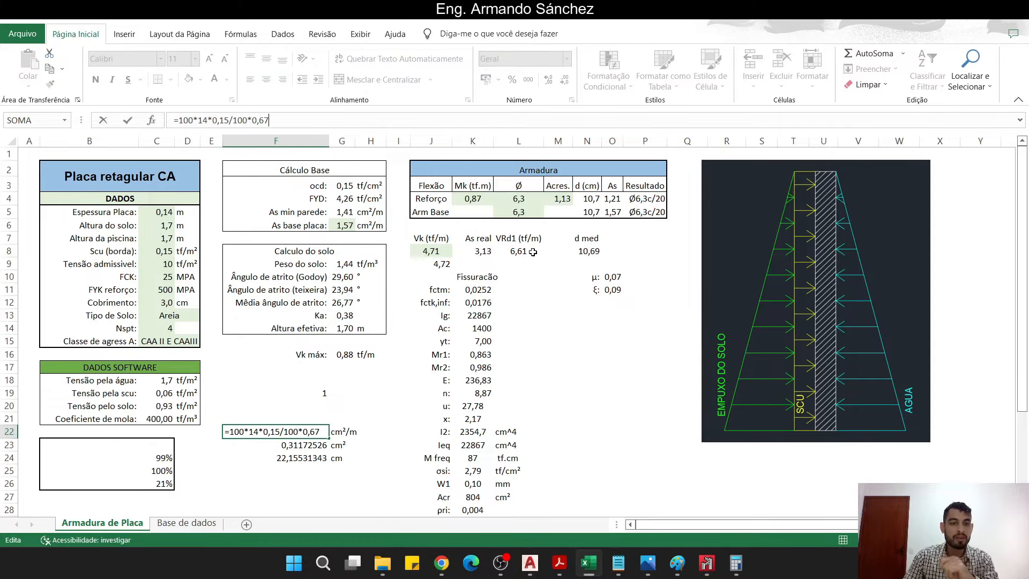
pyautogui.press('Escape')
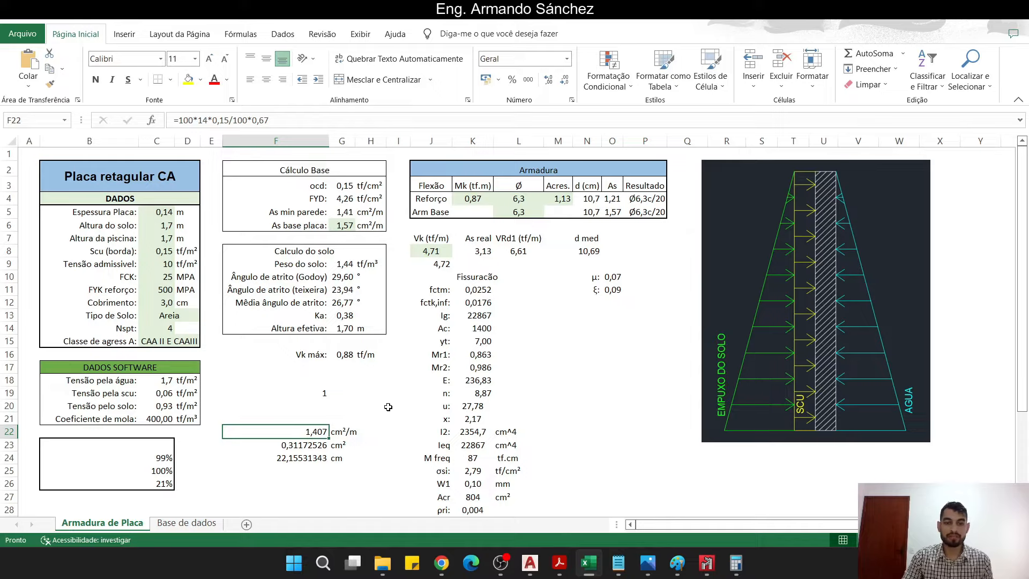
pyautogui.click(325, 417)
pyautogui.write('=')
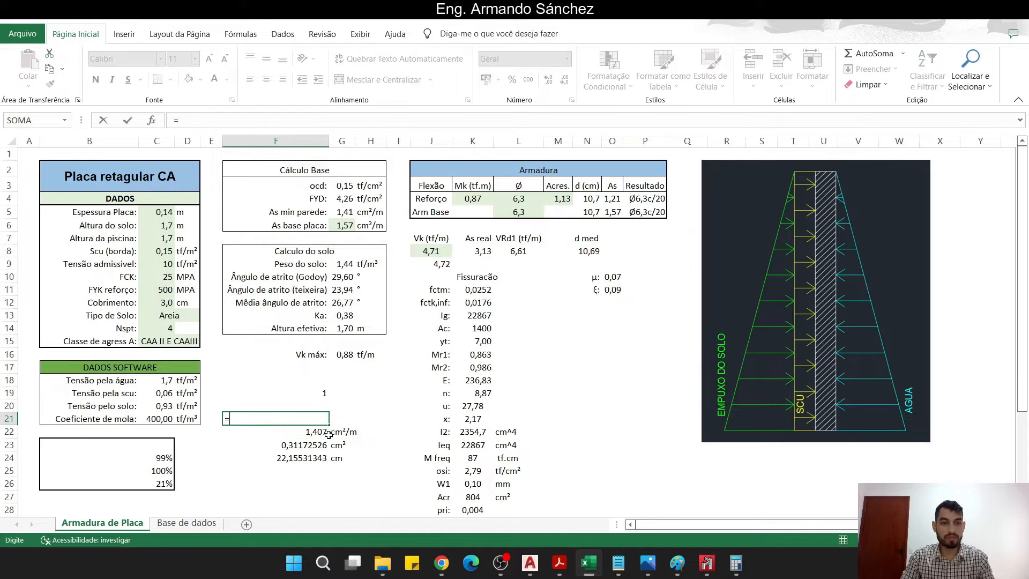
pyautogui.click(325, 433)
pyautogui.write('*0')
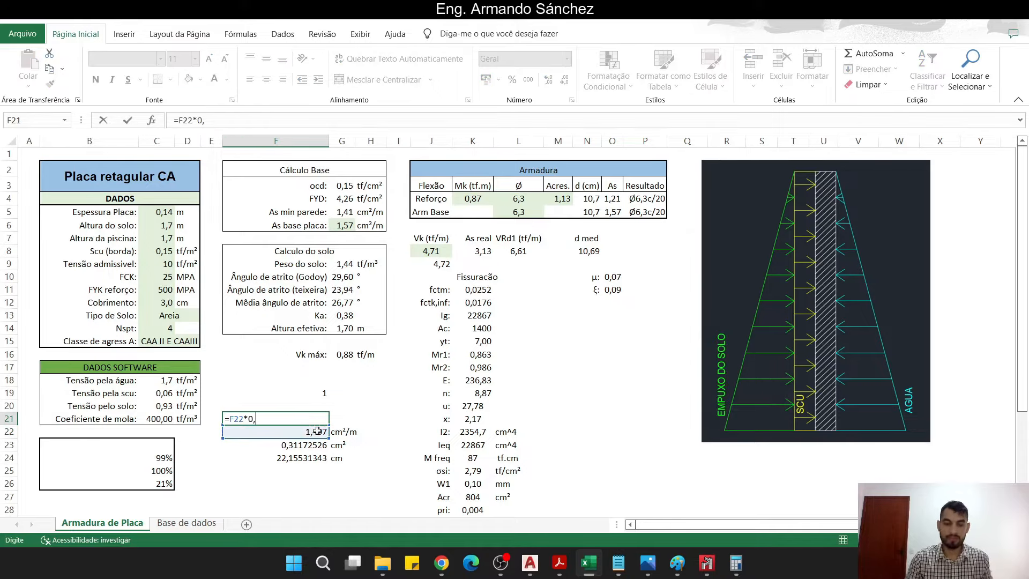
pyautogui.write(',5')
pyautogui.hotkey('ctrl', 'Return')
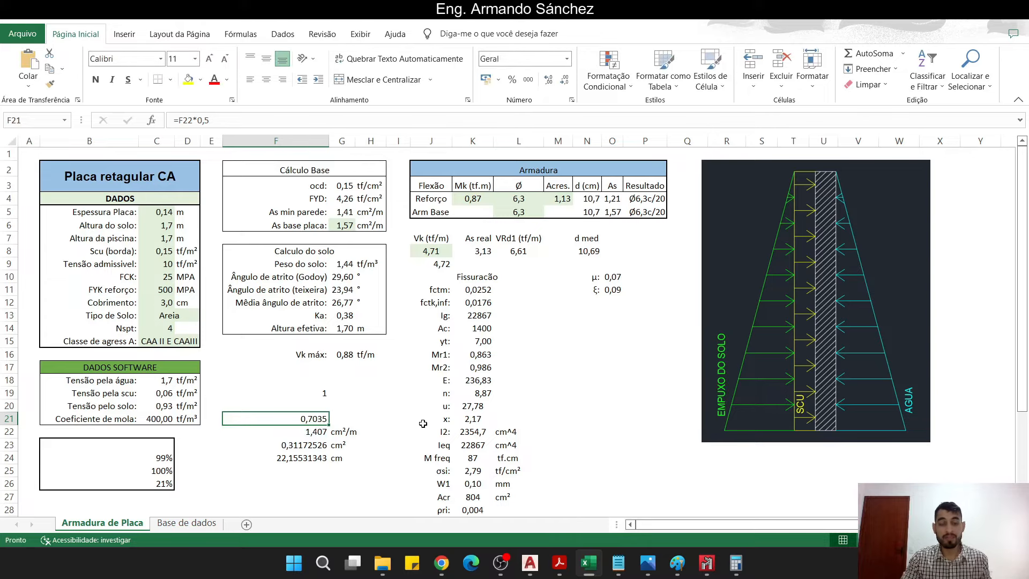
# Recheck the secondary positive reinforcement minimums in Table 19.1 of NBR 6118-2014.pdf and return to the Placa CA workbook
pyautogui.click(559, 562)
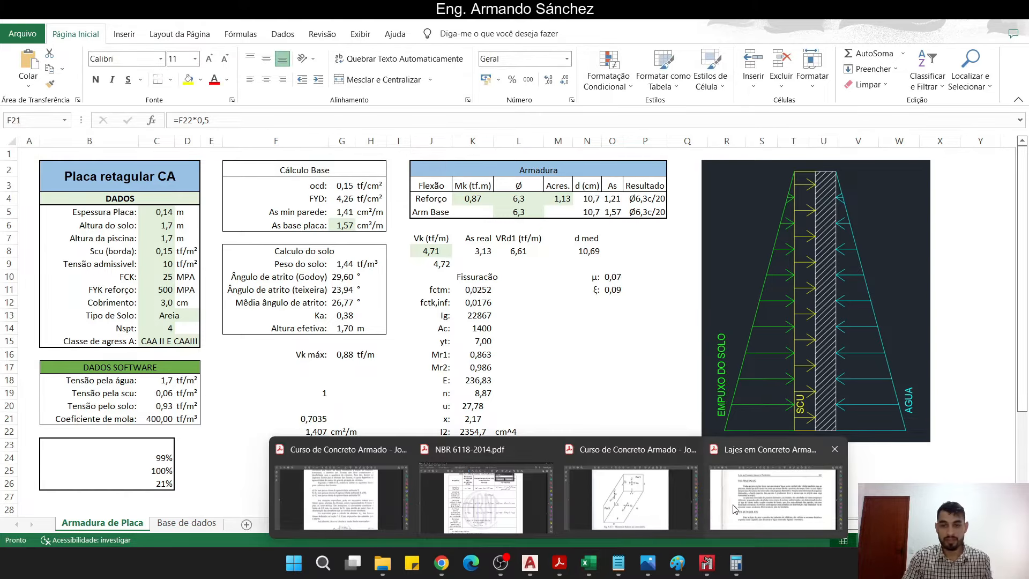
pyautogui.click(519, 510)
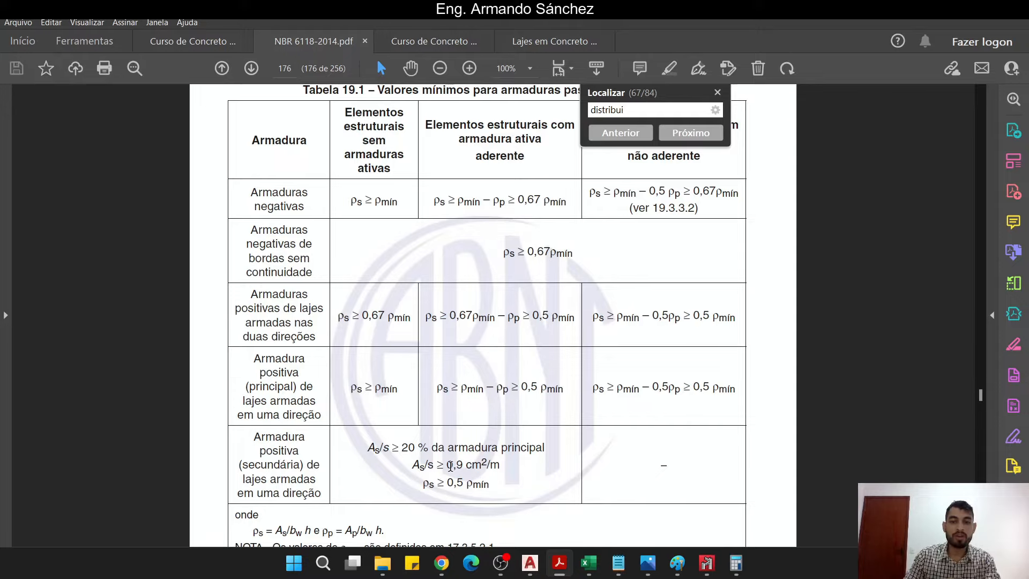
pyautogui.moveTo(592, 568)
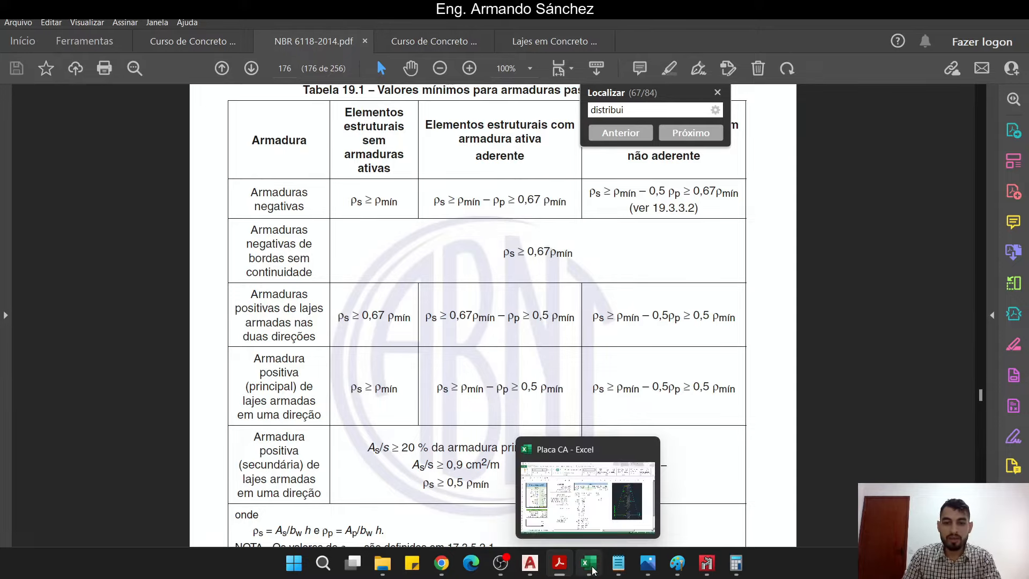
pyautogui.click(593, 569)
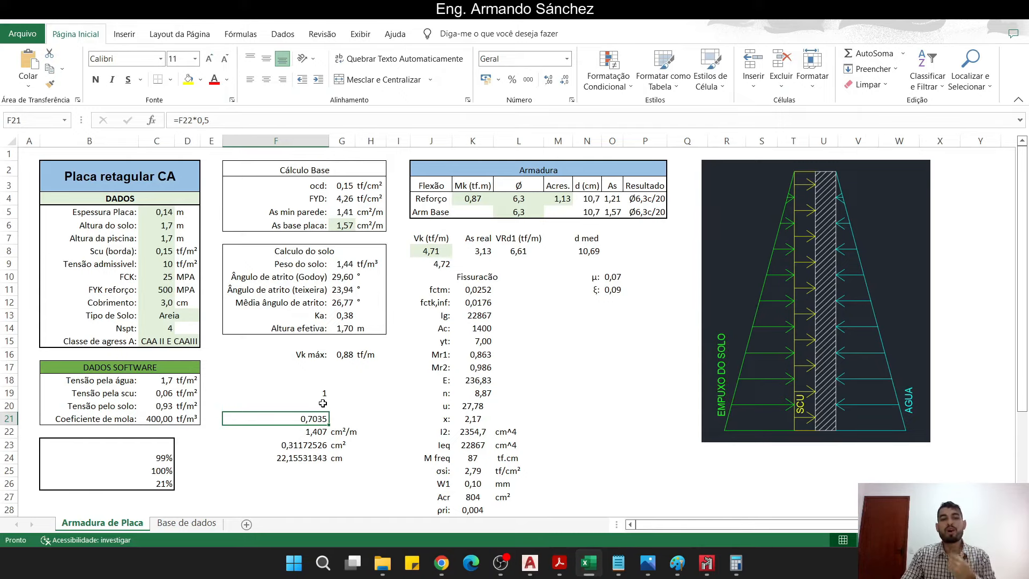
# Calculate the bar spacing for 0,9 cm²/m in cell F27 with =100/(0,9/F23)
pyautogui.click(308, 496)
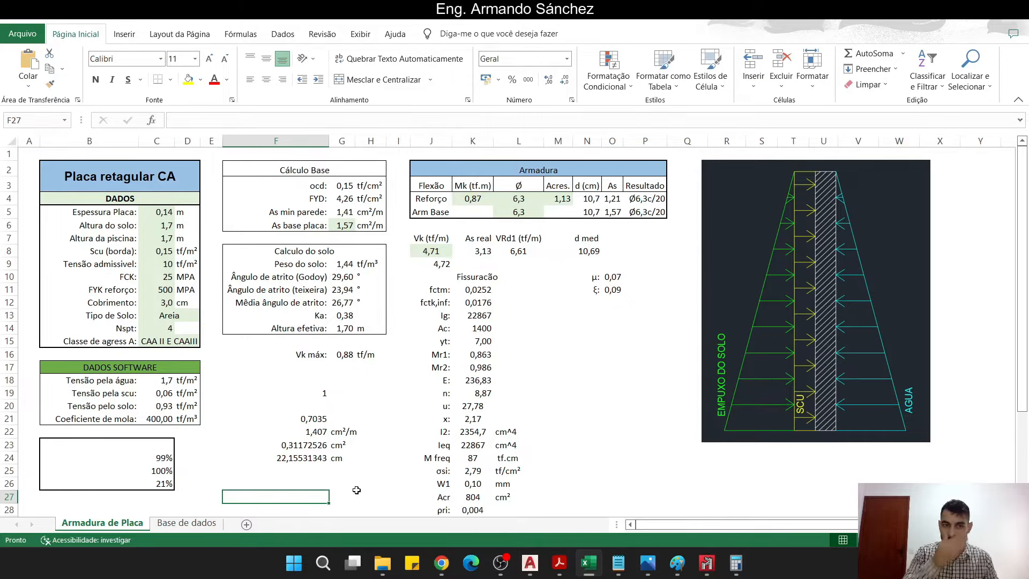
pyautogui.write('=')
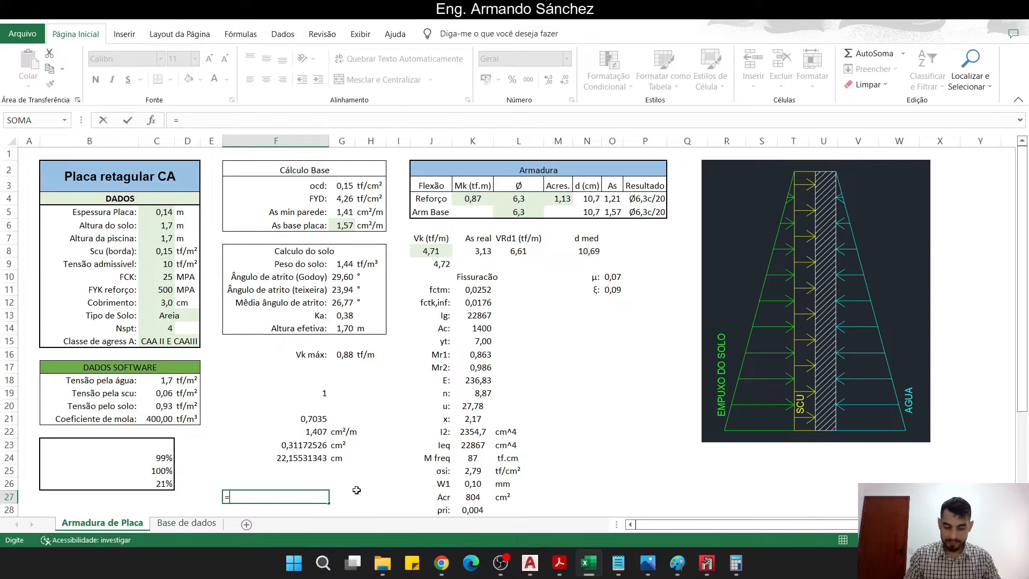
pyautogui.write('100')
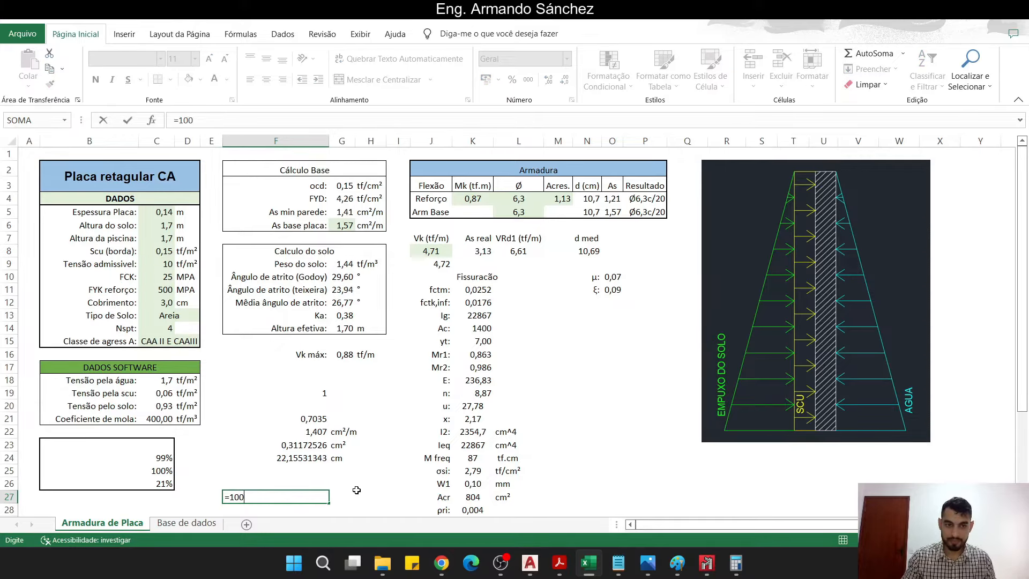
pyautogui.press('BackSpace')
pyautogui.press('BackSpace')
pyautogui.press('BackSpace')
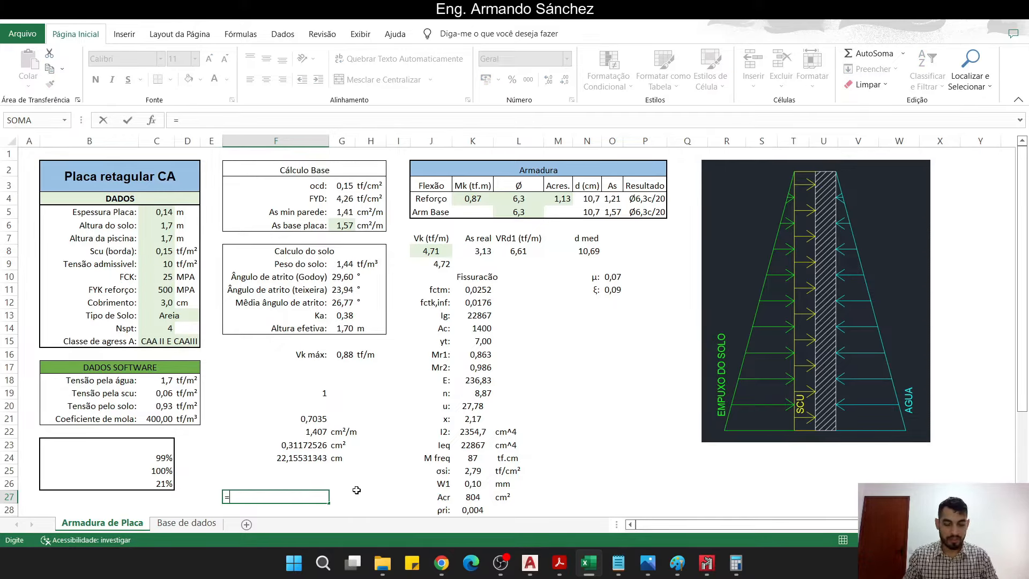
pyautogui.write('100')
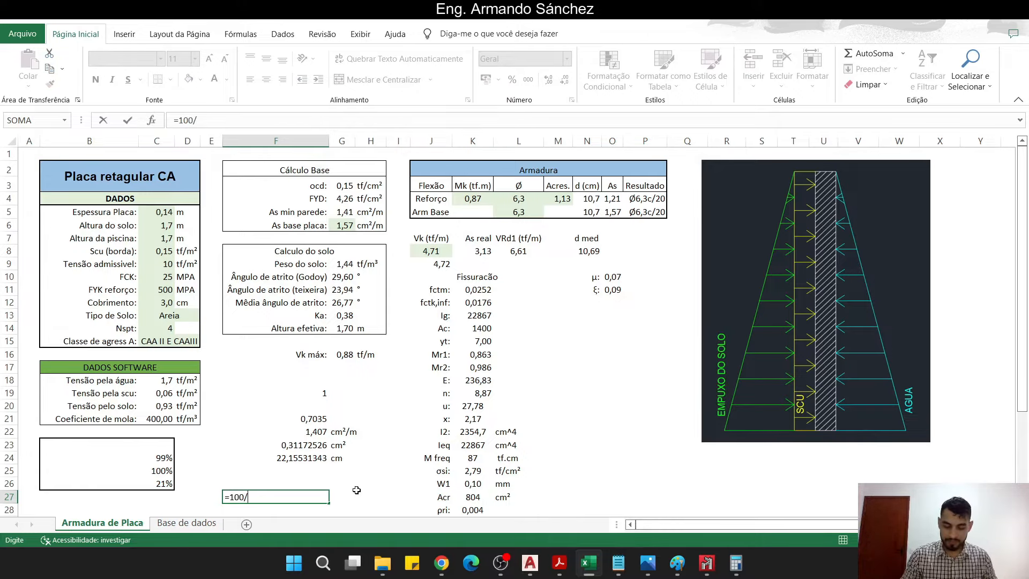
pyautogui.write('/(0,9/')
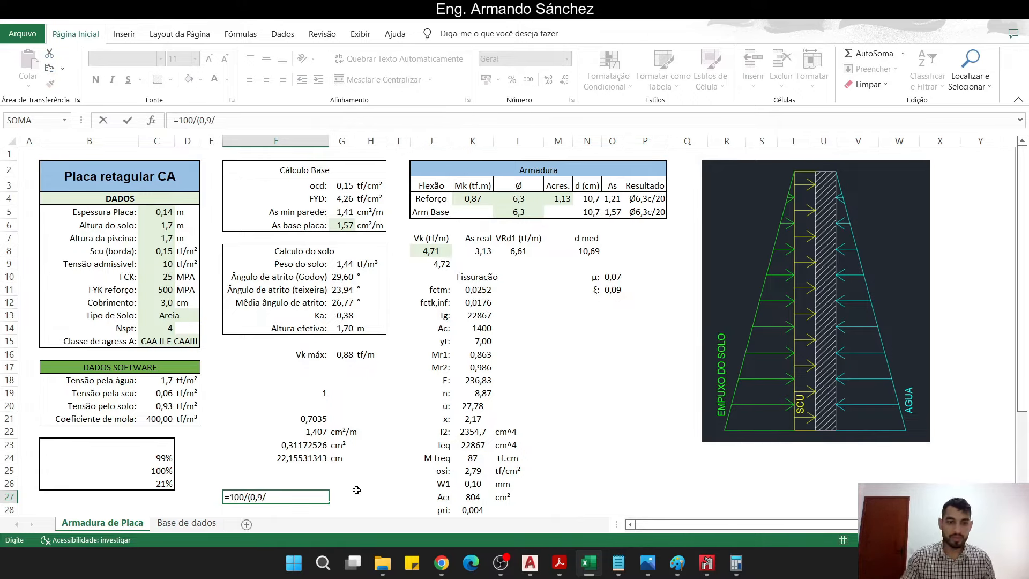
pyautogui.click(304, 445)
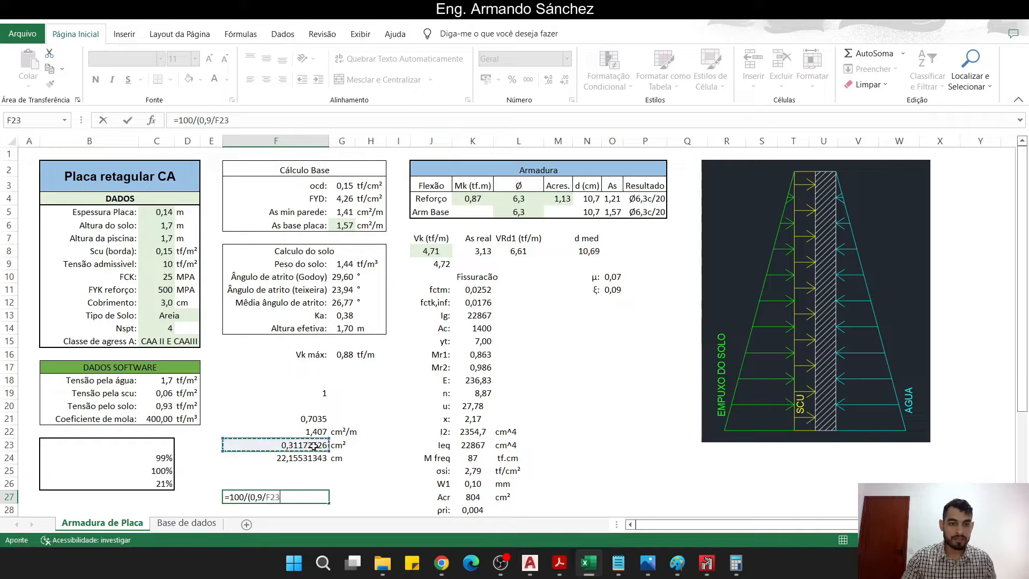
pyautogui.write(')')
pyautogui.press('Return')
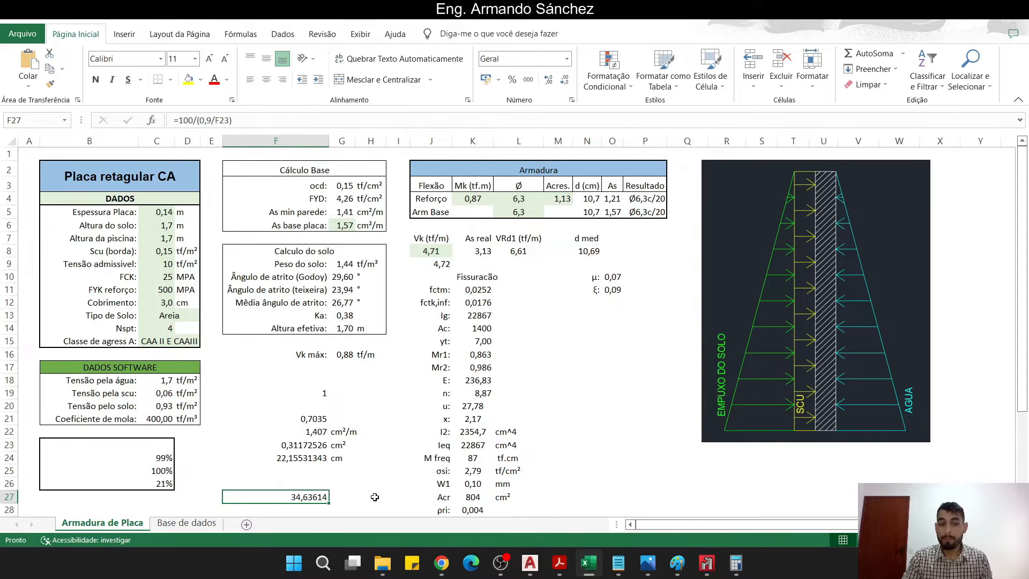
# Search NBR 6118-2014.pdf for "33" and cycle through the matches to the clause on maximum secondary reinforcement spacing
pyautogui.moveTo(618, 557)
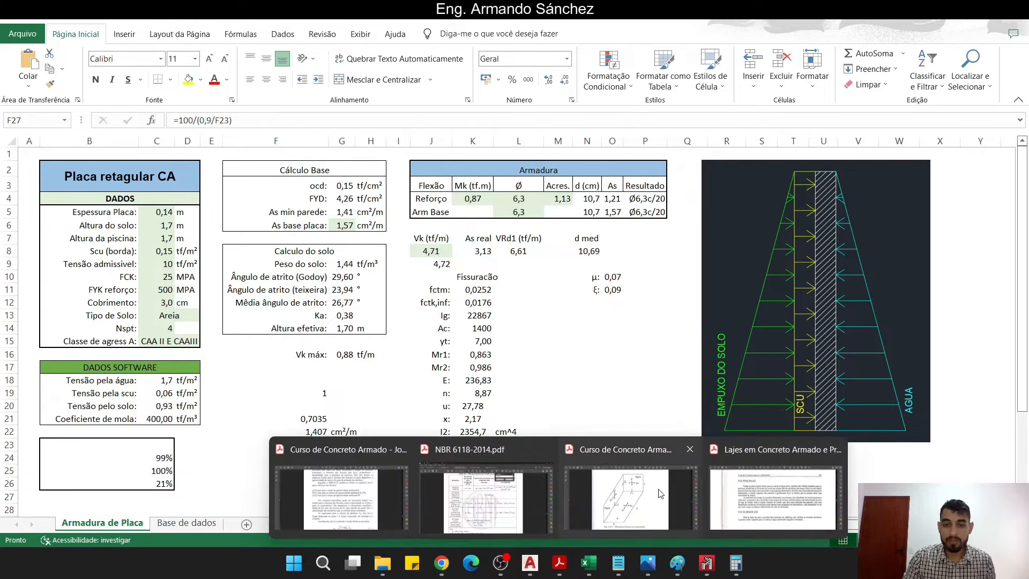
pyautogui.click(485, 482)
pyautogui.hotkey('ctrl', 'f')
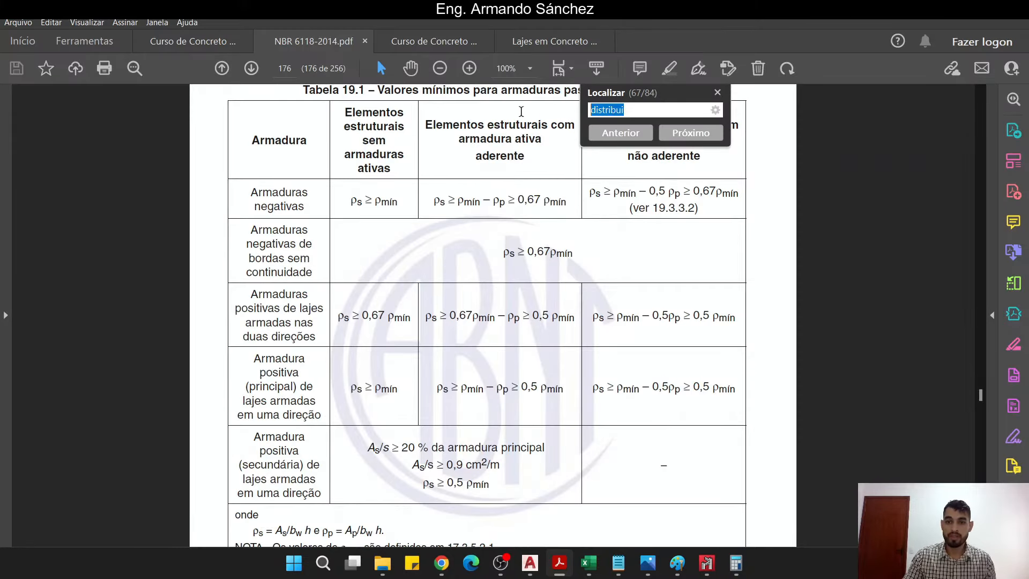
pyautogui.write('33')
pyautogui.press('Return')
pyautogui.press('Return')
pyautogui.press('Return')
pyautogui.press('Return')
pyautogui.press('Return')
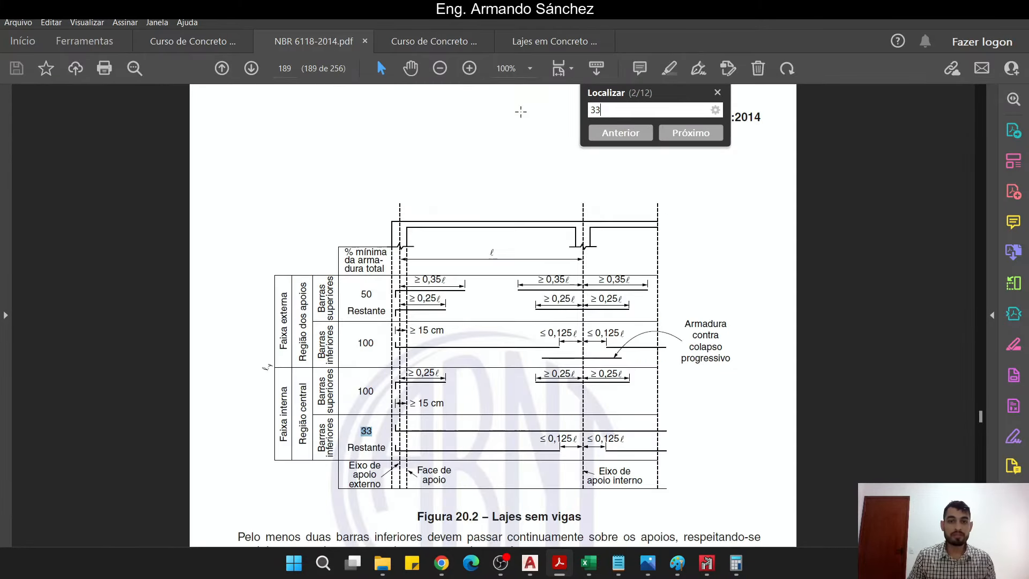
pyautogui.press('Return')
pyautogui.press('Return')
pyautogui.press('Return')
pyautogui.press('Return')
pyautogui.press('Return')
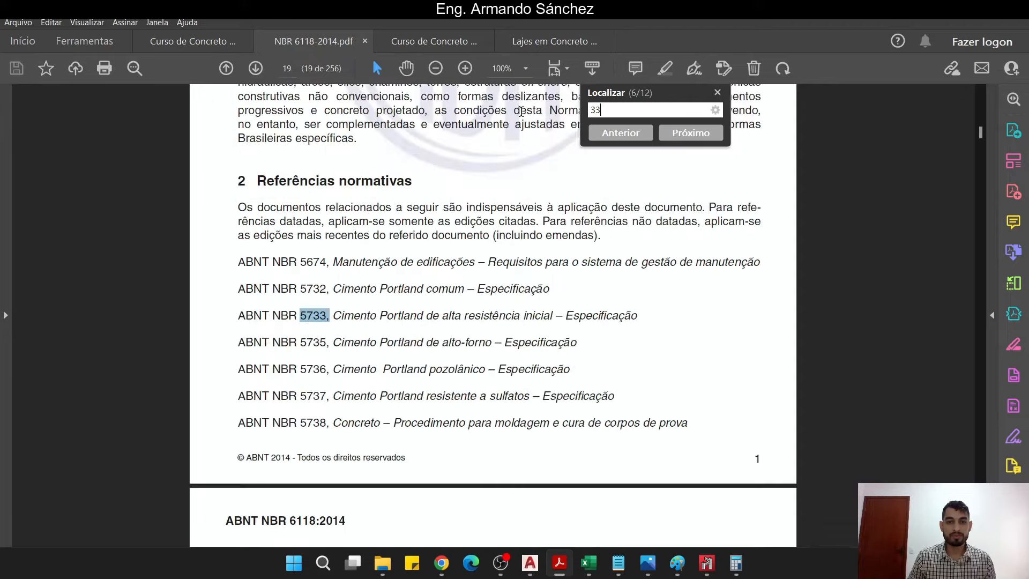
pyautogui.press('Return')
pyautogui.press('Return')
pyautogui.press('Return')
pyautogui.press('Return')
pyautogui.press('Return')
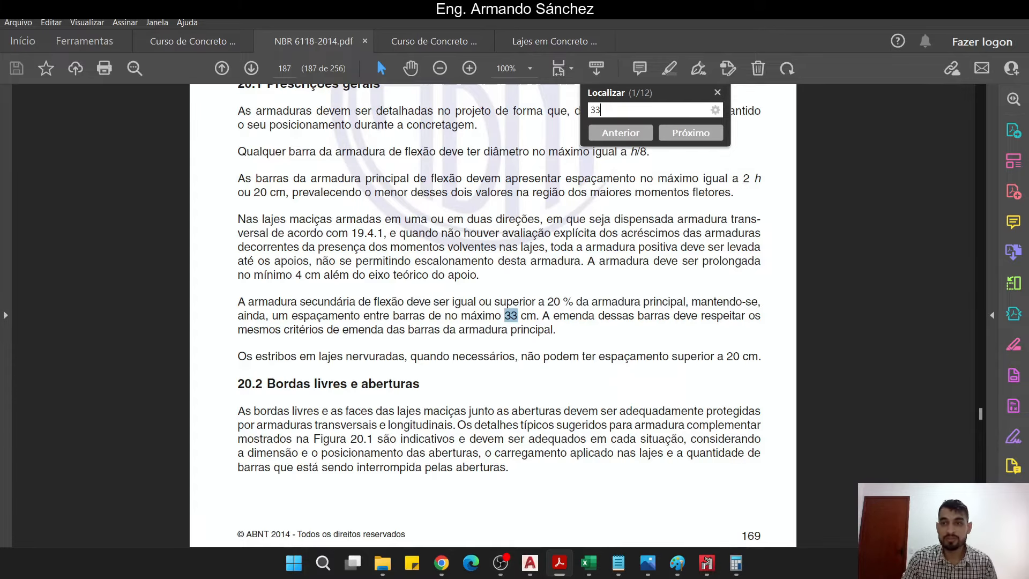
# Switch to the PISCINA drawing and copy title 03's "Escala 1:50" text to just below the bottom slab's horizontal blue bar
pyautogui.hotkey('alt', 'Tab')
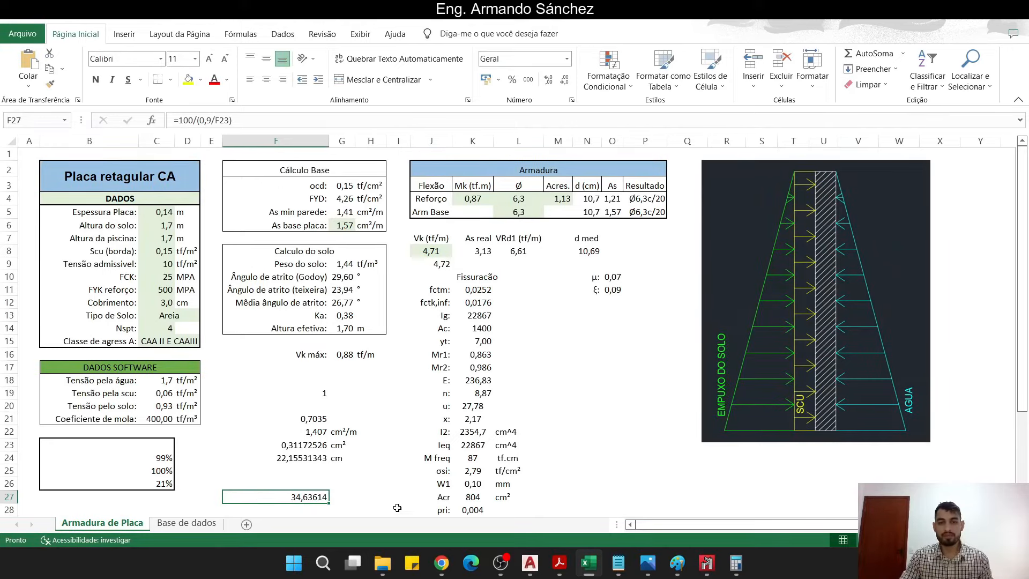
pyautogui.click(589, 562)
pyautogui.press('Escape')
pyautogui.moveTo(696, 314); pyautogui.dragTo(339, 333, button='middle')
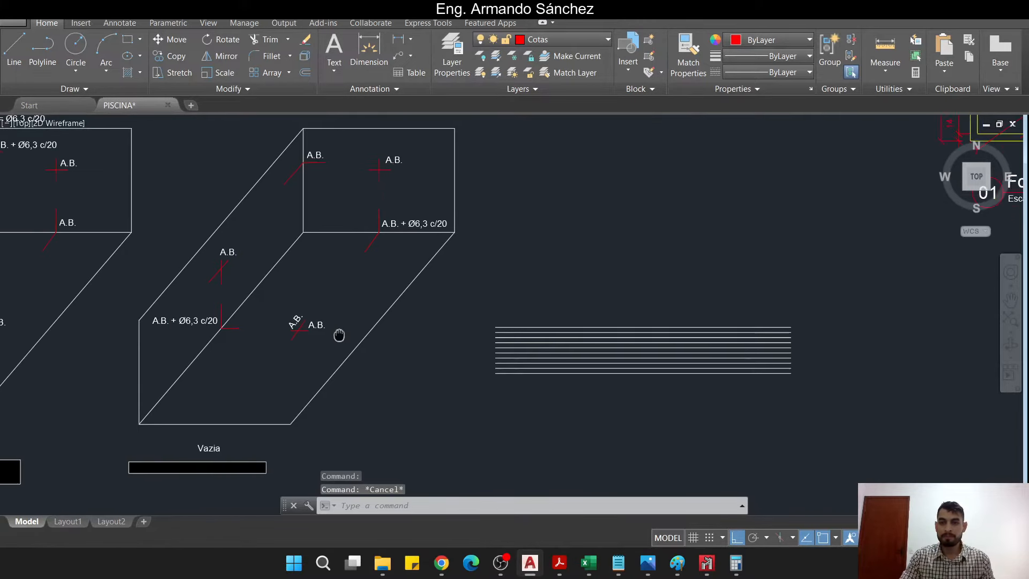
pyautogui.scroll(-5, 474, 348)
pyautogui.moveTo(775, 284); pyautogui.dragTo(597, 303, button='middle')
pyautogui.scroll(4, 696, 317)
pyautogui.press('Escape')
pyautogui.press('Escape')
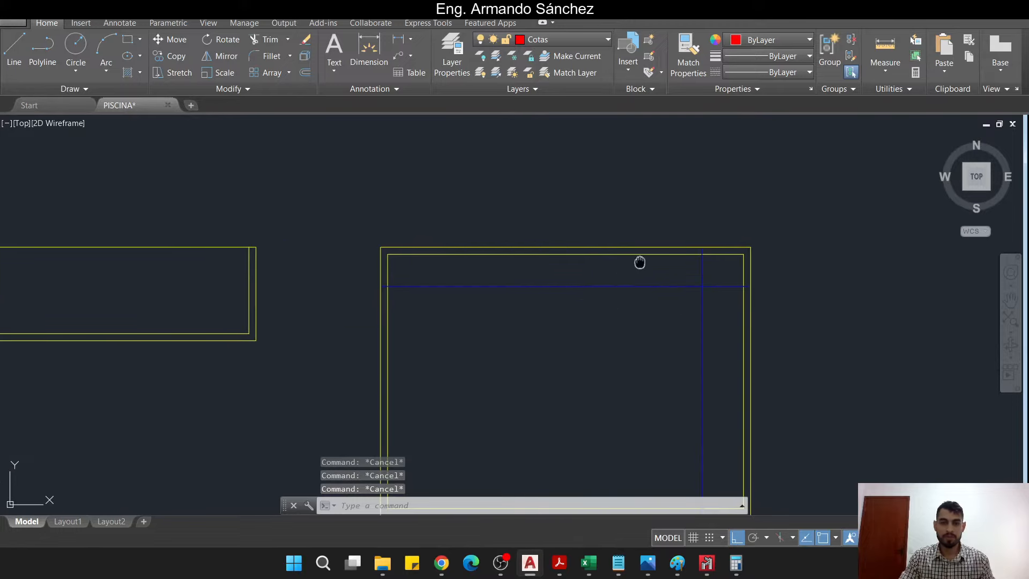
pyautogui.moveTo(640, 262); pyautogui.dragTo(689, 185, button='middle')
pyautogui.moveTo(545, 443); pyautogui.dragTo(552, 372, button='middle')
pyautogui.click(502, 426)
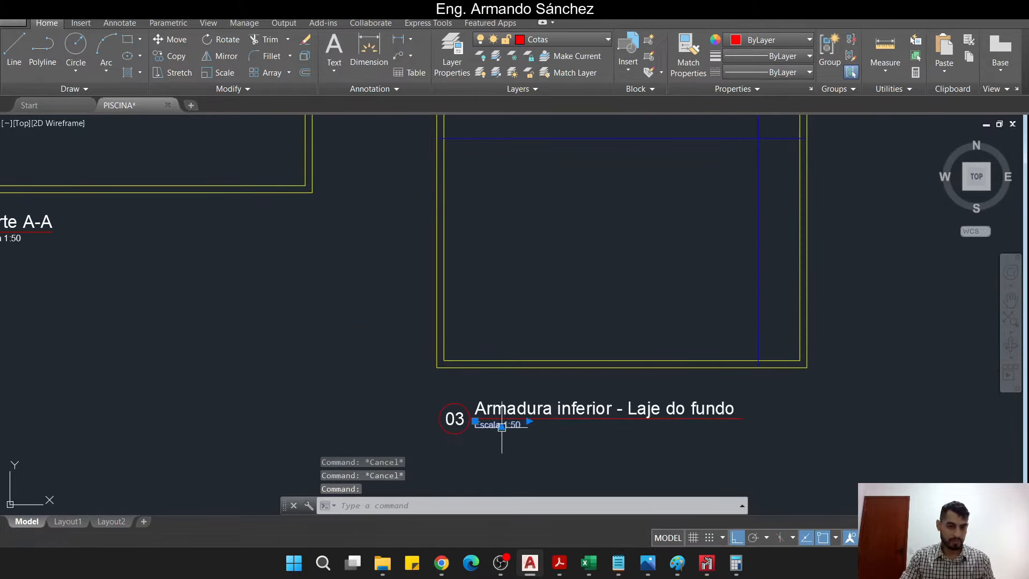
pyautogui.write('co')
pyautogui.press('space')
pyautogui.click(502, 426)
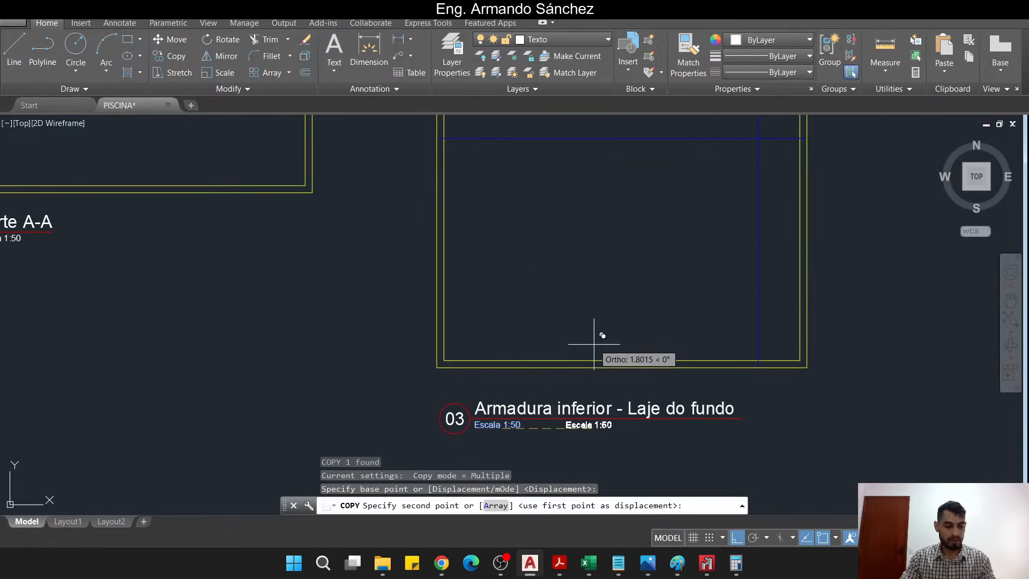
pyautogui.press('F8')
pyautogui.moveTo(569, 215); pyautogui.dragTo(554, 285, button='middle')
pyautogui.scroll(4, 528, 215)
pyautogui.click(525, 228)
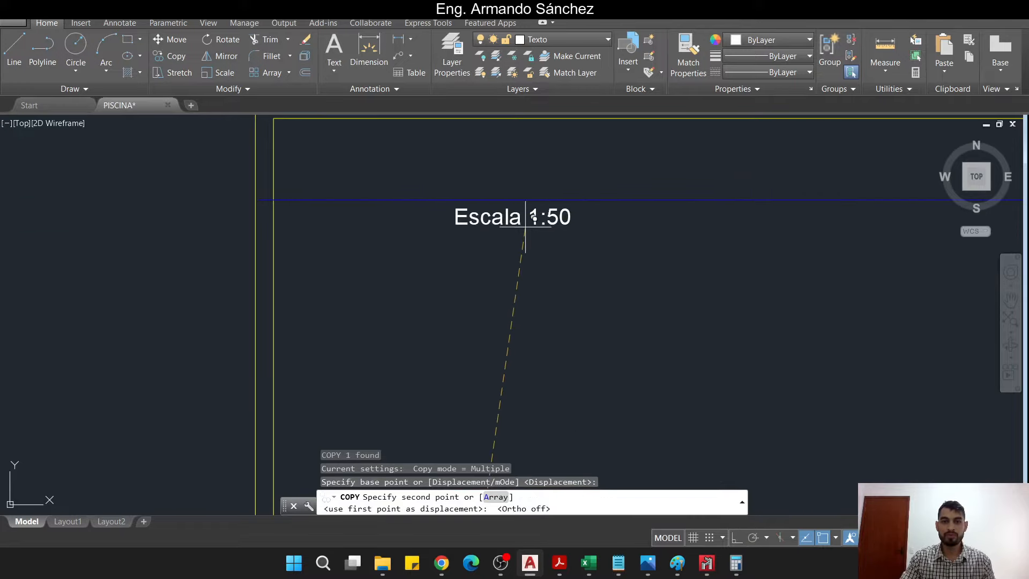
pyautogui.press('Escape')
pyautogui.press('Escape')
pyautogui.moveTo(565, 238); pyautogui.dragTo(484, 329, button='middle')
pyautogui.press('Escape')
pyautogui.press('Escape')
pyautogui.scroll(-2, 491, 260)
pyautogui.moveTo(492, 259); pyautogui.dragTo(438, 223, button='middle')
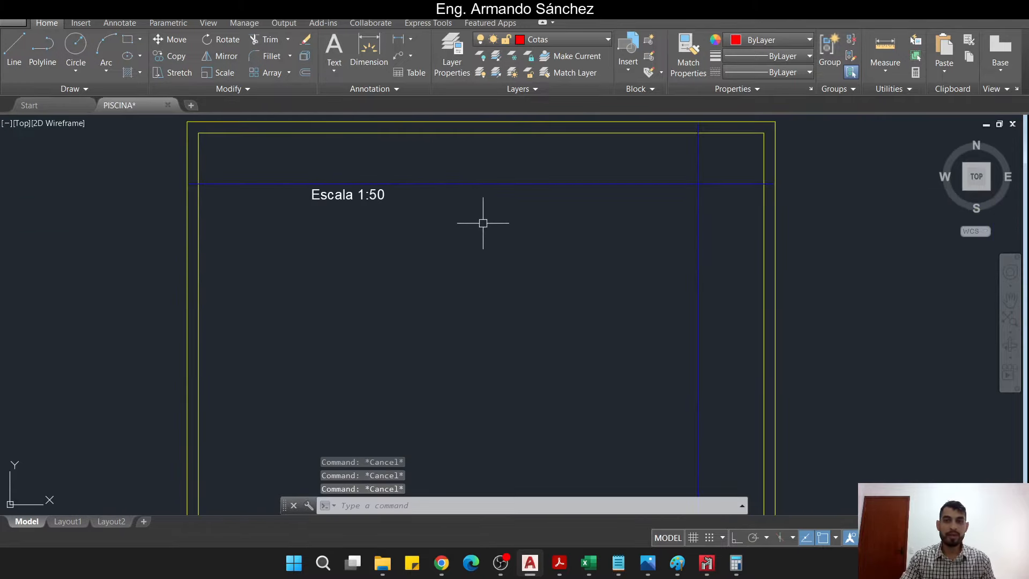
# Measure the vertical distance between the inner edges of the bottom slab in plan 03, with Ortho on
pyautogui.moveTo(534, 282); pyautogui.dragTo(526, 258, button='middle')
pyautogui.scroll(-2, 547, 273)
pyautogui.write('di')
pyautogui.press('space')
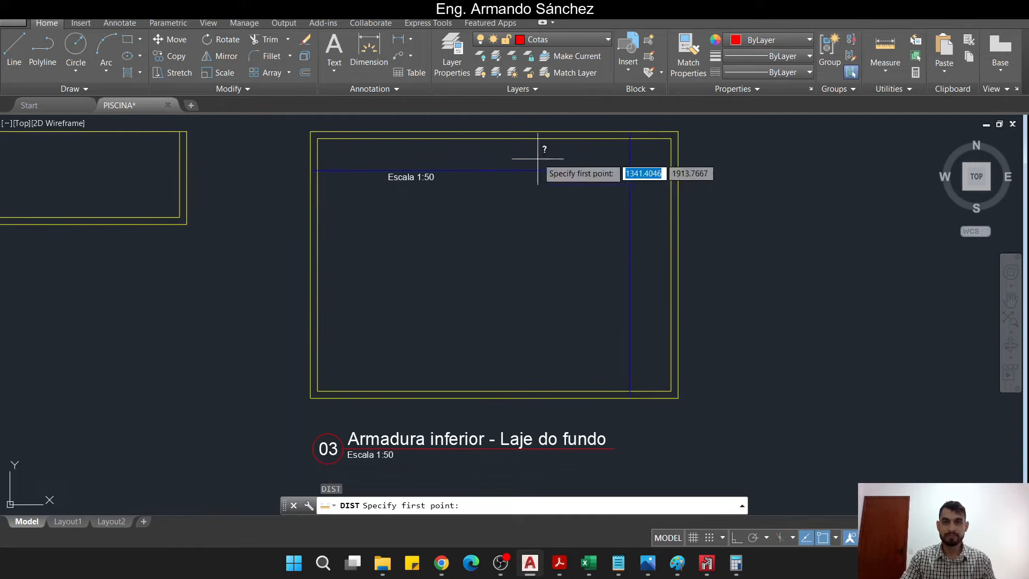
pyautogui.click(534, 138)
pyautogui.press('F8')
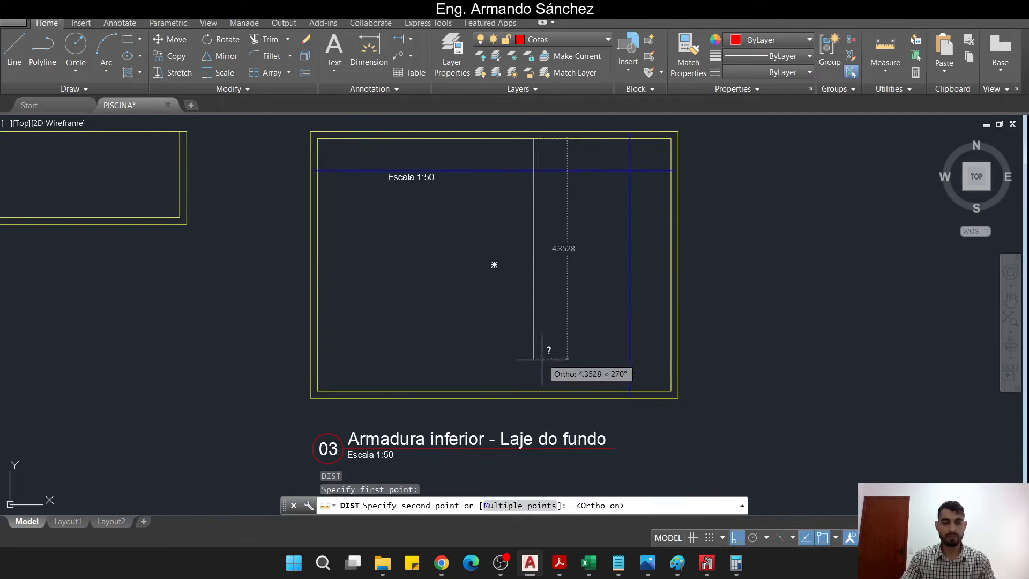
pyautogui.press('Escape')
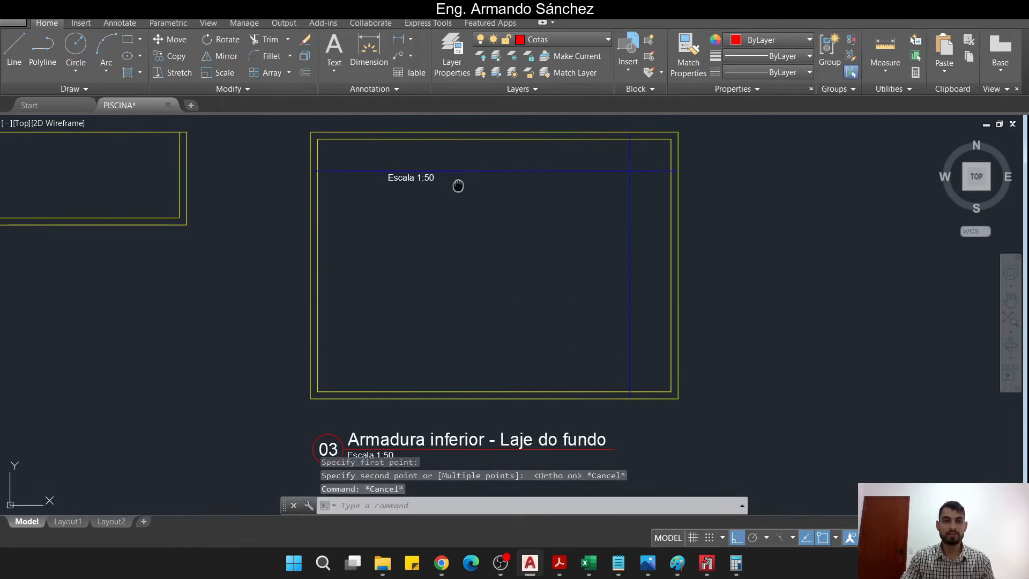
# Switch to the Calculator and divide 5 by 0,2 to find the number of horizontal bars
pyautogui.moveTo(646, 427); pyautogui.dragTo(650, 478, button='middle')
pyautogui.click(736, 563)
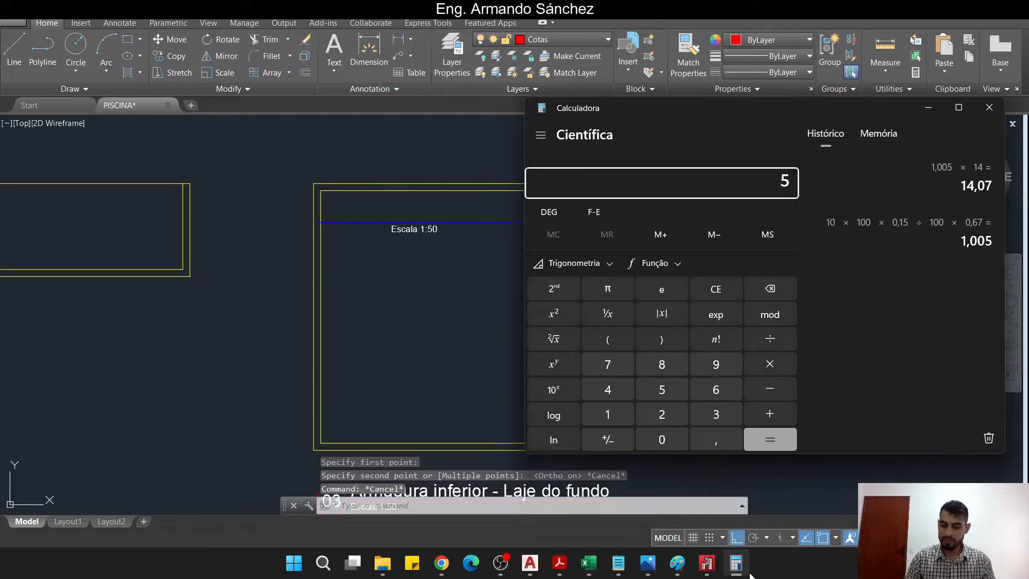
pyautogui.write('0,2')
pyautogui.press('Return')
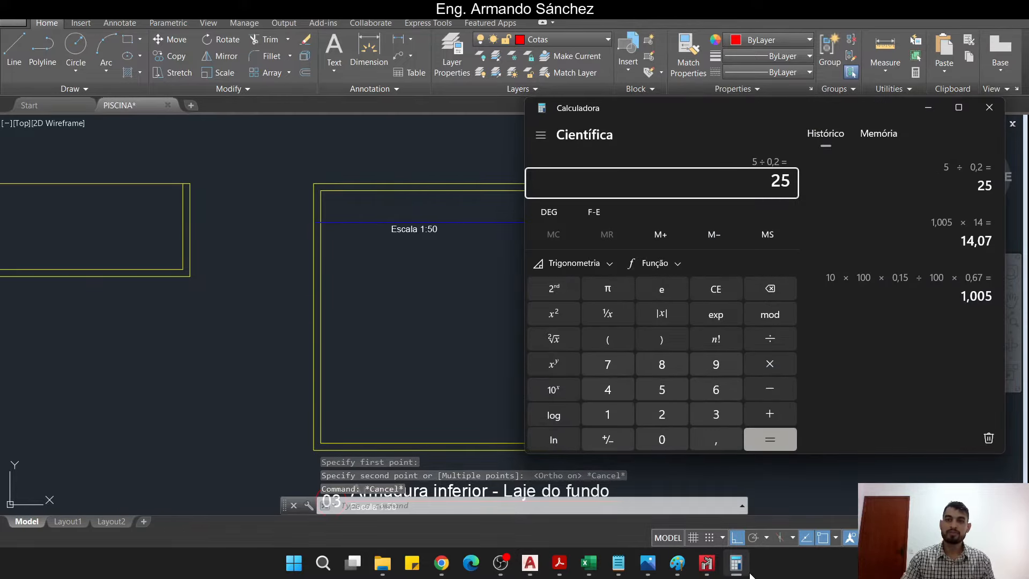
# Replace the copied "Escala 1:50" text below the horizontal bar with "25Ø6,3c/20" and a second line "C="
pyautogui.click(436, 336)
pyautogui.scroll(5, 431, 238)
pyautogui.doubleClick(395, 211)
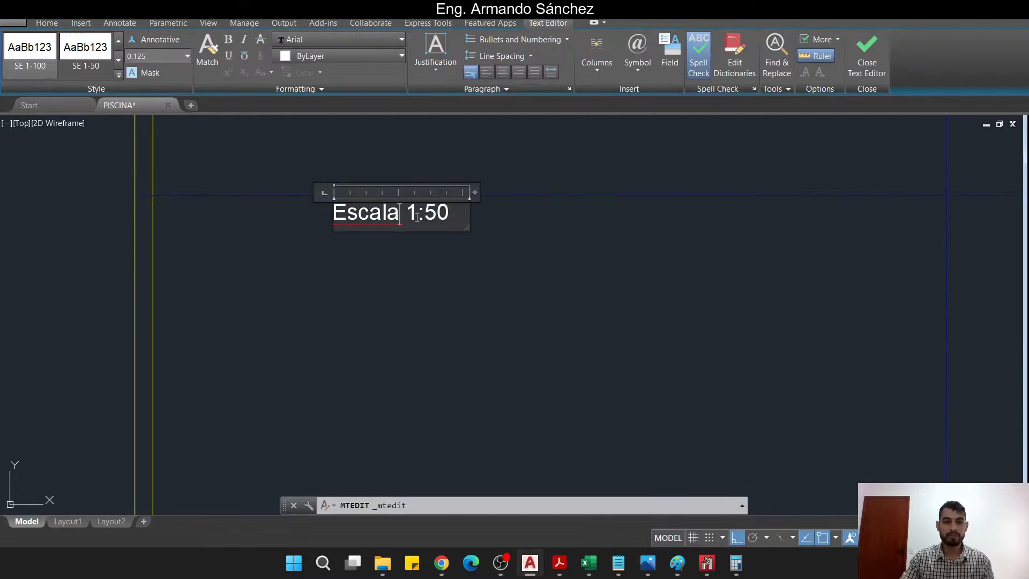
pyautogui.write('25')
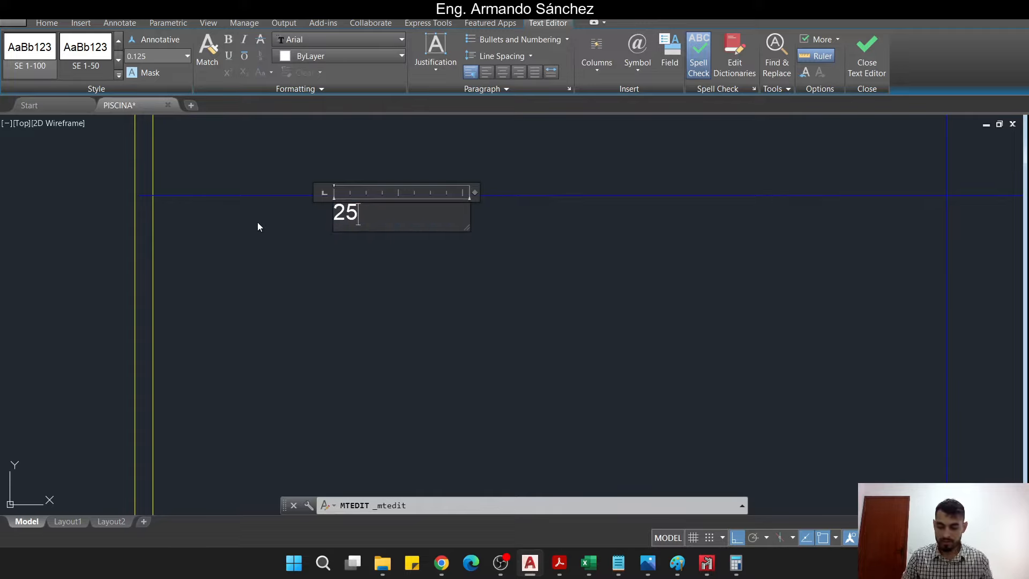
pyautogui.write('%%c6,3')
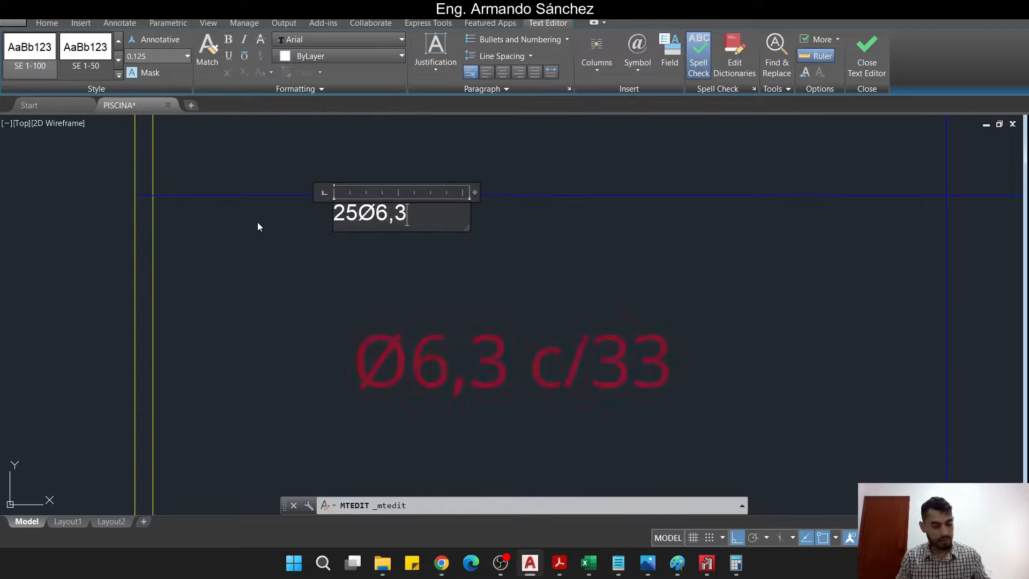
pyautogui.write(' c')
pyautogui.press('BackSpace')
pyautogui.press('BackSpace')
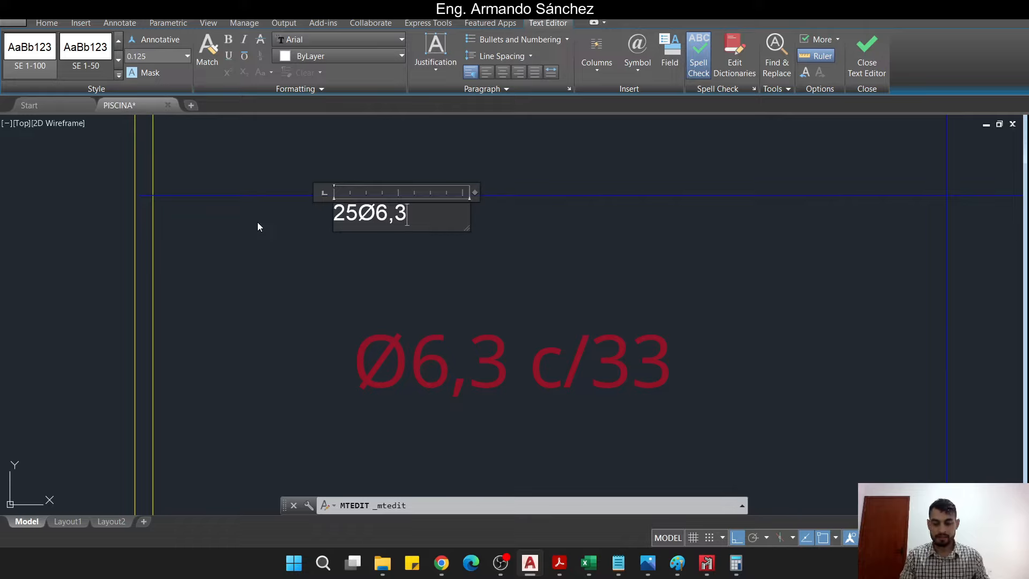
pyautogui.write('c/')
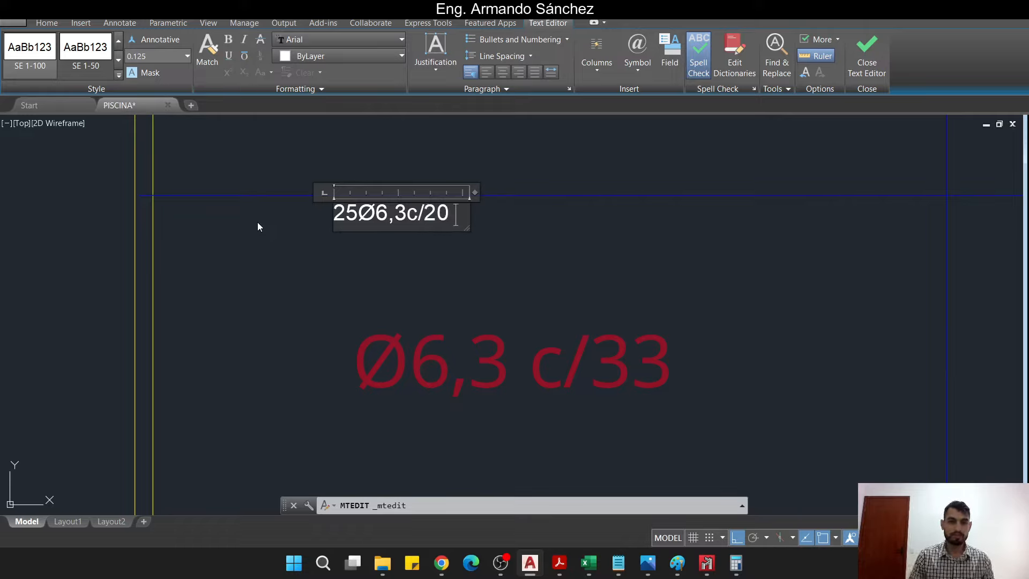
pyautogui.write('20')
pyautogui.press('Return')
pyautogui.write('C=')
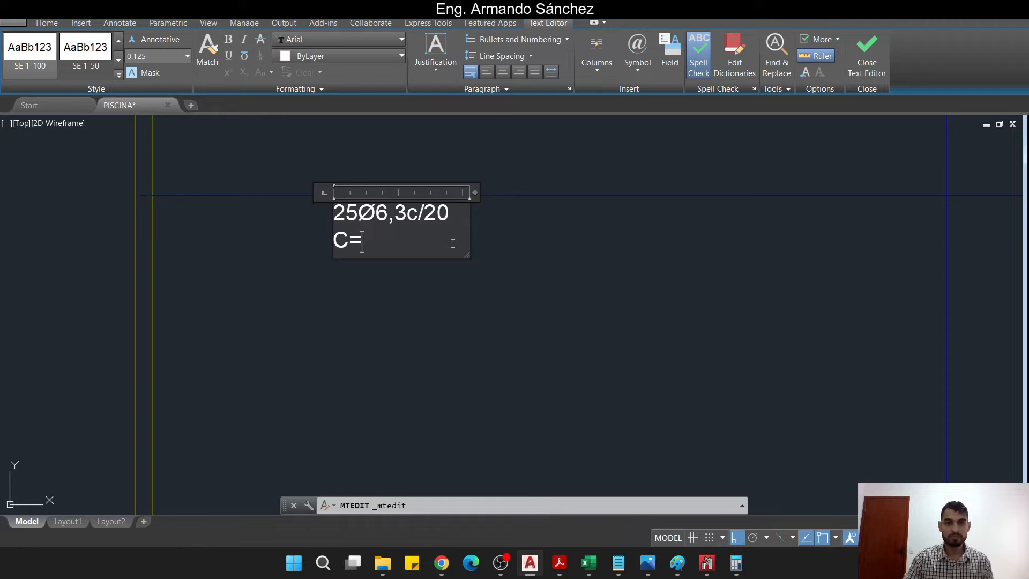
pyautogui.click(510, 249)
# Check the horizontal blue bar's length and complete the label's second line as "C= 722"
pyautogui.click(650, 195)
pyautogui.scroll(-2, 434, 259)
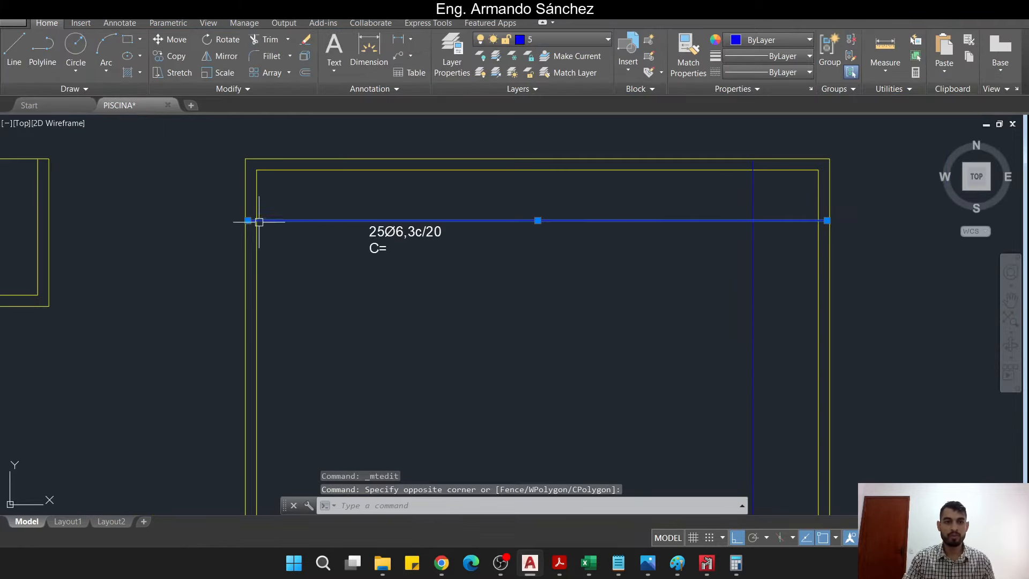
pyautogui.moveTo(248, 220)
pyautogui.scroll(3, 381, 231)
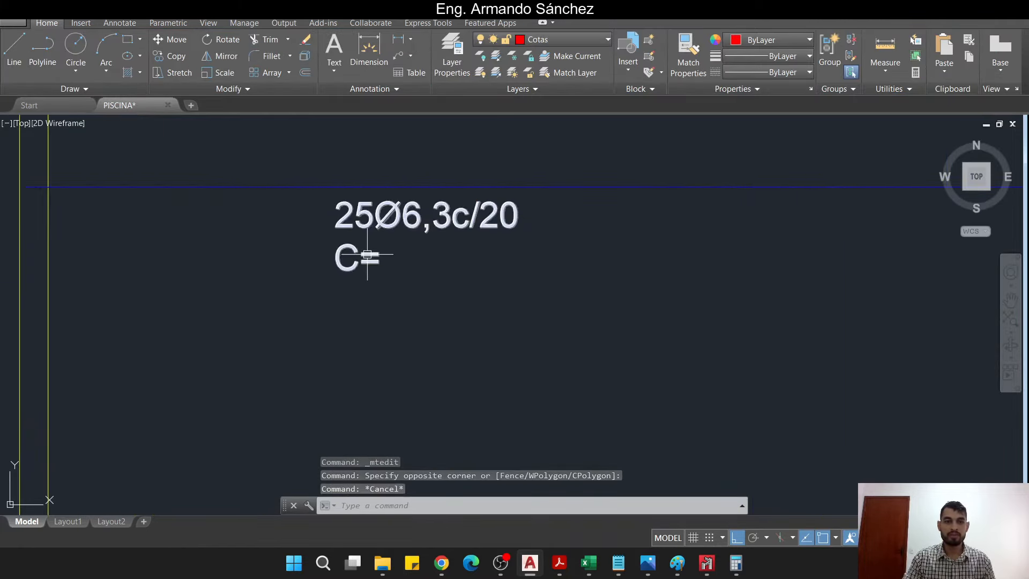
pyautogui.doubleClick(396, 258)
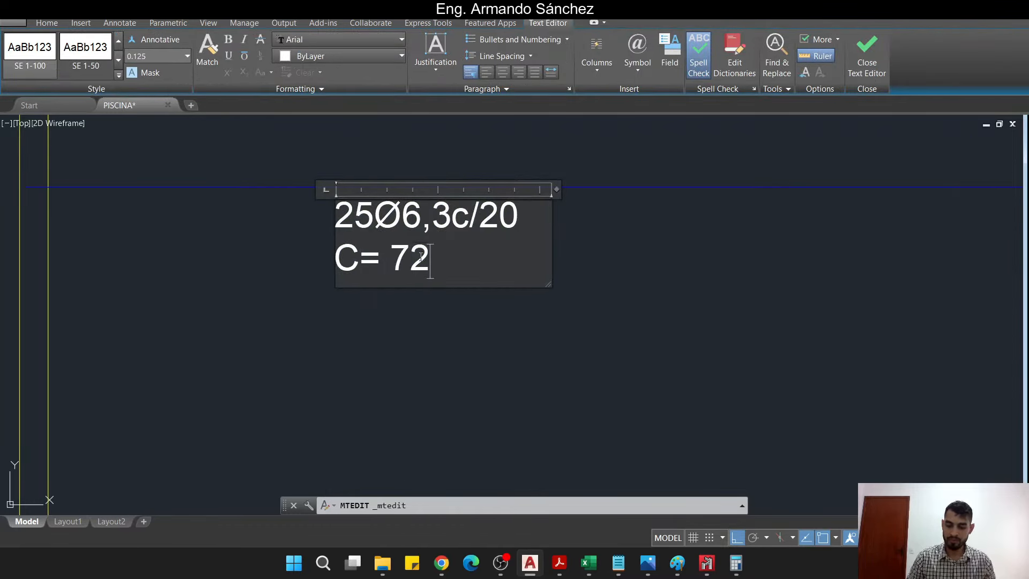
pyautogui.click(501, 333)
# Adjust the width of the text frame of the 25Ø6,3c/20 label
pyautogui.click(506, 307)
pyautogui.click(443, 269)
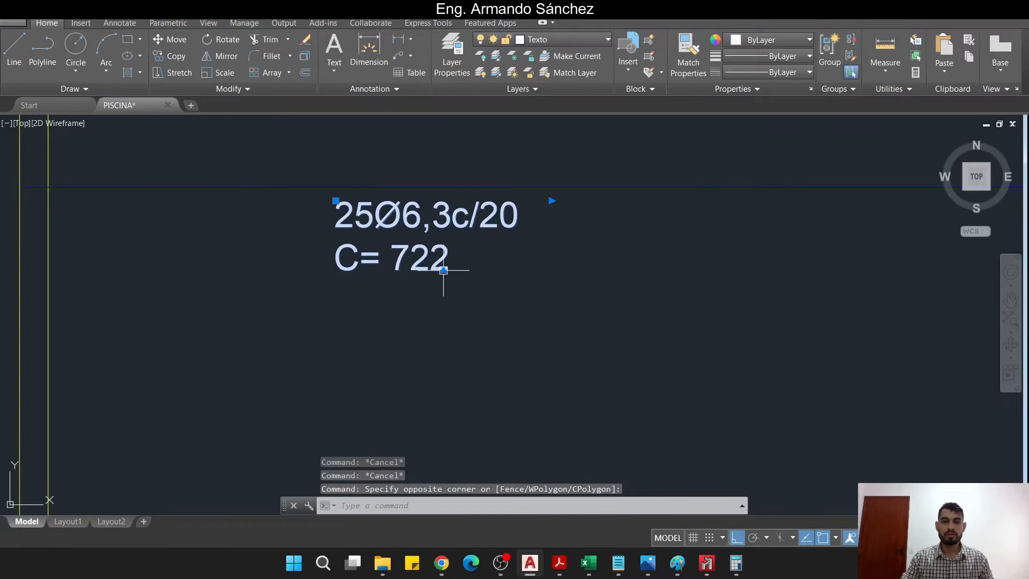
pyautogui.click(553, 201)
pyautogui.click(634, 201)
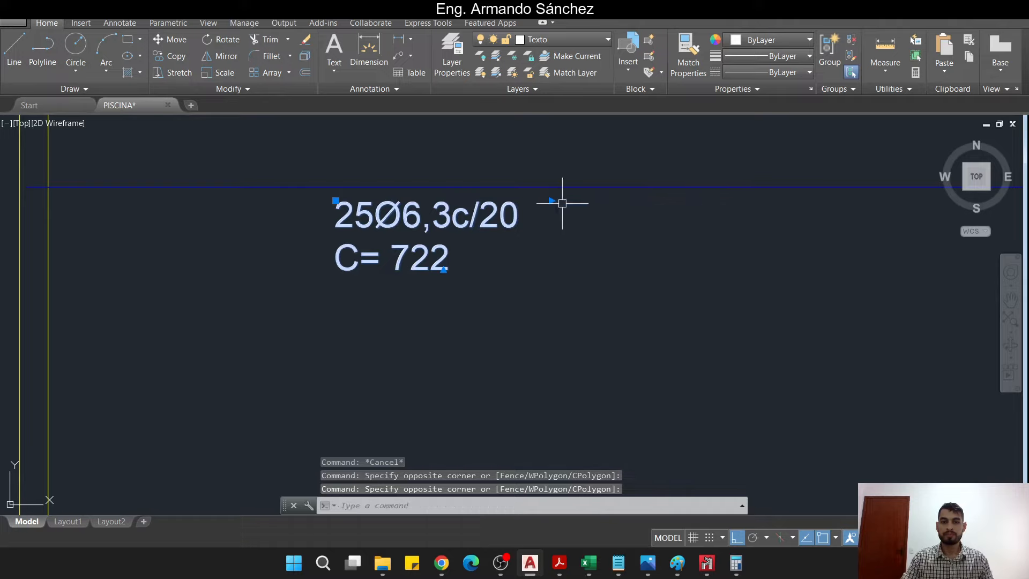
pyautogui.click(555, 201)
pyautogui.click(557, 202)
pyautogui.click(556, 202)
pyautogui.click(552, 200)
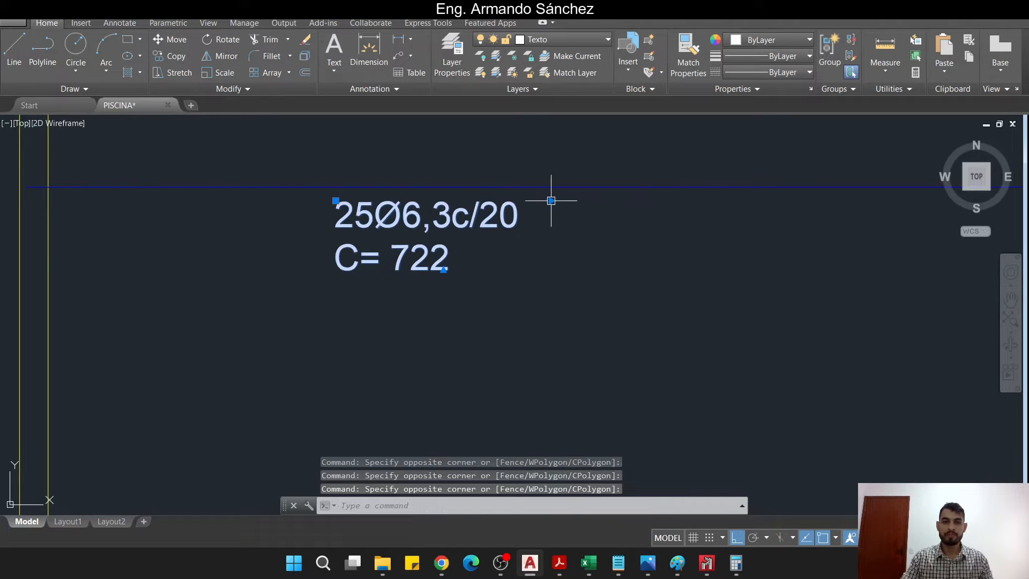
# Widen the 25Ø6,3c/20 C= 722 text box so the whole label fits on a single line
pyautogui.click(551, 200)
pyautogui.click(675, 204)
pyautogui.press('Escape')
pyautogui.press('Escape')
pyautogui.scroll(-4, 415, 251)
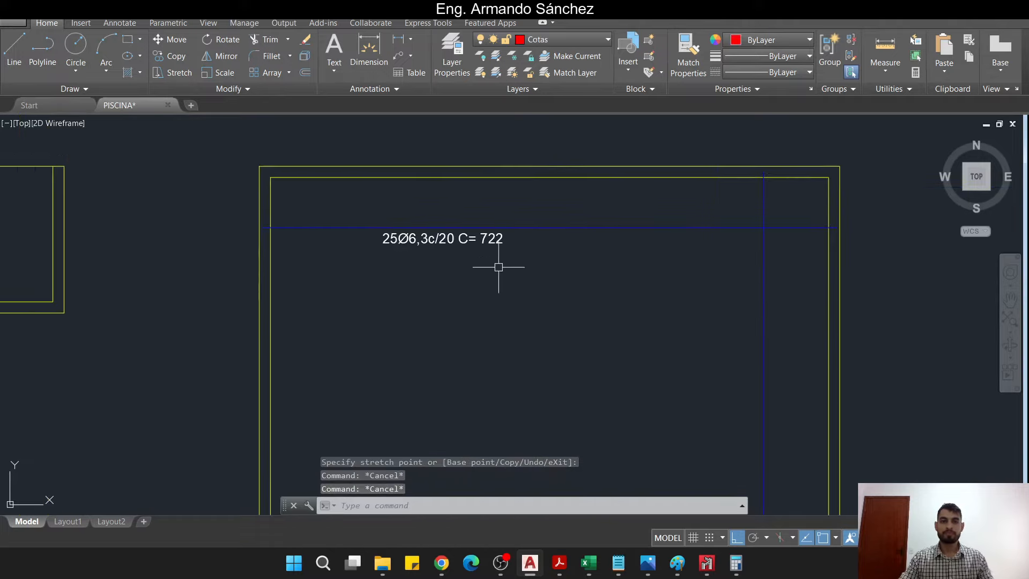
# Copy the horizontal bar's label to the lower part of the slab, beside the vertical blue bar
pyautogui.moveTo(499, 268); pyautogui.dragTo(446, 236, button='middle')
pyautogui.press('Escape')
pyautogui.click(394, 212)
pyautogui.write('co')
pyautogui.press('space')
pyautogui.click(392, 213)
pyautogui.moveTo(614, 340); pyautogui.dragTo(443, 160, button='middle')
pyautogui.press('F8')
pyautogui.click(458, 276)
pyautogui.press('Escape')
pyautogui.press('Escape')
# Rotate the copied label to vertical so it reads upward, parallel to the vertical bar
pyautogui.click(464, 296)
pyautogui.click(442, 266)
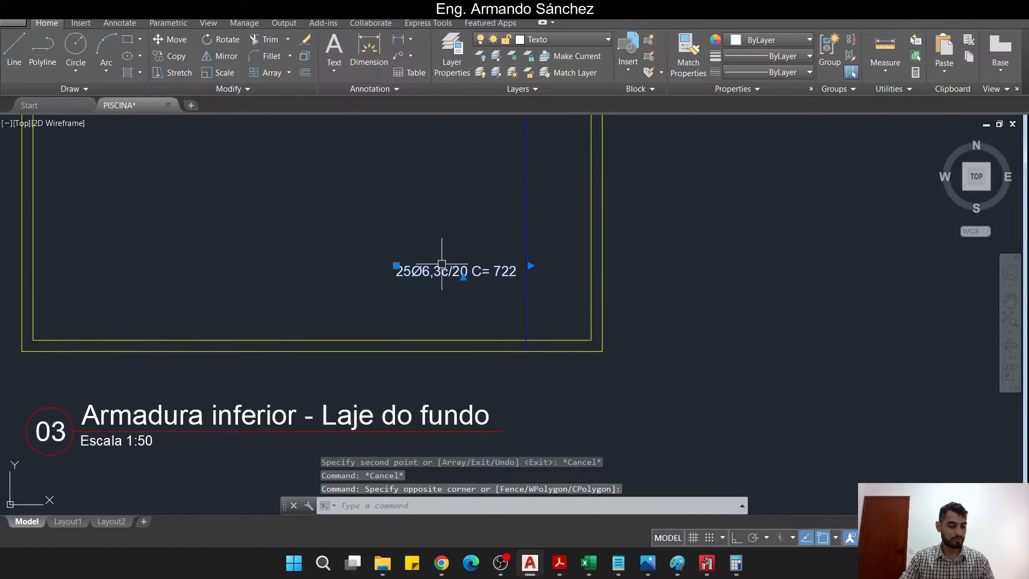
pyautogui.write('ro')
pyautogui.press('space')
pyautogui.click(466, 240)
pyautogui.click(466, 193)
# Move the rotated label horizontally closer to the vertical bar
pyautogui.click(517, 279)
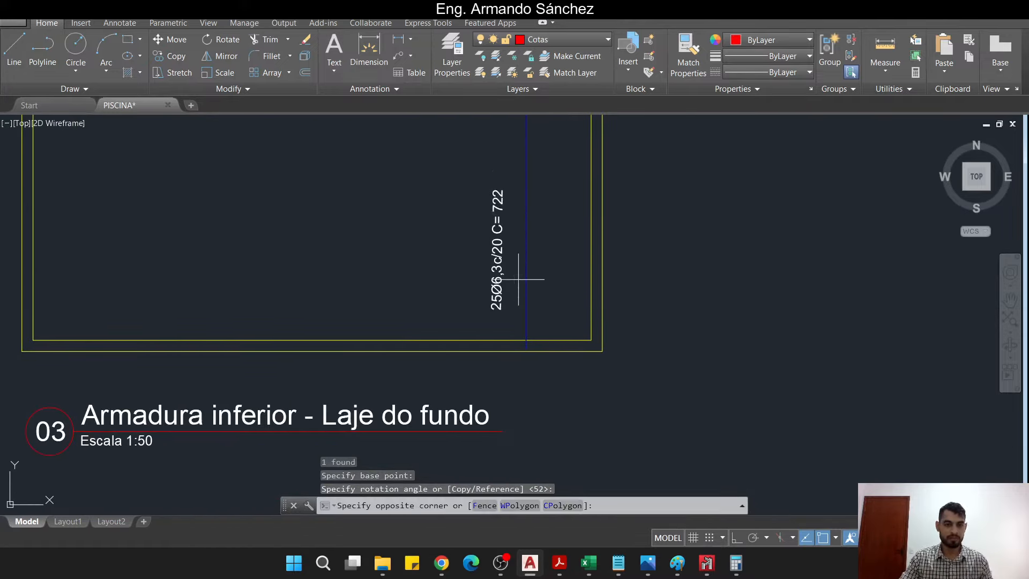
pyautogui.click(493, 265)
pyautogui.scroll(2, 505, 267)
pyautogui.write('m')
pyautogui.press('space')
pyautogui.click(281, 283)
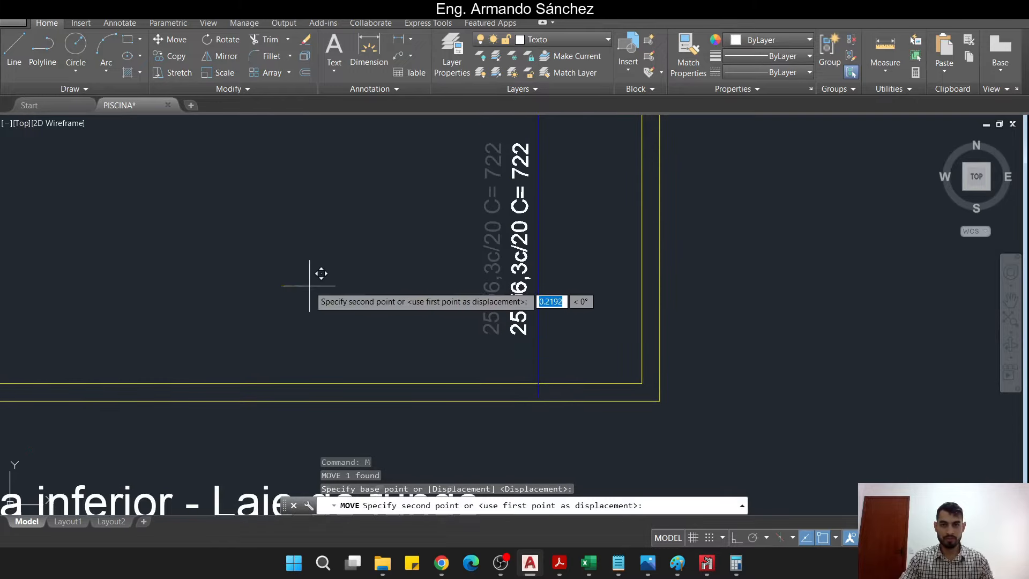
pyautogui.click(308, 285)
pyautogui.press('Escape')
pyautogui.press('Escape')
pyautogui.scroll(-2, 493, 346)
pyautogui.moveTo(512, 313); pyautogui.dragTo(513, 338, button='middle')
pyautogui.click(536, 210)
pyautogui.click(523, 419)
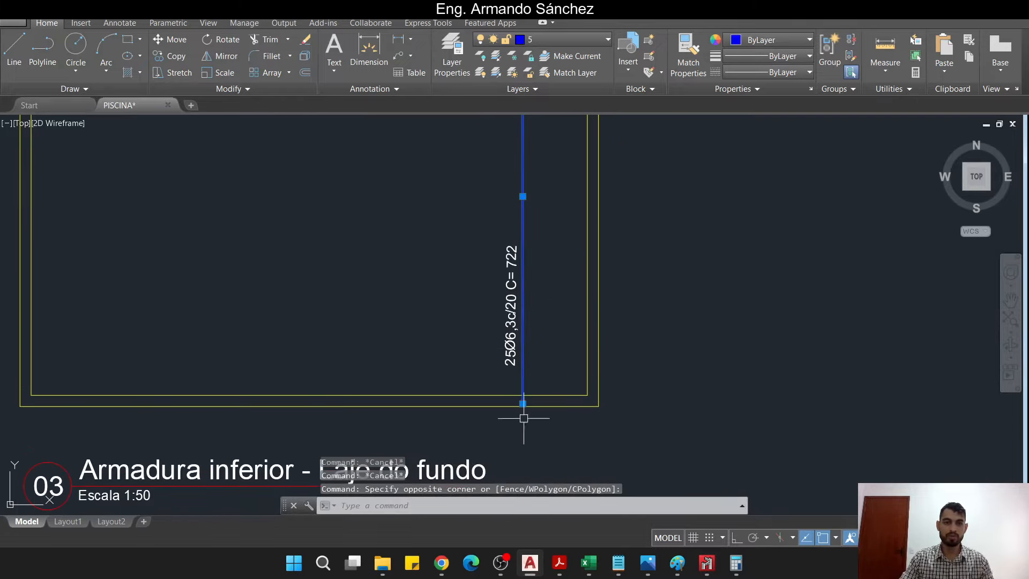
pyautogui.press('Escape')
pyautogui.press('Escape')
pyautogui.scroll(2, 529, 283)
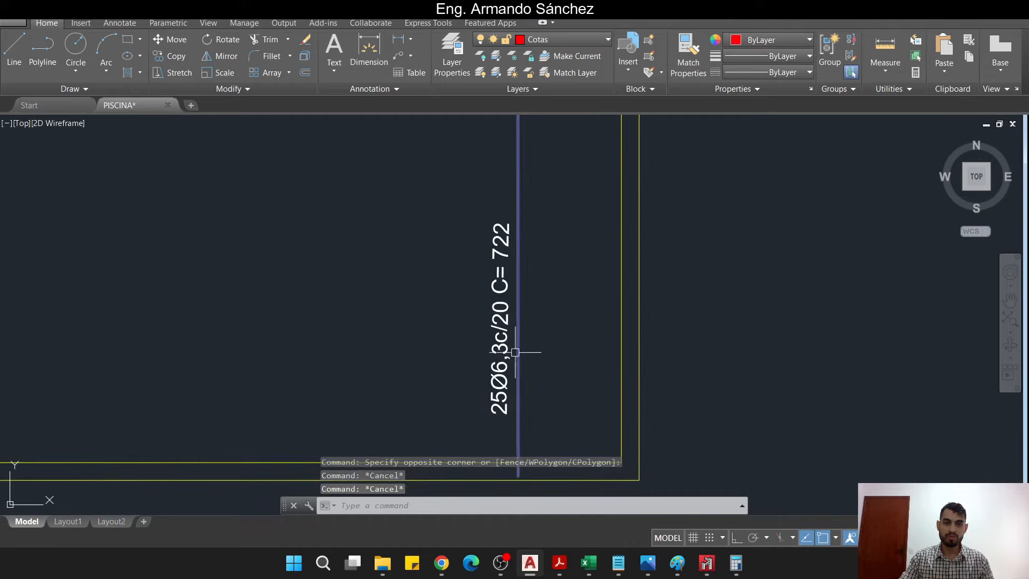
# Measure the bottom slab's horizontal distance between the inner wall faces
pyautogui.scroll(-4, 643, 349)
pyautogui.write('dist')
pyautogui.press('space')
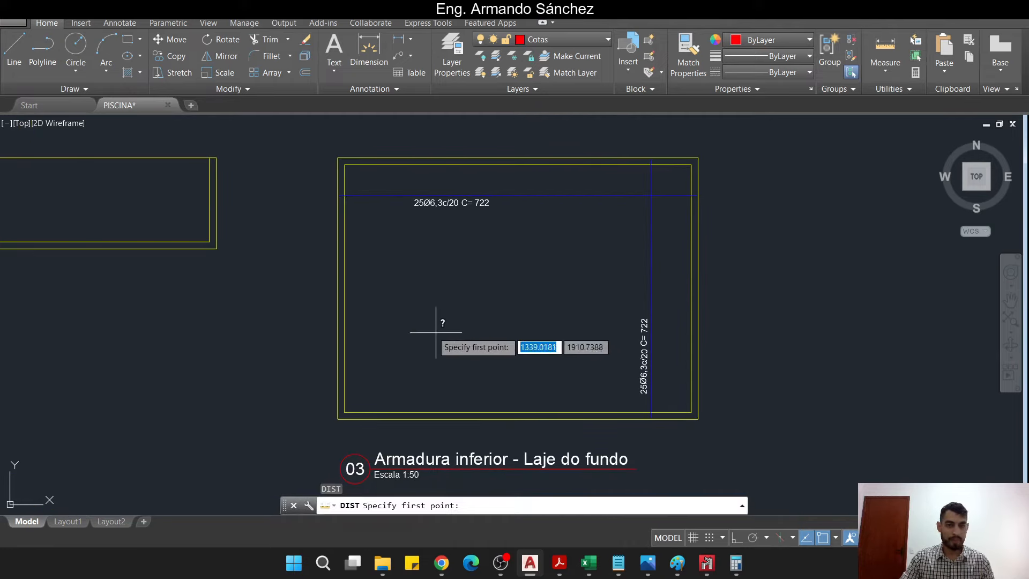
pyautogui.click(518, 288)
pyautogui.press('Escape')
pyautogui.press('Escape')
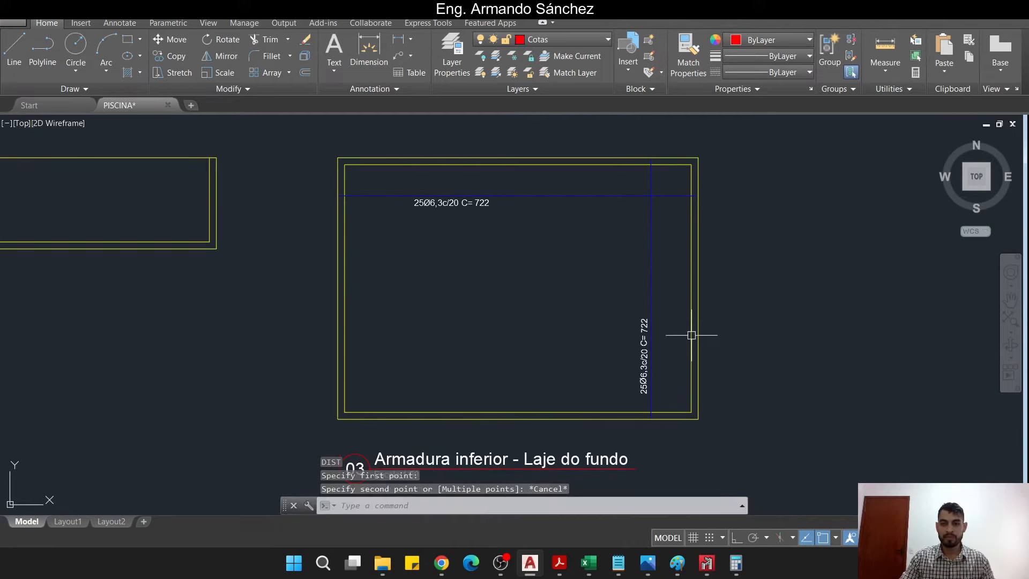
# Switch to Calculator, compute 7 ÷ 0,2 for the number of vertical bars, and return to the drawing
pyautogui.click(745, 565)
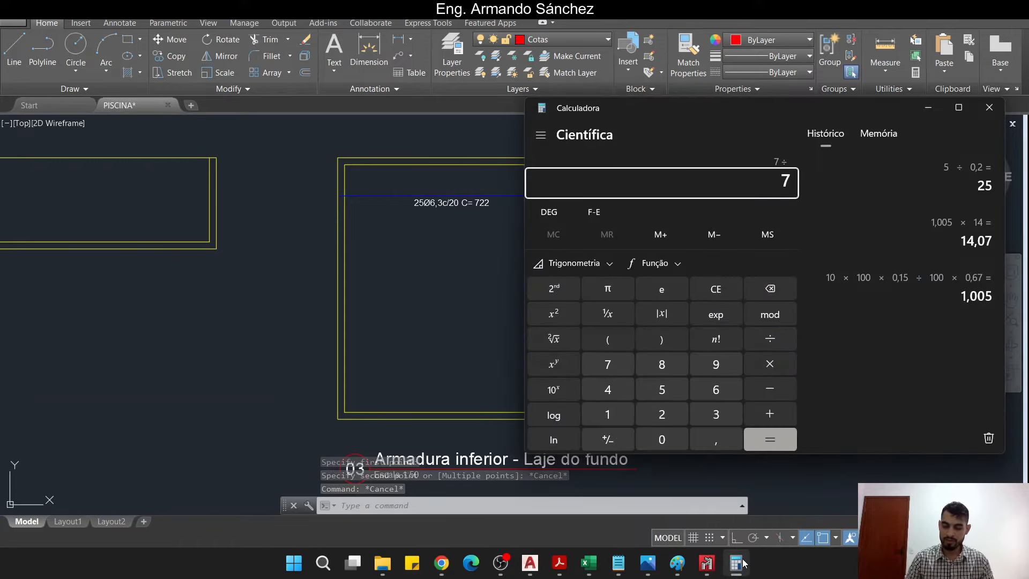
pyautogui.write('0,2')
pyautogui.press('Return')
pyautogui.click(549, 479)
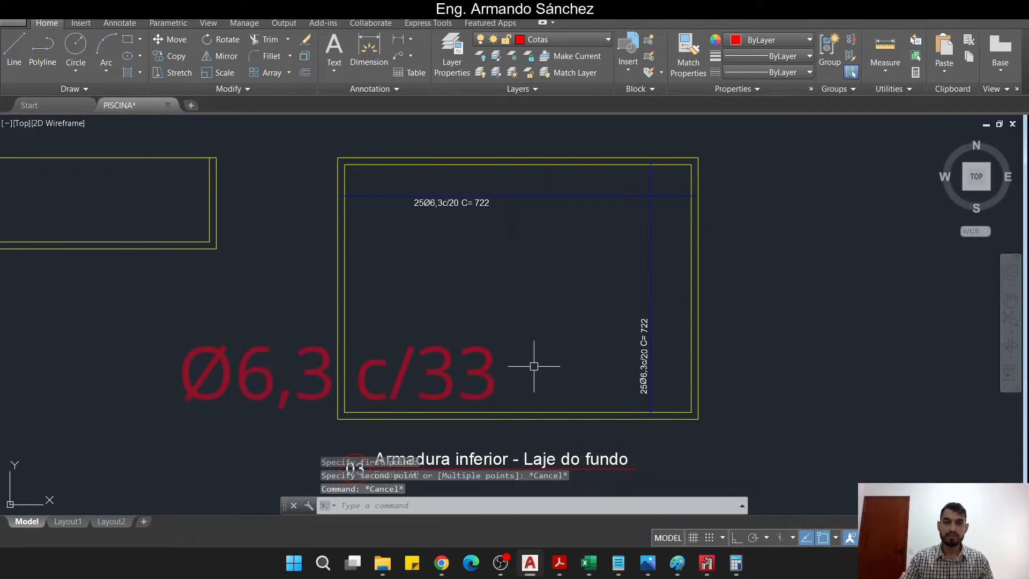
# Change the vertical bar's label to 35Ø6,3c/20 C= 522
pyautogui.scroll(3, 632, 373)
pyautogui.doubleClick(659, 409)
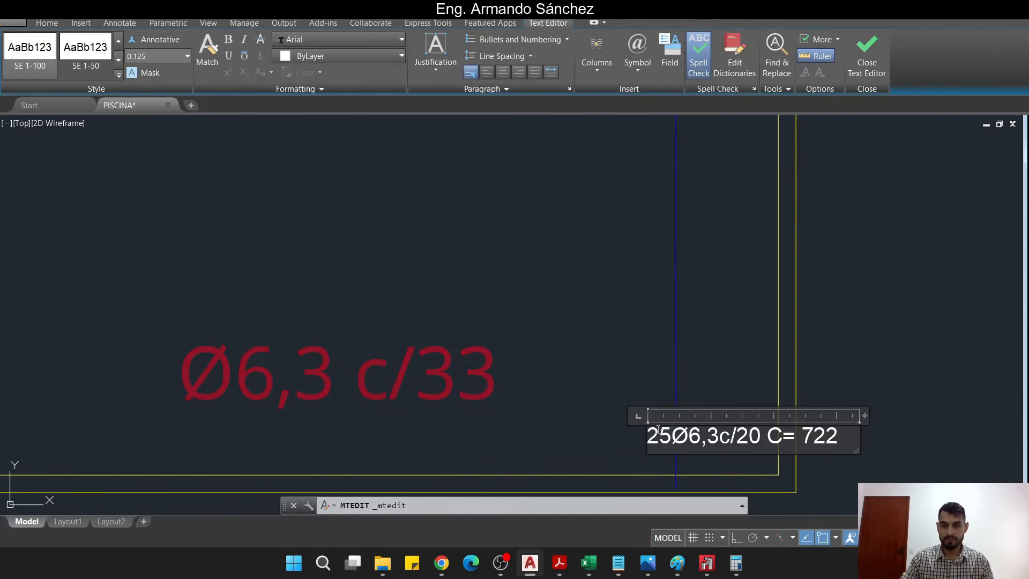
pyautogui.write('3')
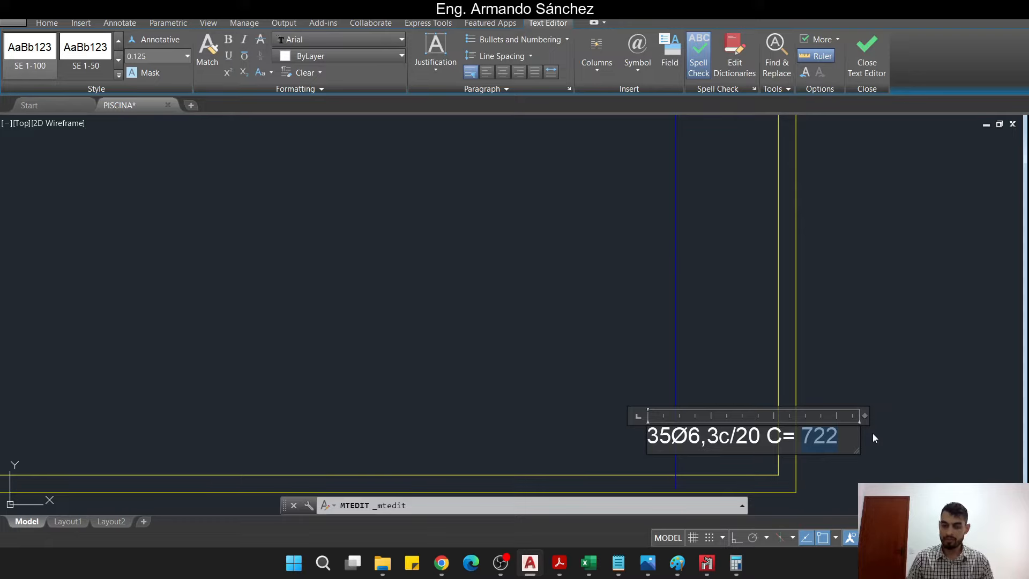
pyautogui.write('522')
pyautogui.click(558, 359)
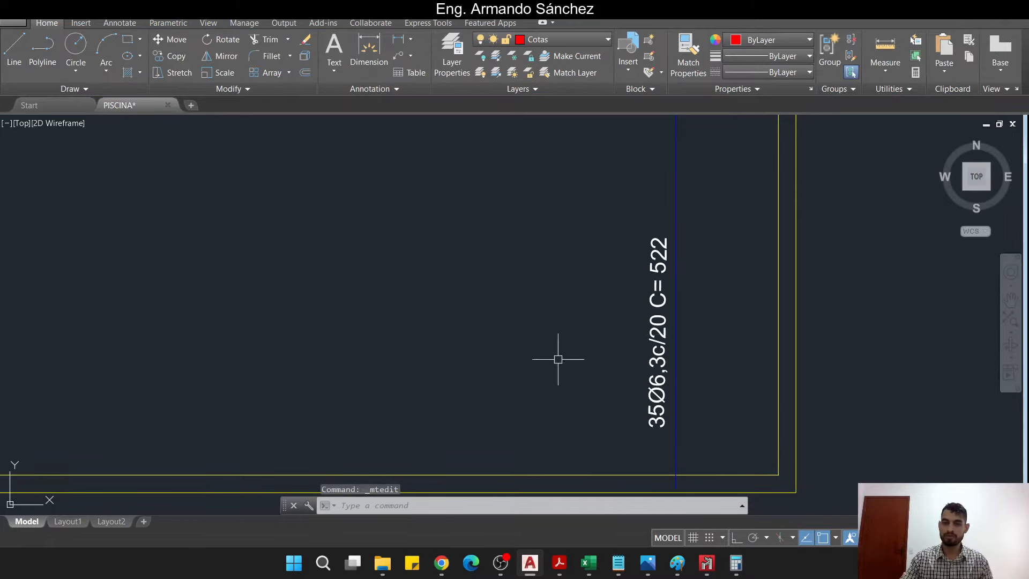
pyautogui.press('Escape')
# Copy the whole Armadura inferior plan with its bars, labels and title horizontally to the empty area beside it
pyautogui.scroll(-3, 689, 386)
pyautogui.scroll(-2, 573, 308)
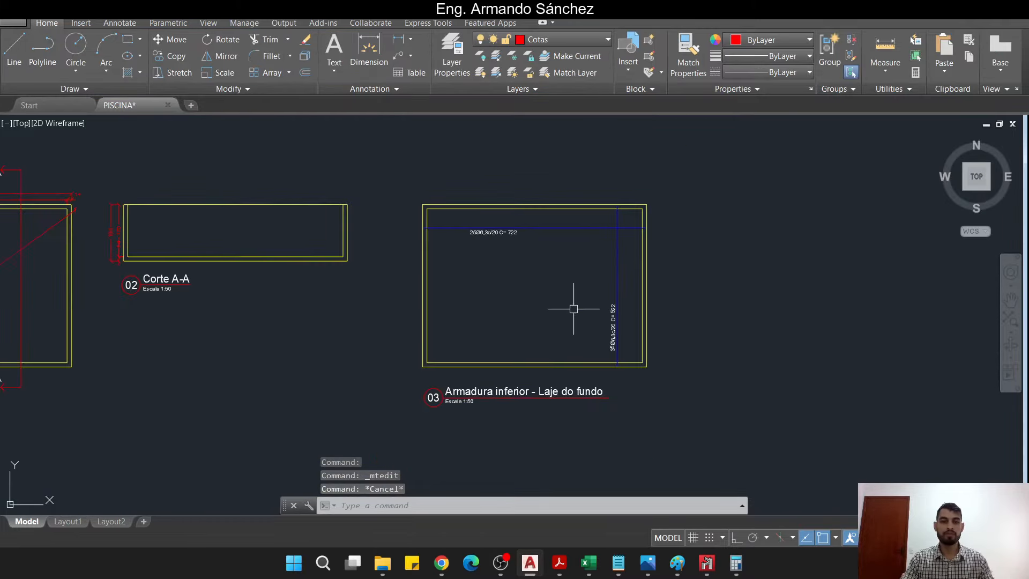
pyautogui.moveTo(537, 407); pyautogui.dragTo(468, 437, button='middle')
pyautogui.press('Escape')
pyautogui.press('Escape')
pyautogui.click(643, 449)
pyautogui.click(343, 202)
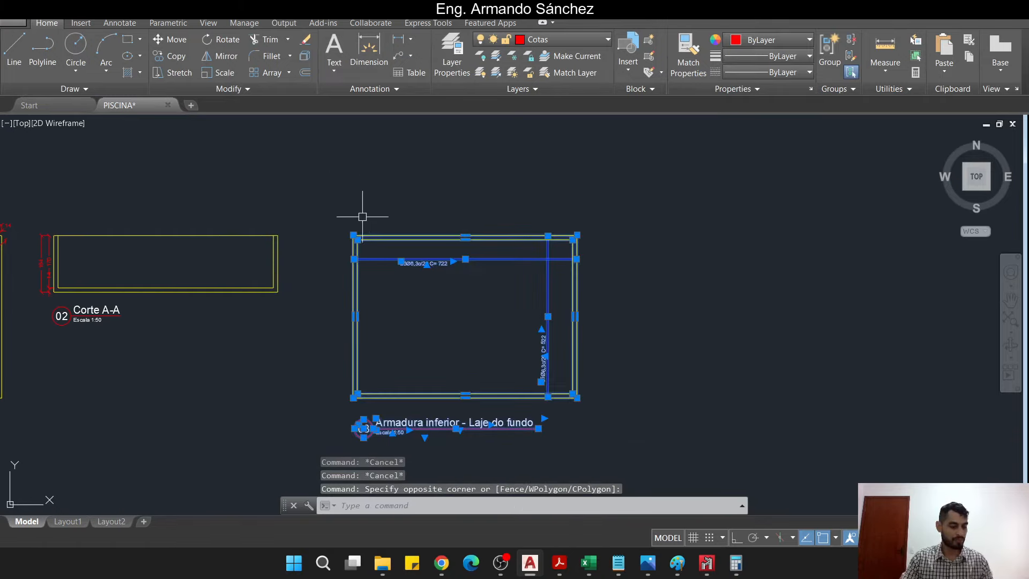
pyautogui.write('co')
pyautogui.press('Return')
pyautogui.click(358, 174)
pyautogui.press('F8')
pyautogui.click(637, 161)
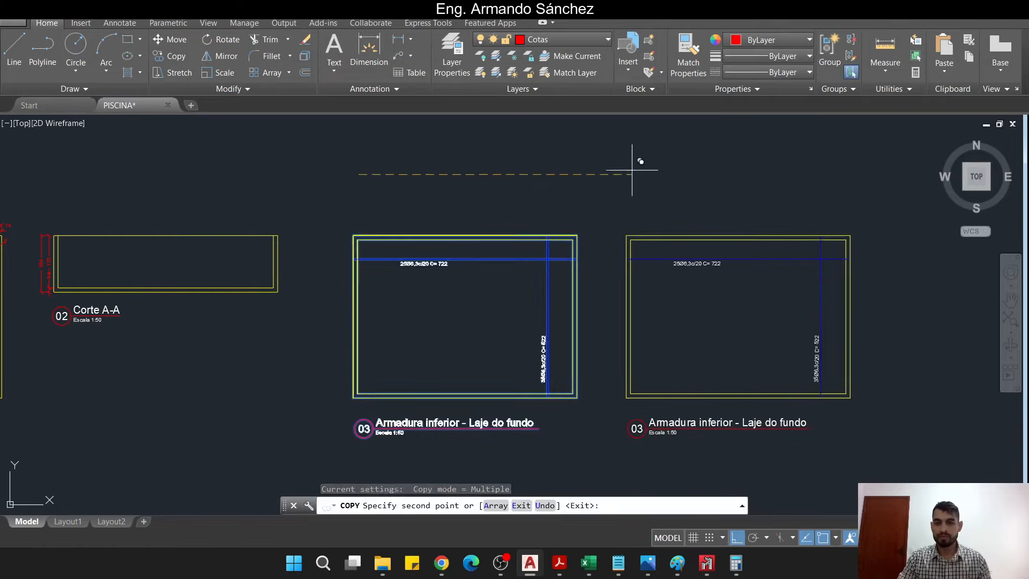
pyautogui.press('Escape')
pyautogui.press('Escape')
# Change the copied plan's title to "Armadura superior - Laje do fundo"
pyautogui.scroll(5, 597, 276)
pyautogui.scroll(2, 581, 355)
pyautogui.doubleClick(513, 395)
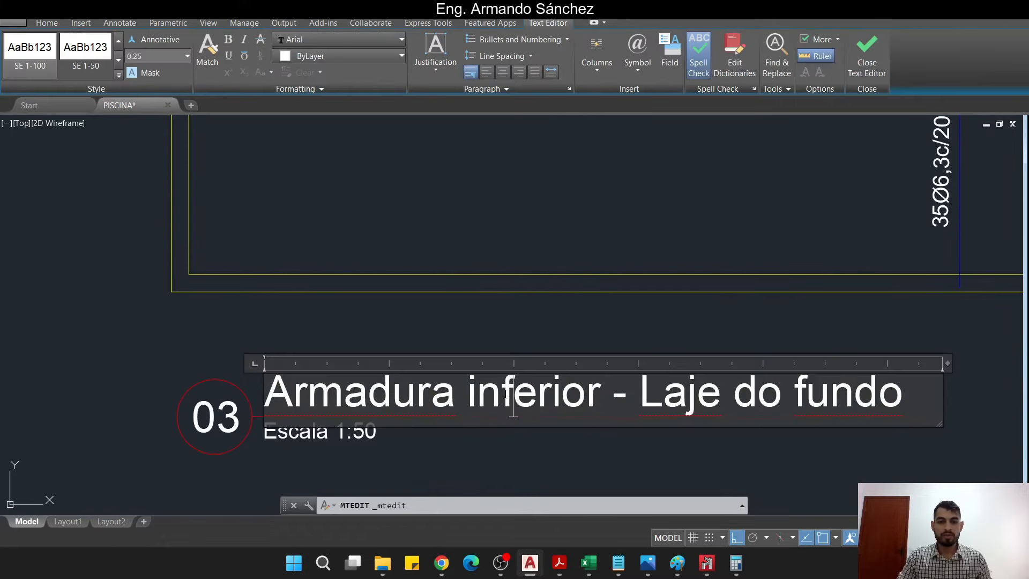
pyautogui.moveTo(501, 393); pyautogui.dragTo(599, 393)
pyautogui.press('capslock')
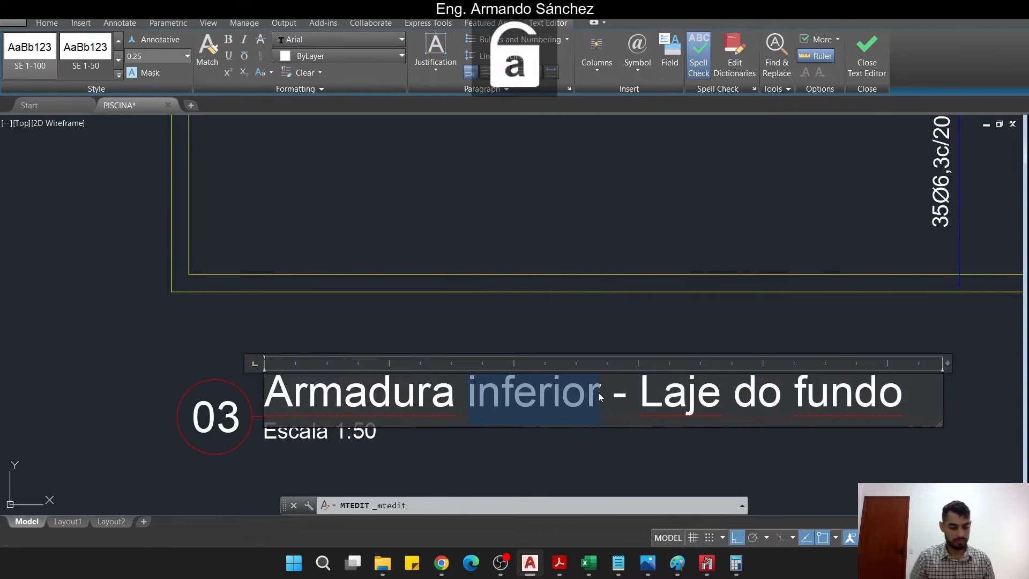
pyautogui.write('s')
pyautogui.press('capslock')
pyautogui.write('U')
pyautogui.press('BackSpace')
pyautogui.write('S')
pyautogui.press('BackSpace')
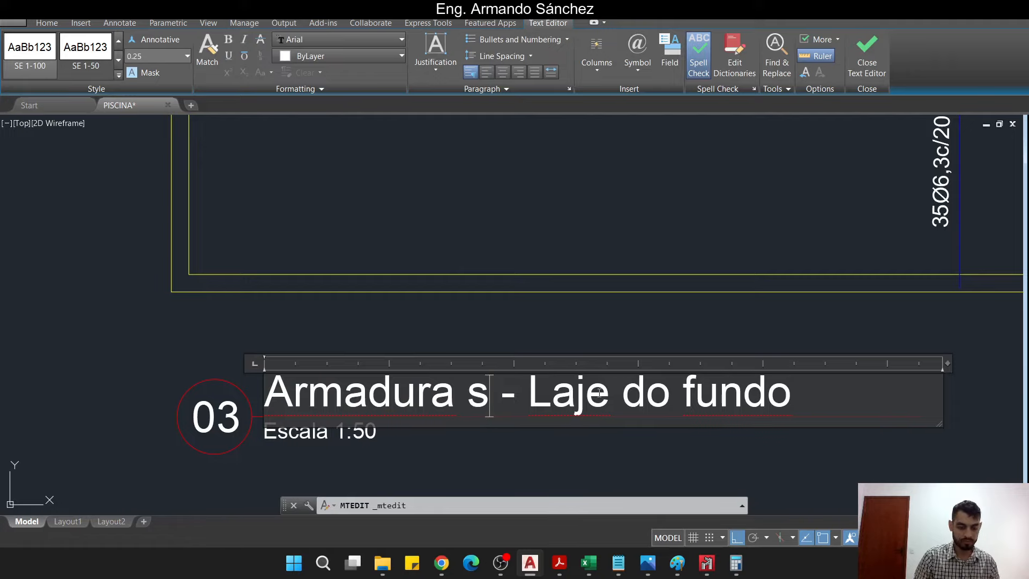
pyautogui.write('UPER')
pyautogui.press('BackSpace')
pyautogui.press('BackSpace')
pyautogui.press('BackSpace')
pyautogui.press('BackSpace')
pyautogui.press('capslock')
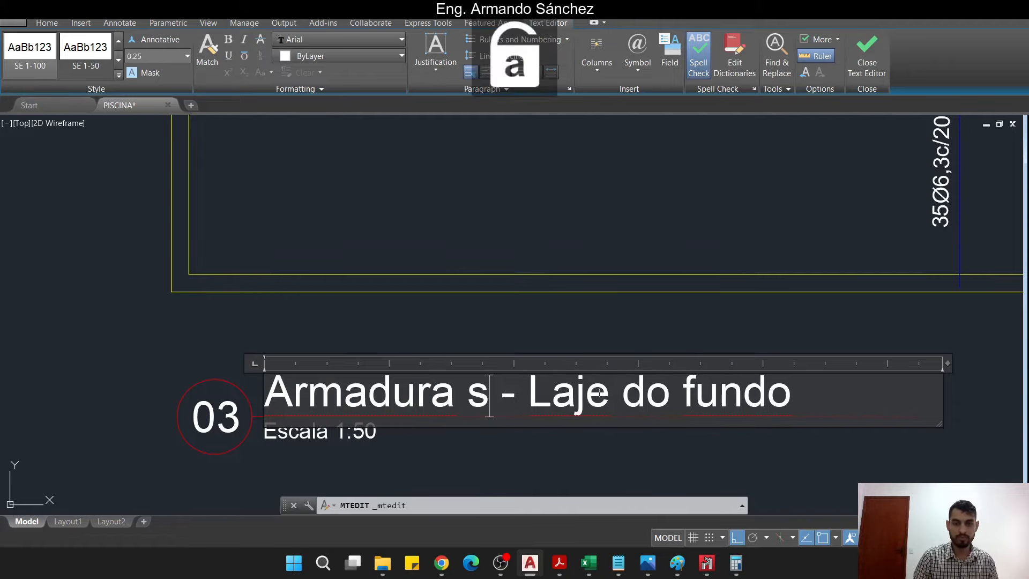
pyautogui.write('uperior')
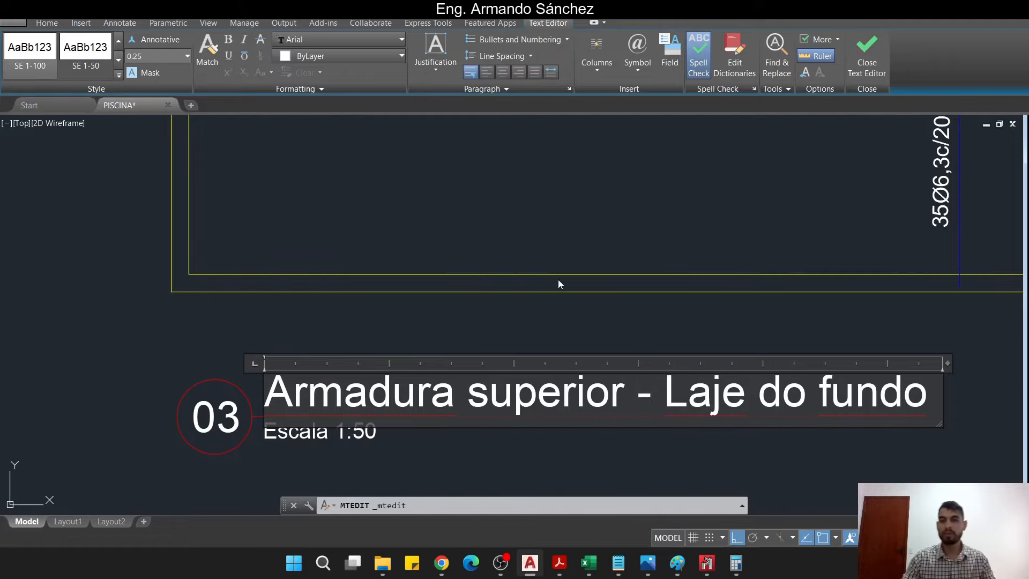
pyautogui.press('Escape')
pyautogui.press('Escape')
pyautogui.scroll(-3, 526, 268)
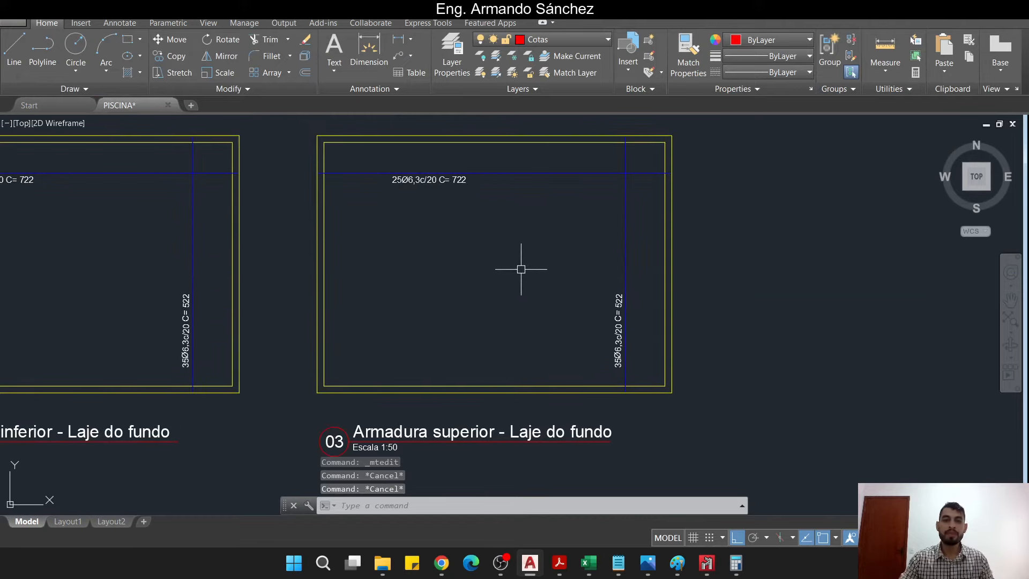
pyautogui.moveTo(481, 256)
pyautogui.mouseDown(button='middle')
pyautogui.moveTo(538, 271)
pyautogui.moveTo(770, 272)
pyautogui.mouseUp(button='middle')
pyautogui.moveTo(478, 294); pyautogui.dragTo(625, 294, button='middle')
pyautogui.doubleClick(420, 188)
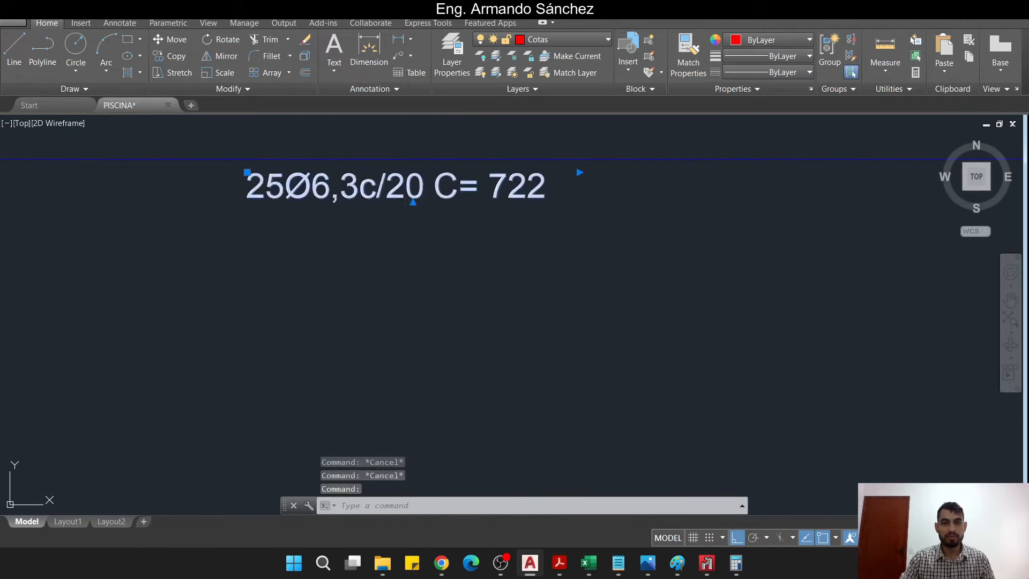
pyautogui.moveTo(423, 185); pyautogui.dragTo(387, 189)
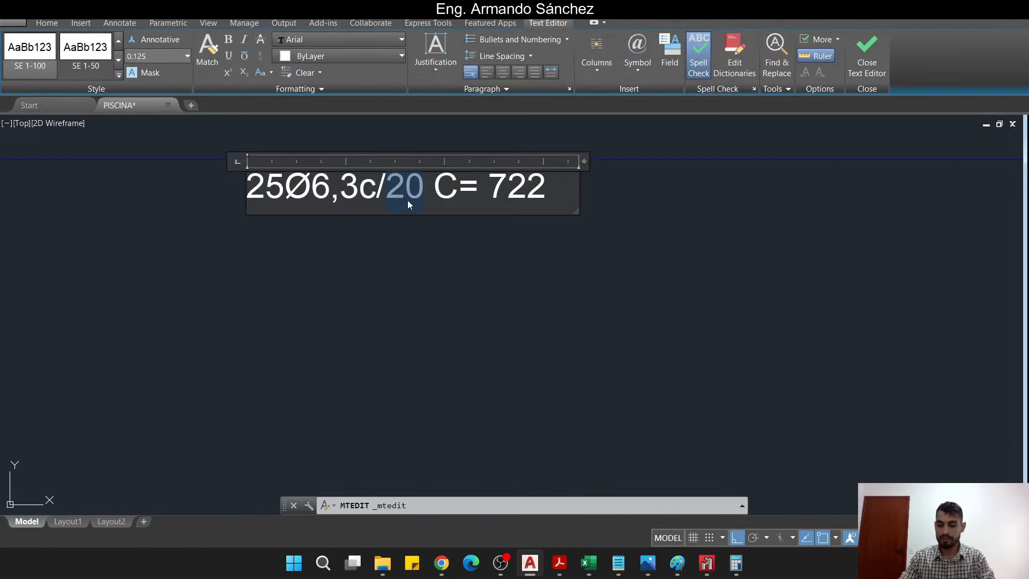
pyautogui.press('Escape')
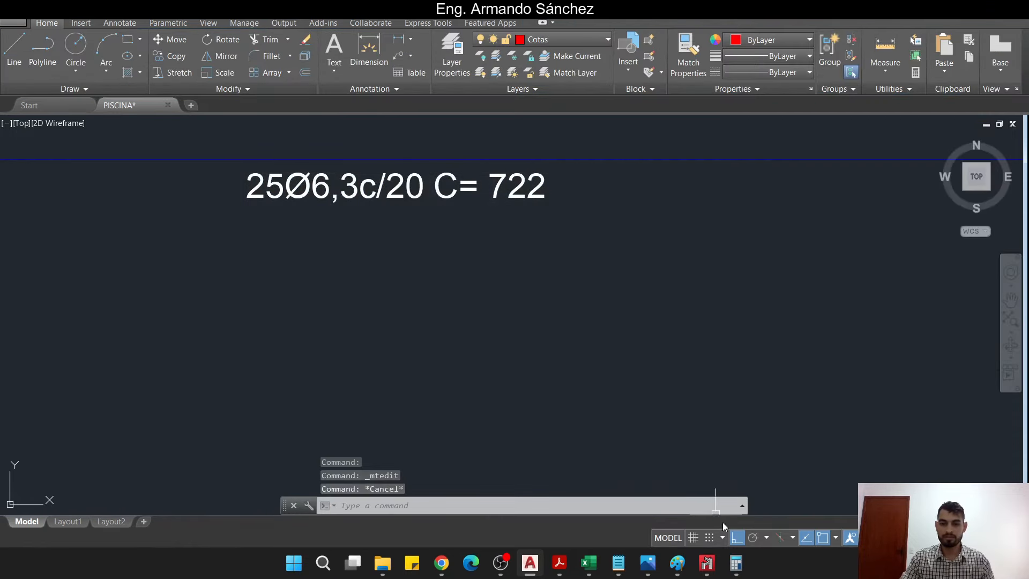
# Switch to Calculator, compute 5 ÷ 0,33 for the number of horizontal bars, and return to the drawing
pyautogui.click(736, 563)
pyautogui.press('Escape')
pyautogui.scroll(-4, 172, 294)
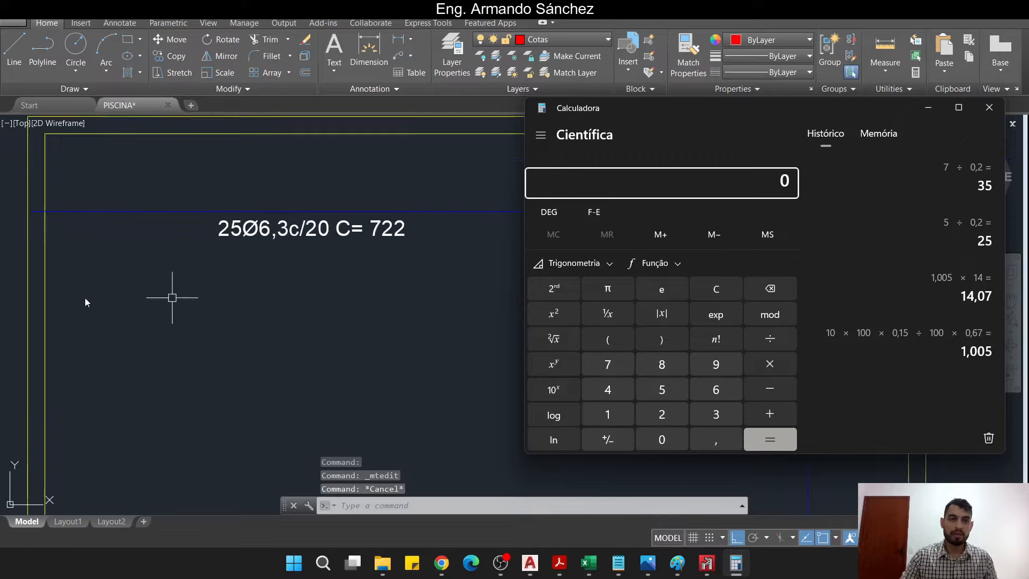
pyautogui.write('5/33')
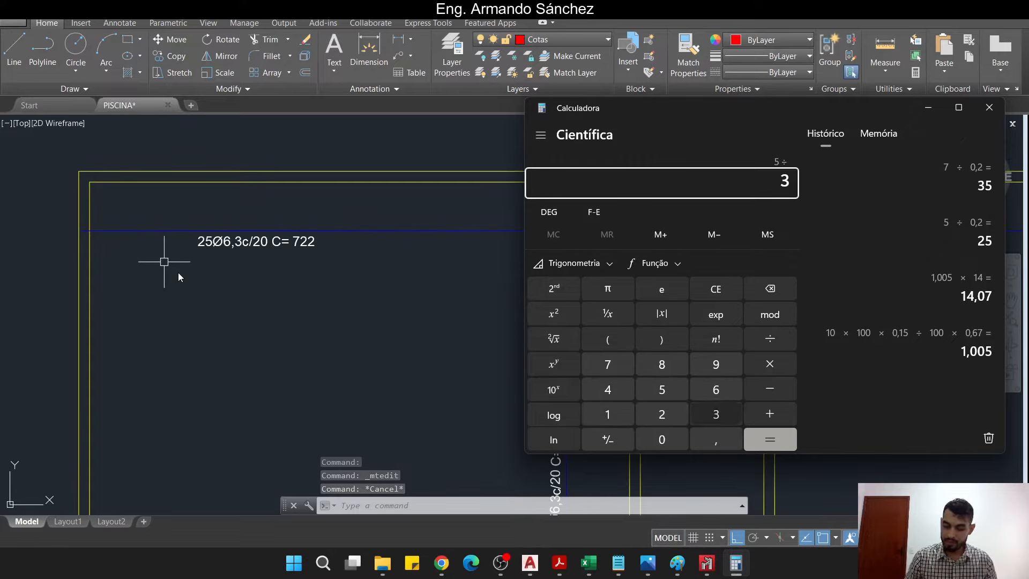
pyautogui.press('Return')
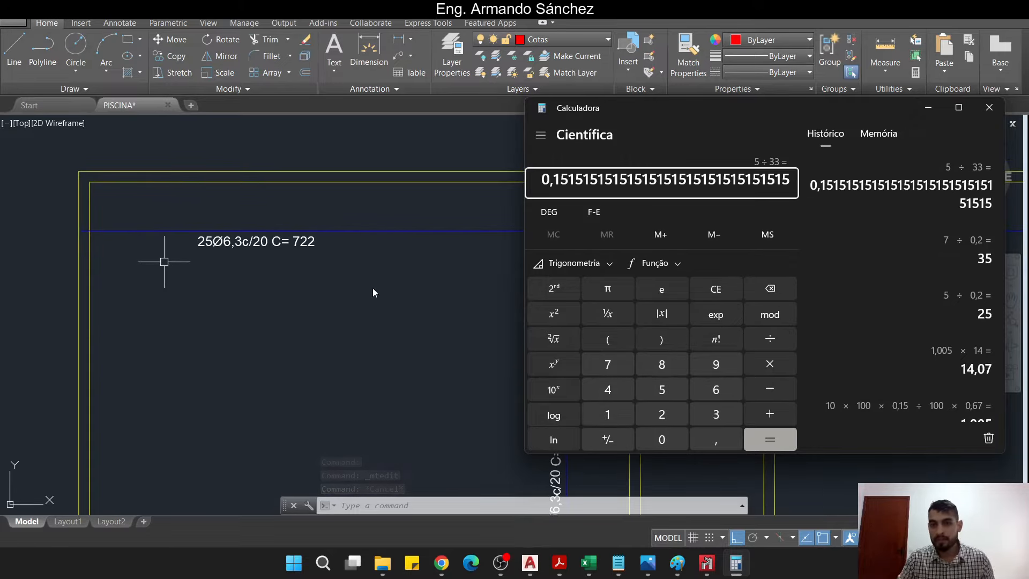
pyautogui.press('Escape')
pyautogui.write('5/0,33')
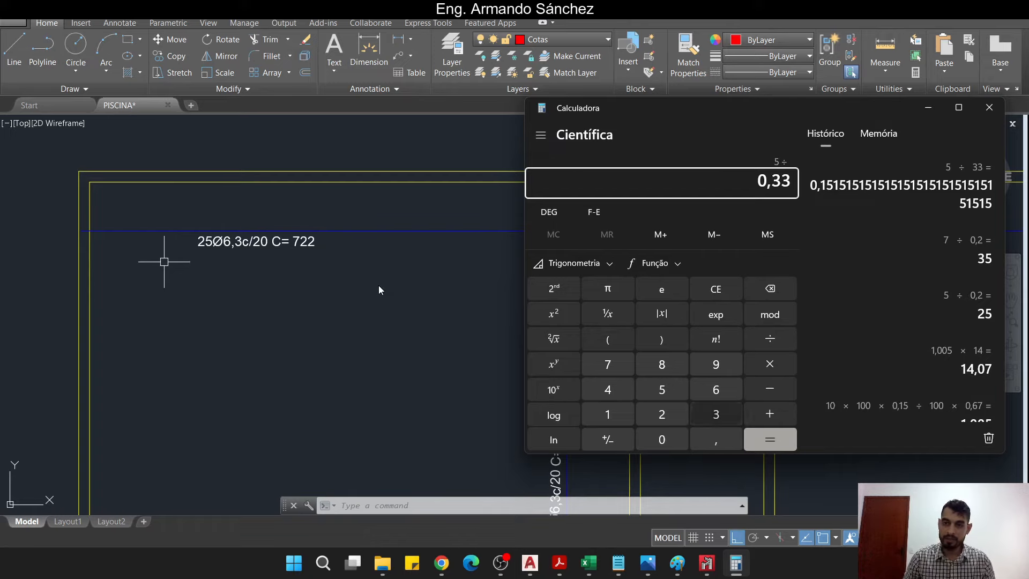
pyautogui.press('Return')
pyautogui.click(394, 281)
# Change the horizontal bar's label in the Armadura inferior plan to 16 bars at spacing 33, reading 16Ø6,3c/33 C= 722
pyautogui.scroll(3, 271, 236)
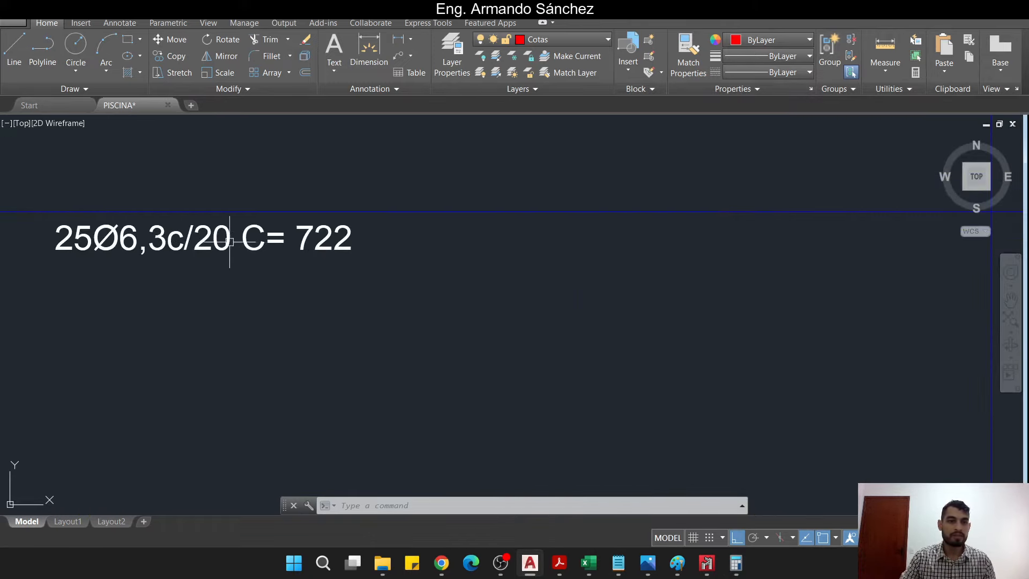
pyautogui.doubleClick(230, 234)
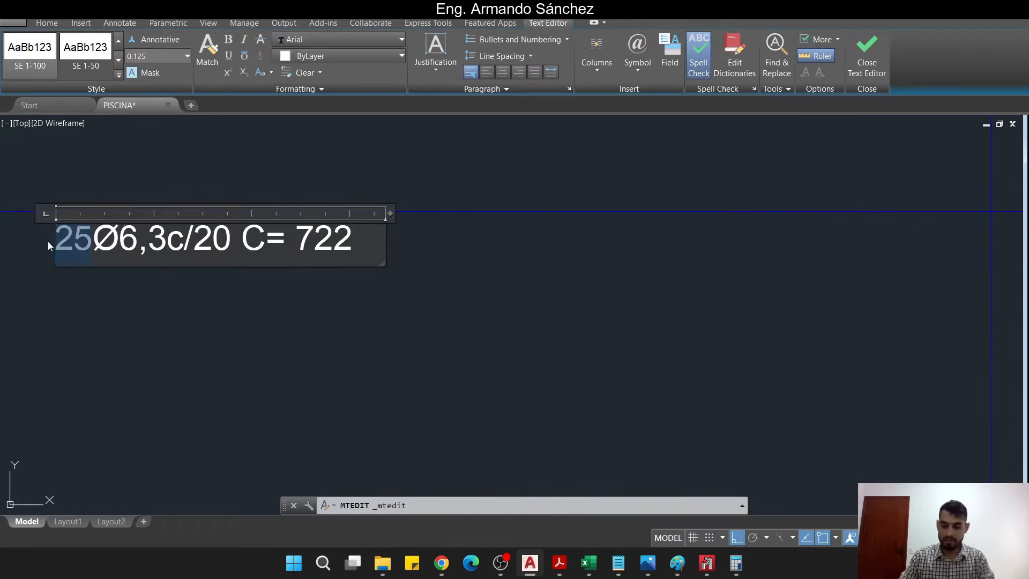
pyautogui.write('16')
pyautogui.click(281, 328)
pyautogui.doubleClick(225, 245)
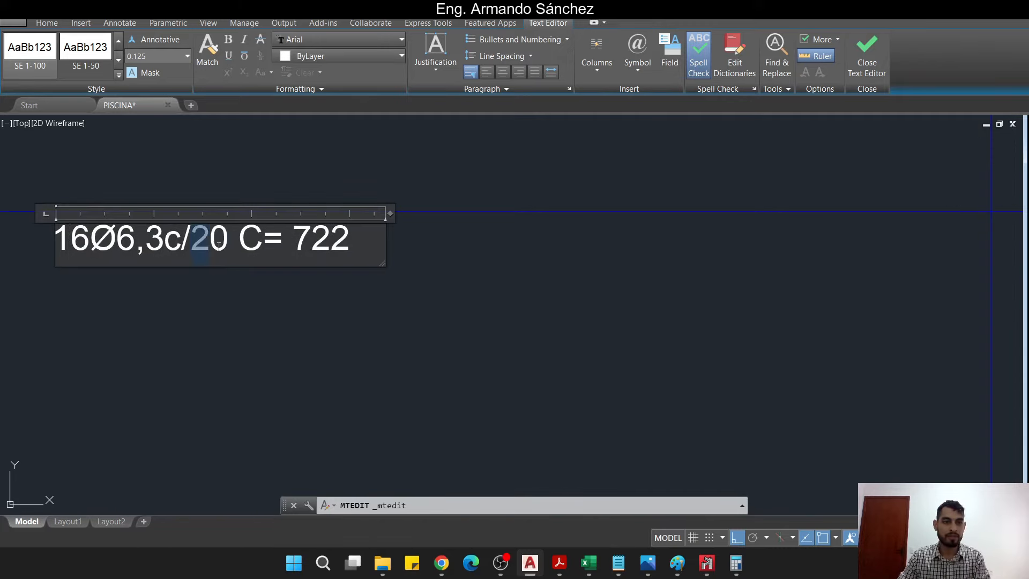
pyautogui.write('33')
pyautogui.click(259, 305)
# Measure the inner horizontal width of the Armadura inferior plan between its side walls
pyautogui.scroll(-3, 289, 268)
pyautogui.scroll(4, 482, 321)
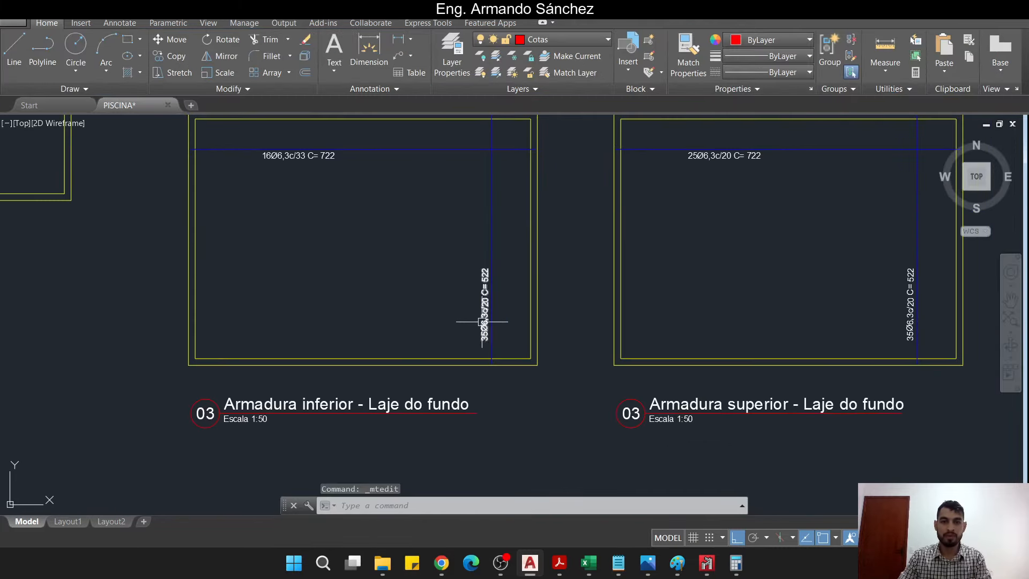
pyautogui.write('di')
pyautogui.press('Return')
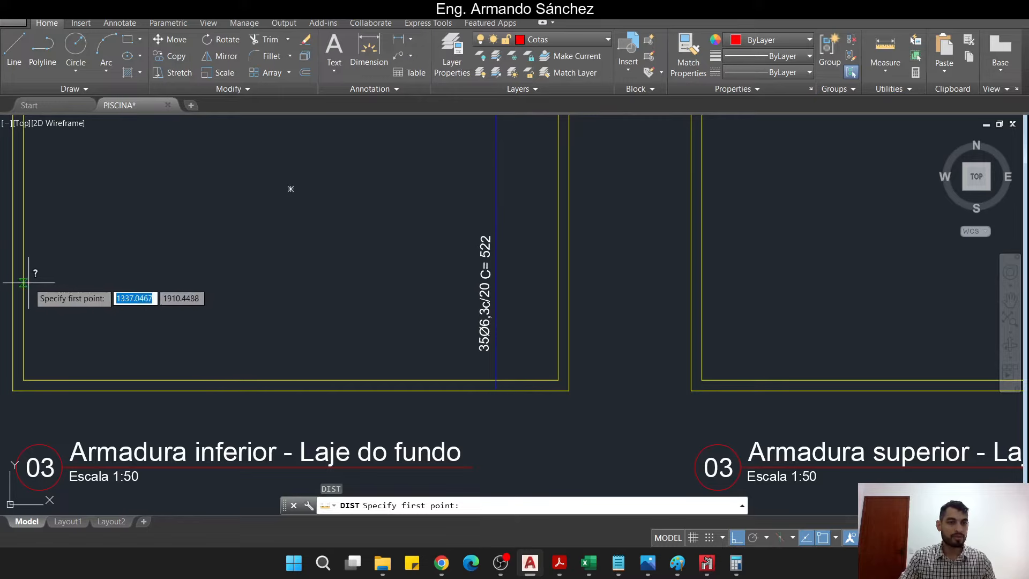
pyautogui.click(23, 282)
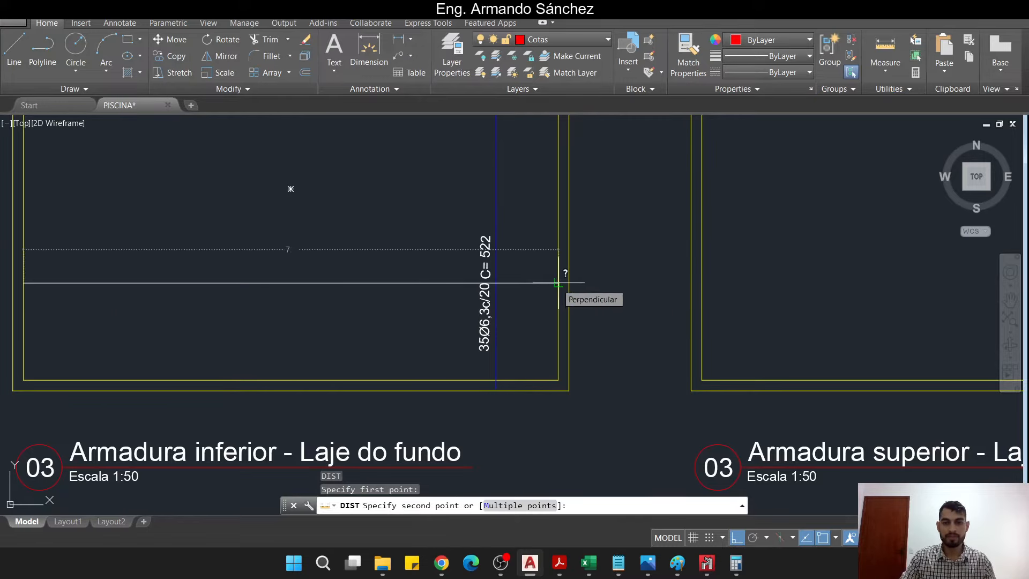
pyautogui.press('Escape')
pyautogui.press('Escape')
# Switch to Calculator, compute 7 ÷ 0,33 for the number of vertical bars, and return to the drawing
pyautogui.click(737, 563)
pyautogui.press('Escape')
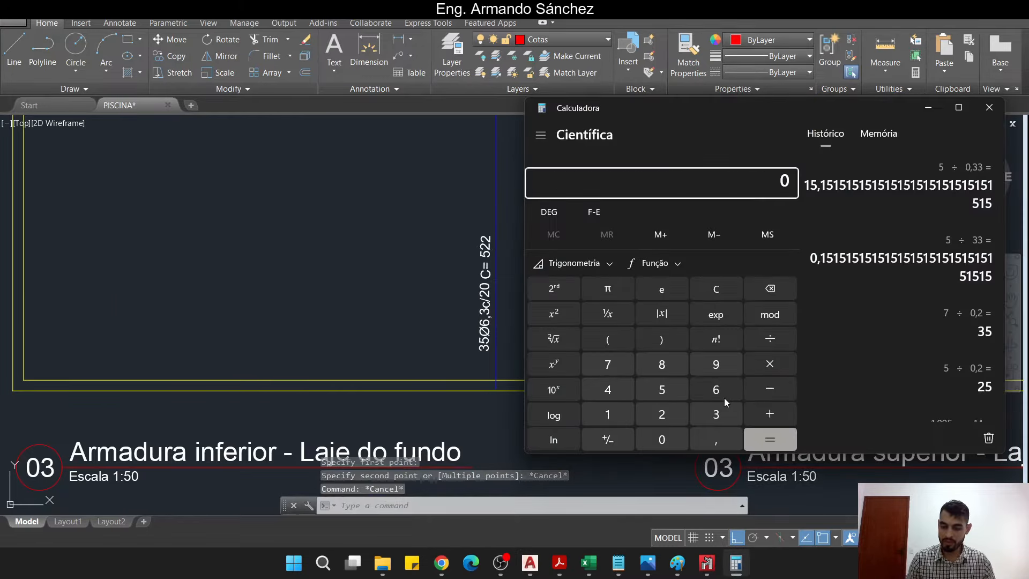
pyautogui.write('7/0,33')
pyautogui.press('Return')
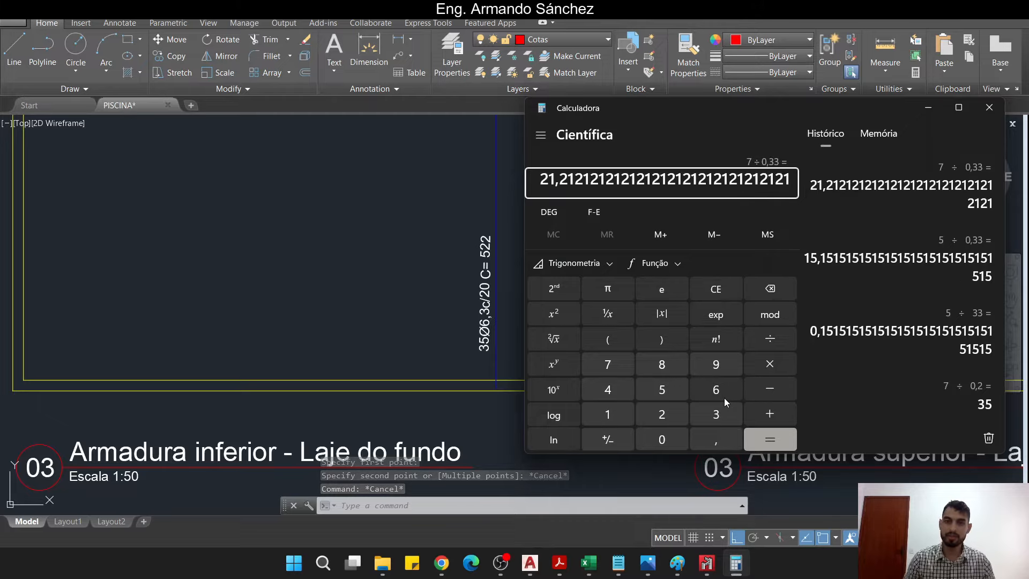
pyautogui.click(416, 273)
# Set the bar count in the vertical bar's label of the Armadura inferior plan to 22 and recheck the Calculator result
pyautogui.scroll(3, 489, 312)
pyautogui.click(461, 358)
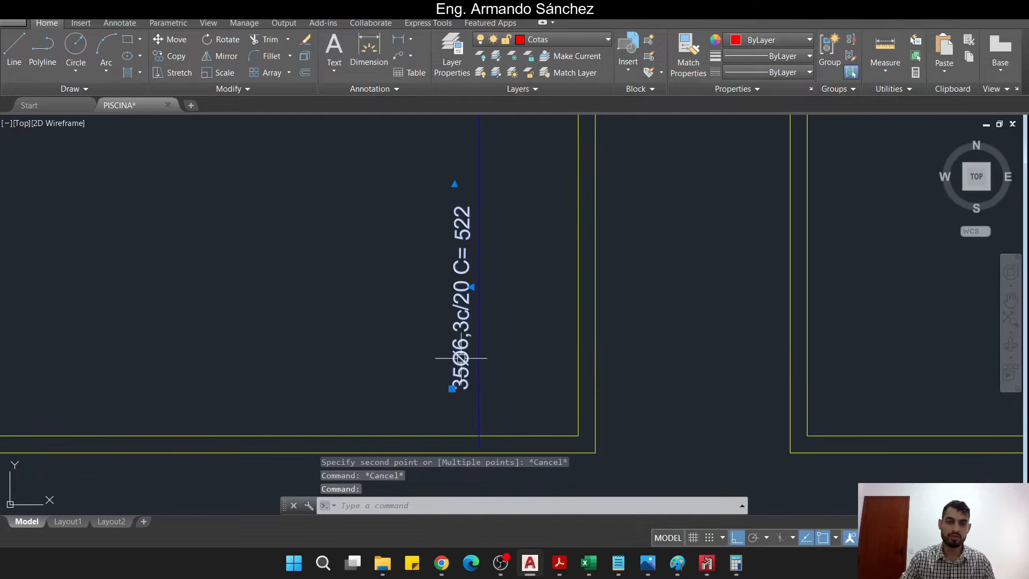
pyautogui.doubleClick(461, 358)
pyautogui.write('22')
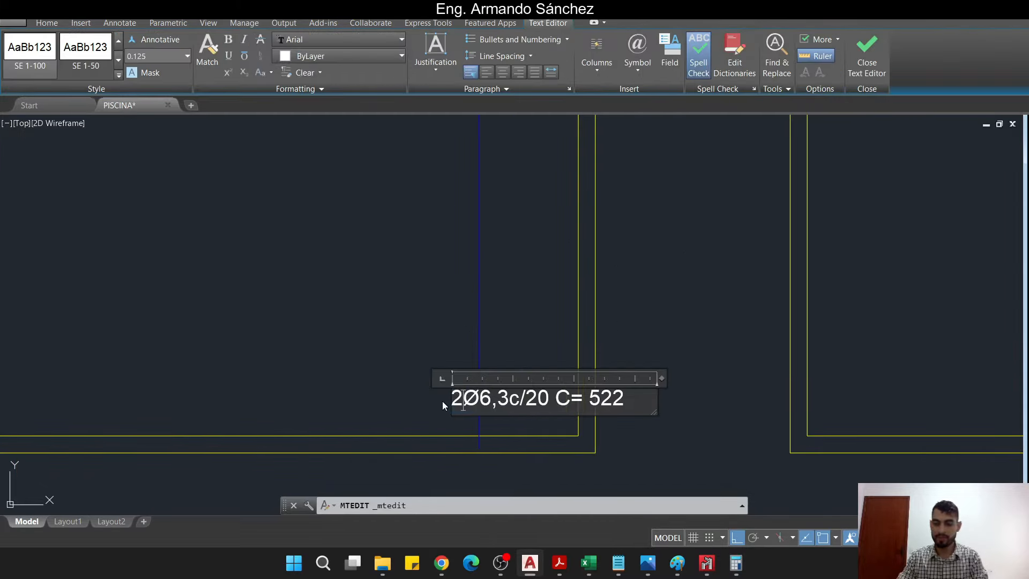
pyautogui.click(426, 368)
pyautogui.click(736, 563)
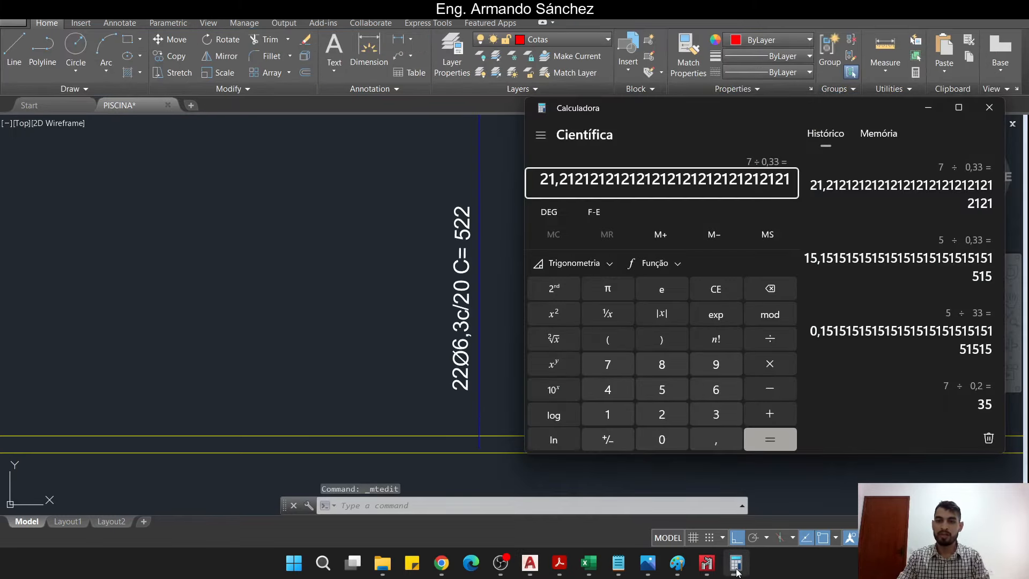
pyautogui.click(736, 563)
# Set the spacing in the vertical bar's label of the Armadura inferior plan to 33, reading 22Ø6,3c/33 C= 522
pyautogui.scroll(-4, 713, 452)
pyautogui.scroll(5, 645, 459)
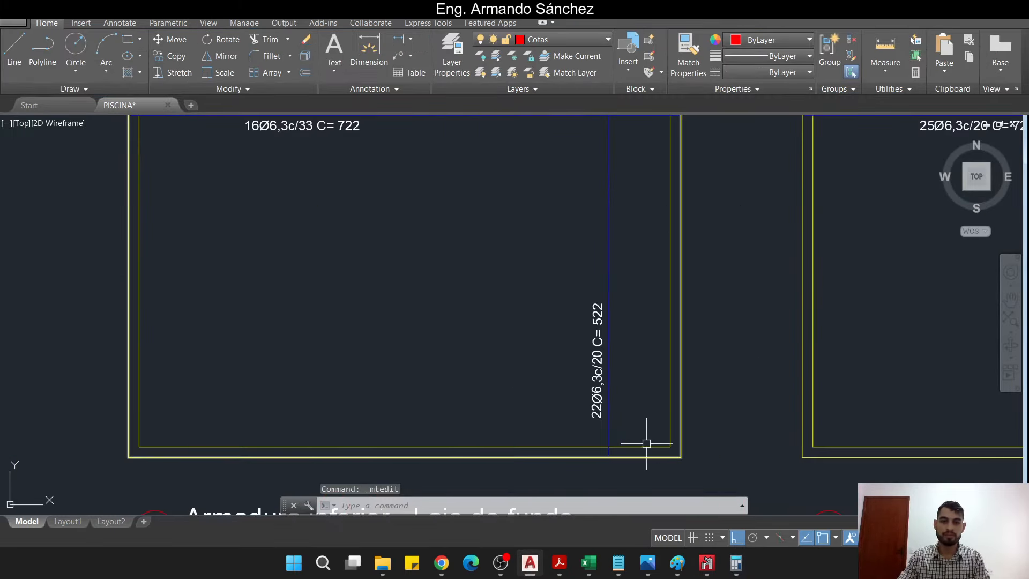
pyautogui.doubleClick(591, 354)
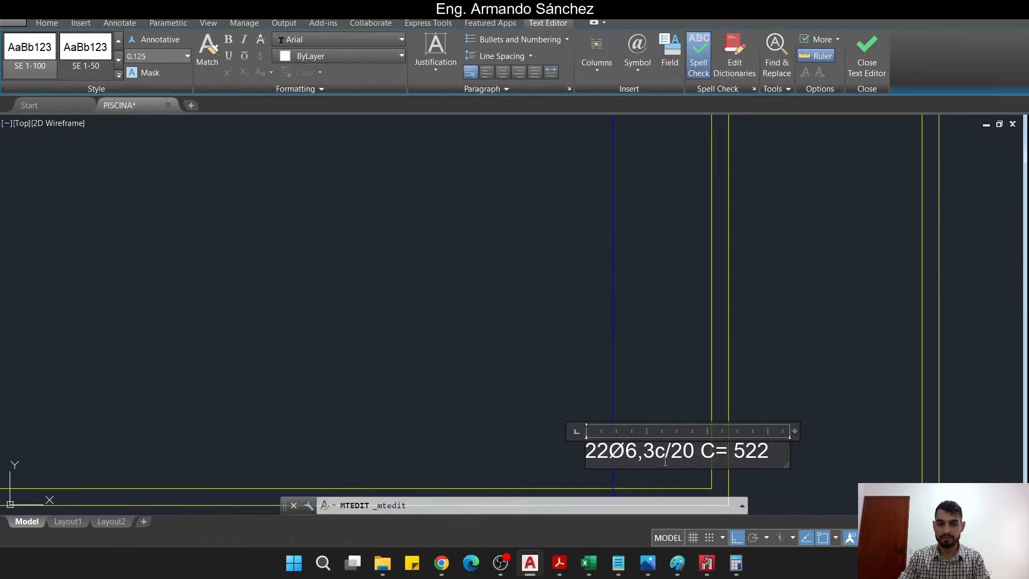
pyautogui.write('33')
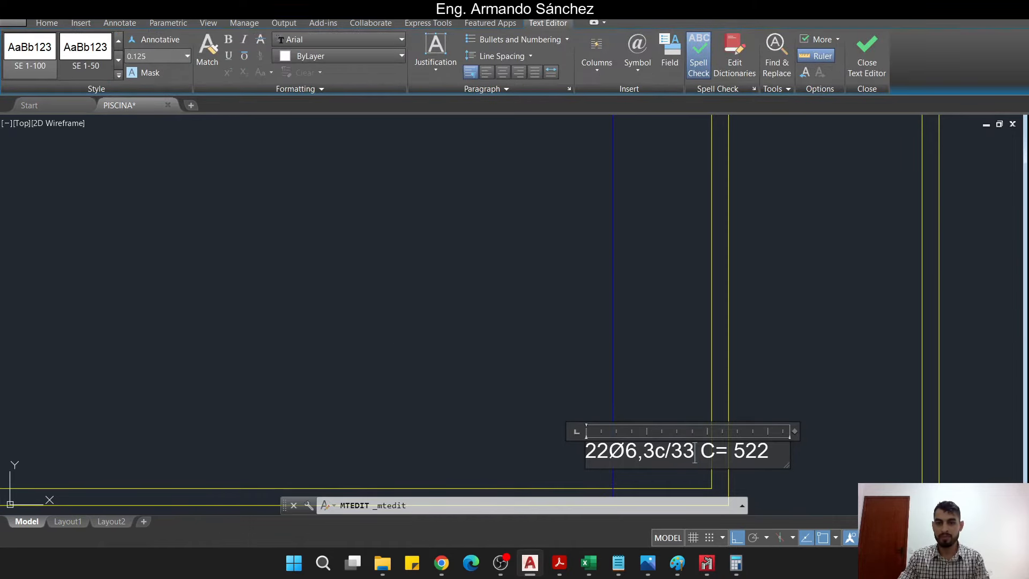
pyautogui.press('Escape')
pyautogui.scroll(-5, 352, 391)
pyautogui.scroll(5, 422, 393)
pyautogui.press('Escape')
pyautogui.press('Escape')
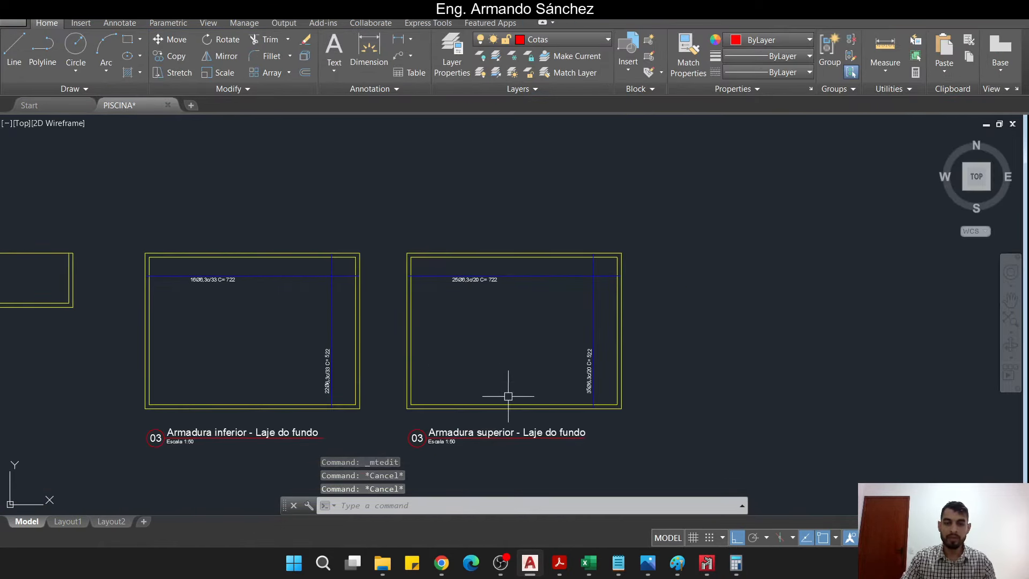
# Examine the horizontal and vertical bar labels of the Armadura superior plan and the plan as a whole
pyautogui.moveTo(572, 385); pyautogui.dragTo(541, 389, button='middle')
pyautogui.moveTo(507, 256)
pyautogui.mouseDown(button='middle')
pyautogui.moveTo(481, 274)
pyautogui.moveTo(445, 221)
pyautogui.mouseUp(button='middle')
pyautogui.scroll(2, 441, 253)
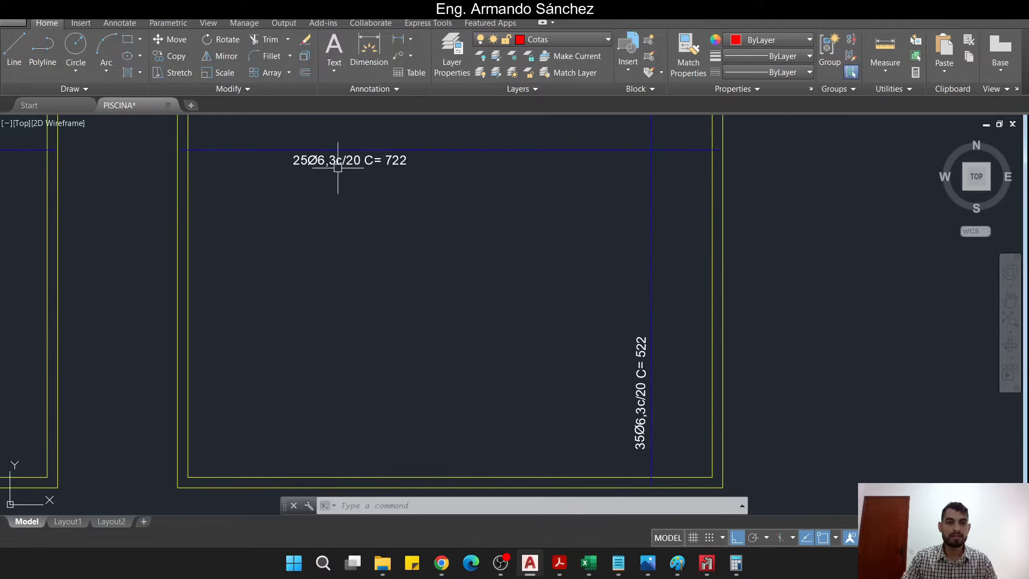
pyautogui.moveTo(663, 360); pyautogui.dragTo(595, 310, button='middle')
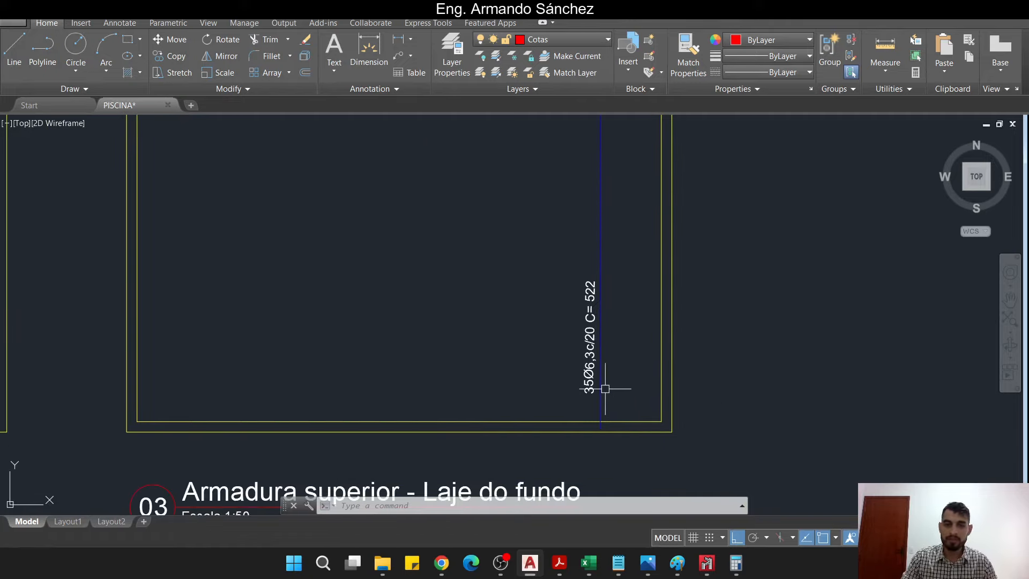
pyautogui.scroll(-4, 614, 369)
pyautogui.press('Escape')
pyautogui.press('Escape')
pyautogui.press('Escape')
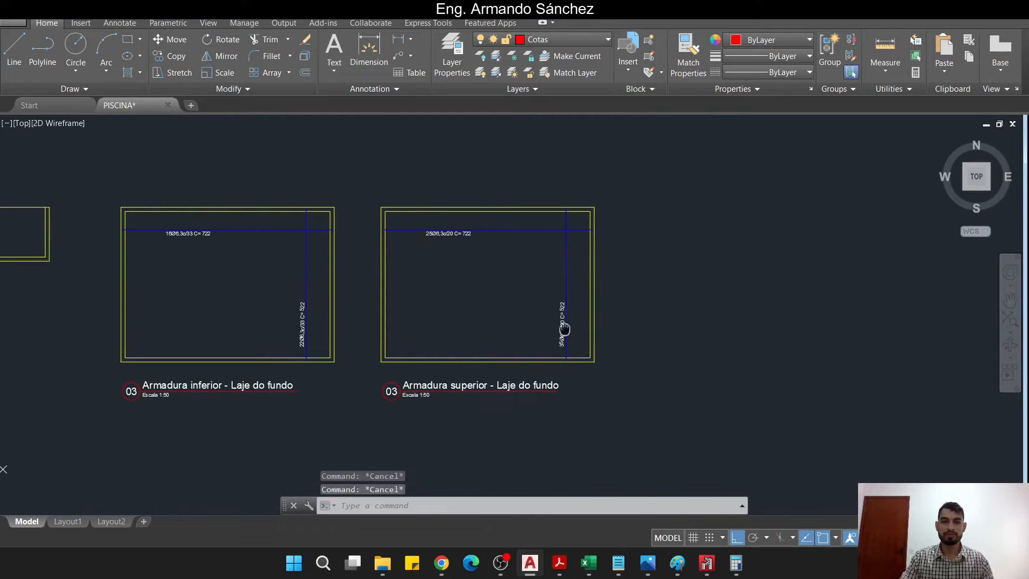
pyautogui.click(657, 394)
pyautogui.click(378, 161)
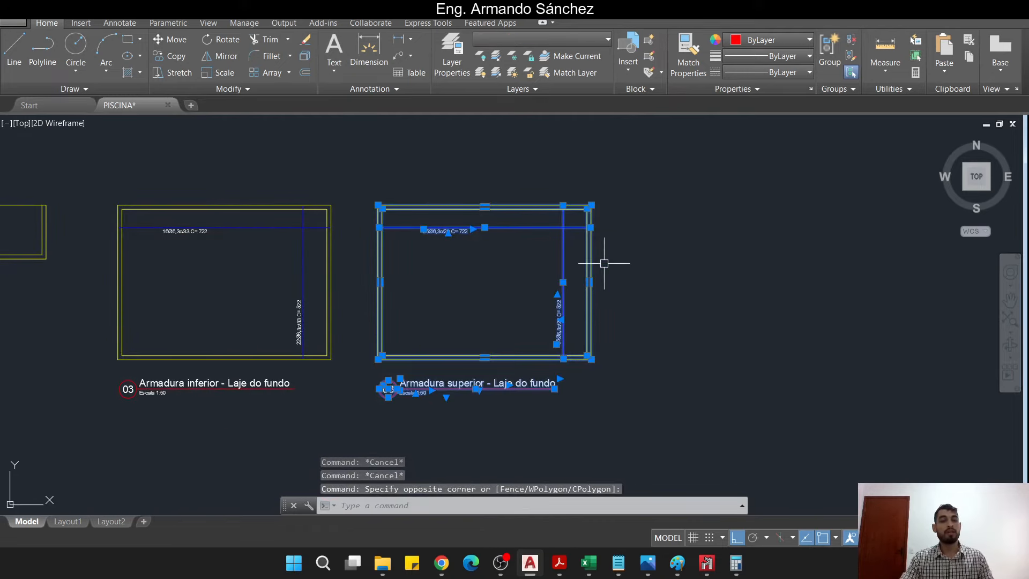
pyautogui.scroll(-2, 604, 263)
pyautogui.press('Escape')
pyautogui.press('Escape')
# Copy the Corte A-A section outline, without dimensions or title, horizontally to the empty area beside the Armadura superior plan
pyautogui.moveTo(224, 238); pyautogui.dragTo(355, 271, button='middle')
pyautogui.scroll(4, 354, 271)
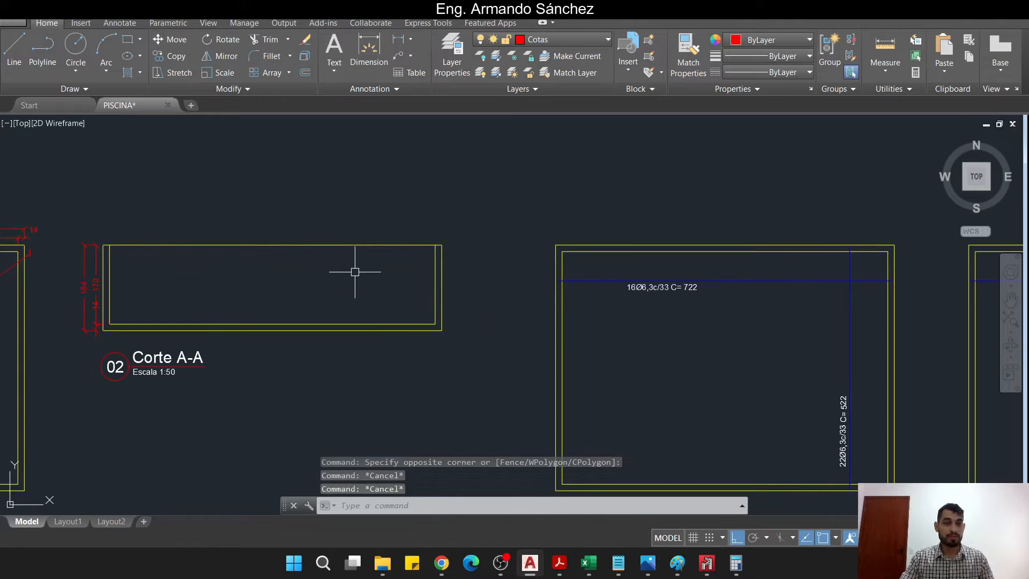
pyautogui.press('Escape')
pyautogui.click(452, 299)
pyautogui.click(396, 240)
pyautogui.click(441, 334)
pyautogui.click(365, 280)
pyautogui.scroll(-2, 364, 305)
pyautogui.write('co')
pyautogui.press('Return')
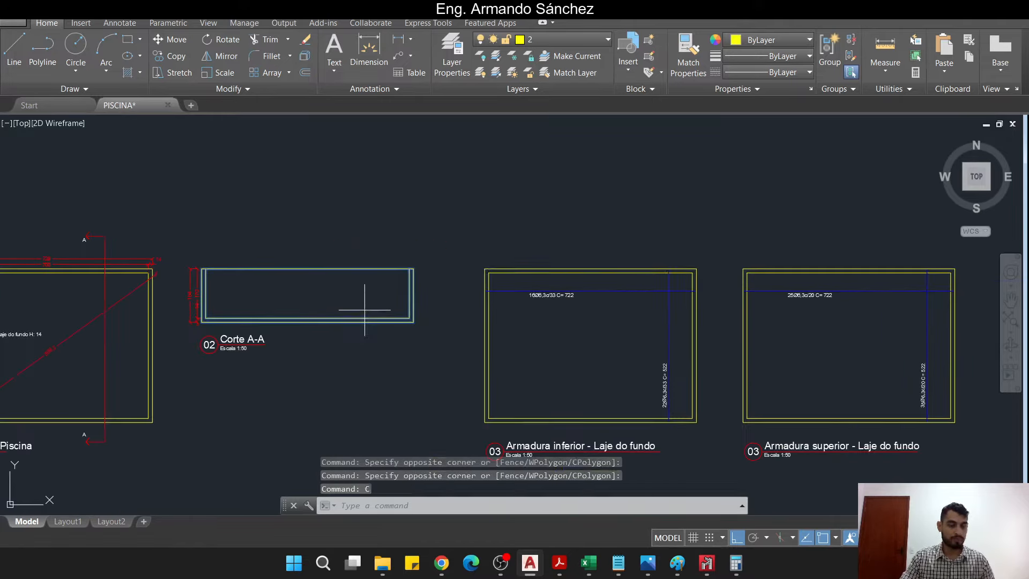
pyautogui.click(283, 236)
pyautogui.moveTo(793, 249); pyautogui.dragTo(398, 235, button='middle')
pyautogui.click(728, 238)
pyautogui.press('Escape')
pyautogui.press('Escape')
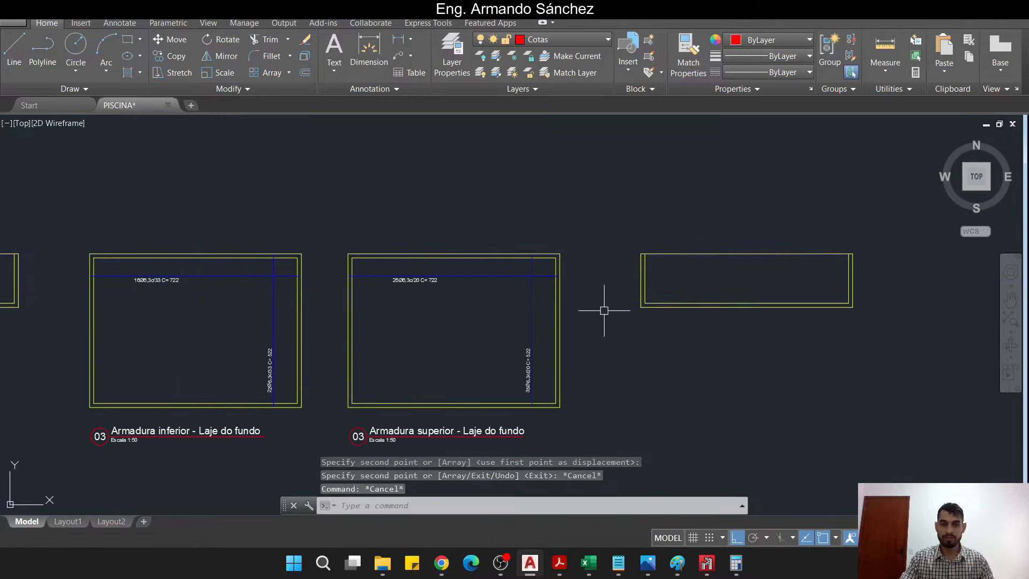
# Change the number in the Armadura superior plan's title circle to 04
pyautogui.moveTo(601, 312); pyautogui.dragTo(601, 242, button='middle')
pyautogui.press('Escape')
pyautogui.scroll(3, 356, 365)
pyautogui.doubleClick(354, 370)
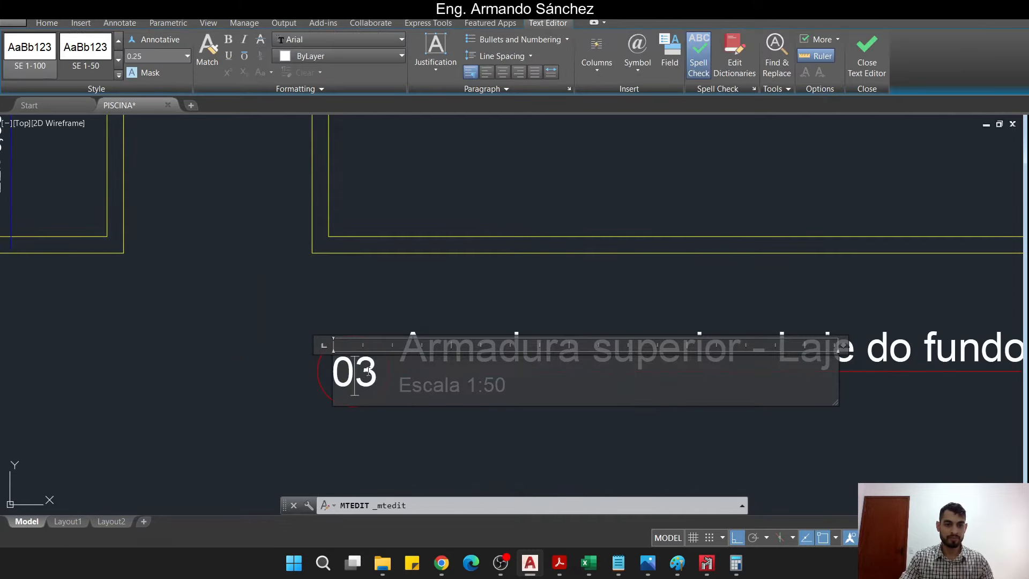
pyautogui.write('4')
pyautogui.click(261, 304)
pyautogui.scroll(-4, 261, 304)
pyautogui.press('Escape')
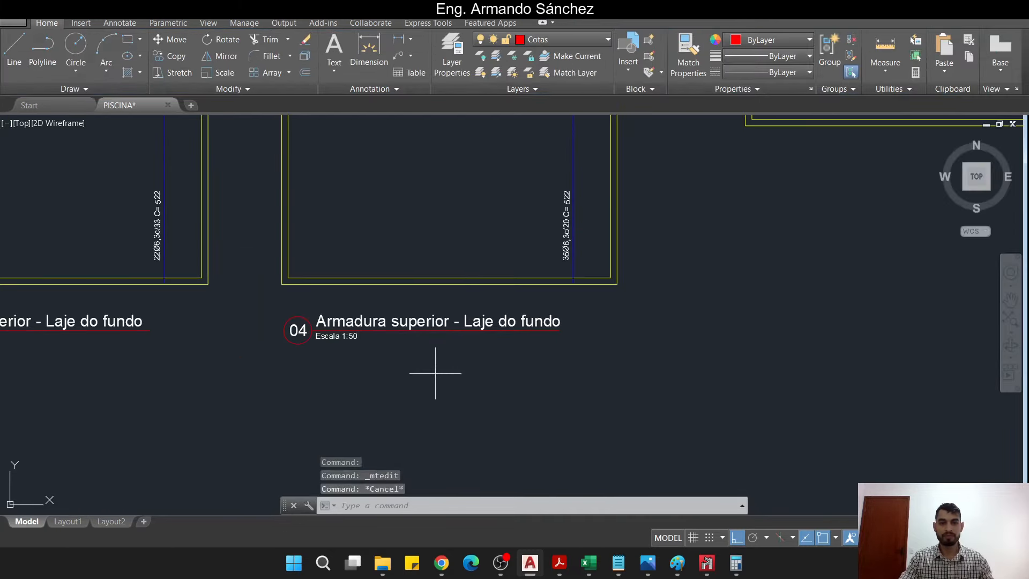
# Copy the Armadura superior title with its number circle and scale text to just below the copied section outline, with Ortho off
pyautogui.click(435, 371)
pyautogui.press('Escape')
pyautogui.click(402, 366)
pyautogui.click(258, 314)
pyautogui.write('co')
pyautogui.press('space')
pyautogui.click(316, 332)
pyautogui.moveTo(582, 296); pyautogui.dragTo(181, 380, button='middle')
pyautogui.moveTo(394, 306); pyautogui.dragTo(340, 332, button='middle')
pyautogui.press('F8')
pyautogui.click(329, 279)
pyautogui.press('Escape')
pyautogui.press('Escape')
pyautogui.press('Escape')
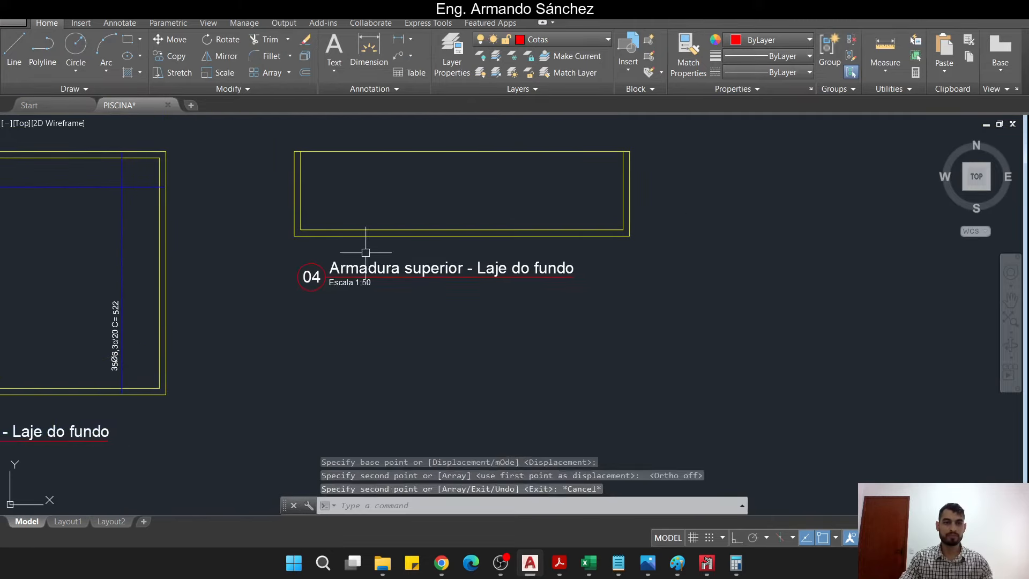
# Make layer 5 current and draw a horizontal bar line across the upper part of the copied section, between its outer side edges
pyautogui.moveTo(367, 246); pyautogui.dragTo(371, 316, button='middle')
pyautogui.click(561, 46)
pyautogui.click(536, 102)
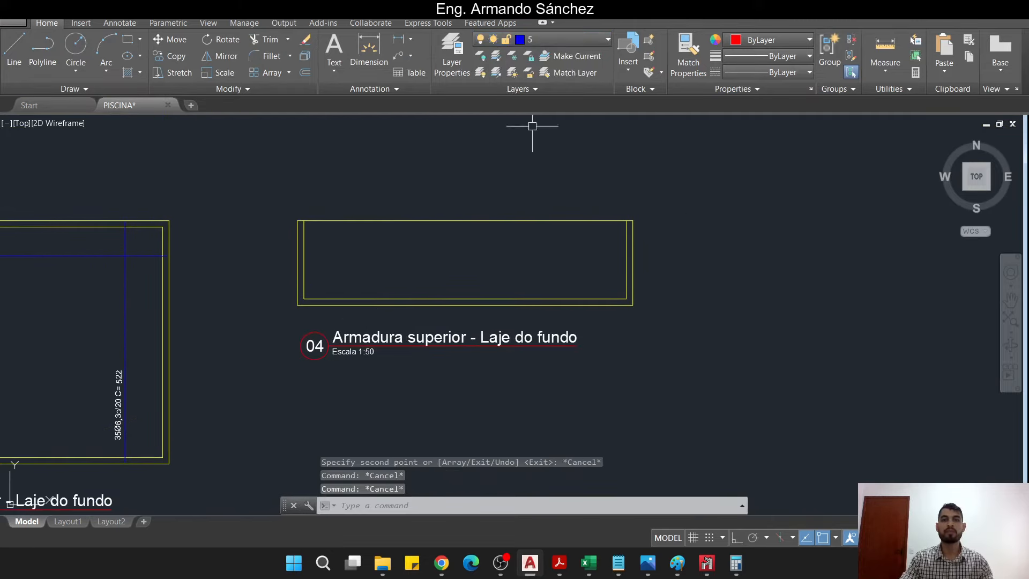
pyautogui.write('l')
pyautogui.press('space')
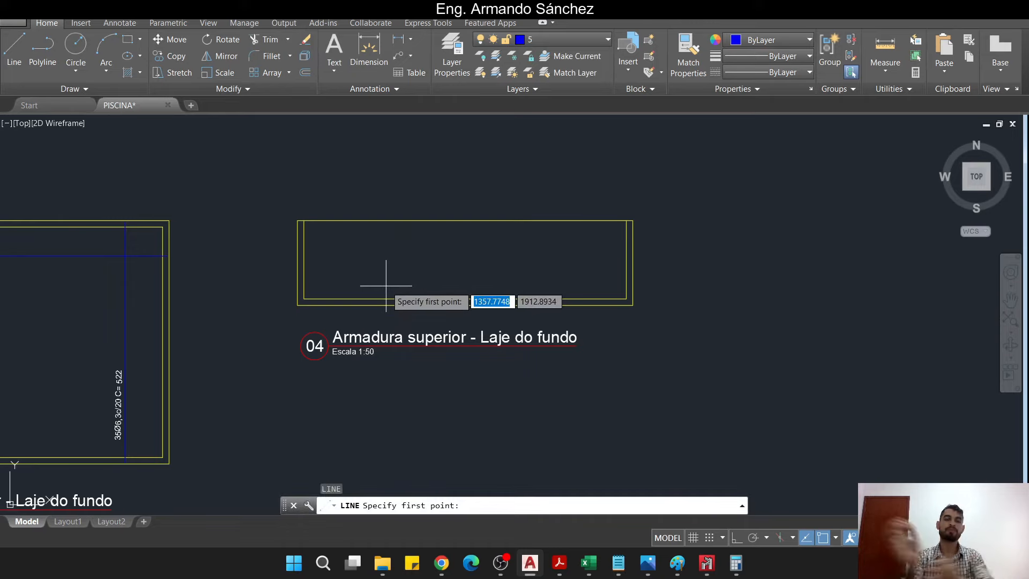
pyautogui.scroll(2, 376, 273)
pyautogui.click(254, 219)
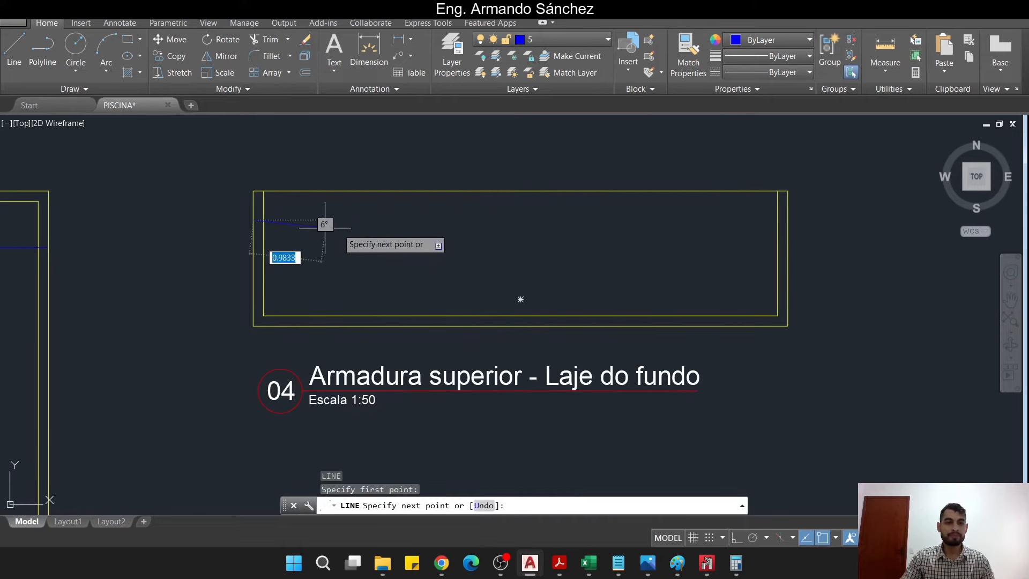
pyautogui.click(788, 220)
pyautogui.press('Escape')
pyautogui.press('Escape')
# With Ortho on, stretch the left end of the section's bar line inward by 0.03 from the outer wall edge
pyautogui.click(638, 211)
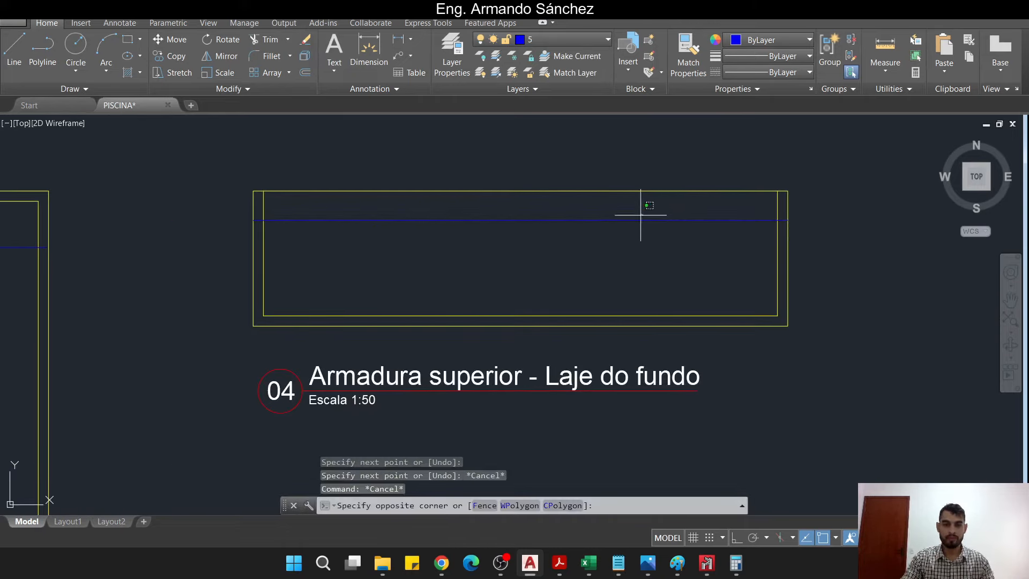
pyautogui.click(552, 258)
pyautogui.press('Escape')
pyautogui.press('Escape')
pyautogui.scroll(5, 266, 218)
pyautogui.click(307, 214)
pyautogui.click(272, 245)
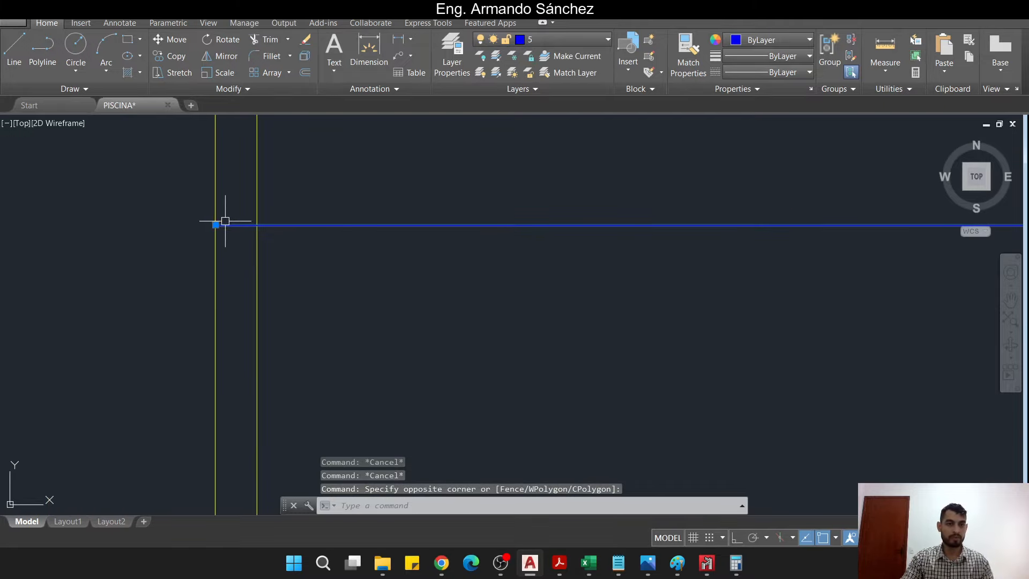
pyautogui.click(215, 224)
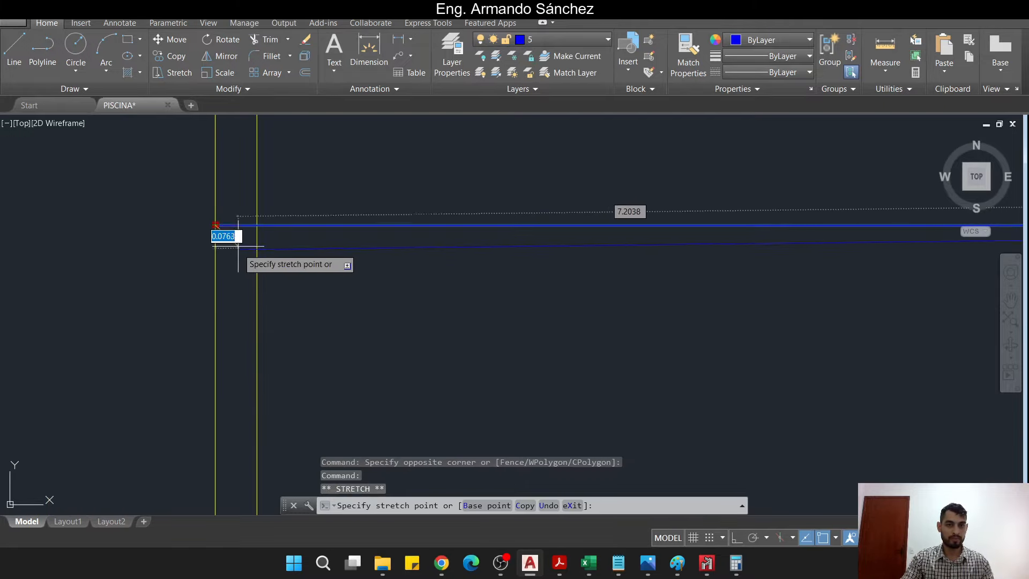
pyautogui.scroll(4, 234, 226)
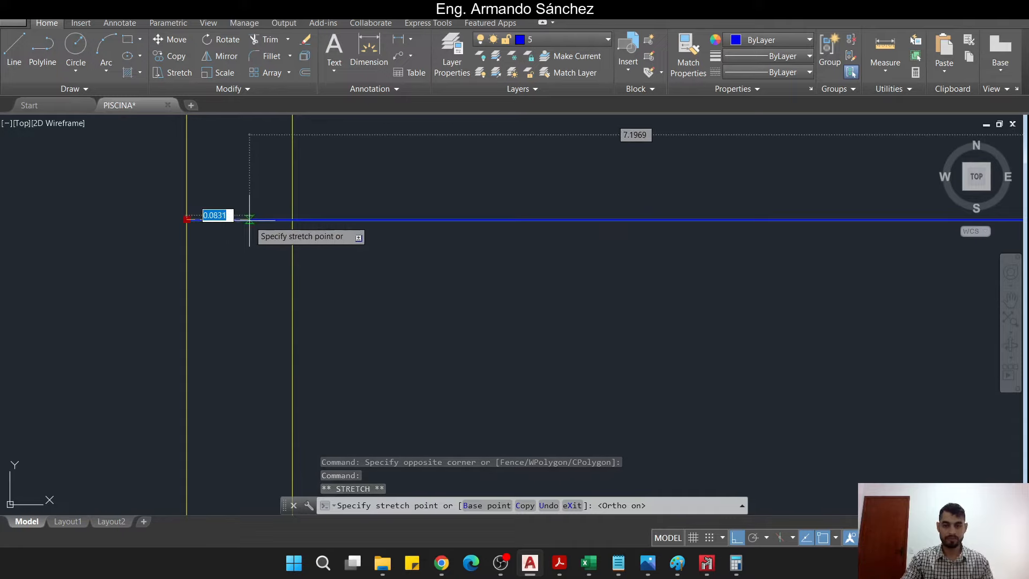
pyautogui.write('.03')
pyautogui.press('Return')
pyautogui.scroll(-5, 26, 244)
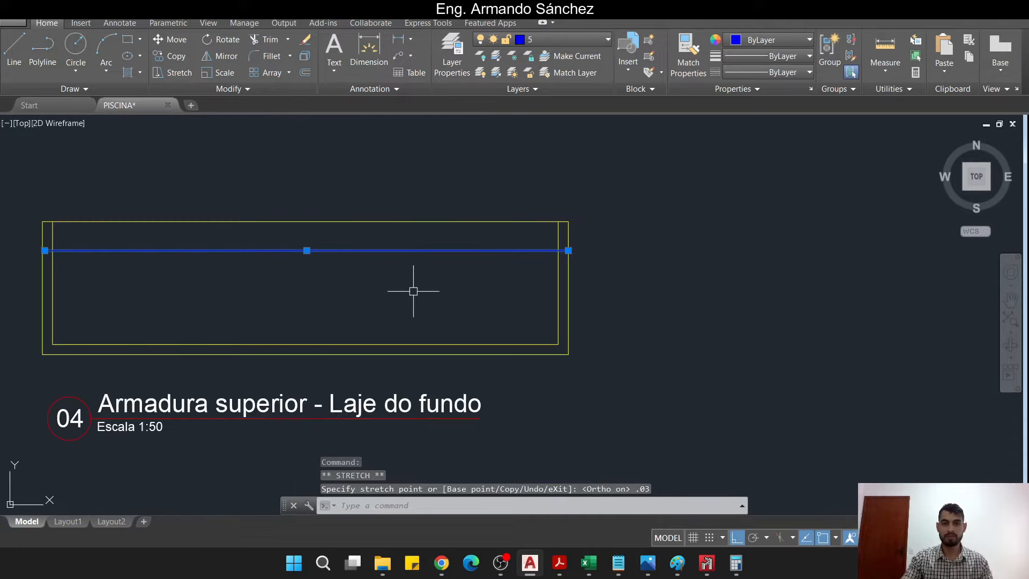
# Stretch the right end of the section's bar line inward by 0.03 from the outer wall edge
pyautogui.scroll(5, 588, 241)
pyautogui.click(676, 227)
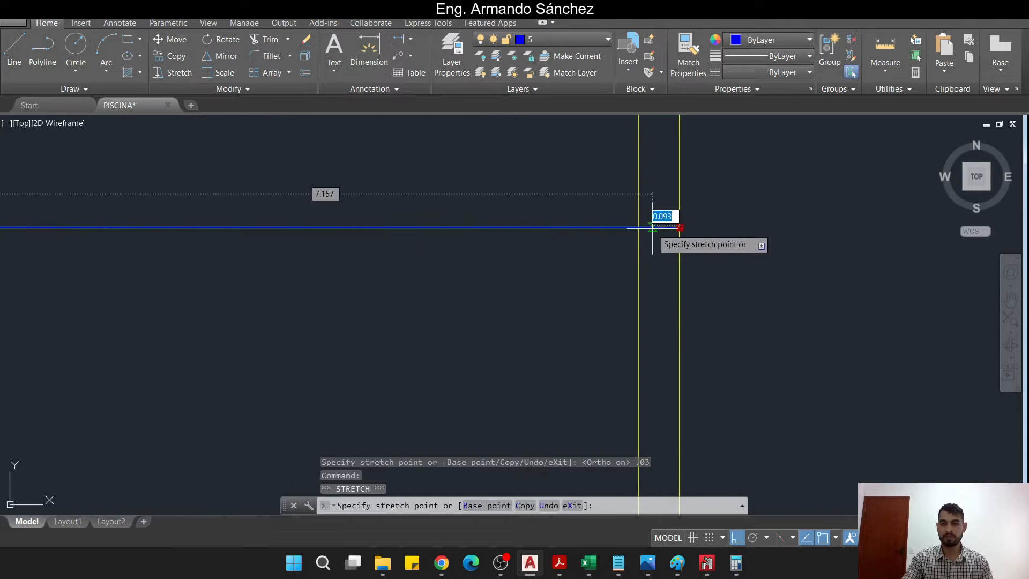
pyautogui.press('Escape')
pyautogui.press('Escape')
pyautogui.press('Escape')
pyautogui.scroll(-3, 652, 225)
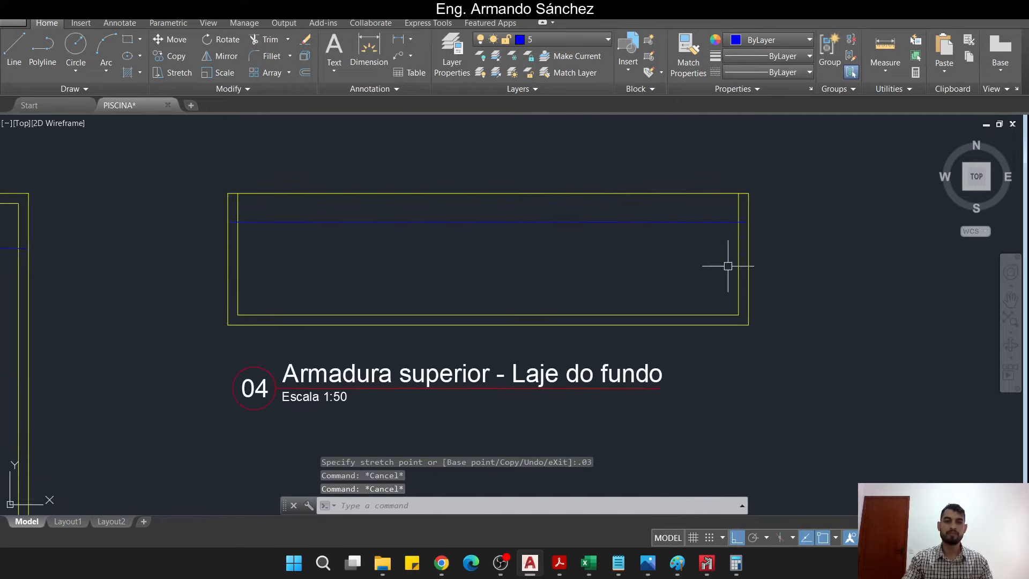
# Move the bar line slightly upward, closer to the section's top edge
pyautogui.click(611, 247)
pyautogui.click(593, 262)
pyautogui.moveTo(611, 276); pyautogui.dragTo(466, 277, button='middle')
pyautogui.press('m')
pyautogui.press('Return')
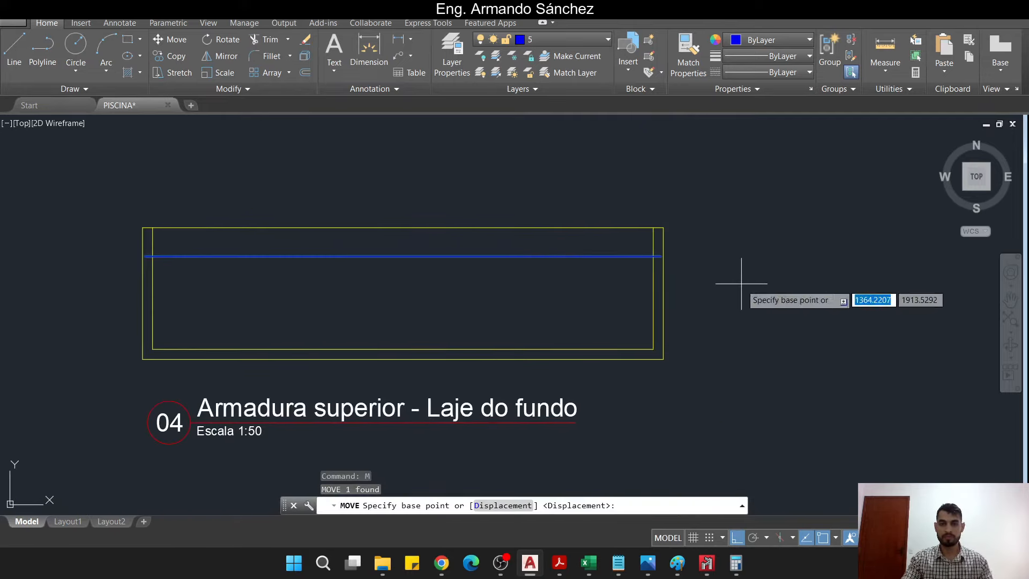
pyautogui.click(748, 272)
pyautogui.press('Escape')
pyautogui.press('Escape')
pyautogui.press('Escape')
pyautogui.moveTo(740, 283); pyautogui.dragTo(864, 223, button='middle')
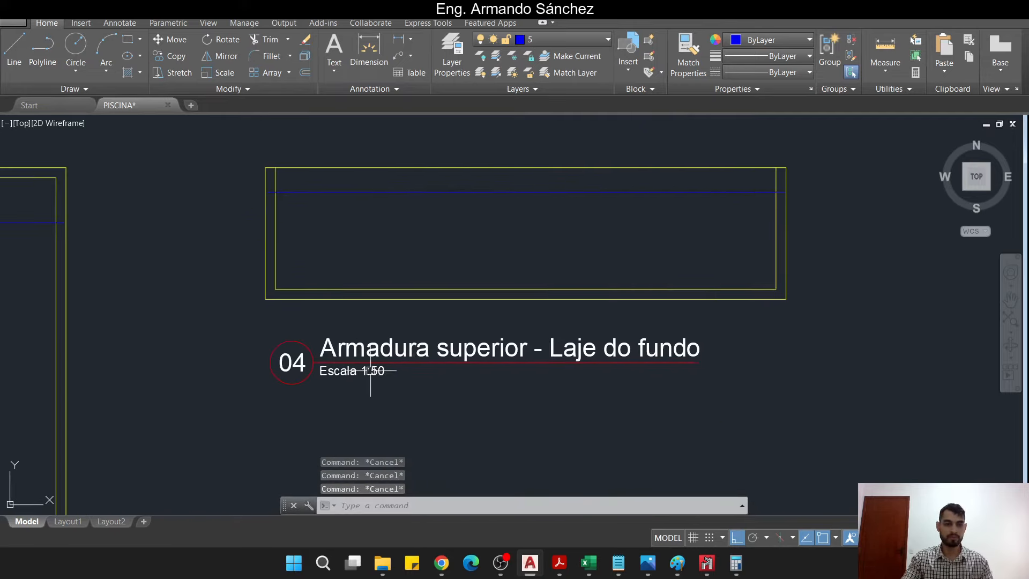
# Copy the Escala 1:50 text from the wall section's title to just below the horizontal bar line, near its left end
pyautogui.click(357, 371)
pyautogui.press('c')
pyautogui.press('o')
pyautogui.press('Return')
pyautogui.click(377, 375)
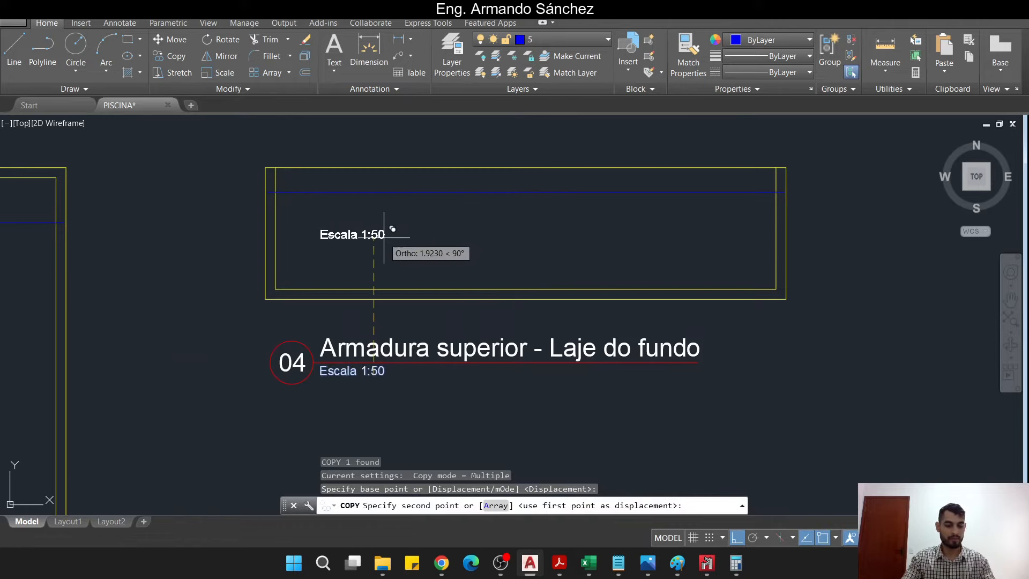
pyautogui.moveTo(402, 239); pyautogui.dragTo(520, 262, button='middle')
pyautogui.scroll(2, 459, 234)
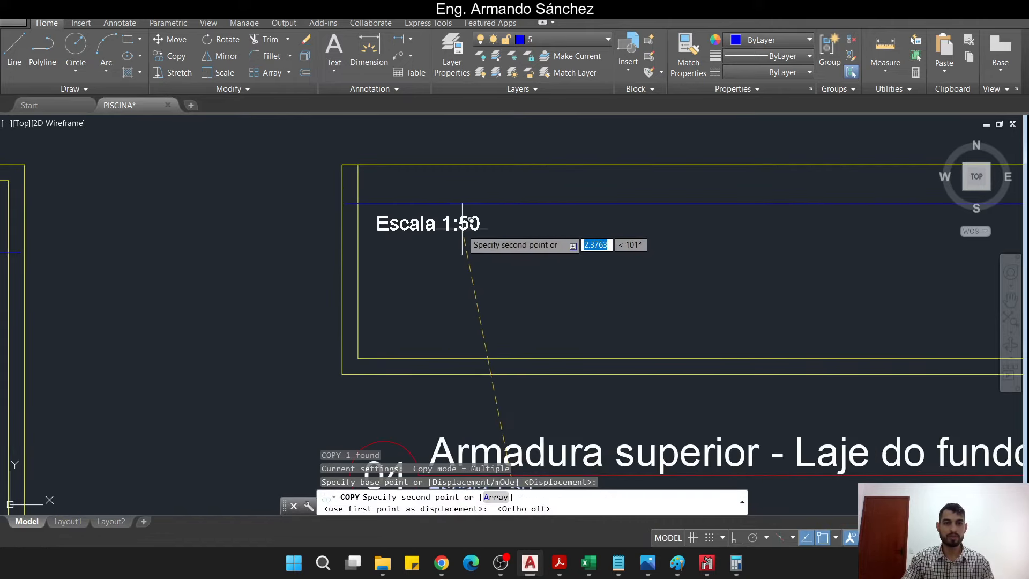
pyautogui.click(462, 223)
pyautogui.press('Escape')
pyautogui.scroll(-3, 461, 229)
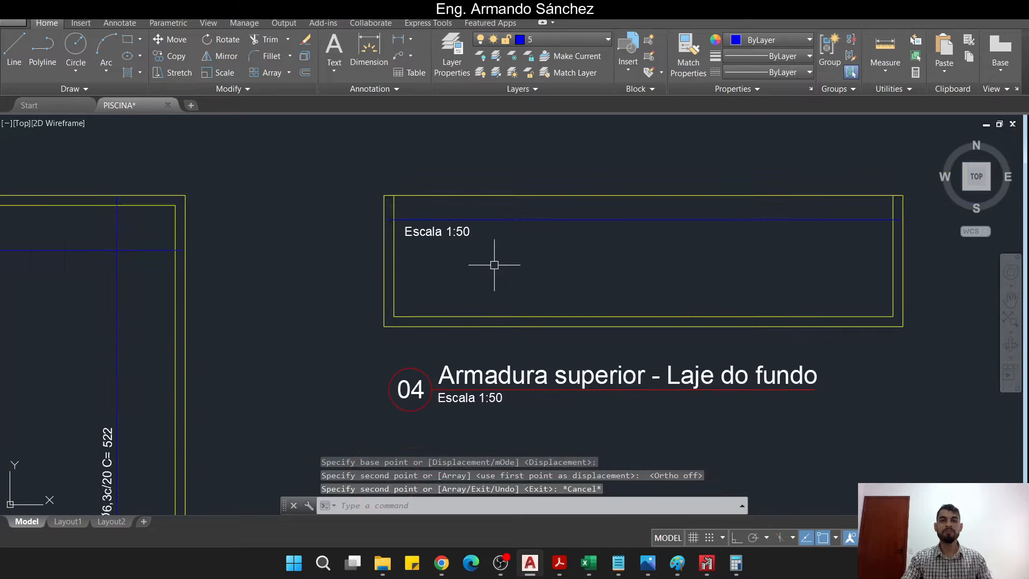
pyautogui.moveTo(493, 264); pyautogui.dragTo(494, 325, button='middle')
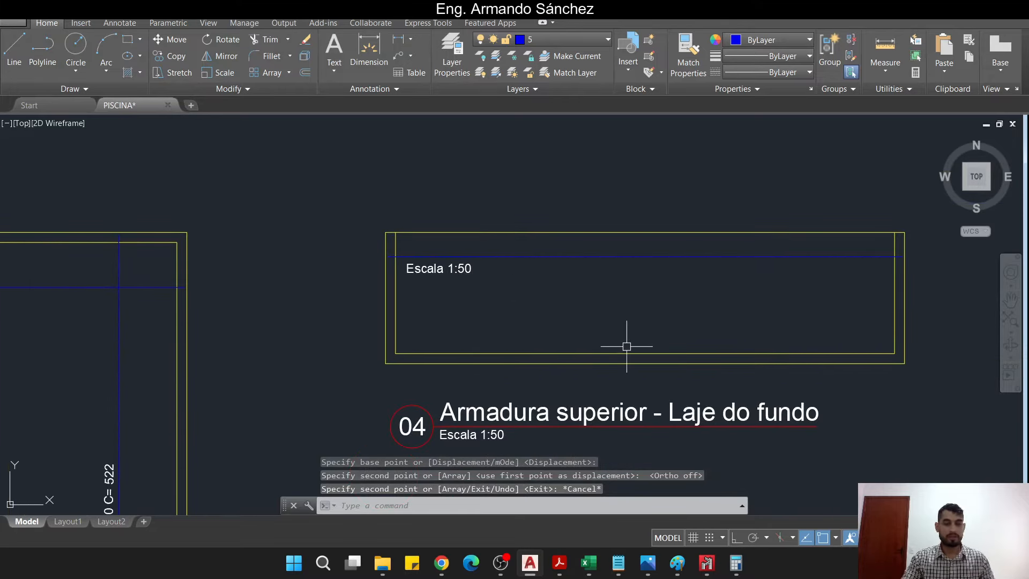
# Switch to the calculator and calculate the bar count for the wall as 1,7 ÷ 0,2
pyautogui.click(735, 567)
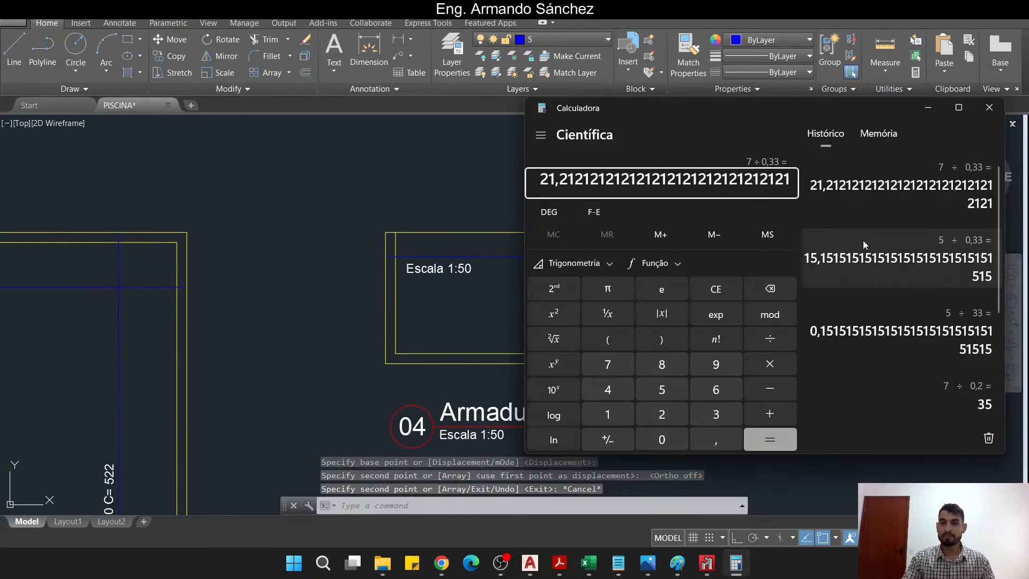
pyautogui.press('Escape')
pyautogui.write('1,7')
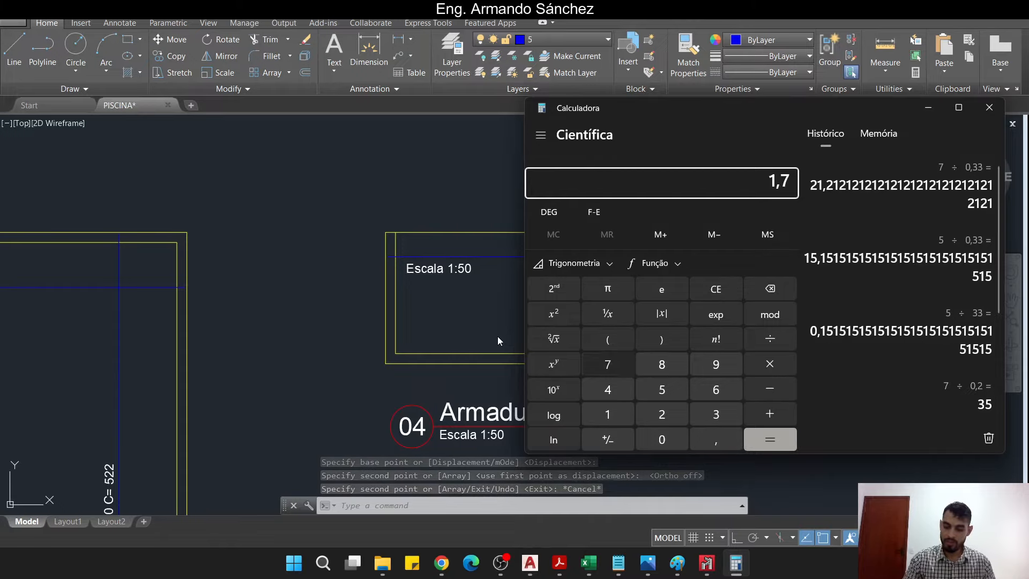
pyautogui.write('/')
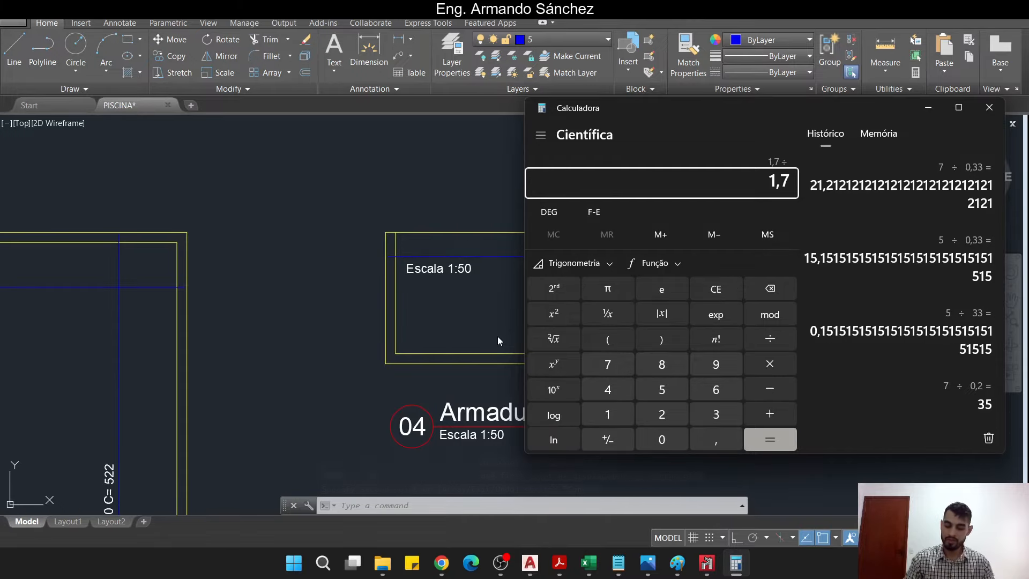
pyautogui.write('0,2')
pyautogui.press('Return')
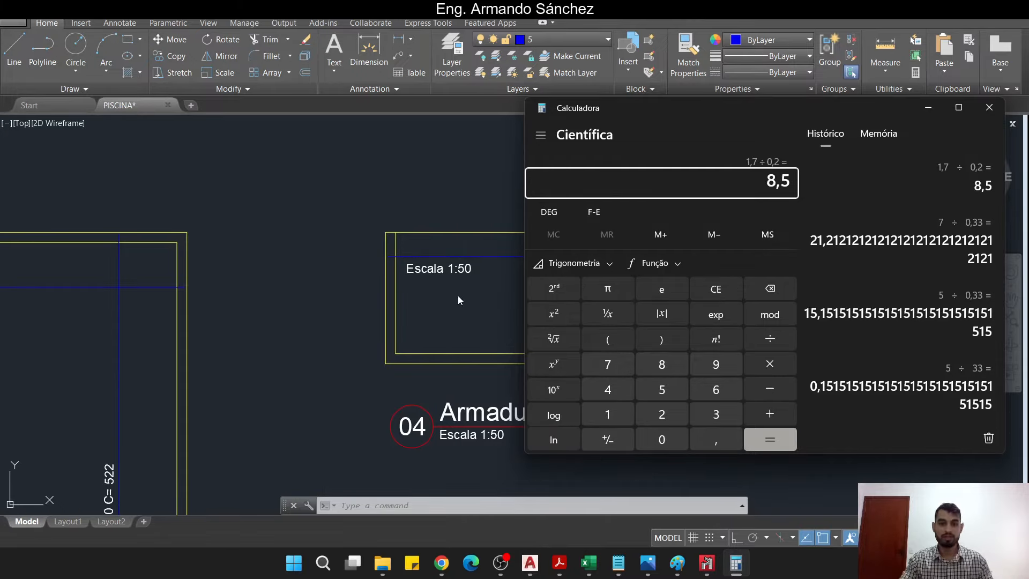
pyautogui.click(460, 268)
pyautogui.scroll(4, 459, 268)
pyautogui.doubleClick(451, 266)
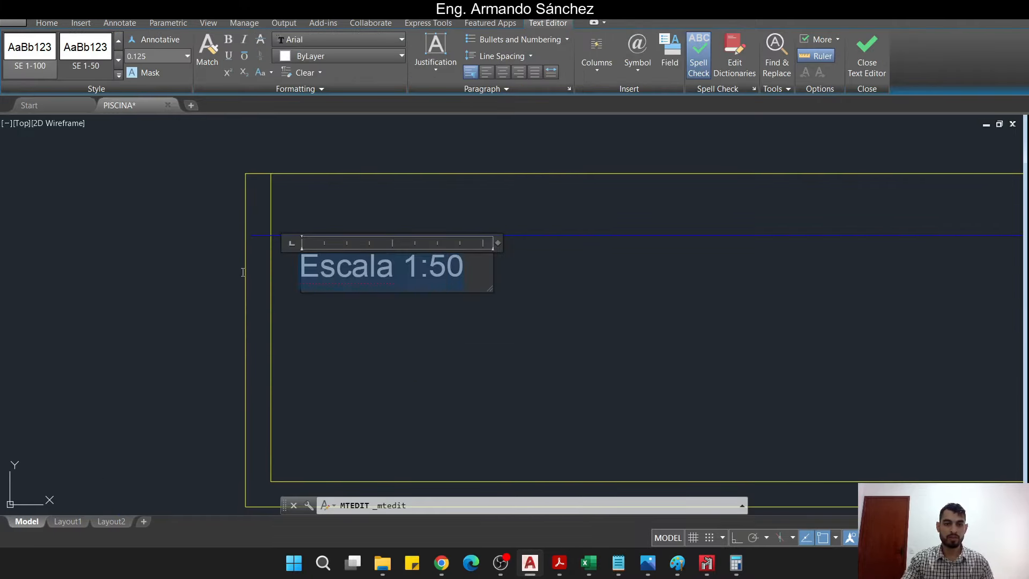
pyautogui.write('9')
pyautogui.press('alt')
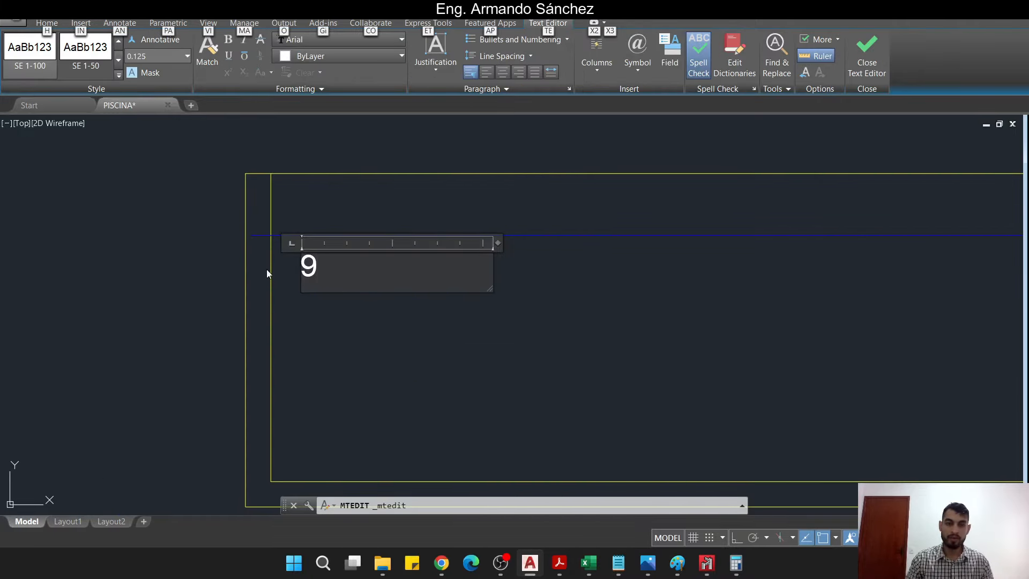
pyautogui.press('Escape')
pyautogui.press('Escape')
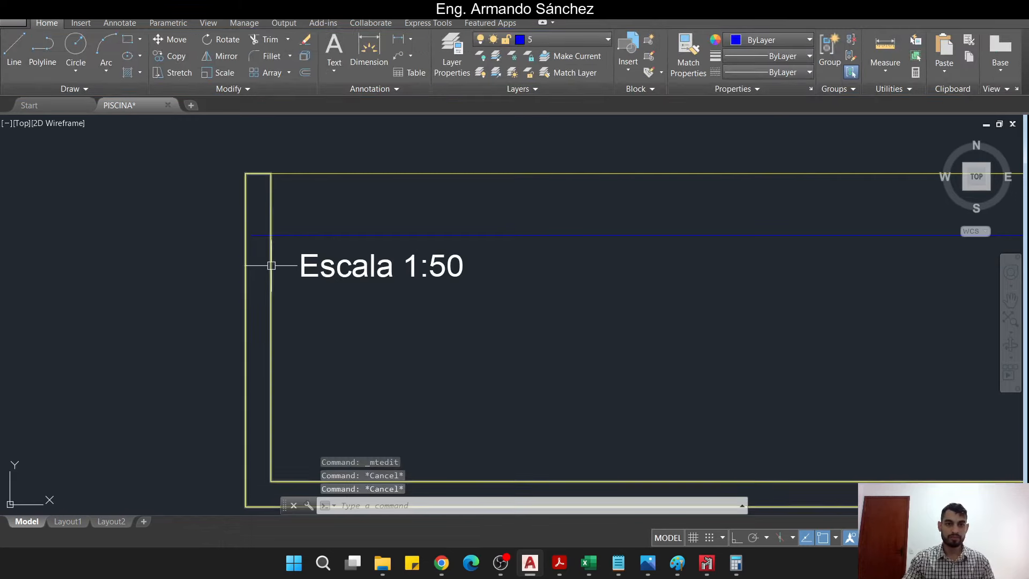
# Replace the copied text under the section's bar line with 9Ø6,3c/20 C=
pyautogui.doubleClick(453, 268)
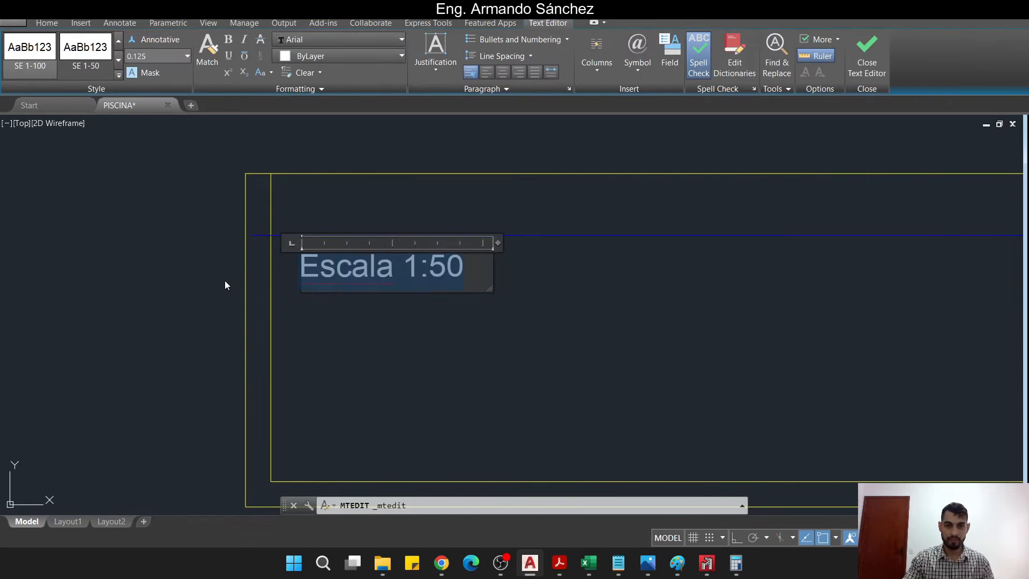
pyautogui.write('9')
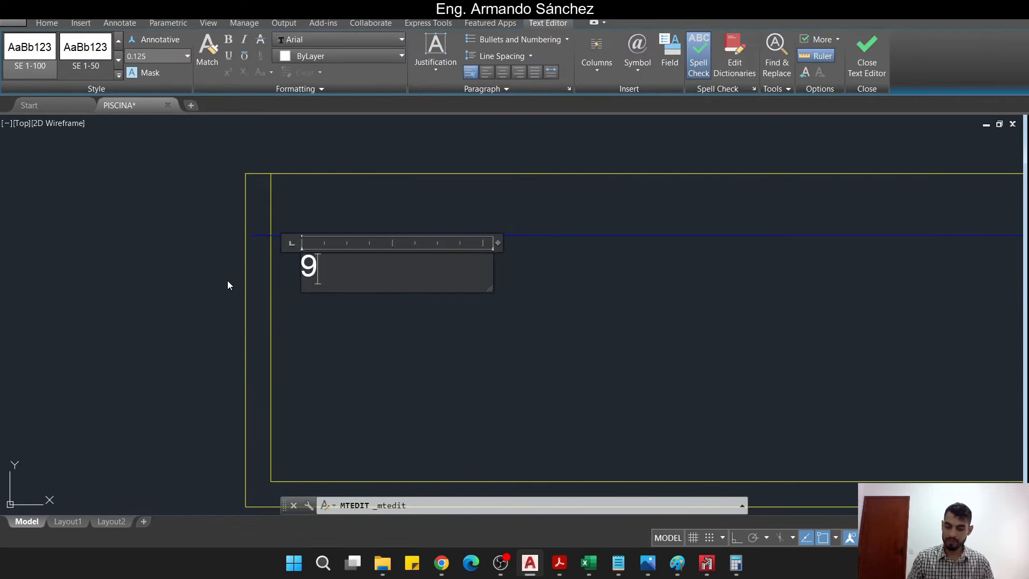
pyautogui.write('%%c')
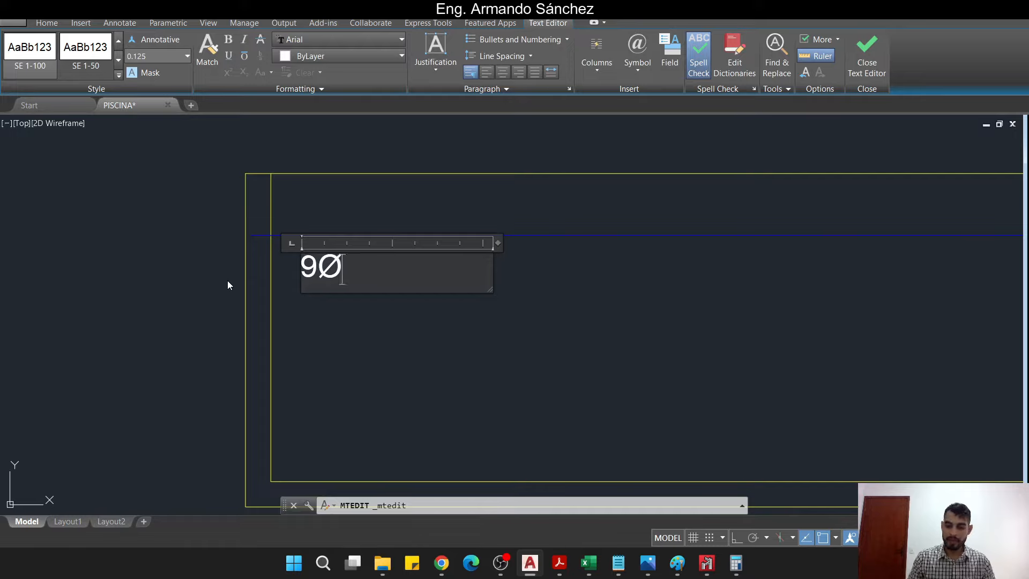
pyautogui.write('6,33')
pyautogui.press('BackSpace')
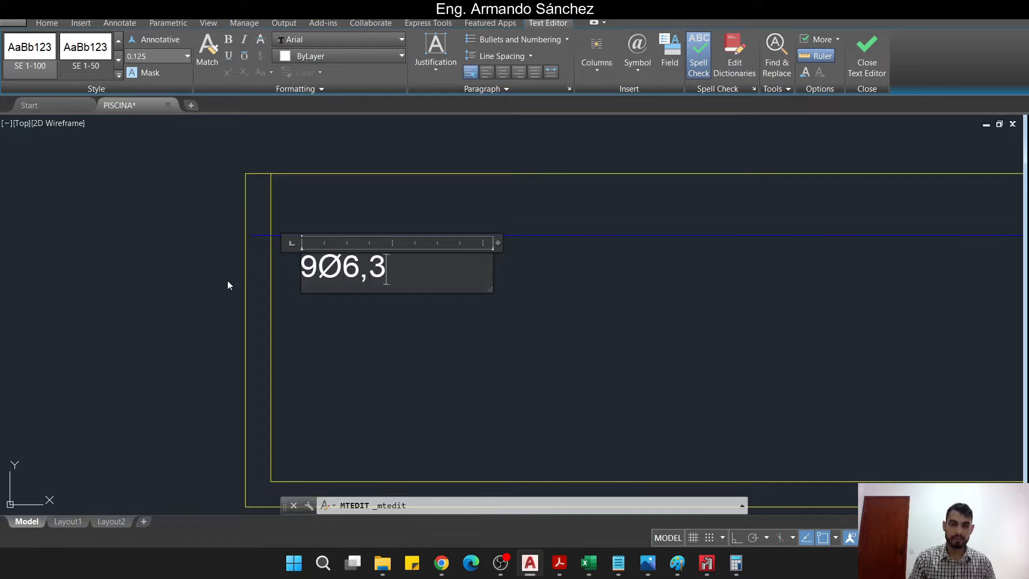
pyautogui.write('c')
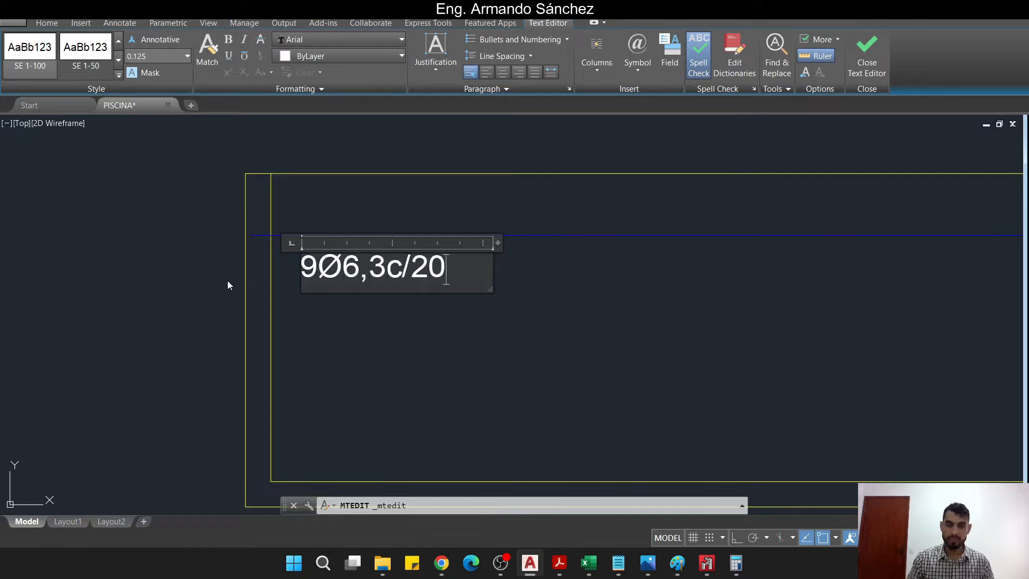
pyautogui.write('/20')
pyautogui.press('capslock')
pyautogui.write('C')
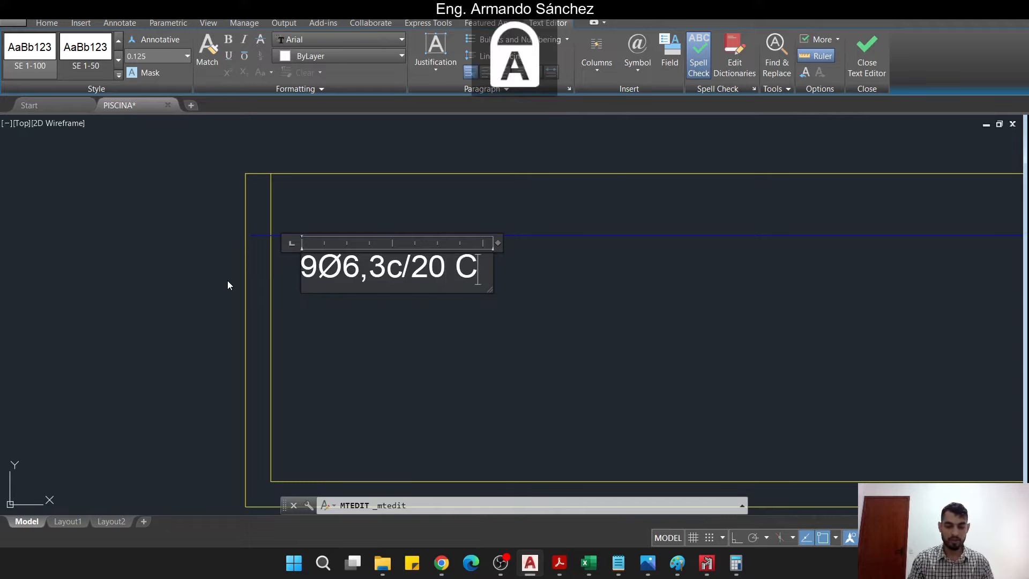
pyautogui.write('=')
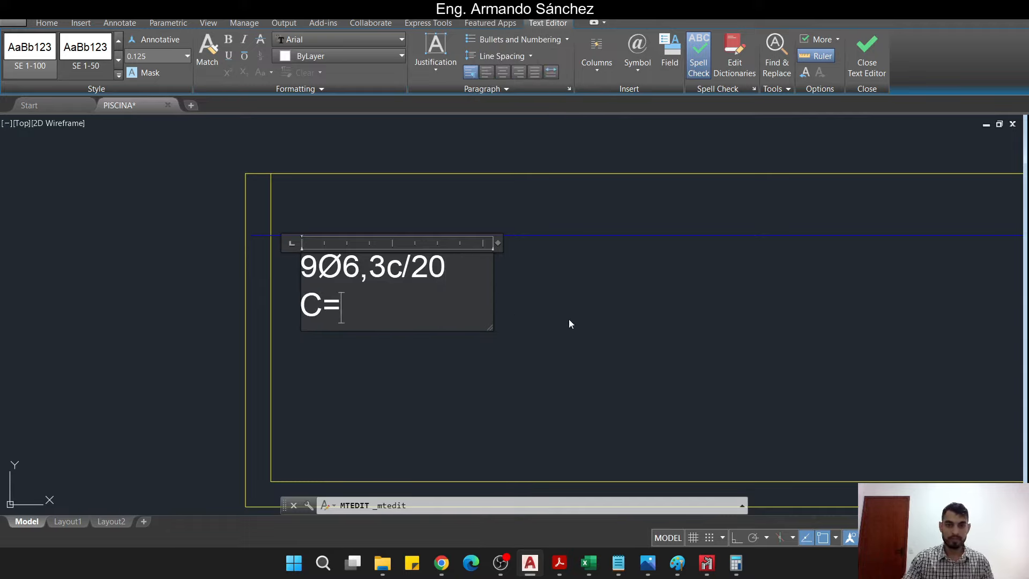
# Widen the bar label's text frame to fit one line and complete the label with the length 722
pyautogui.moveTo(488, 327); pyautogui.dragTo(572, 300)
pyautogui.scroll(-2, 455, 320)
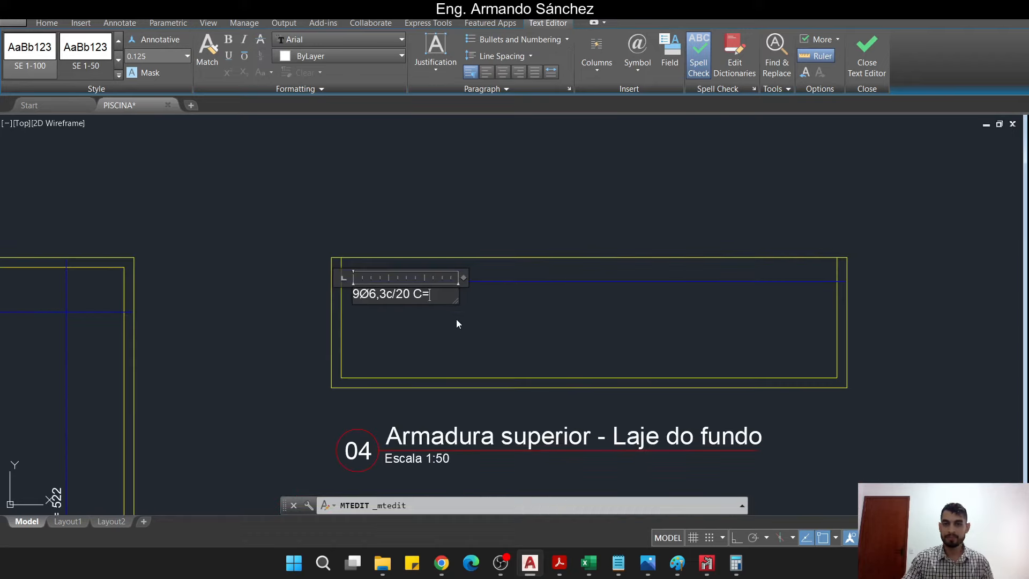
pyautogui.scroll(2, 661, 331)
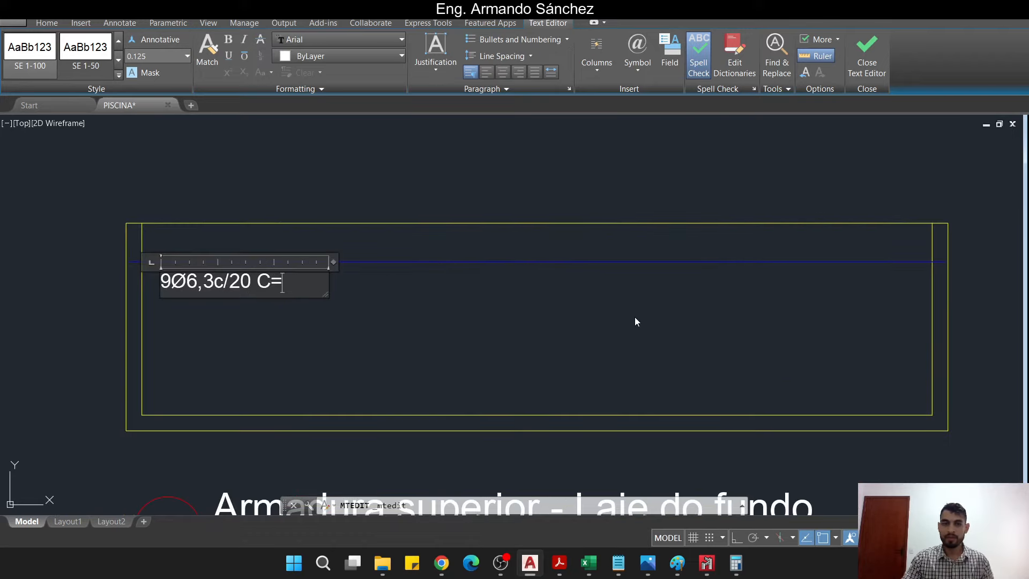
pyautogui.write('722')
pyautogui.click(591, 324)
pyautogui.press('Escape')
pyautogui.press('Escape')
pyautogui.press('Escape')
# Copy the Escala 1:50 text from the Forma - Piscina title to just inside the plan's upper left corner
pyautogui.scroll(-4, 651, 315)
pyautogui.moveTo(591, 338); pyautogui.dragTo(767, 311, button='middle')
pyautogui.moveTo(232, 301); pyautogui.dragTo(615, 303, button='middle')
pyautogui.scroll(5, 510, 434)
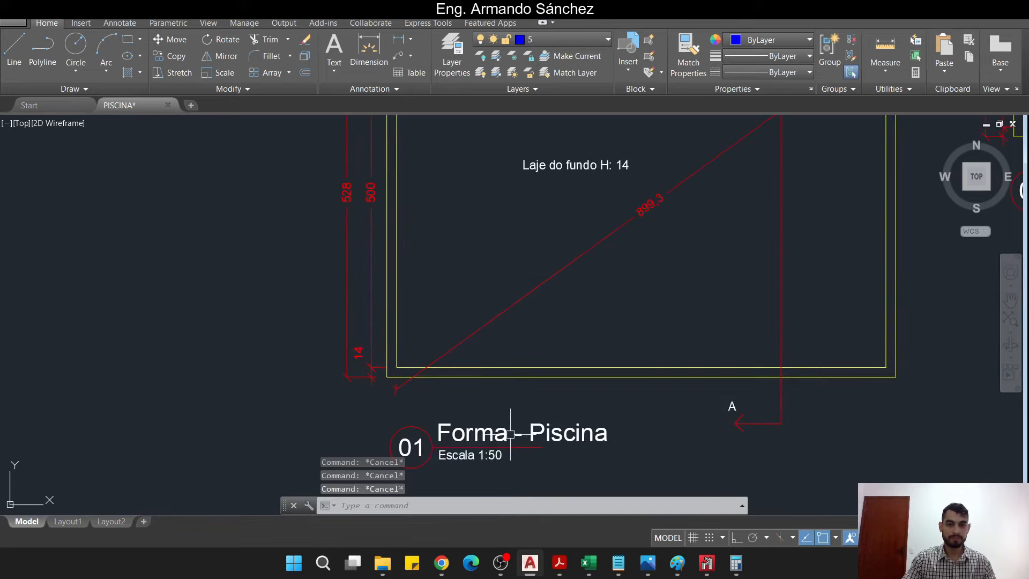
pyautogui.write('co')
pyautogui.press('Return')
pyautogui.click(484, 460)
pyautogui.moveTo(544, 172); pyautogui.dragTo(493, 416, button='middle')
pyautogui.scroll(2, 413, 279)
pyautogui.scroll(2, 387, 270)
pyautogui.moveTo(405, 221); pyautogui.dragTo(420, 308, button='middle')
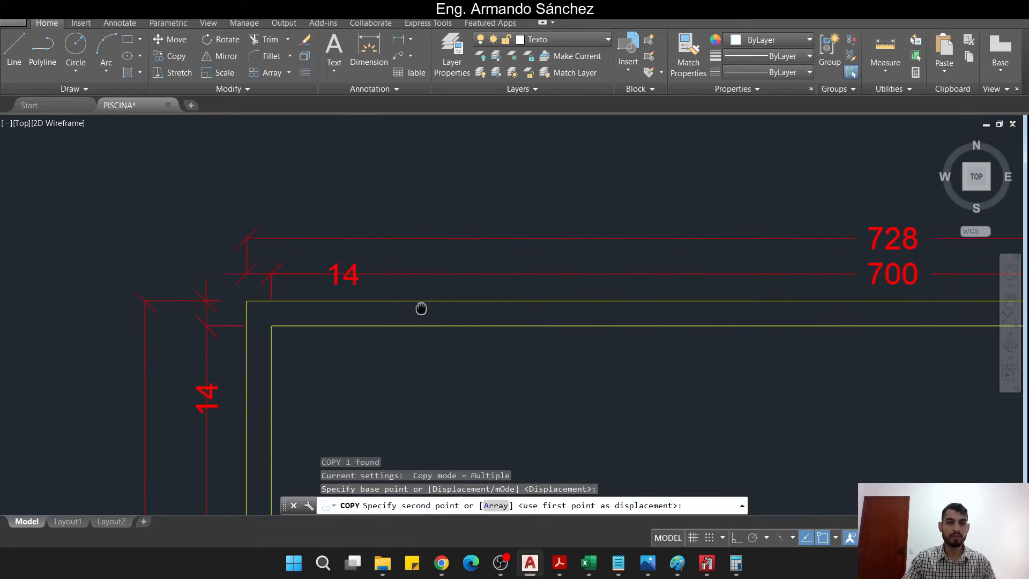
pyautogui.click(451, 370)
pyautogui.press('Escape')
pyautogui.press('Escape')
# Shift the 728, 700 and 14 dimensions above the Forma - Piscina plan further up from the wall
pyautogui.click(418, 284)
pyautogui.click(259, 240)
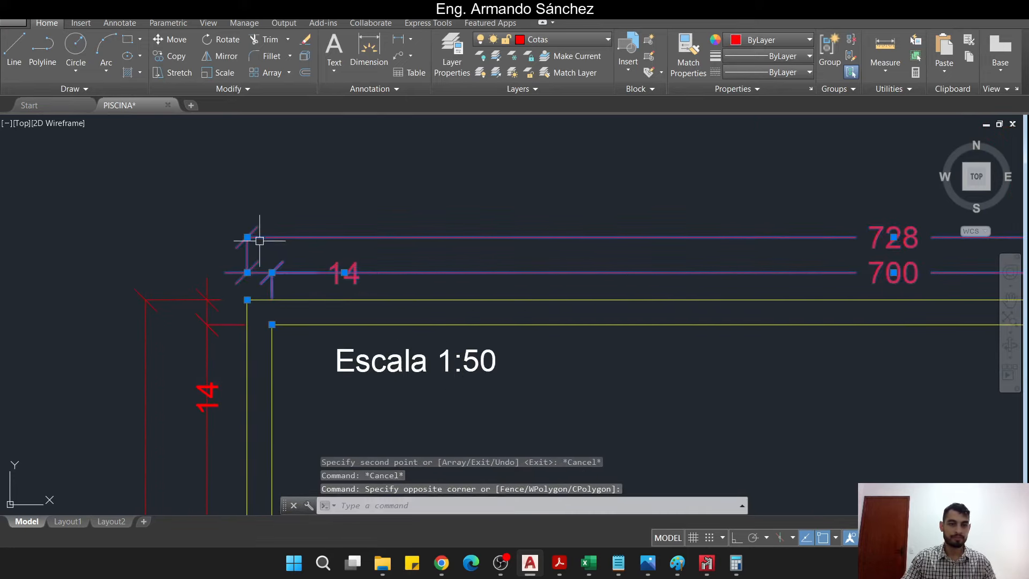
pyautogui.moveTo(247, 237)
pyautogui.click(301, 271)
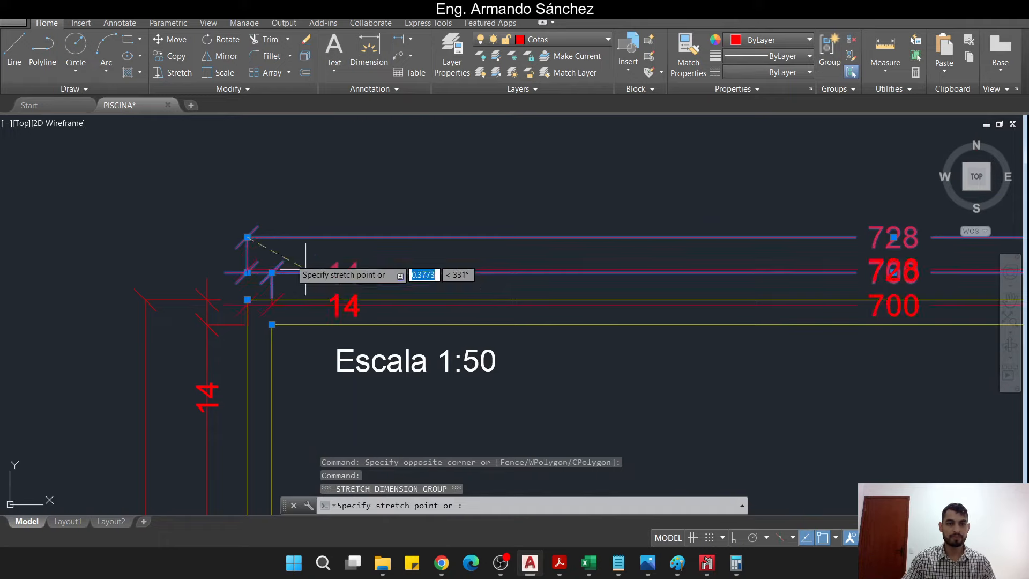
pyautogui.click(247, 202)
pyautogui.press('Escape')
pyautogui.press('Escape')
# Move the copied text just above the plan's upper wall, near its left end, and change it to Parede 01
pyautogui.click(388, 351)
pyautogui.moveTo(375, 372); pyautogui.dragTo(327, 290)
pyautogui.doubleClick(447, 283)
pyautogui.moveTo(447, 282); pyautogui.dragTo(237, 278)
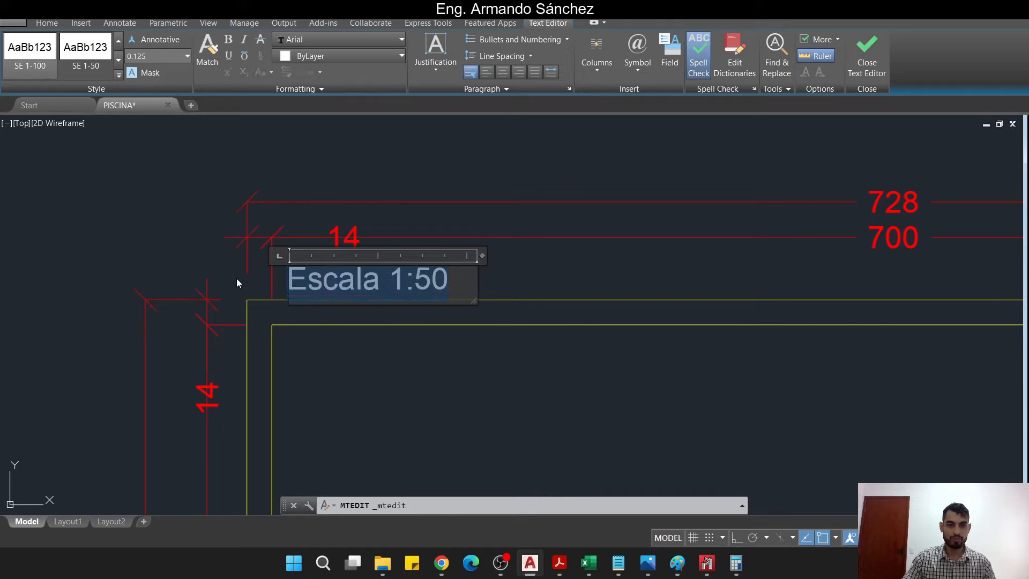
pyautogui.write('P')
pyautogui.press('capslock')
pyautogui.write('arede')
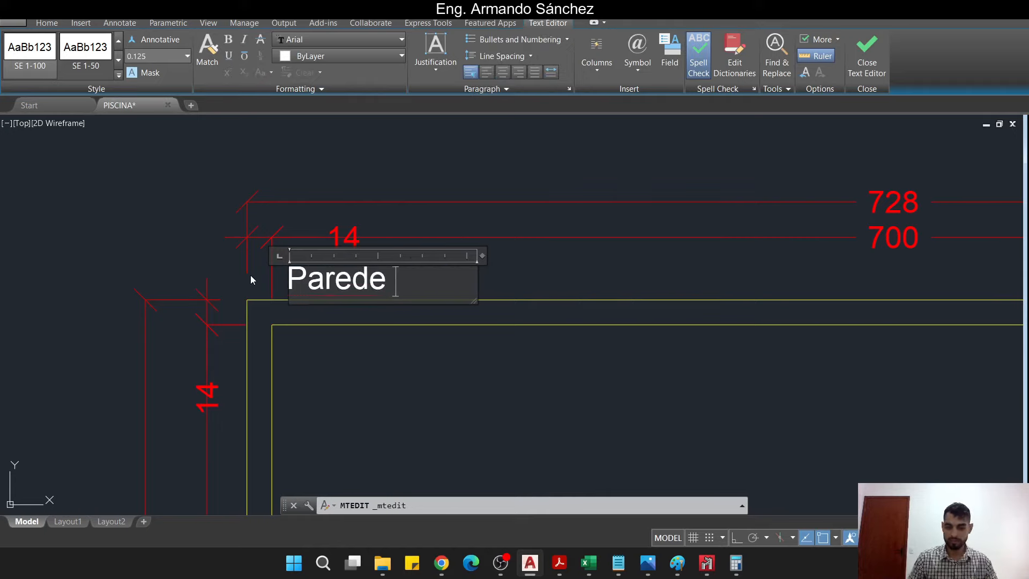
pyautogui.write(' 01')
pyautogui.click(514, 271)
pyautogui.press('Escape')
pyautogui.press('Escape')
# Copy the Parede 01 label down to just inside the lower wall of the Forma - Piscina plan
pyautogui.click(407, 278)
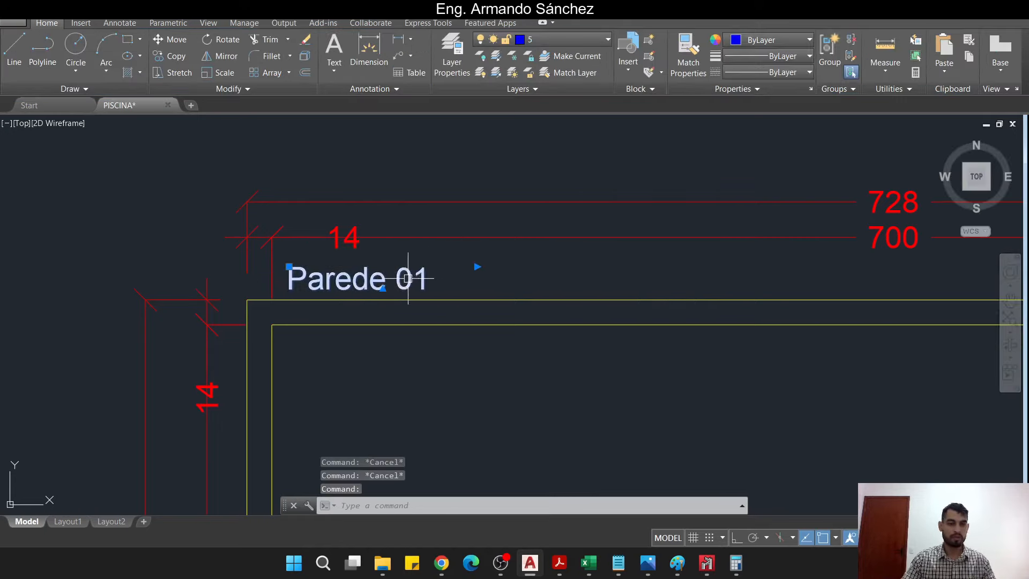
pyautogui.write('co')
pyautogui.press('space')
pyautogui.click(457, 271)
pyautogui.scroll(-5, 458, 359)
pyautogui.moveTo(458, 391); pyautogui.dragTo(432, 157, button='middle')
pyautogui.scroll(6, 444, 251)
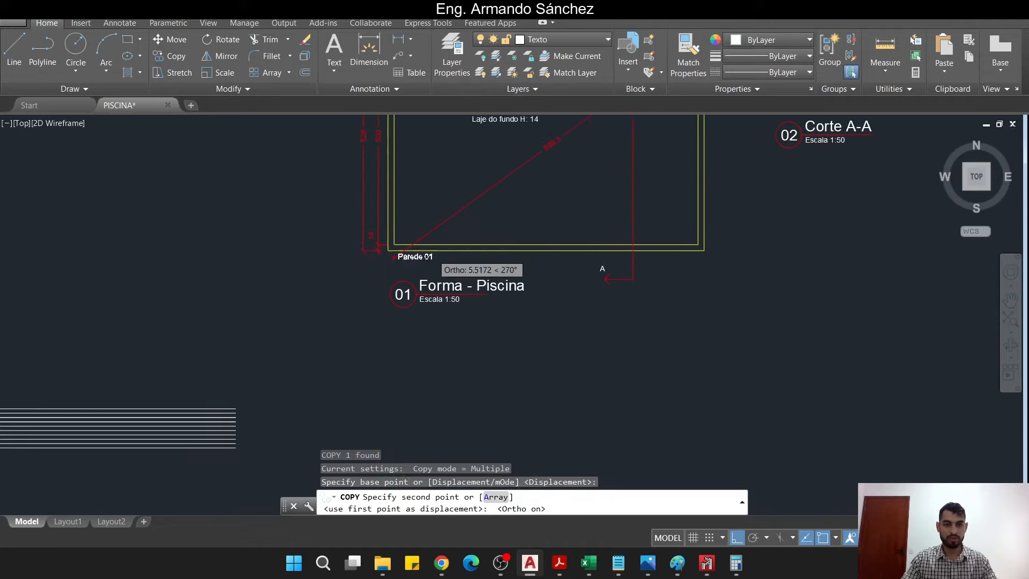
pyautogui.press('F8')
pyautogui.press('Escape')
pyautogui.press('Escape')
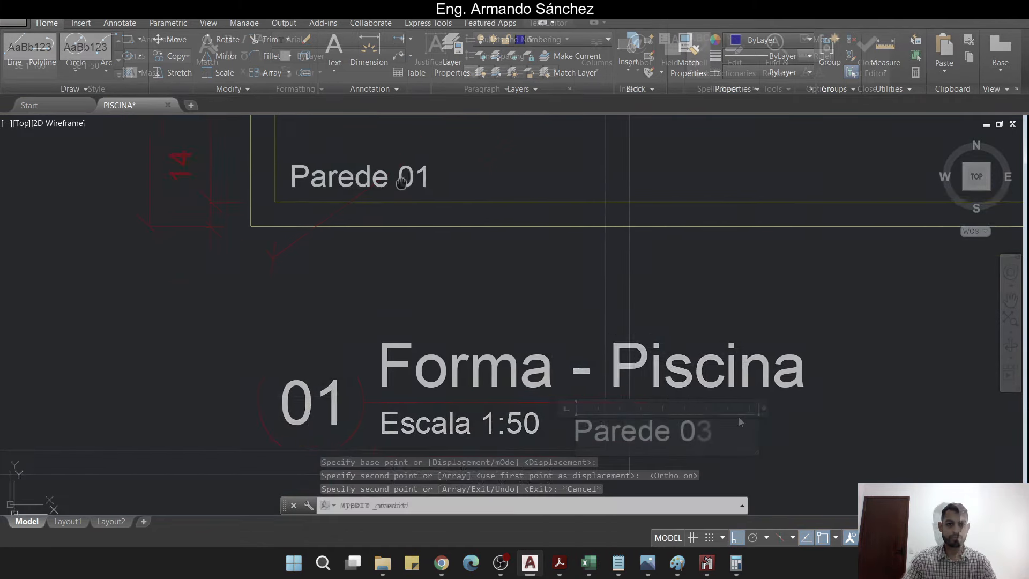
# Change the title under the separate wall section from Armadura superior - Laje do fundo to Armadura Parede 1 e 2
pyautogui.scroll(-8, 580, 363)
pyautogui.scroll(8, 657, 328)
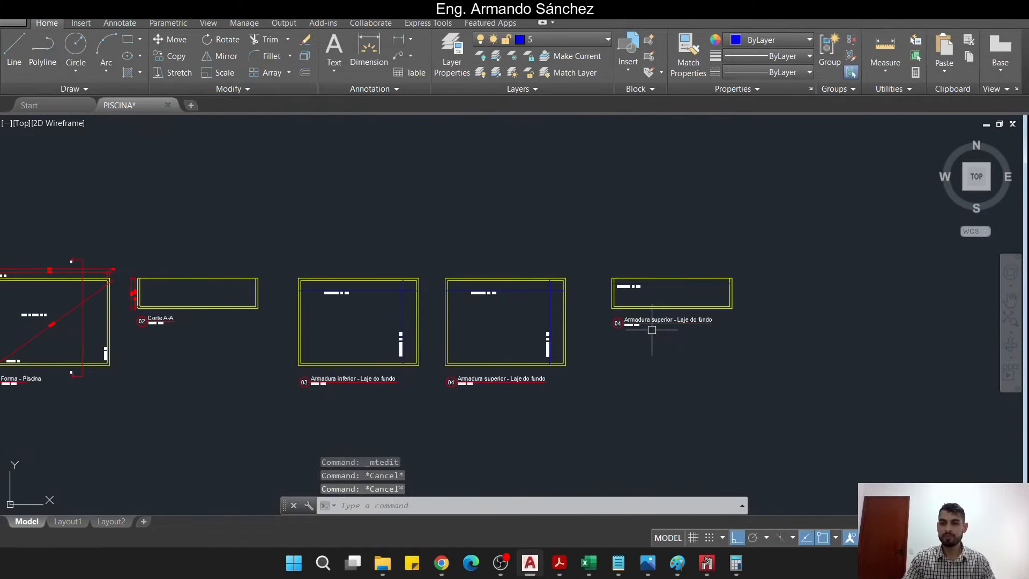
pyautogui.moveTo(667, 329)
pyautogui.mouseDown(button='middle')
pyautogui.moveTo(436, 328)
pyautogui.moveTo(377, 366)
pyautogui.mouseUp(button='middle')
pyautogui.click(376, 366)
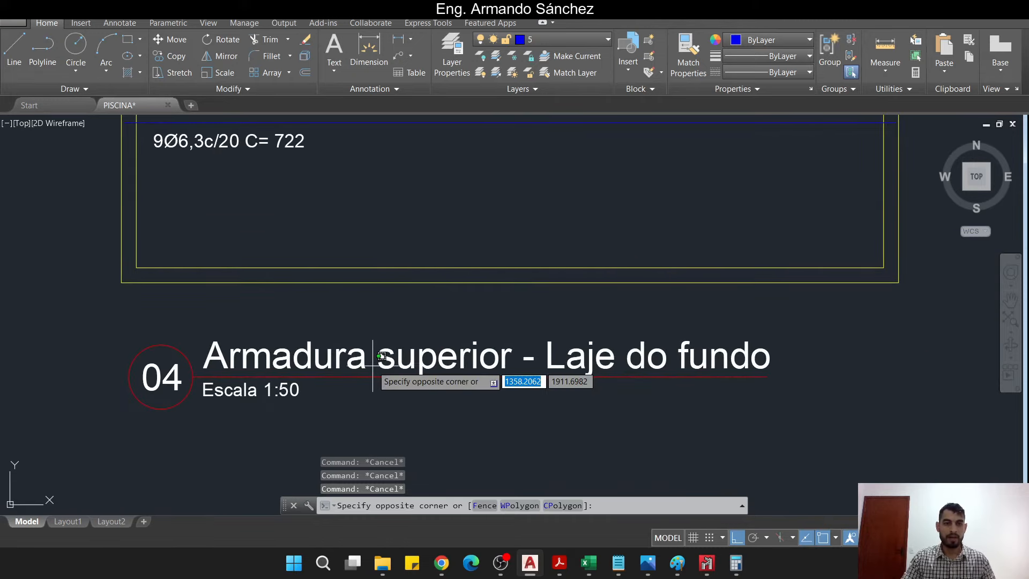
pyautogui.click(369, 368)
pyautogui.doubleClick(396, 358)
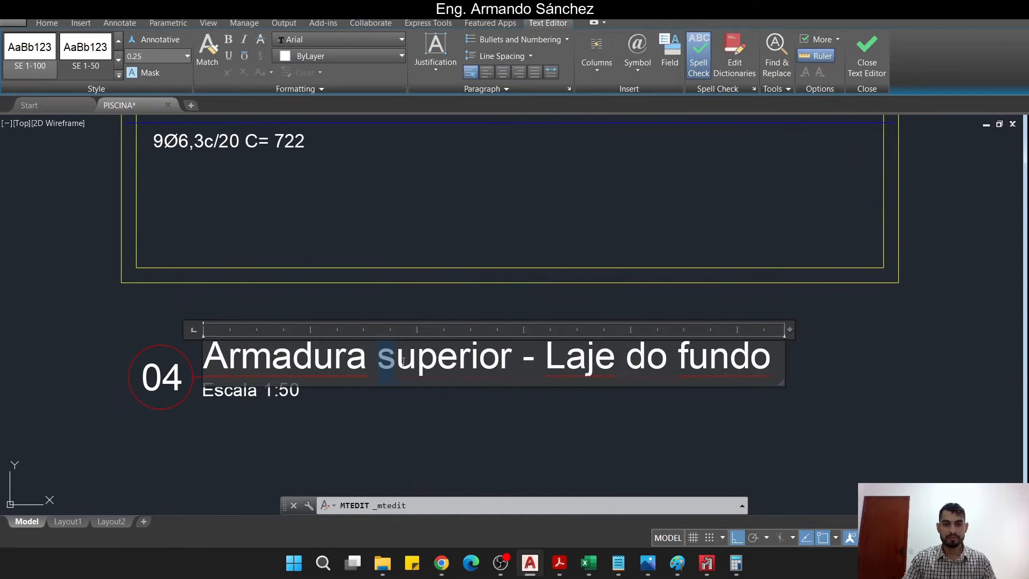
pyautogui.moveTo(403, 362); pyautogui.dragTo(717, 362)
pyautogui.press('capslock')
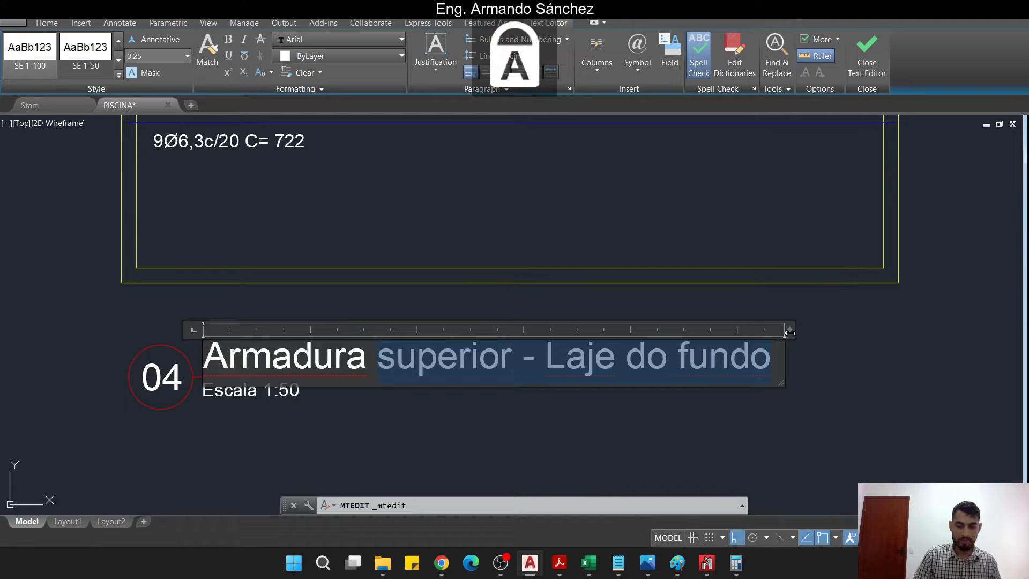
pyautogui.write('P')
pyautogui.press('capslock')
pyautogui.write('are')
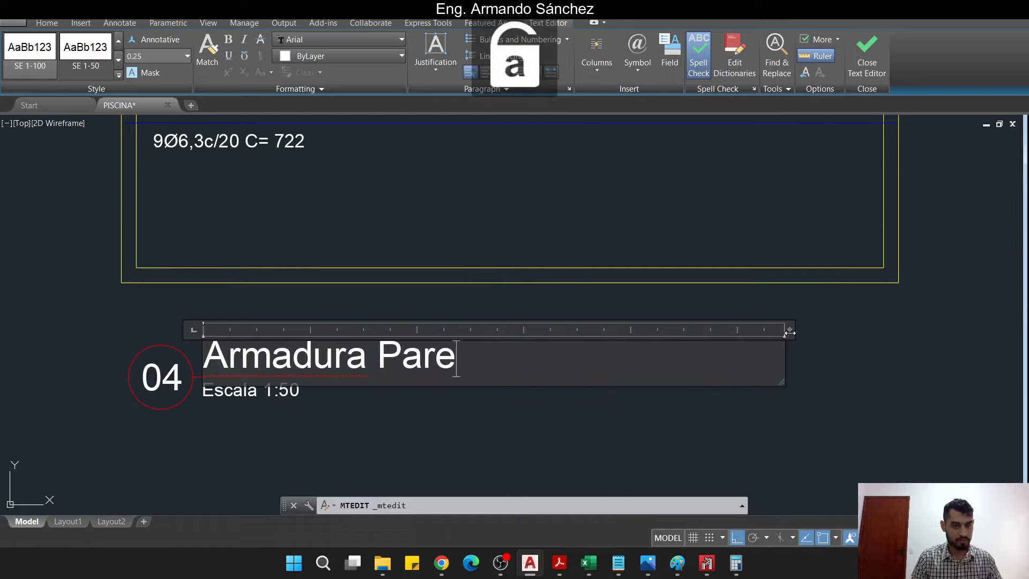
pyautogui.write('de 1 e 2')
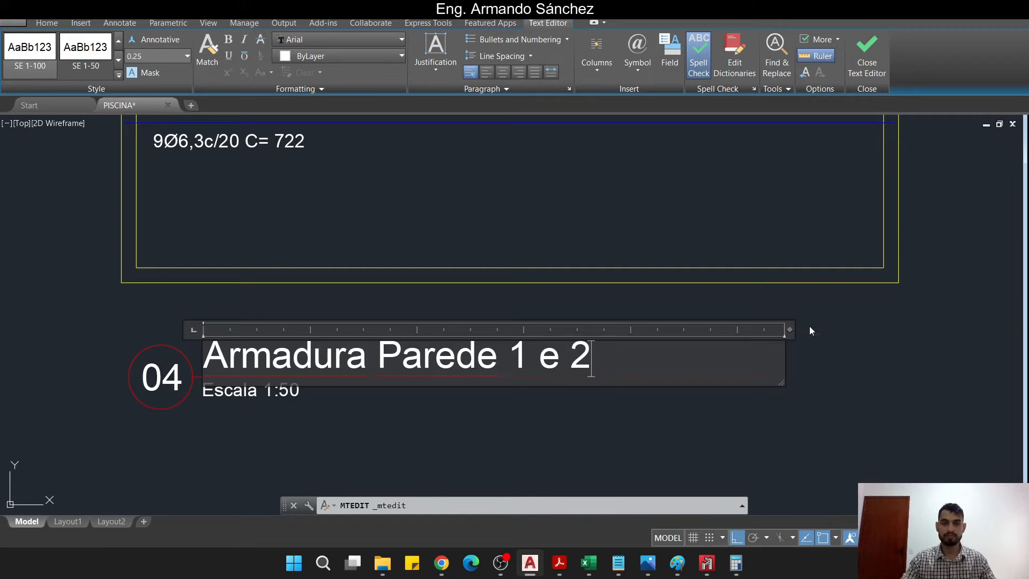
pyautogui.press('Escape')
pyautogui.press('Escape')
pyautogui.scroll(-6, 736, 217)
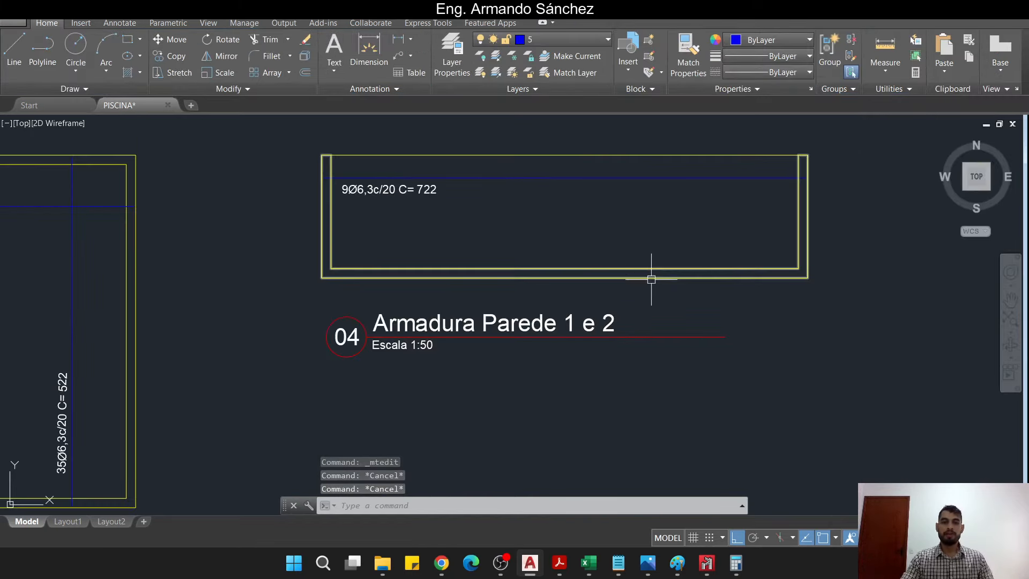
# Review the Forma - Piscina plan, Corte A-A and the slab and wall reinforcement drawings
pyautogui.moveTo(863, 278); pyautogui.dragTo(509, 283, button='middle')
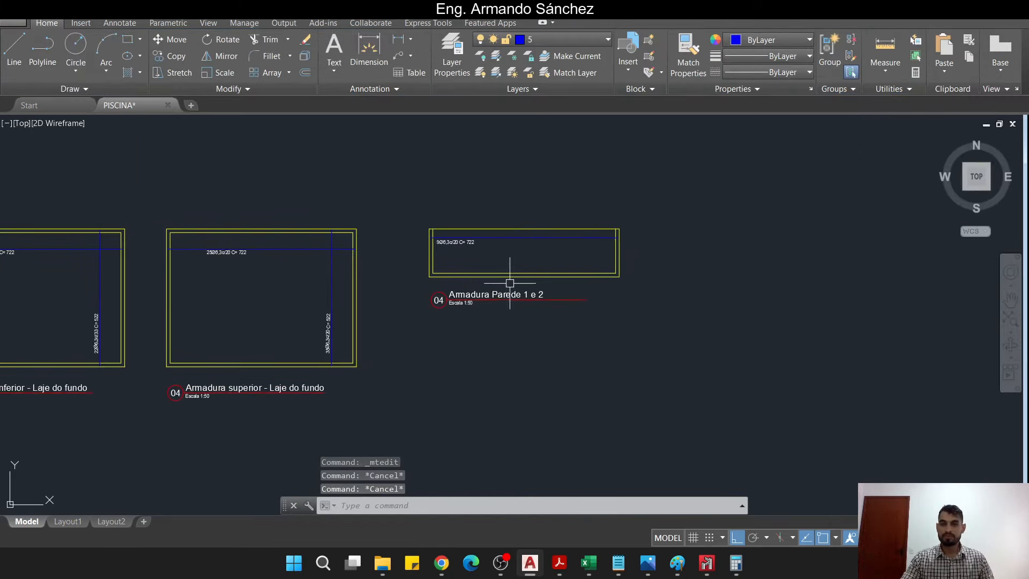
pyautogui.scroll(-2, 584, 264)
pyautogui.moveTo(579, 264)
pyautogui.mouseDown(button='middle')
pyautogui.moveTo(679, 264)
pyautogui.moveTo(740, 279)
pyautogui.mouseUp(button='middle')
pyautogui.moveTo(378, 282); pyautogui.dragTo(556, 280, button='middle')
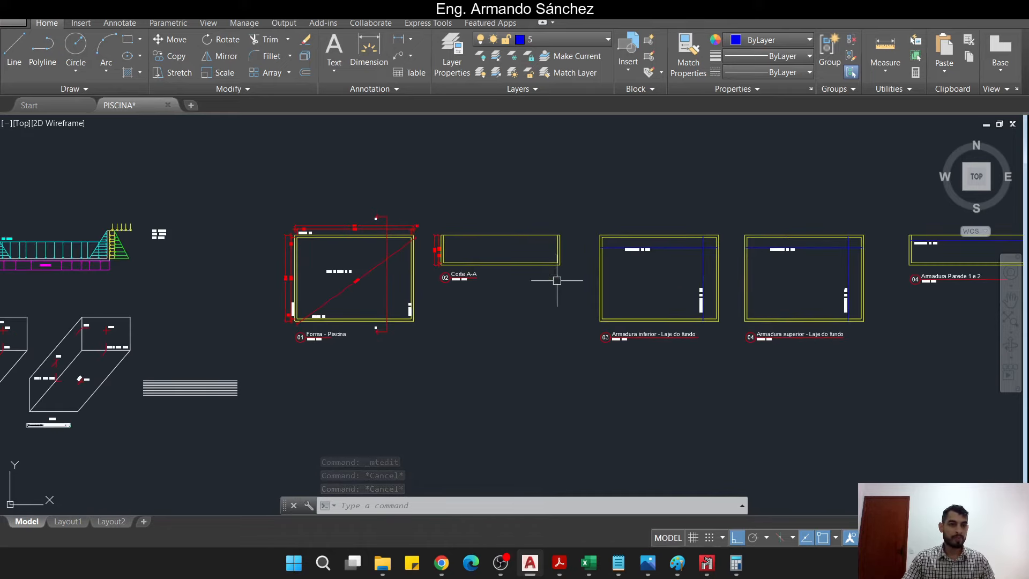
pyautogui.scroll(2, 392, 259)
pyautogui.moveTo(440, 257)
pyautogui.mouseDown(button='middle')
pyautogui.moveTo(433, 261)
pyautogui.moveTo(502, 247)
pyautogui.mouseUp(button='middle')
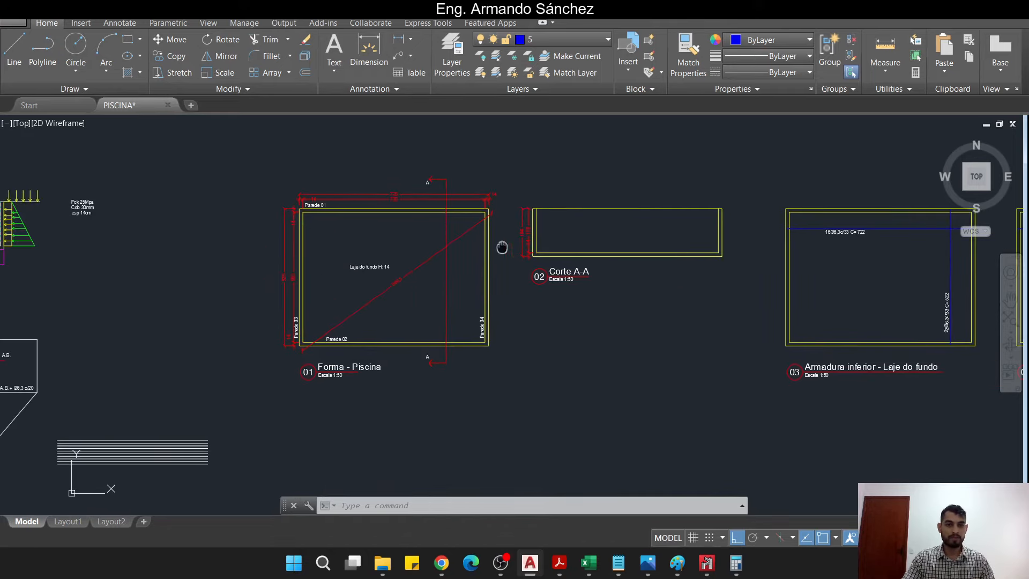
pyautogui.scroll(-2, 403, 282)
pyautogui.moveTo(860, 300); pyautogui.dragTo(425, 271, button='middle')
pyautogui.moveTo(512, 266); pyautogui.dragTo(713, 276, button='middle')
pyautogui.scroll(3, 713, 277)
pyautogui.press('Escape')
pyautogui.press('Escape')
pyautogui.press('Escape')
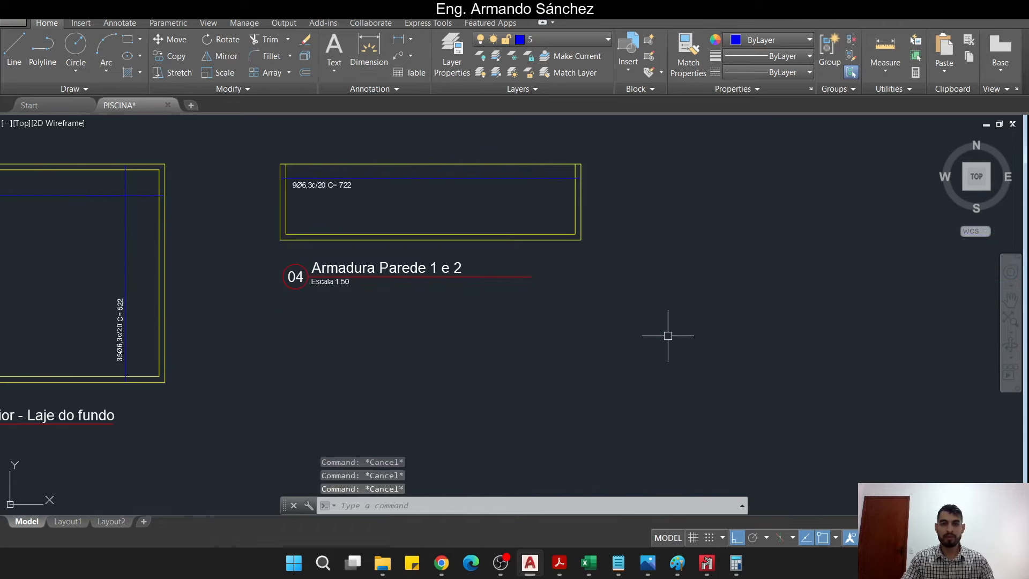
pyautogui.click(670, 339)
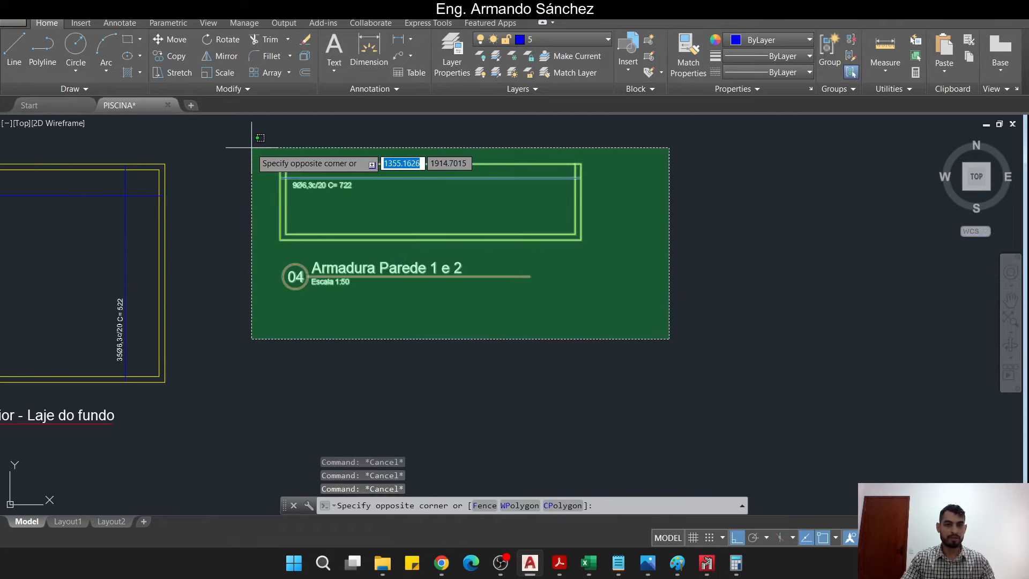
pyautogui.press('Escape')
pyautogui.moveTo(249, 147); pyautogui.dragTo(222, 249, button='middle')
pyautogui.press('Escape')
pyautogui.press('Escape')
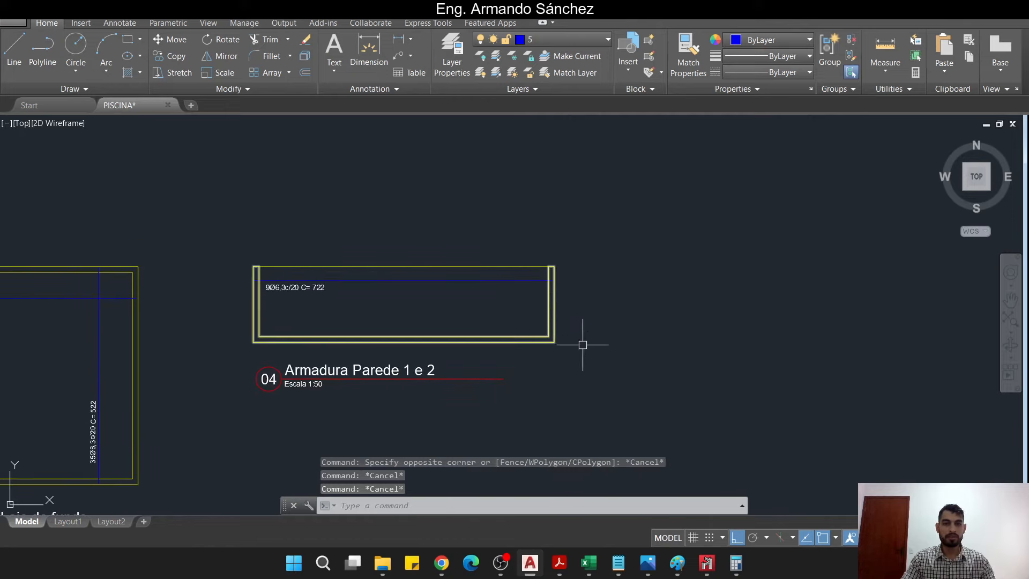
# Move the wall section with its blue bar and 9Ø6,3c/20 C= 722 label horizontally to the right, leaving its title in place
pyautogui.click(586, 347)
pyautogui.click(225, 195)
pyautogui.write('m')
pyautogui.press('Return')
pyautogui.click(284, 196)
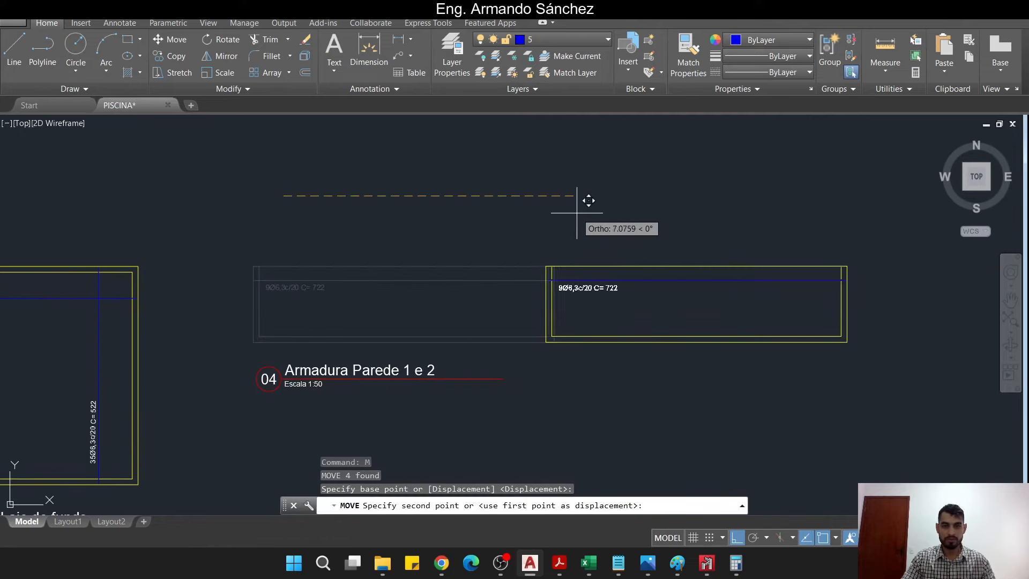
pyautogui.click(530, 211)
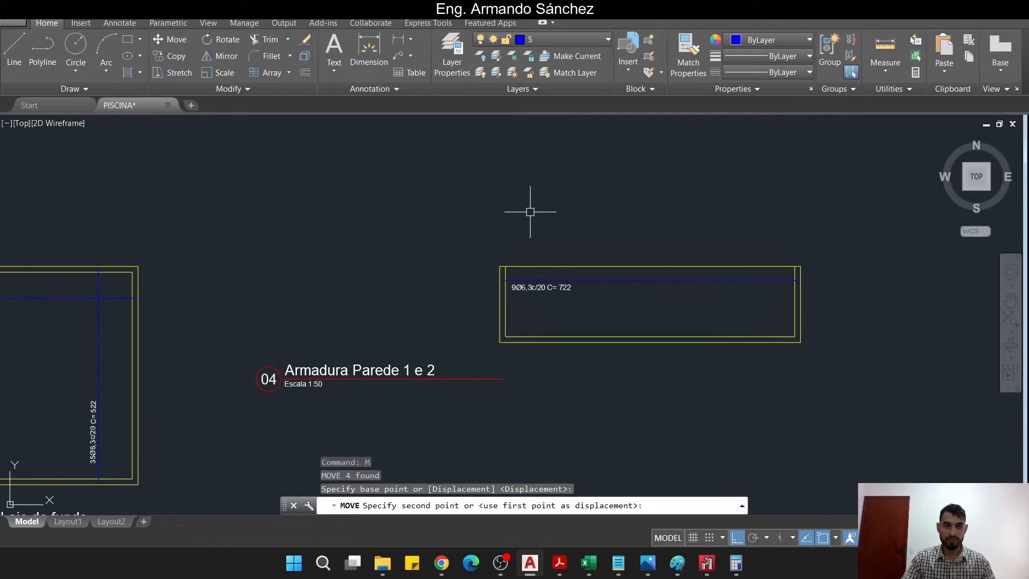
pyautogui.press('Escape')
pyautogui.press('Escape')
pyautogui.press('Escape')
pyautogui.moveTo(476, 311); pyautogui.dragTo(505, 324, button='middle')
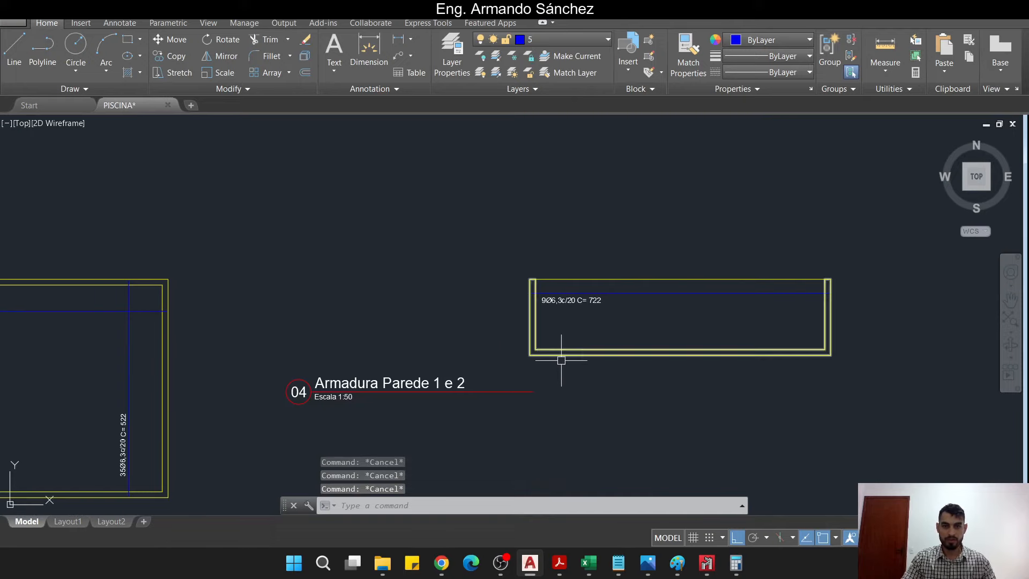
# Copy only the U-shaped wall and slab outline horizontally back to the space above the Armadura Parede 1 e 2 title
pyautogui.click(584, 376)
pyautogui.click(507, 331)
pyautogui.write('co')
pyautogui.press('Return')
pyautogui.click(544, 221)
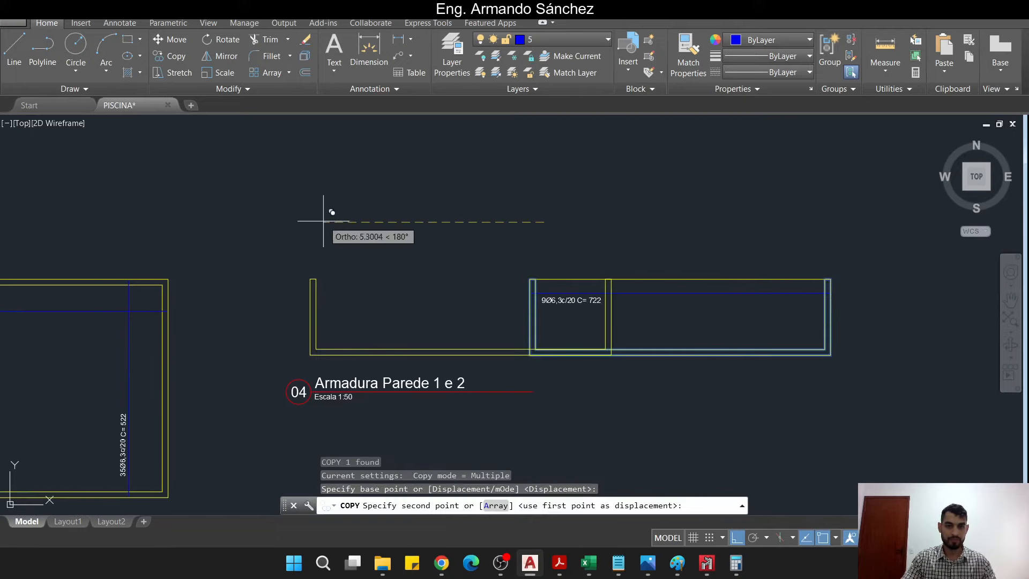
pyautogui.press('Escape')
pyautogui.press('Escape')
pyautogui.press('Escape')
pyautogui.scroll(2, 246, 284)
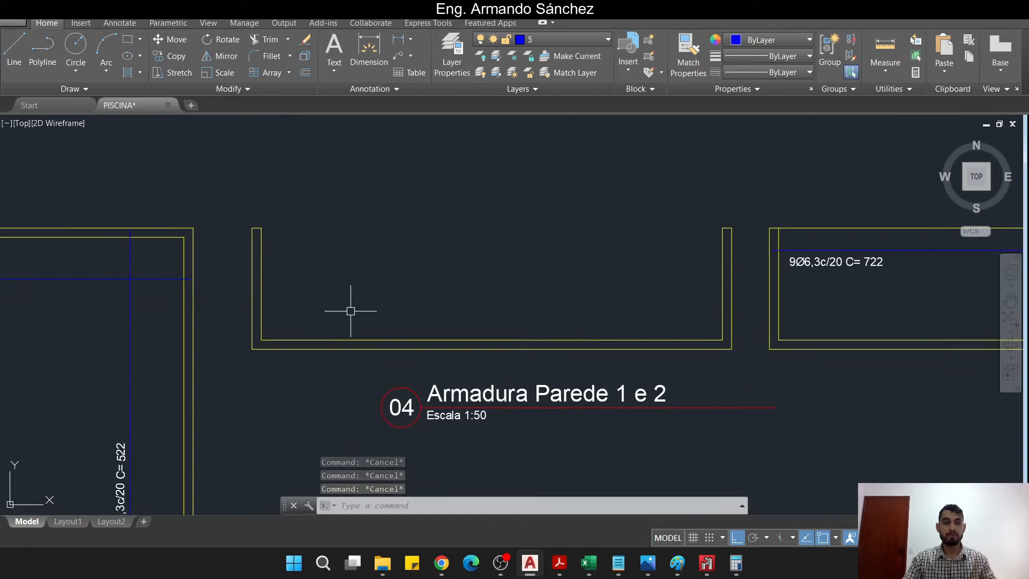
# Draw a zigzag break line with a polyline across the copied outline's bottom slab, near its left corner
pyautogui.write('pl')
pyautogui.press('Return')
pyautogui.scroll(3, 321, 347)
pyautogui.click(328, 290)
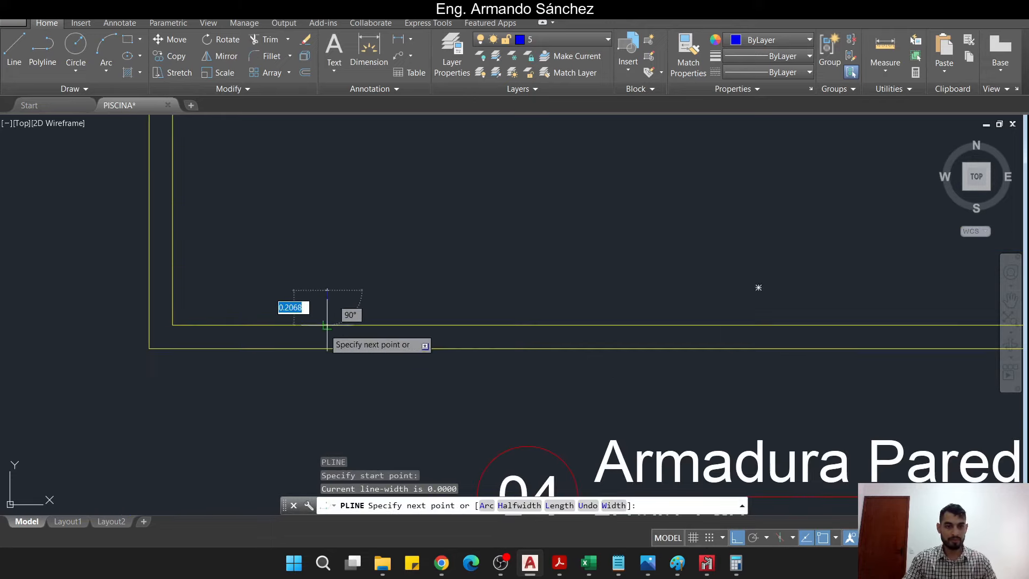
pyautogui.scroll(2, 326, 326)
pyautogui.click(327, 341)
pyautogui.click(353, 342)
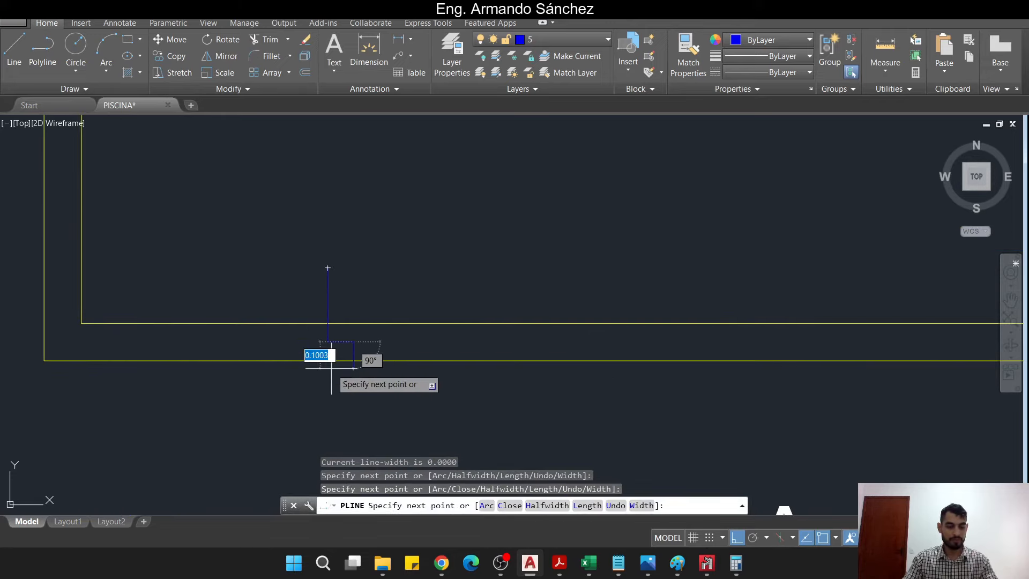
pyautogui.press('F8')
pyautogui.scroll(2, 319, 383)
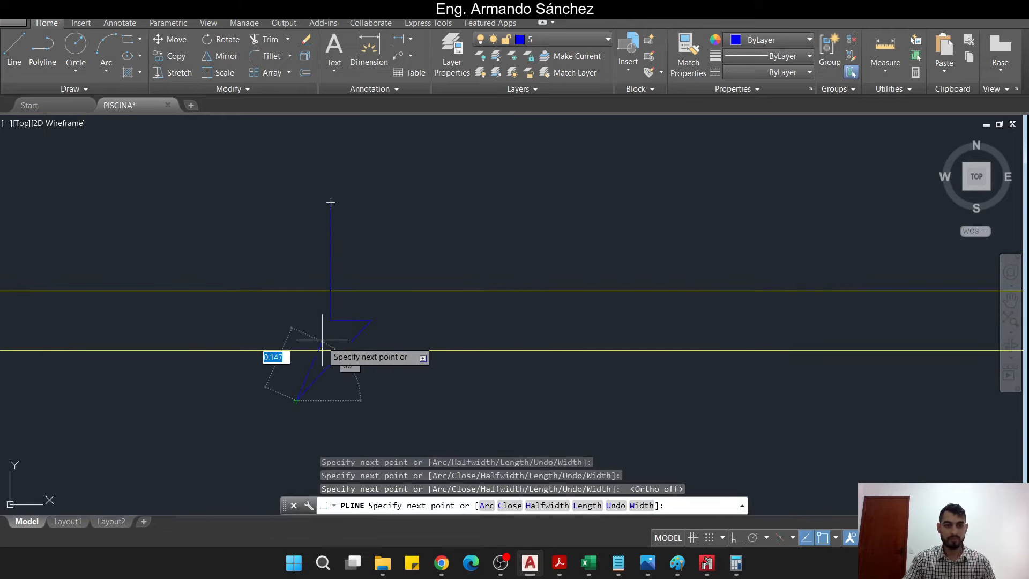
pyautogui.press('F8')
pyautogui.click(339, 409)
pyautogui.moveTo(337, 401); pyautogui.dragTo(333, 324, button='middle')
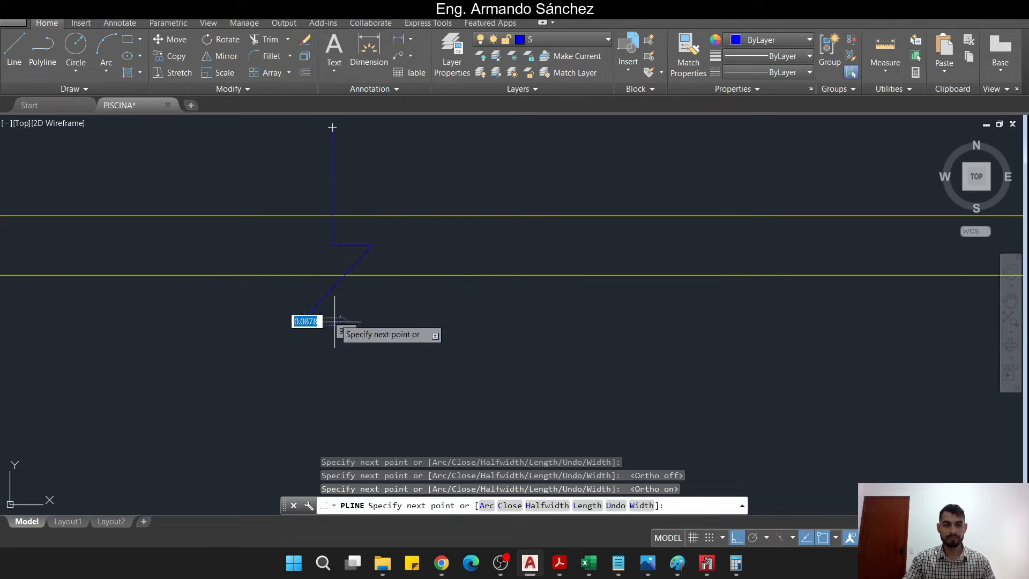
pyautogui.click(336, 395)
pyautogui.scroll(-4, 341, 387)
pyautogui.press('Escape')
pyautogui.press('Escape')
pyautogui.press('Escape')
# Trim the copied outline at the break line and erase the remaining piece on its right side
pyautogui.click(341, 387)
pyautogui.write('tr')
pyautogui.press('space')
pyautogui.scroll(-2, 405, 364)
pyautogui.click(436, 291)
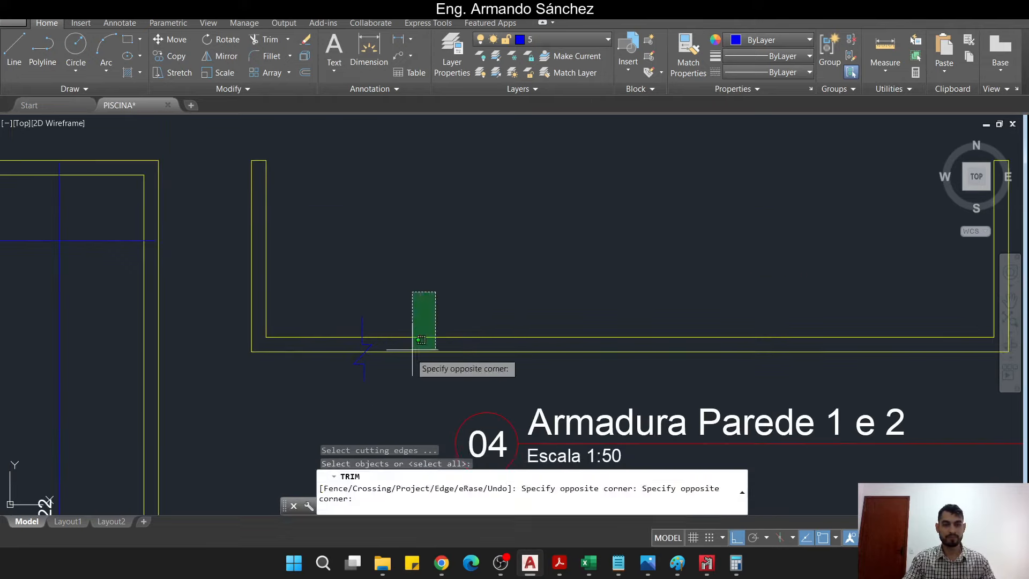
pyautogui.click(412, 351)
pyautogui.scroll(-2, 378, 353)
pyautogui.press('Escape')
pyautogui.press('Escape')
pyautogui.click(789, 309)
pyautogui.click(687, 269)
pyautogui.write('e')
pyautogui.press('space')
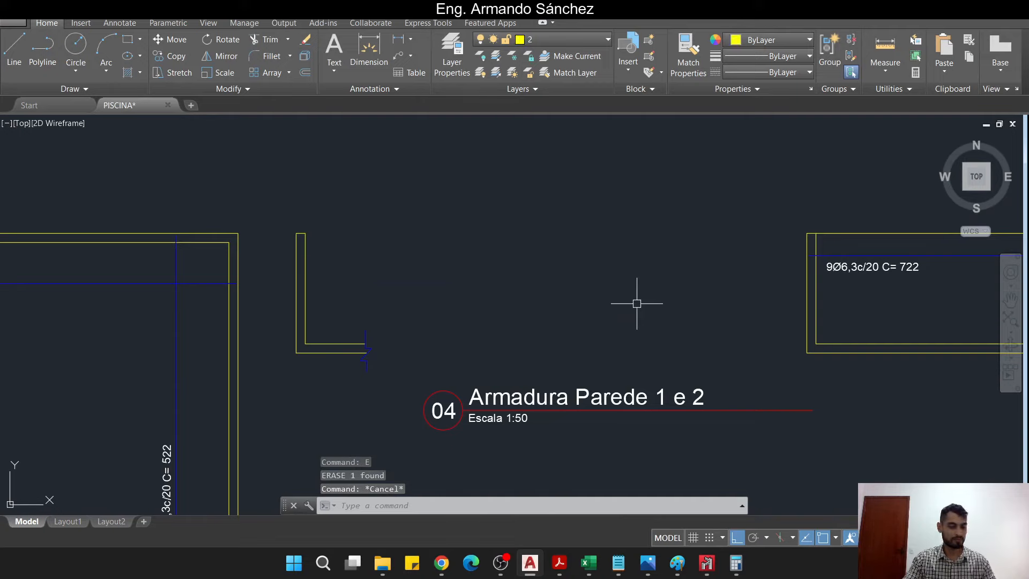
# Match the break line's properties to those of the yellow wall outline
pyautogui.write('ma')
pyautogui.press('space')
pyautogui.scroll(2, 298, 344)
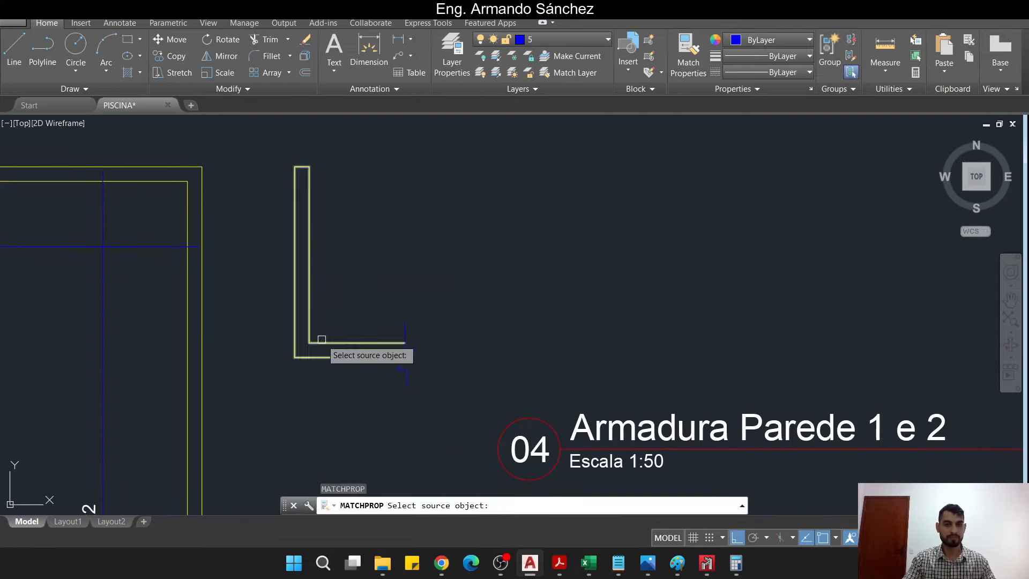
pyautogui.click(324, 340)
pyautogui.click(376, 306)
pyautogui.click(457, 395)
pyautogui.press('Escape')
pyautogui.press('Escape')
pyautogui.press('Escape')
pyautogui.scroll(-2, 415, 360)
# Move the L-shaped wall corner with its break line horizontally to the right, over the Armadura Parede 1 e 2 title
pyautogui.click(441, 386)
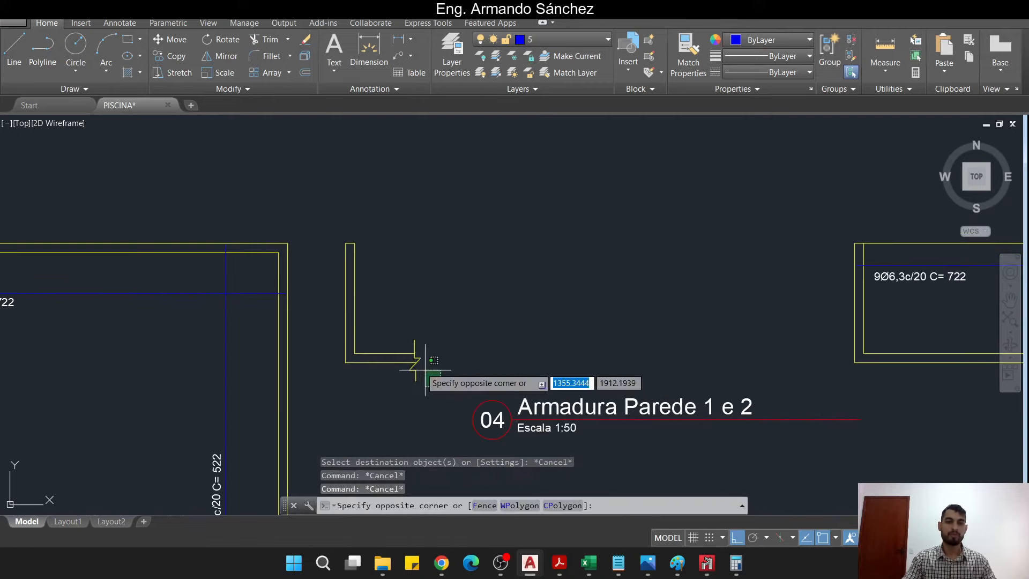
pyautogui.click(319, 231)
pyautogui.write('m')
pyautogui.press('space')
pyautogui.click(373, 220)
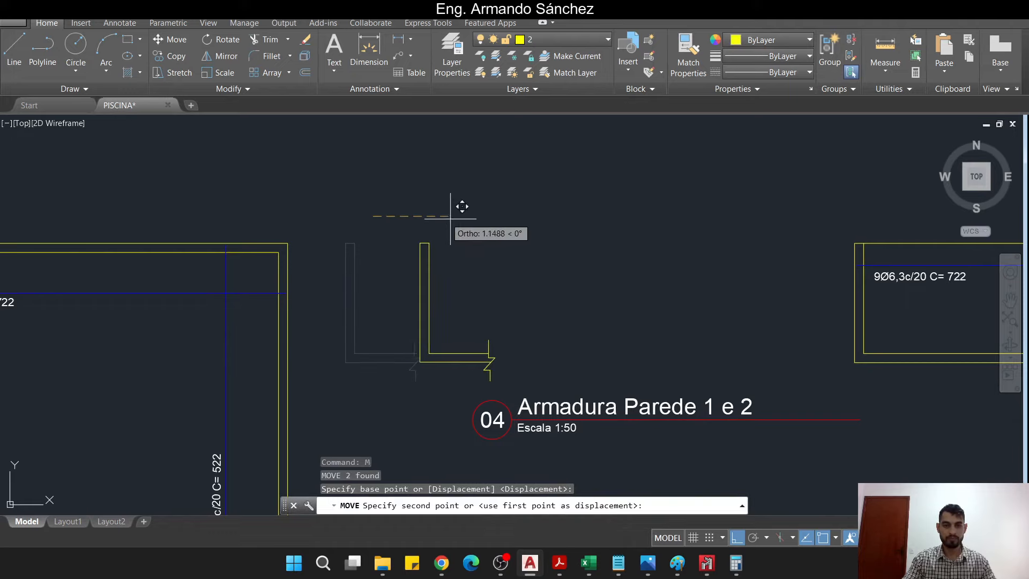
pyautogui.click(488, 219)
pyautogui.press('Escape')
pyautogui.press('Escape')
pyautogui.moveTo(513, 323); pyautogui.dragTo(484, 309, button='middle')
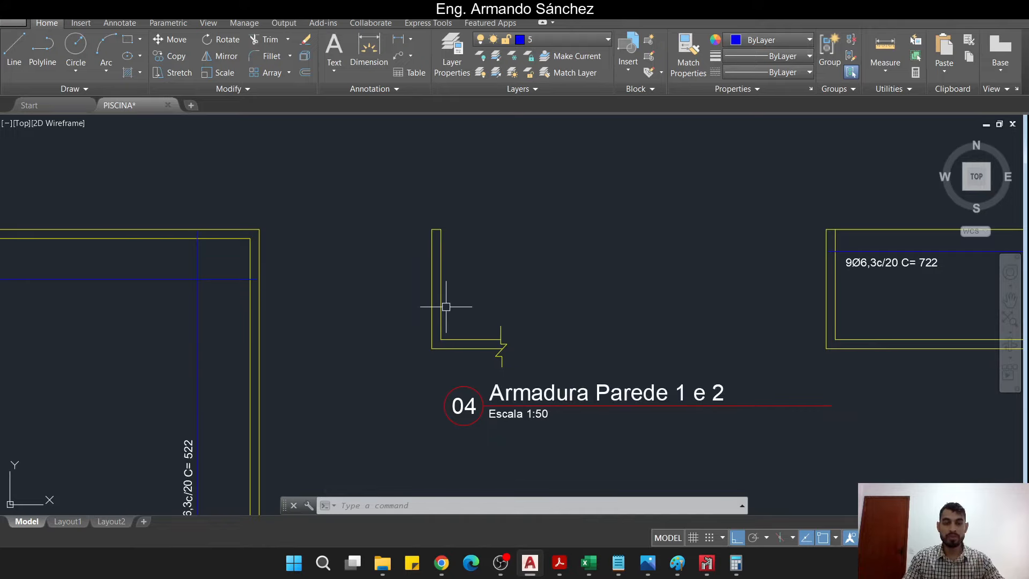
# Calculate 3 + 0,315 in the Calculator and return to the drawing
pyautogui.scroll(2, 451, 307)
pyautogui.click(744, 563)
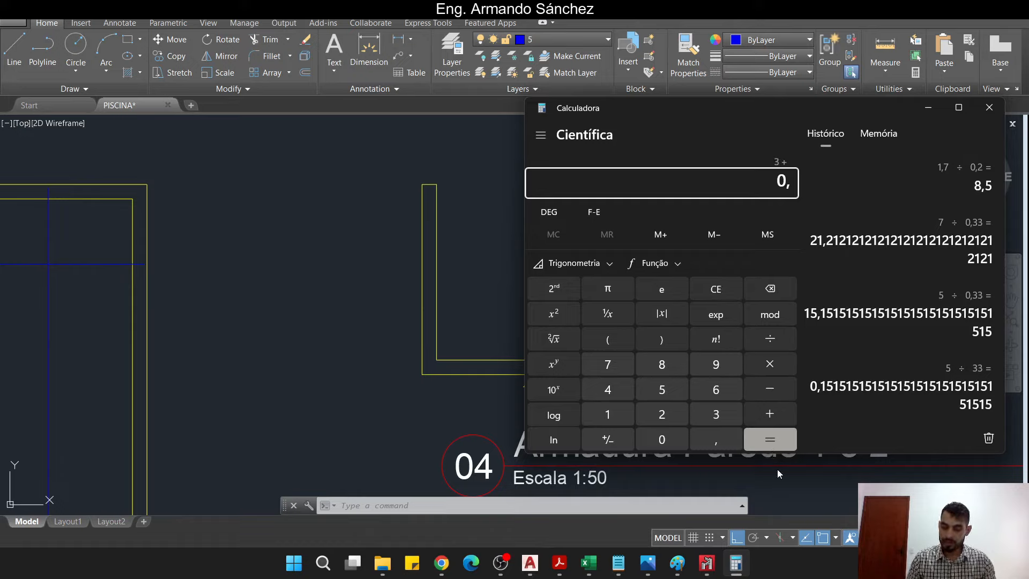
pyautogui.write('315')
pyautogui.press('Return')
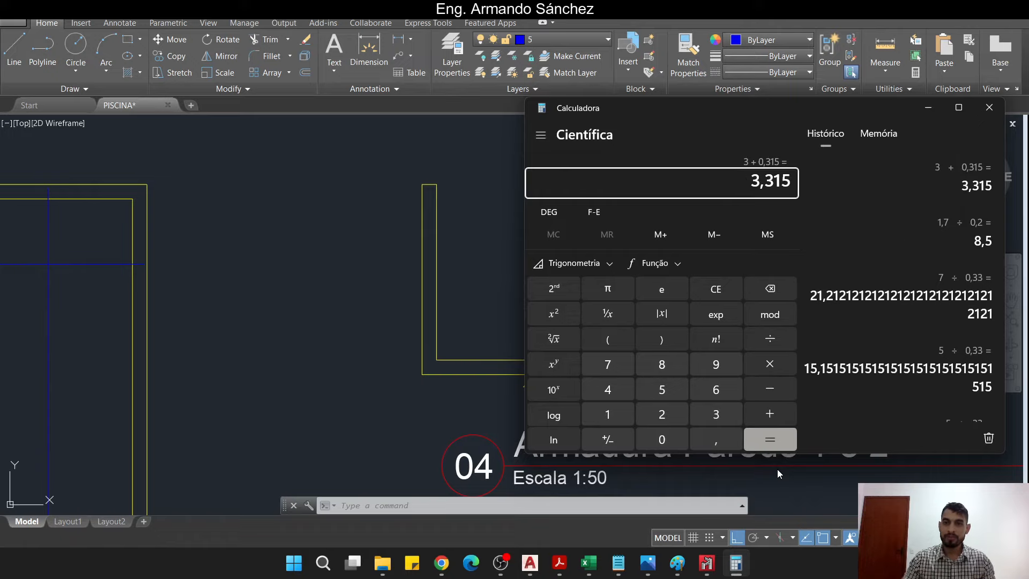
pyautogui.click(466, 303)
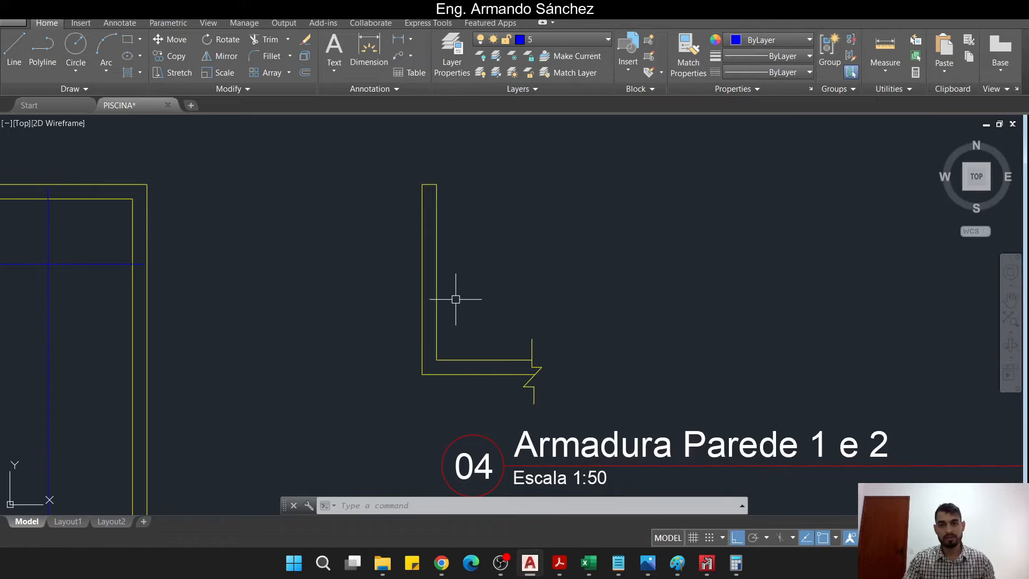
# Offset the L-shaped wall outline inward by 0.03315
pyautogui.write('o')
pyautogui.press('Return')
pyautogui.write('.3')
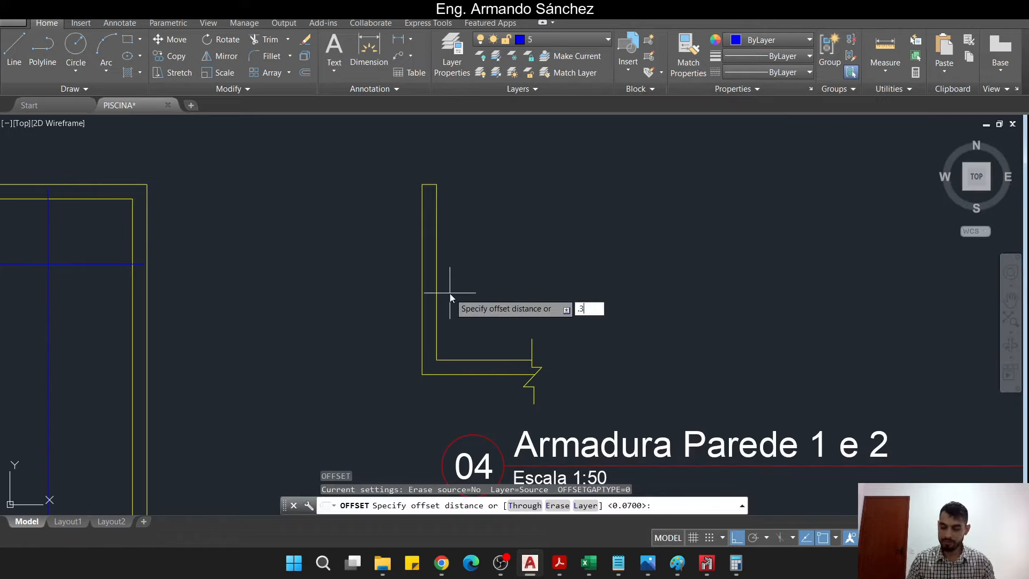
pyautogui.press('BackSpace')
pyautogui.write('0')
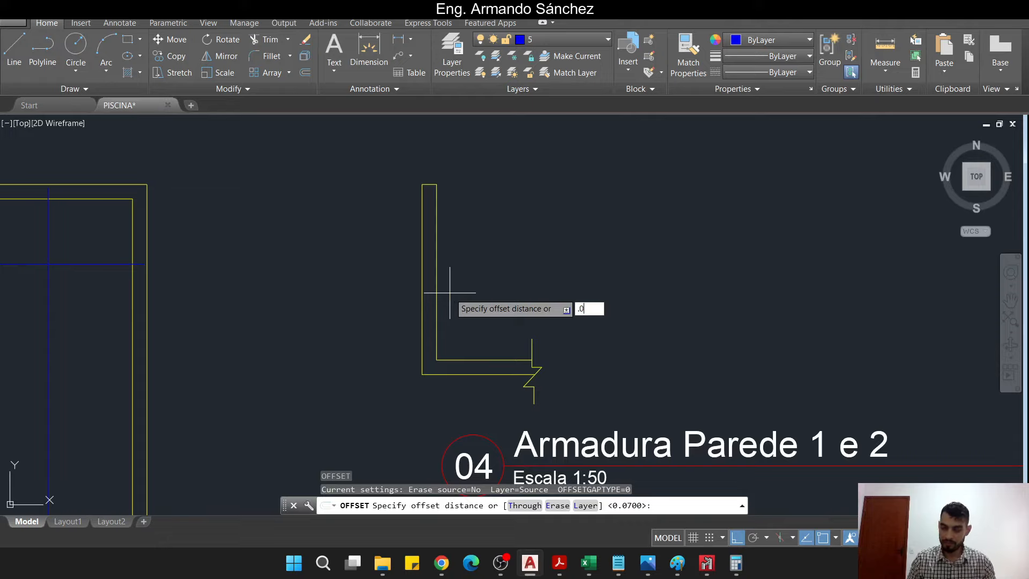
pyautogui.write('3315')
pyautogui.press('Return')
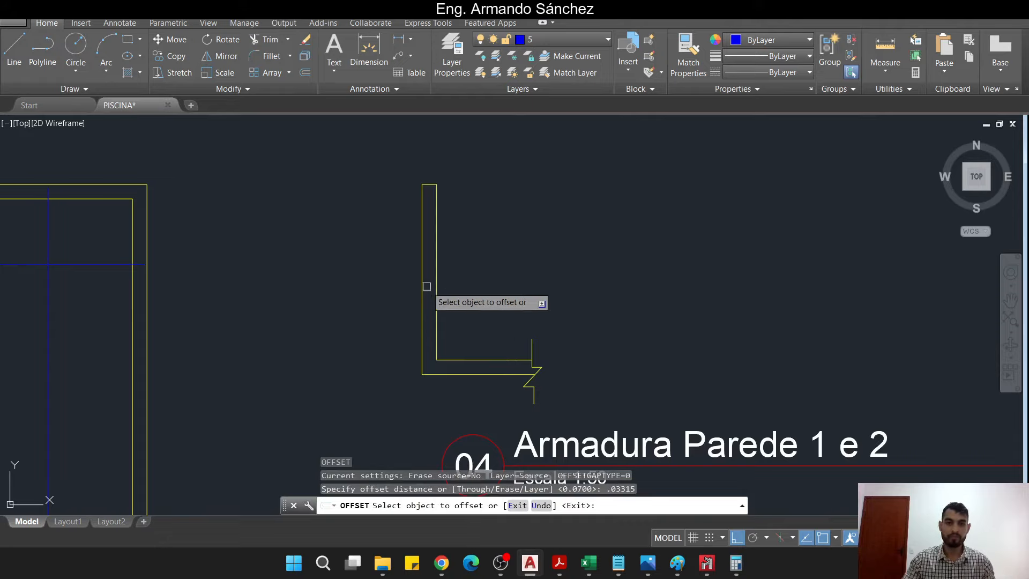
pyautogui.scroll(2, 435, 289)
pyautogui.click(429, 287)
pyautogui.click(420, 291)
pyautogui.press('Escape')
pyautogui.press('Escape')
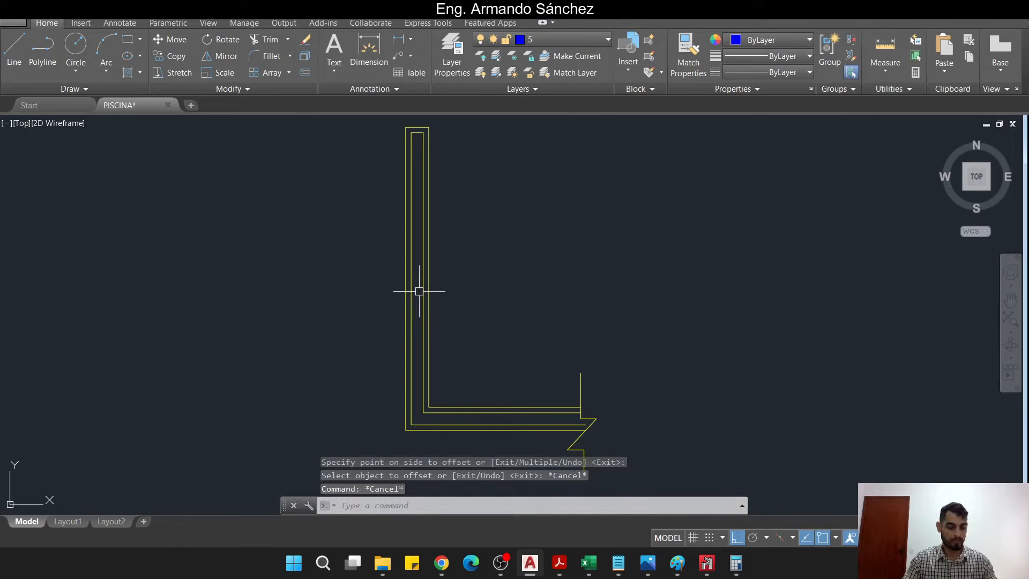
# Assign the inner offset outline of the wall corner to layer 5
pyautogui.press('Escape')
pyautogui.press('Escape')
pyautogui.press('Escape')
pyautogui.scroll(2, 430, 268)
pyautogui.click(418, 265)
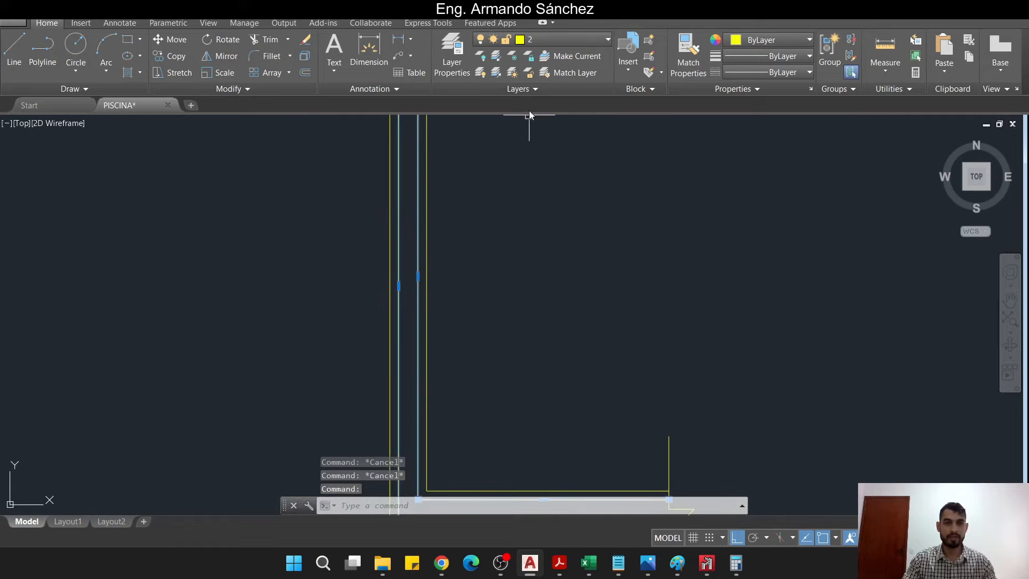
pyautogui.click(556, 43)
pyautogui.click(555, 101)
pyautogui.press('Escape')
pyautogui.press('Escape')
pyautogui.scroll(-3, 459, 259)
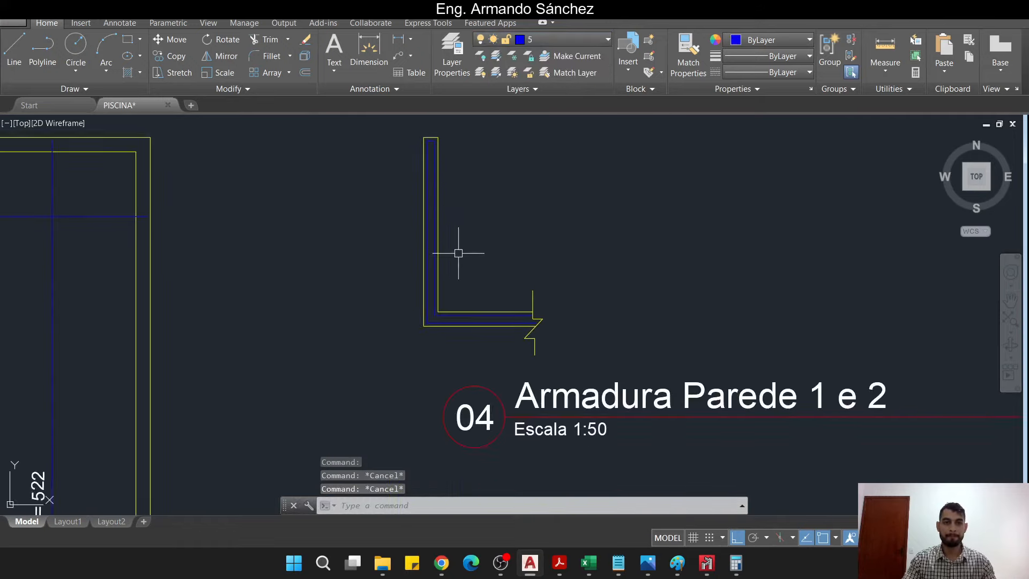
# Draw a rectangle inside the vertical wall, from the inner outline's top-right corner to its bottom-left corner
pyautogui.scroll(1, 450, 276)
pyautogui.press('Escape')
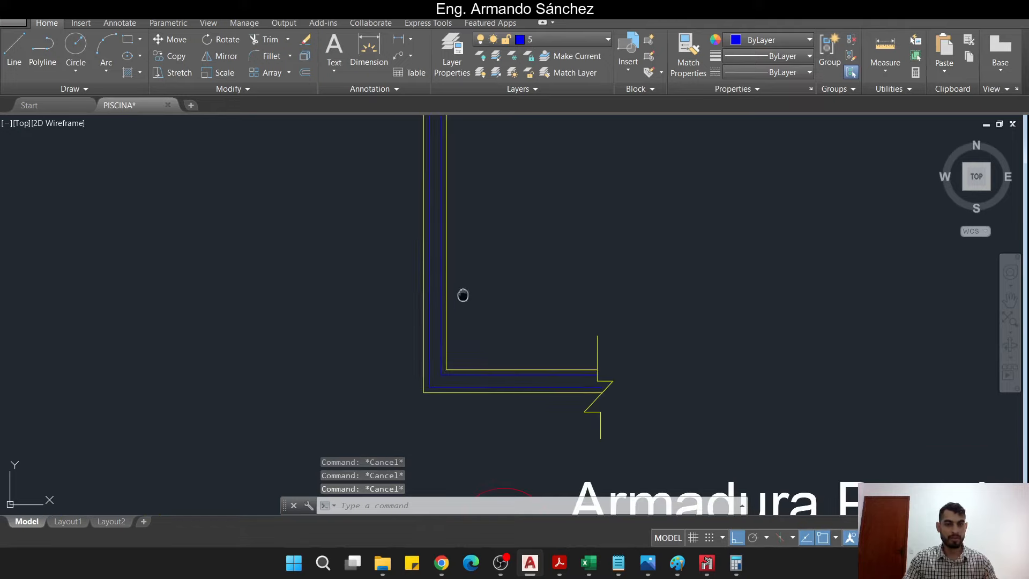
pyautogui.scroll(1, 483, 316)
pyautogui.moveTo(484, 216); pyautogui.dragTo(495, 247, button='middle')
pyautogui.write('rec')
pyautogui.press('Return')
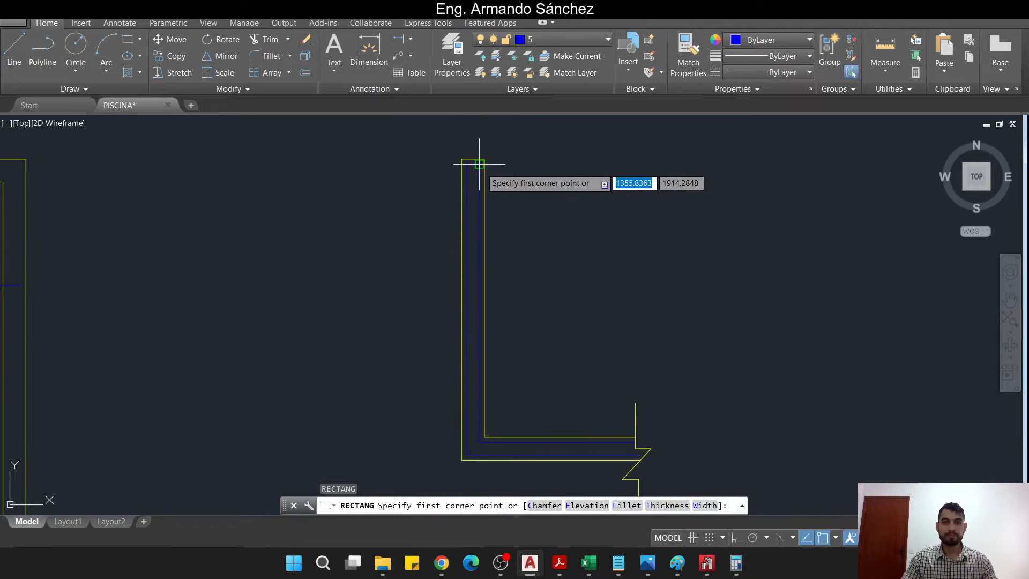
pyautogui.click(479, 165)
pyautogui.scroll(3, 471, 468)
pyautogui.click(460, 432)
pyautogui.press('Escape')
pyautogui.press('Escape')
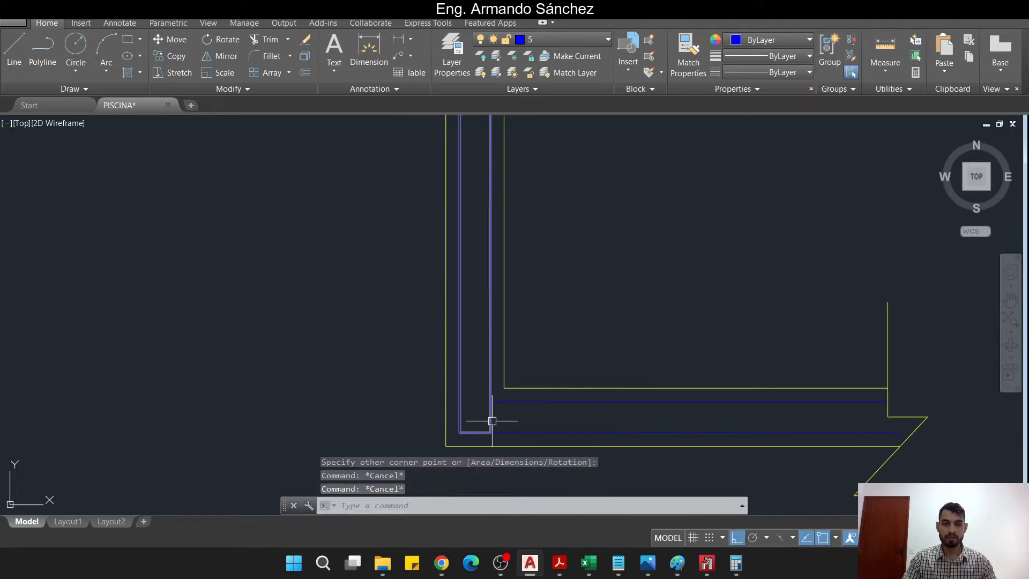
# Move the stirrup rectangle horizontally about 0.62 to the left, out of the wall section
pyautogui.click(491, 422)
pyautogui.scroll(-3, 494, 427)
pyautogui.scroll(-2, 530, 370)
pyautogui.write('m')
pyautogui.press('Return')
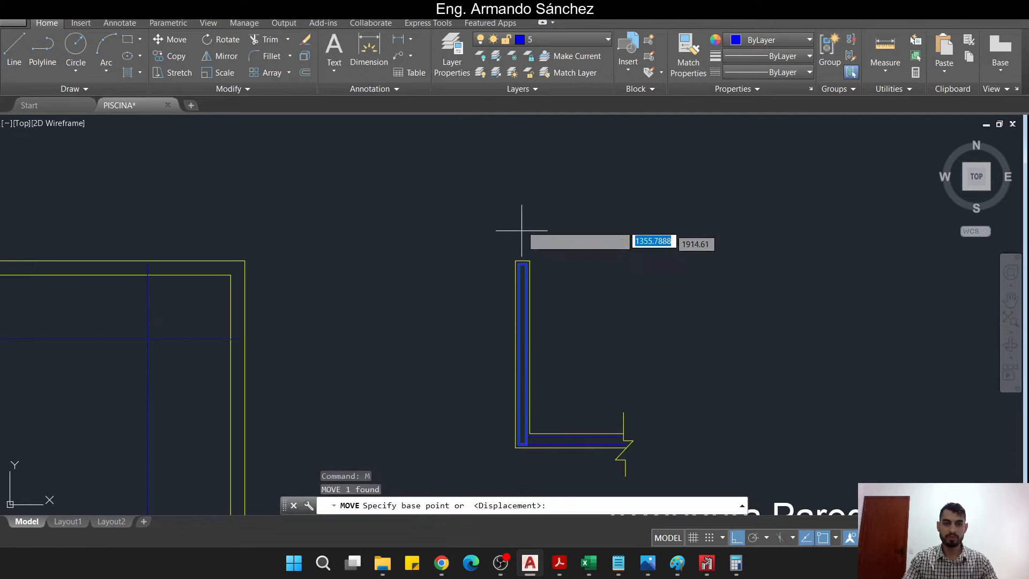
pyautogui.click(523, 223)
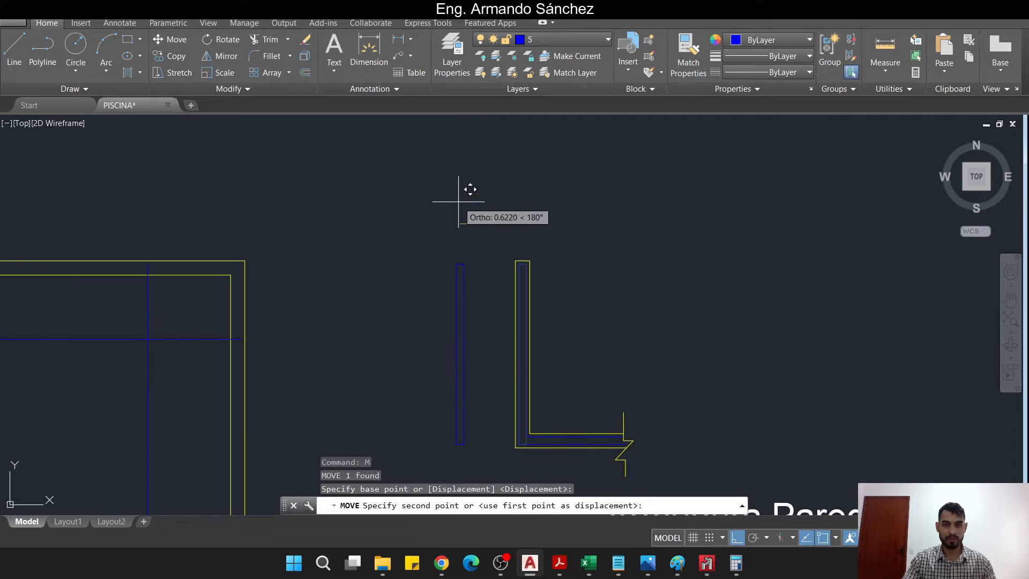
pyautogui.press('Escape')
pyautogui.press('Escape')
pyautogui.press('Escape')
pyautogui.press('Escape')
pyautogui.scroll(-3, 523, 263)
pyautogui.scroll(-2, 523, 263)
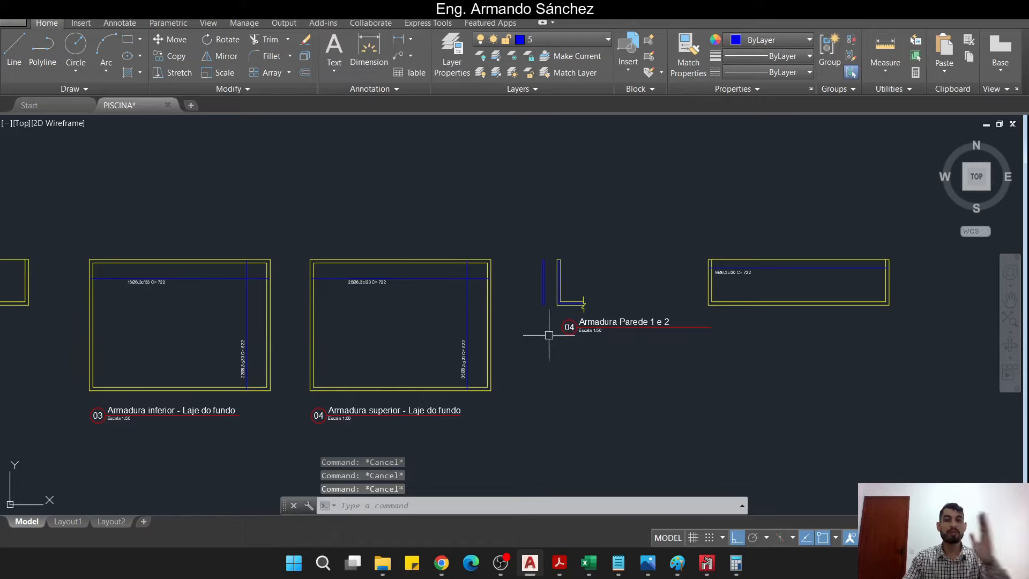
# Draw a polyline from the stirrup's top-left corner, 0.02 upward and then across to the width of the stirrup
pyautogui.scroll(8, 569, 297)
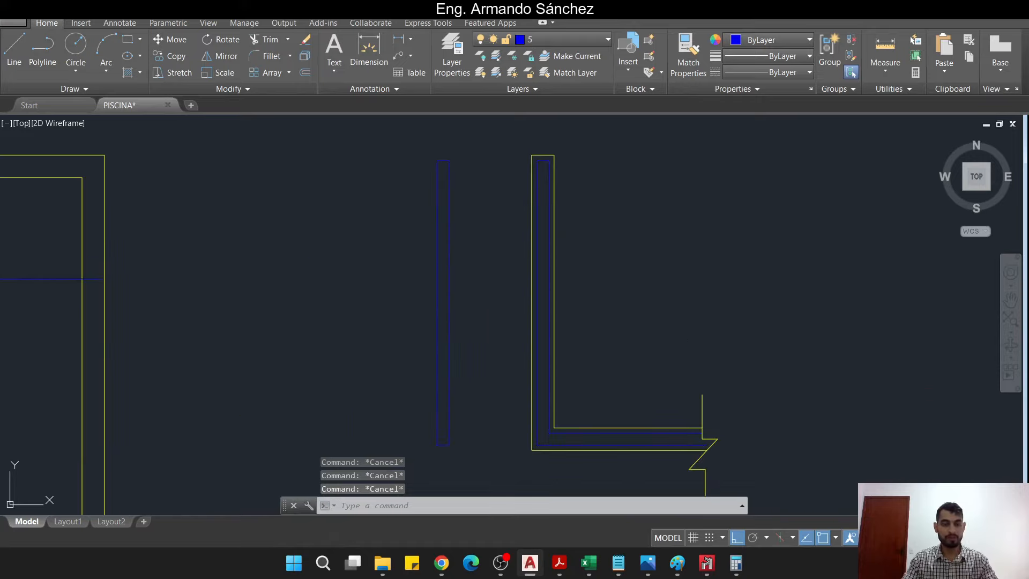
pyautogui.write('pl')
pyautogui.press('Return')
pyautogui.scroll(4, 455, 239)
pyautogui.scroll(2, 383, 315)
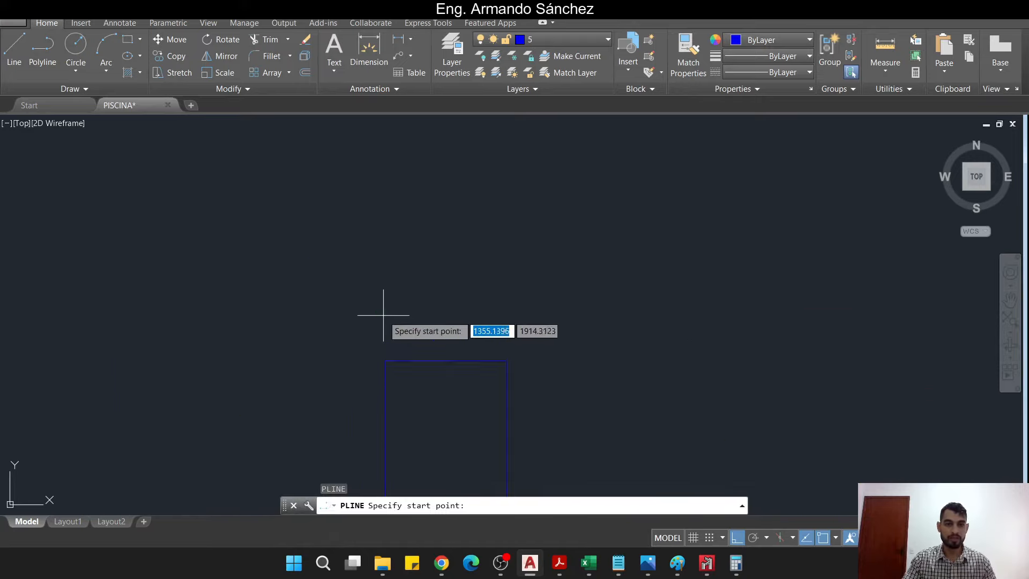
pyautogui.click(386, 360)
pyautogui.write('.0')
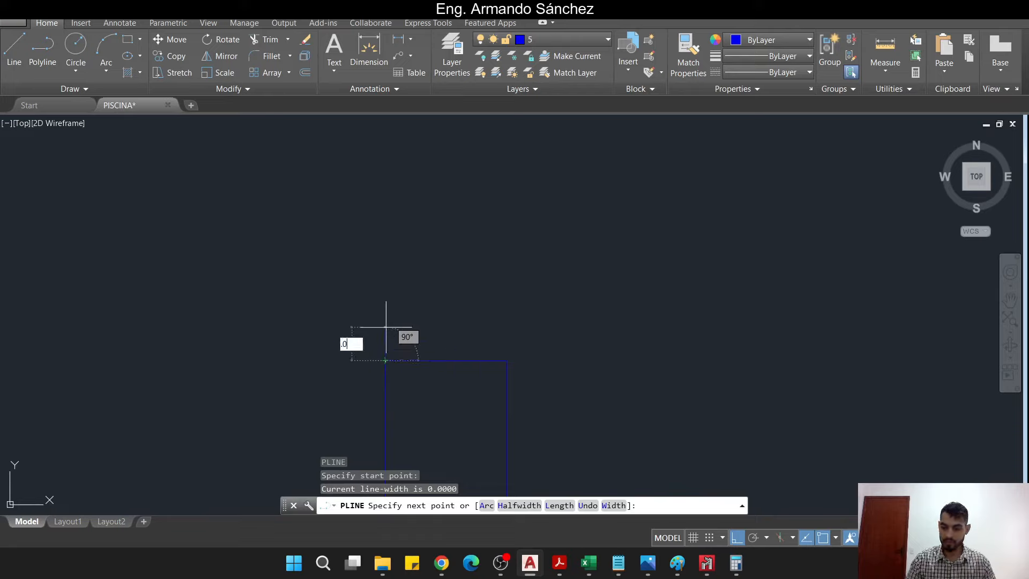
pyautogui.write('2')
pyautogui.press('Return')
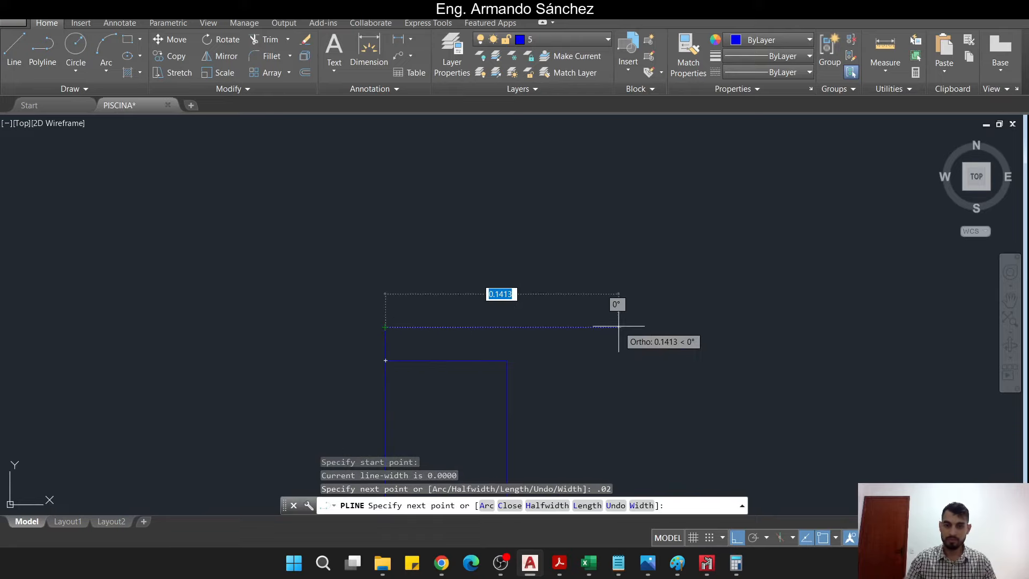
pyautogui.click(506, 327)
pyautogui.press('Escape')
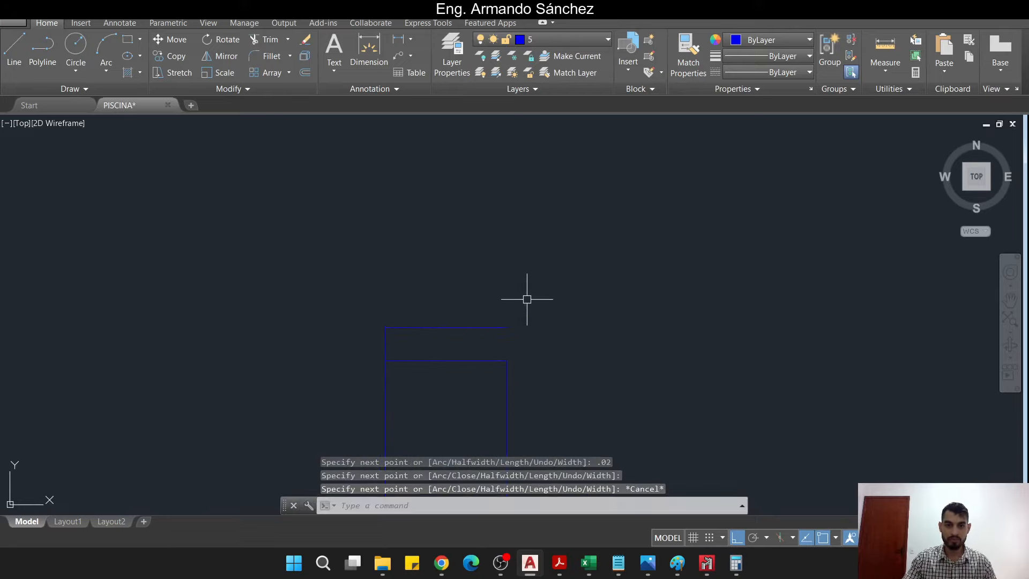
pyautogui.press('Escape')
# Mirror the hook polyline about a vertical line through the stirrup's top-left corner, keeping the original
pyautogui.scroll(-2, 527, 299)
pyautogui.click(479, 319)
pyautogui.click(439, 289)
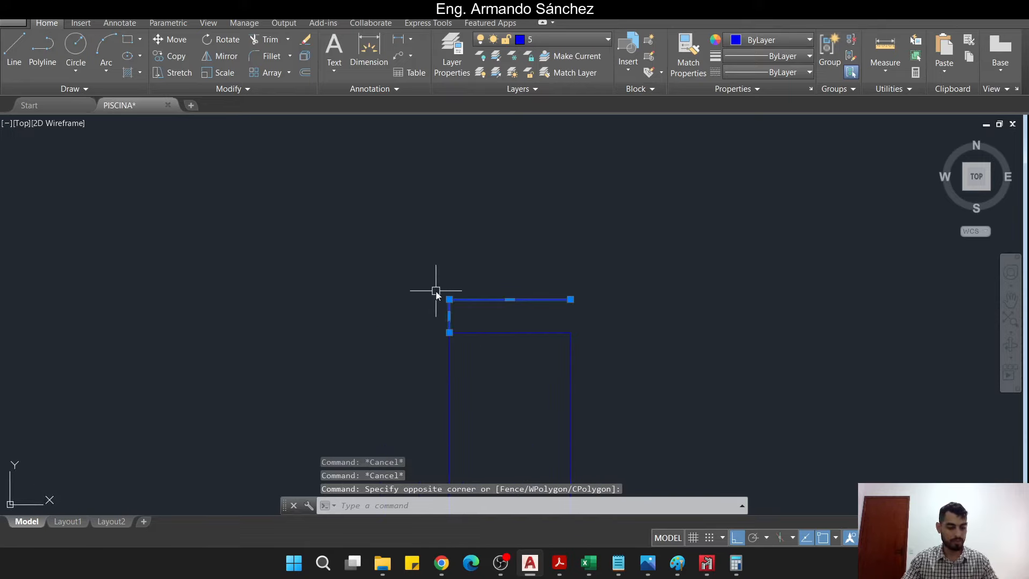
pyautogui.write('mi')
pyautogui.press('Return')
pyautogui.click(449, 332)
pyautogui.click(453, 271)
pyautogui.press('Return')
# Rotate the mirrored hook 90° about the stirrup's top-left corner so it runs down the outer side
pyautogui.click(427, 276)
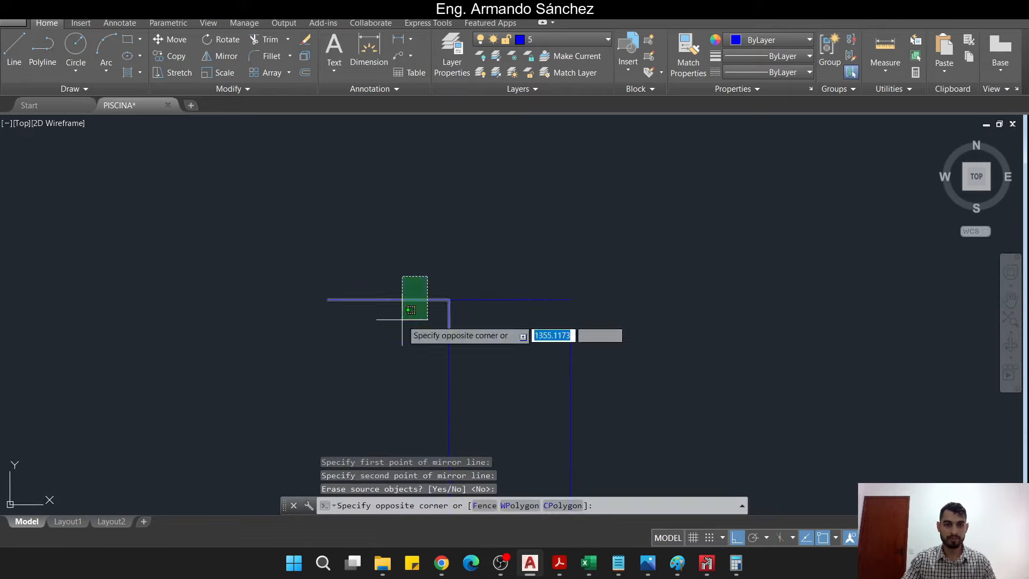
pyautogui.click(402, 320)
pyautogui.write('ro')
pyautogui.press('Return')
pyautogui.click(449, 332)
pyautogui.click(450, 267)
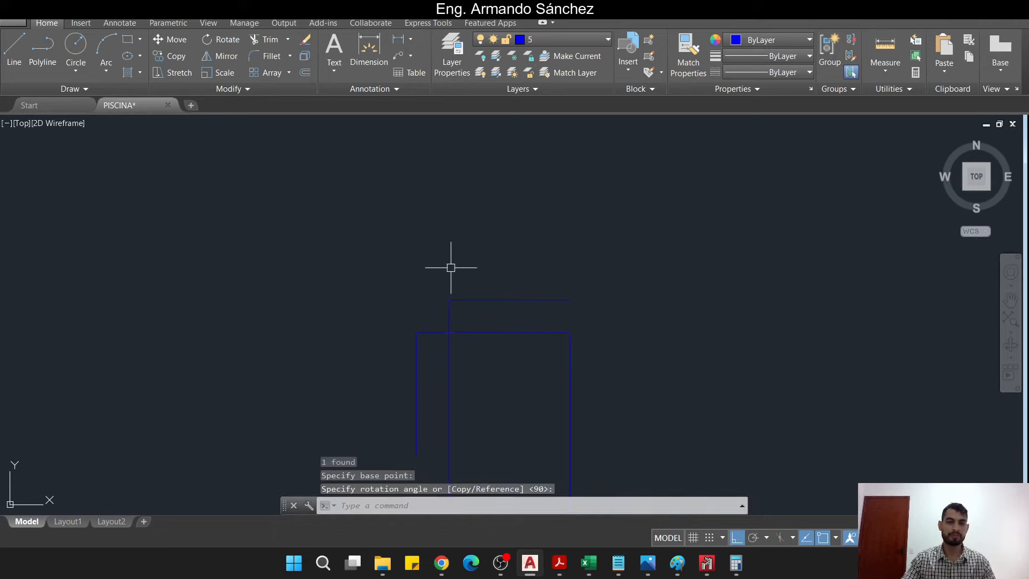
pyautogui.press('Escape')
pyautogui.press('Escape')
# Copy the Escala 1:50 text of the Armadura Parede 1 e 2 title to the lower left of the stirrup
pyautogui.scroll(-10, 465, 302)
pyautogui.moveTo(471, 301); pyautogui.dragTo(460, 248, button='middle')
pyautogui.press('Escape')
pyautogui.moveTo(775, 439); pyautogui.dragTo(649, 288, button='middle')
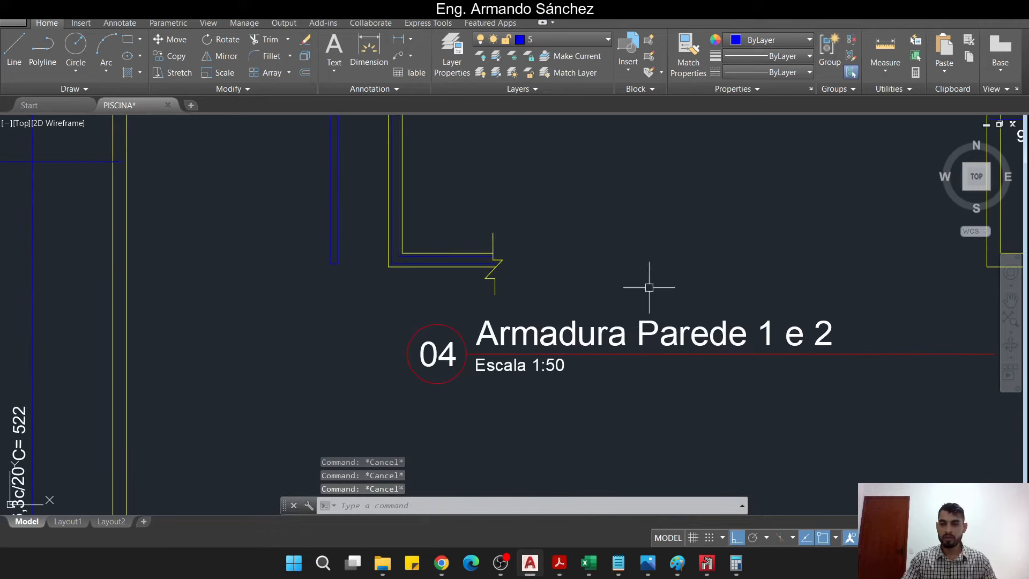
pyautogui.scroll(2, 512, 373)
pyautogui.click(522, 368)
pyautogui.write('co')
pyautogui.press('Return')
pyautogui.click(548, 365)
pyautogui.moveTo(391, 261); pyautogui.dragTo(504, 468, button='middle')
pyautogui.press('F8')
pyautogui.moveTo(324, 451); pyautogui.dragTo(378, 406, button='middle')
pyautogui.click(331, 391)
pyautogui.press('Escape')
pyautogui.press('Escape')
pyautogui.press('Escape')
# Measure the stirrup's bottom width and replace the copied scale text with 8
pyautogui.write('i')
pyautogui.press('Return')
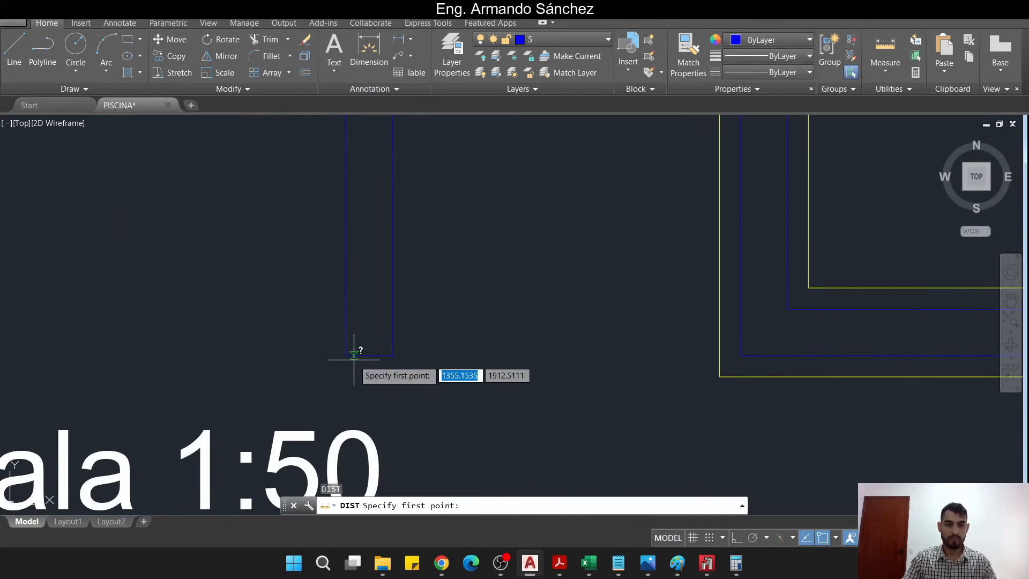
pyautogui.click(345, 355)
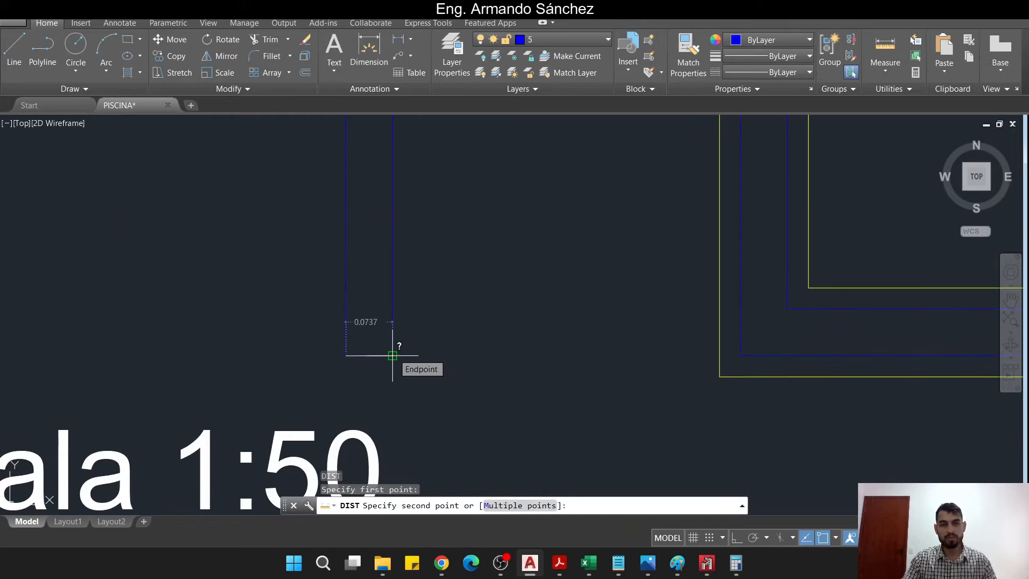
pyautogui.press('Escape')
pyautogui.press('Escape')
pyautogui.moveTo(386, 370); pyautogui.dragTo(603, 258, button='middle')
pyautogui.scroll(-2, 603, 257)
pyautogui.click(533, 312)
pyautogui.doubleClick(534, 312)
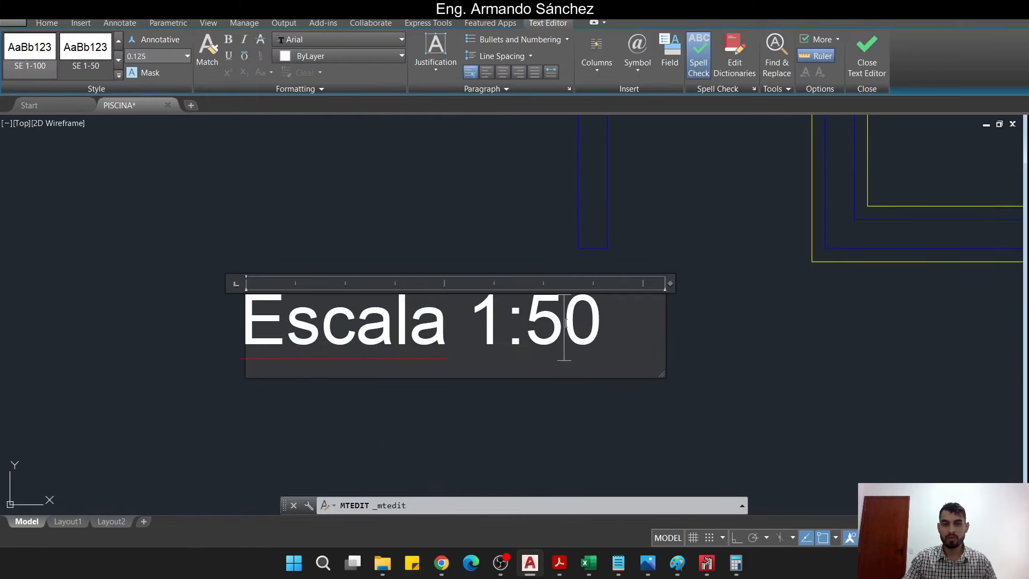
pyautogui.moveTo(563, 346); pyautogui.dragTo(220, 336)
pyautogui.write('8')
pyautogui.press('Escape')
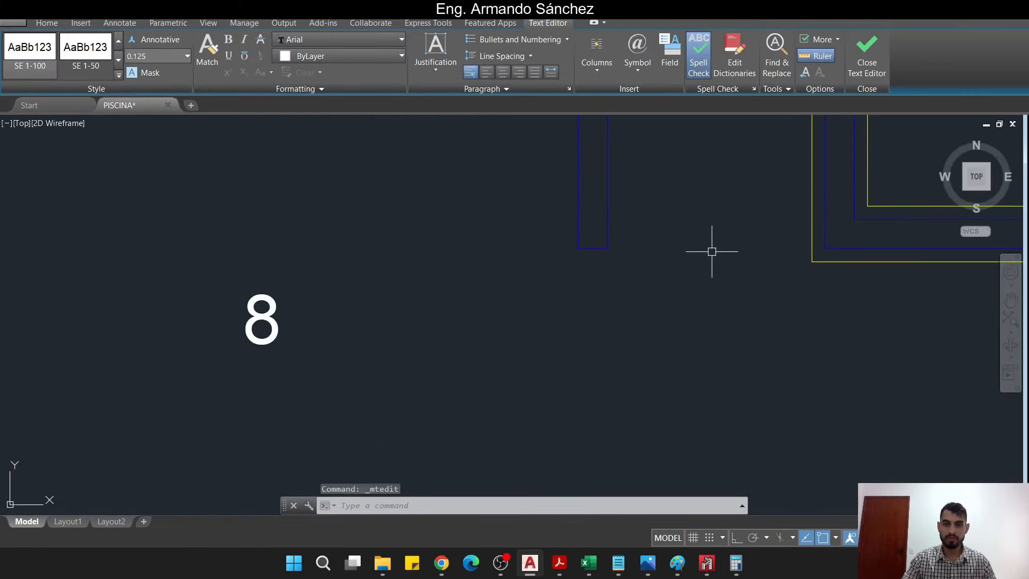
# Check the stirrup's side lengths and move the 8 label directly beneath its bottom edge
pyautogui.scroll(4, 609, 276)
pyautogui.click(571, 263)
pyautogui.moveTo(574, 258)
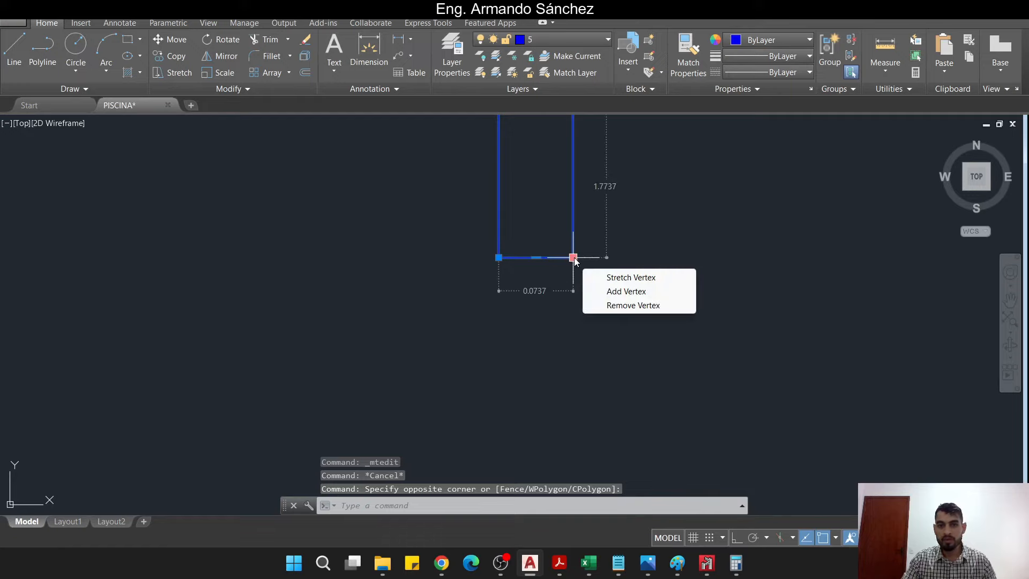
pyautogui.press('Escape')
pyautogui.press('Escape')
pyautogui.press('Escape')
pyautogui.scroll(-6, 607, 263)
pyautogui.click(410, 337)
pyautogui.click(364, 303)
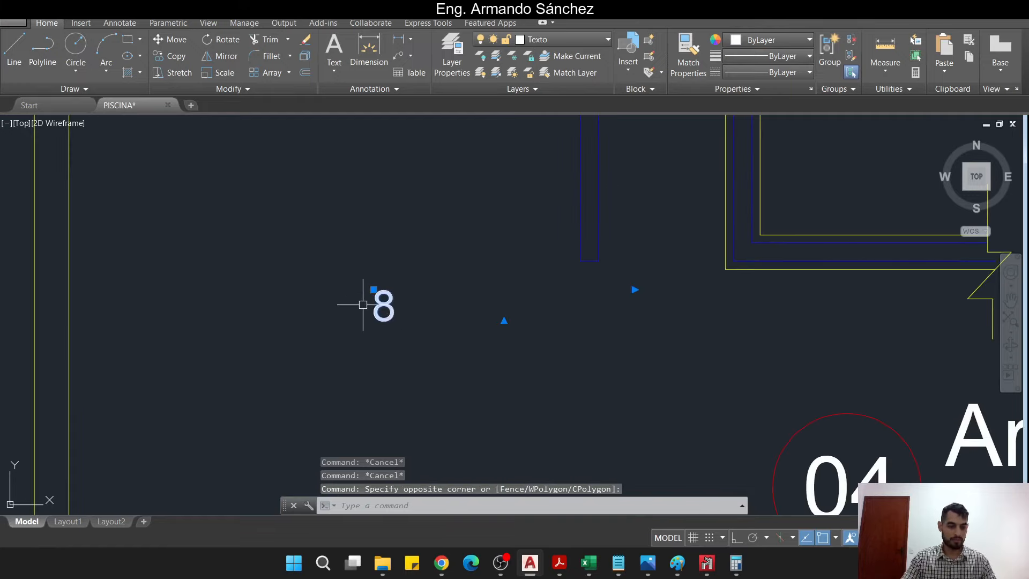
pyautogui.write('m')
pyautogui.press('space')
pyautogui.click(390, 315)
pyautogui.scroll(2, 601, 303)
pyautogui.click(593, 296)
pyautogui.press('Escape')
pyautogui.press('Escape')
# Copy the 8 label vertically from below the stirrup to just above its top hook
pyautogui.click(594, 301)
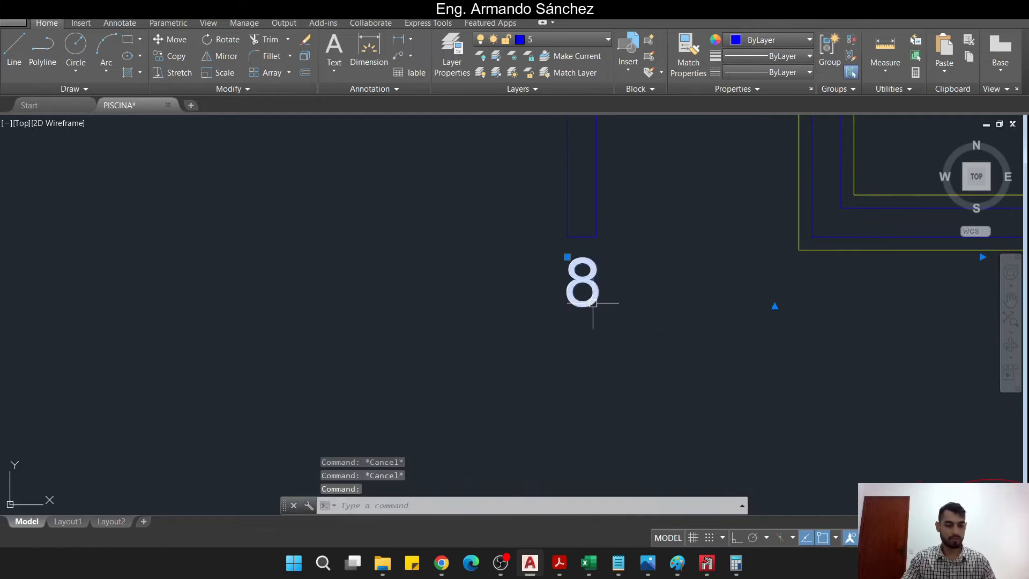
pyautogui.click(618, 330)
pyautogui.click(638, 351)
pyautogui.write('co')
pyautogui.press('space')
pyautogui.click(601, 339)
pyautogui.scroll(-7, 603, 338)
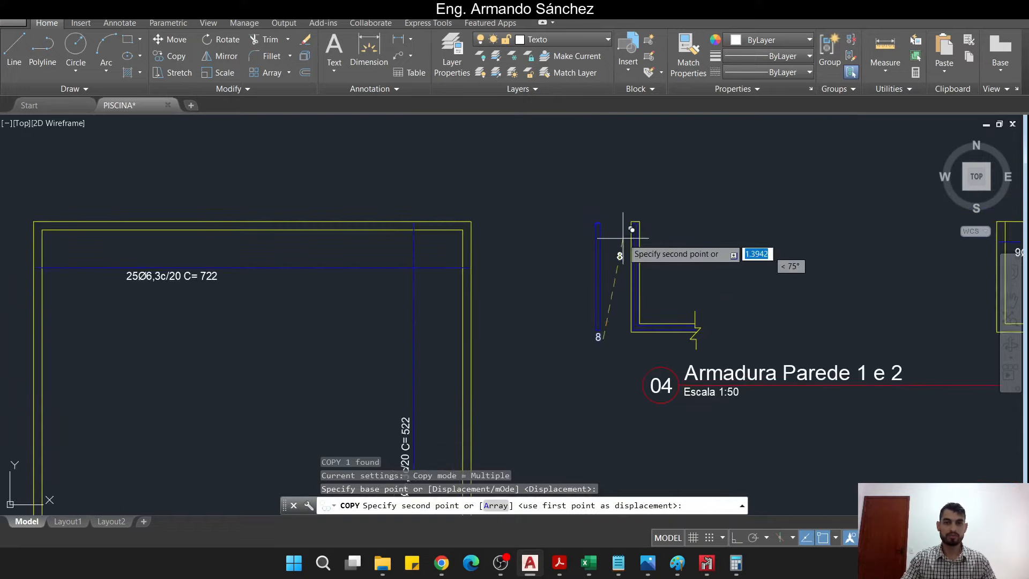
pyautogui.scroll(5, 618, 217)
pyautogui.scroll(2, 601, 262)
pyautogui.press('F8')
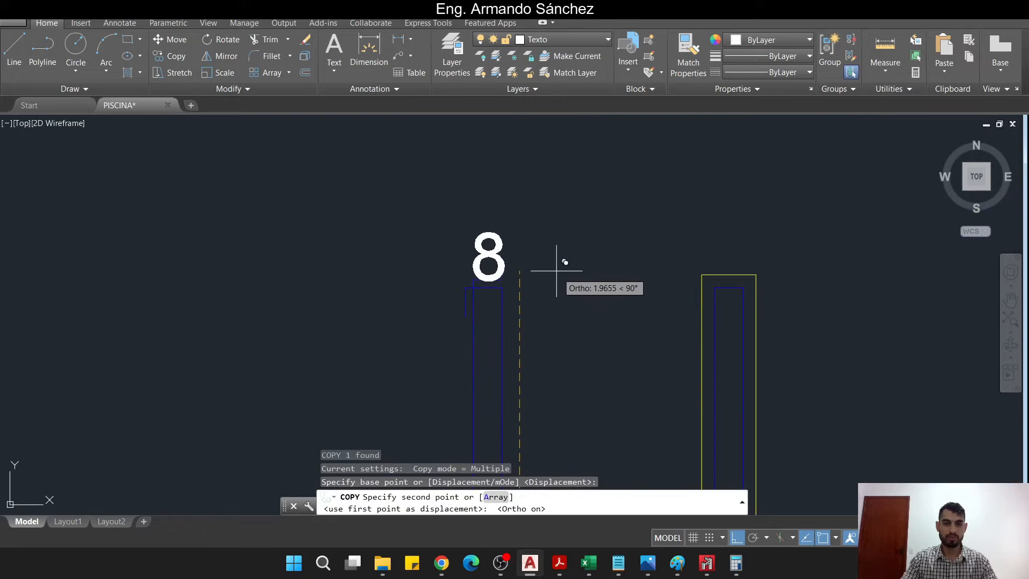
pyautogui.click(557, 242)
pyautogui.press('Escape')
# Copy the 8 label above the stirrup to the left of its side hook
pyautogui.click(538, 263)
pyautogui.click(448, 225)
pyautogui.write('co')
pyautogui.press('space')
pyautogui.click(496, 230)
pyautogui.press('F8')
pyautogui.moveTo(471, 251); pyautogui.dragTo(486, 234, button='middle')
pyautogui.click(430, 269)
pyautogui.press('Escape')
# Rotate the 8 label beside the side hook by 90°
pyautogui.click(455, 312)
pyautogui.click(414, 281)
pyautogui.write('ro')
pyautogui.press('space')
pyautogui.click(435, 266)
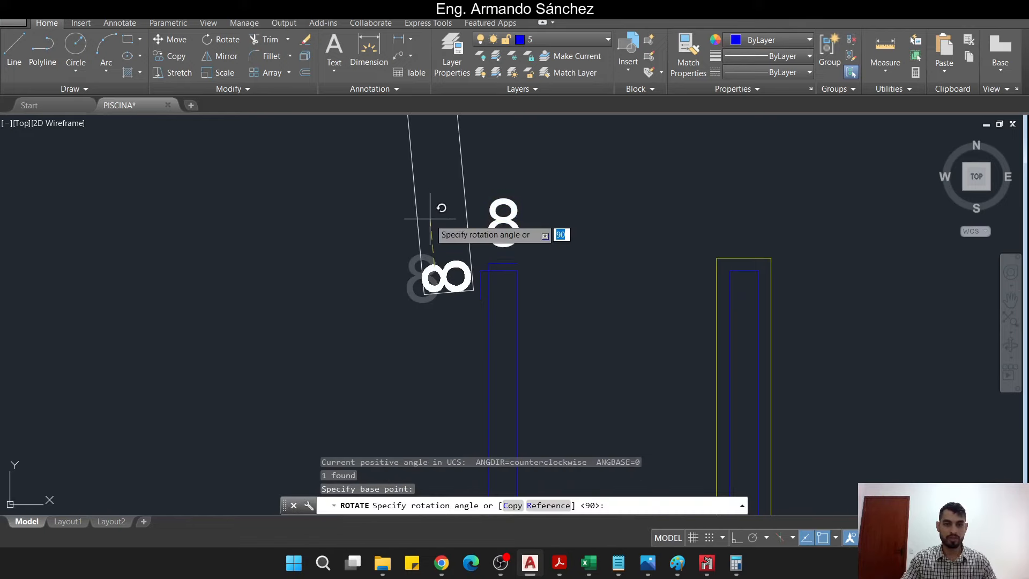
pyautogui.press('F8')
pyautogui.click(435, 223)
pyautogui.press('Escape')
pyautogui.press('Escape')
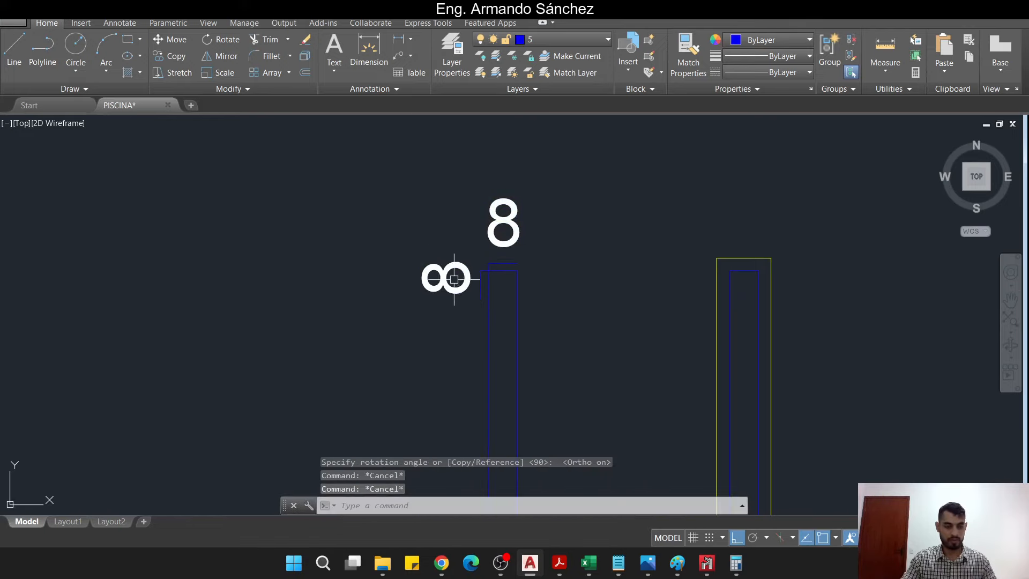
# Move the rotated 8 label slightly to align it with the stirrup's side hook
pyautogui.click(452, 279)
pyautogui.write('m')
pyautogui.press('space')
pyautogui.click(408, 235)
pyautogui.click(402, 247)
pyautogui.press('Escape')
pyautogui.press('Escape')
# Copy the rotated 8 label to the right of the stirrup, near the middle of its long side
pyautogui.scroll(-5, 462, 246)
pyautogui.moveTo(462, 257); pyautogui.dragTo(460, 170, button='middle')
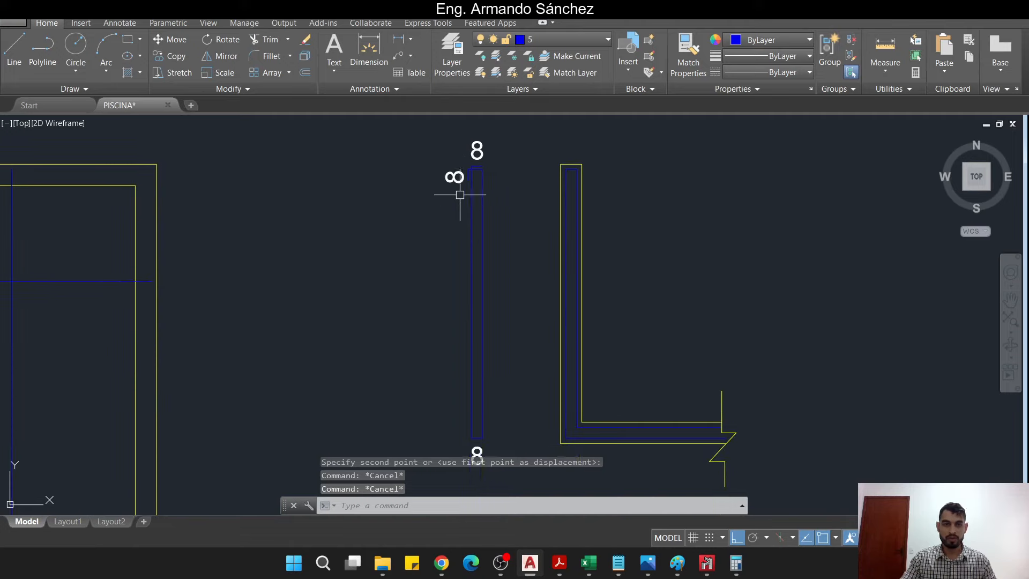
pyautogui.press('Escape')
pyautogui.click(449, 177)
pyautogui.write('co')
pyautogui.press('space')
pyautogui.click(449, 175)
pyautogui.press('F8')
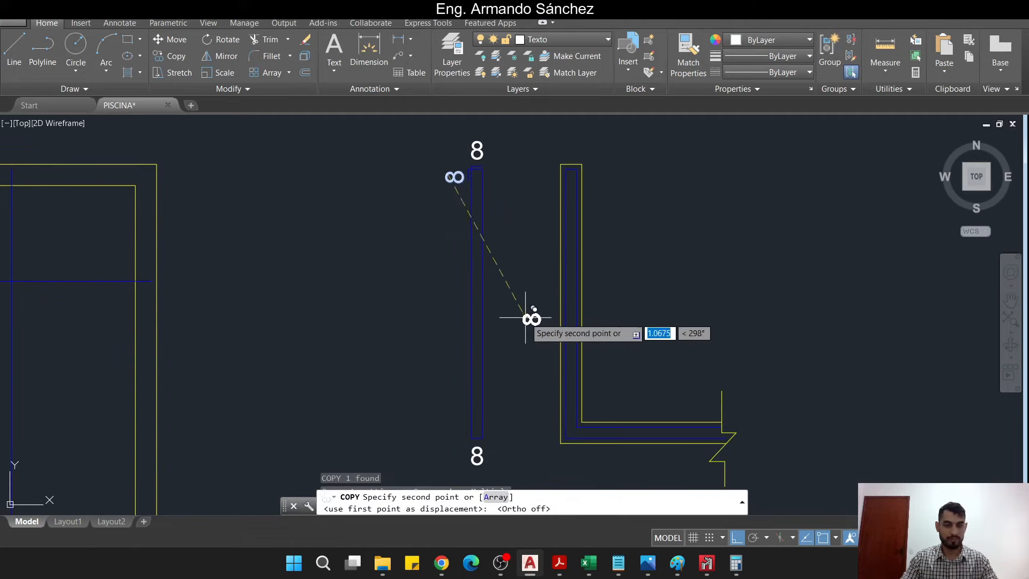
pyautogui.moveTo(523, 314); pyautogui.dragTo(522, 298, button='middle')
pyautogui.click(494, 297)
pyautogui.press('Escape')
# Change the rotated 8 label to the right of the stirrup's long side to 177
pyautogui.scroll(2, 492, 307)
pyautogui.click(475, 294)
pyautogui.scroll(-2, 482, 292)
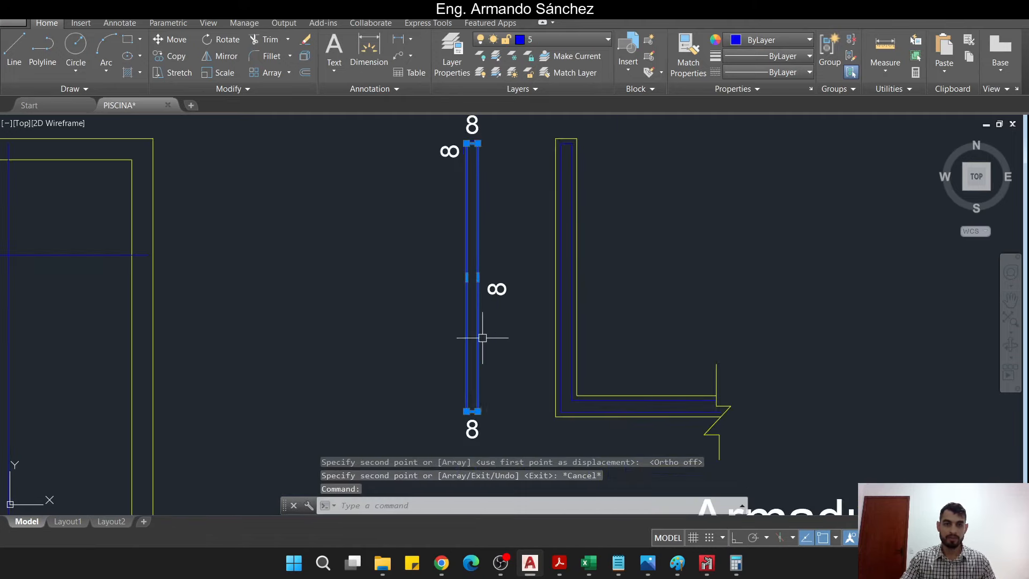
pyautogui.moveTo(479, 412)
pyautogui.press('Escape')
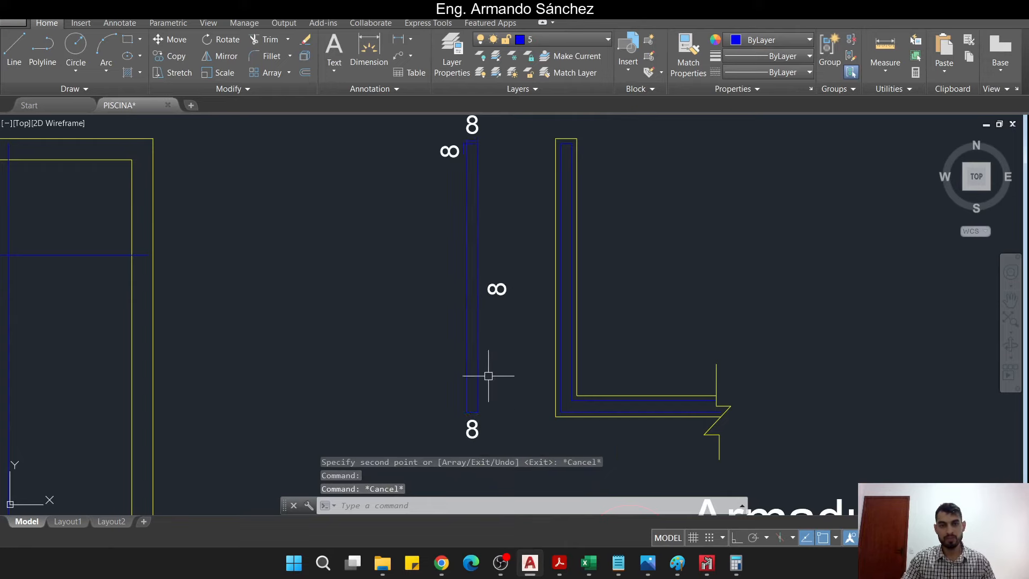
pyautogui.scroll(4, 501, 277)
pyautogui.doubleClick(500, 271)
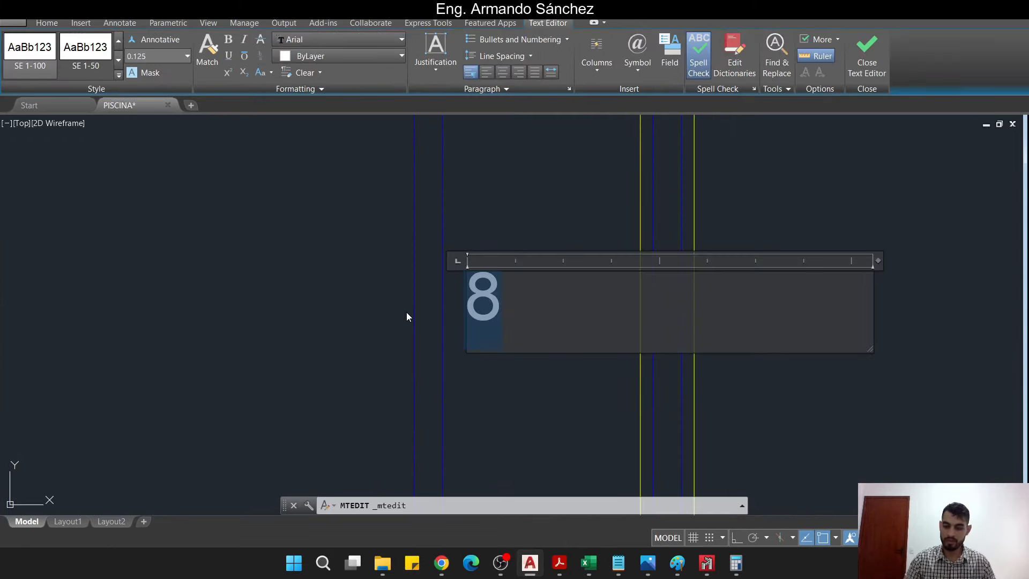
pyautogui.write('177')
pyautogui.press('Escape')
pyautogui.press('Escape')
# Copy the 177 label horizontally to the left of the stirrup's long side
pyautogui.click(506, 251)
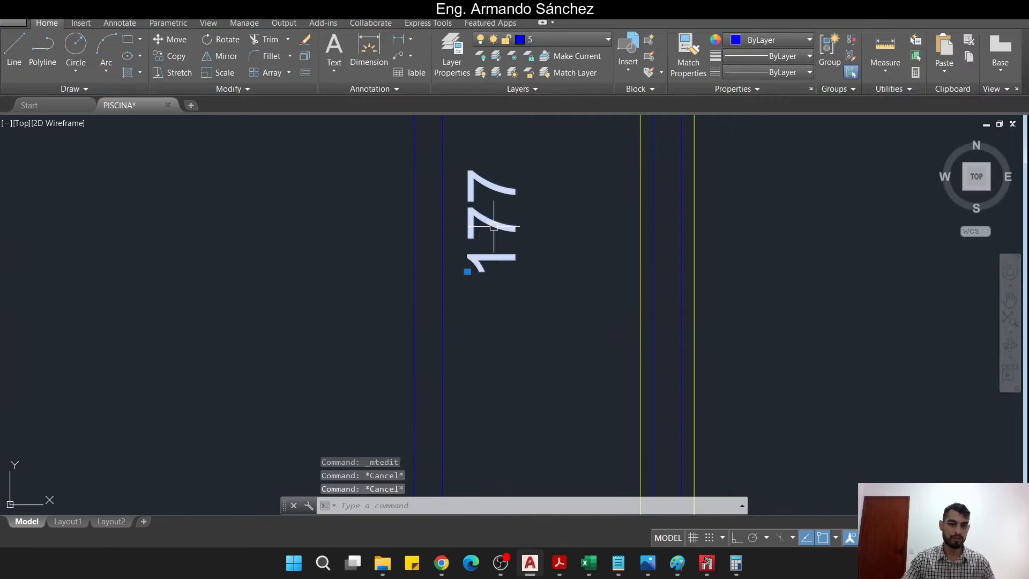
pyautogui.write('co')
pyautogui.press('Return')
pyautogui.click(536, 218)
pyautogui.scroll(3, 426, 246)
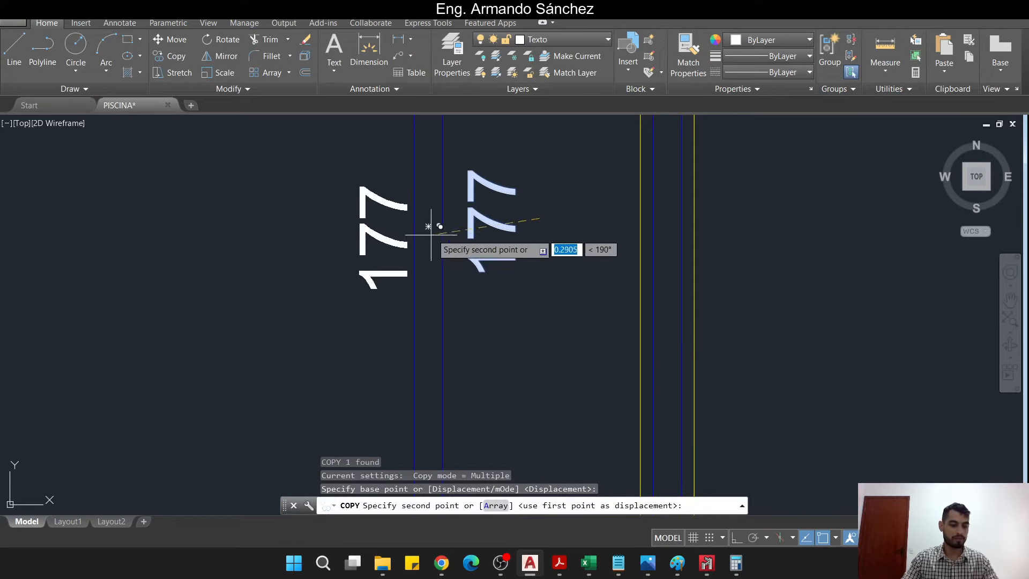
pyautogui.press('F8')
pyautogui.click(423, 209)
pyautogui.press('Escape')
pyautogui.scroll(-5, 354, 229)
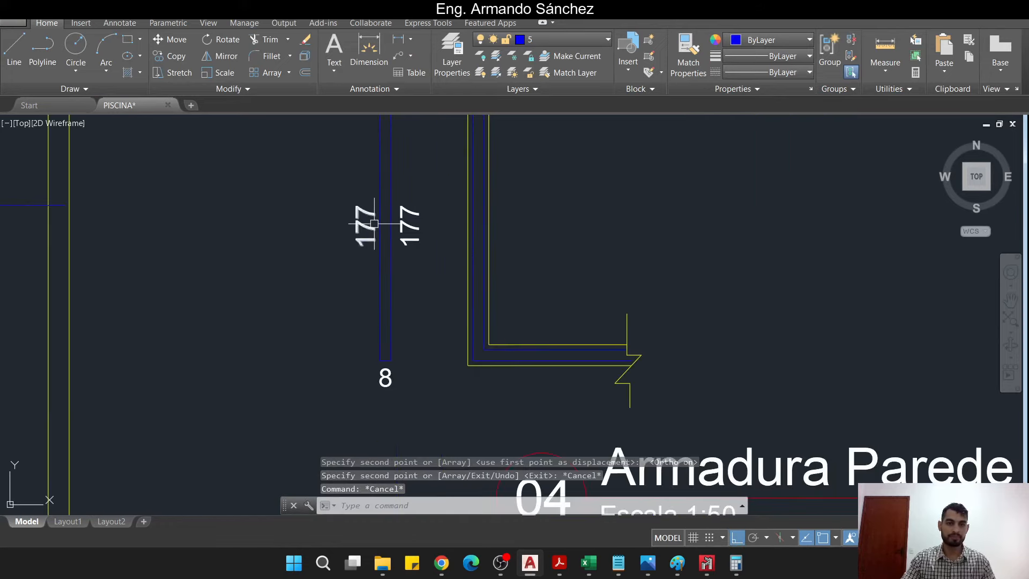
pyautogui.moveTo(406, 239); pyautogui.dragTo(423, 238, button='middle')
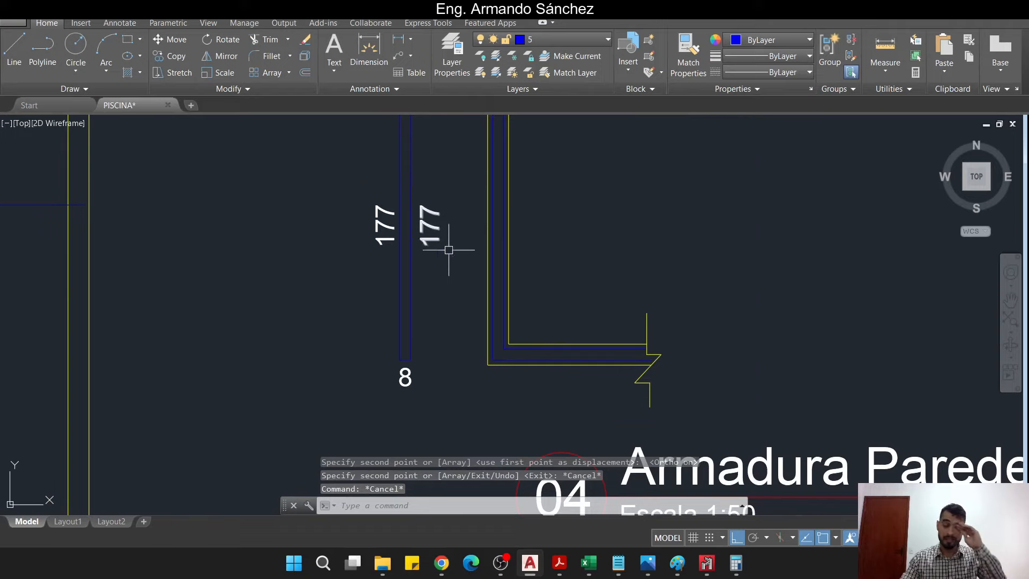
# Try to measure the inner short side of the Armadura superior slab plan
pyautogui.scroll(-5, 622, 242)
pyautogui.moveTo(639, 239)
pyautogui.mouseDown(button='middle')
pyautogui.moveTo(686, 243)
pyautogui.moveTo(469, 248)
pyautogui.moveTo(698, 248)
pyautogui.mouseUp(button='middle')
pyautogui.scroll(2, 587, 234)
pyautogui.scroll(-4, 723, 254)
pyautogui.moveTo(221, 305)
pyautogui.mouseDown(button='middle')
pyautogui.moveTo(493, 307)
pyautogui.moveTo(503, 319)
pyautogui.mouseUp(button='middle')
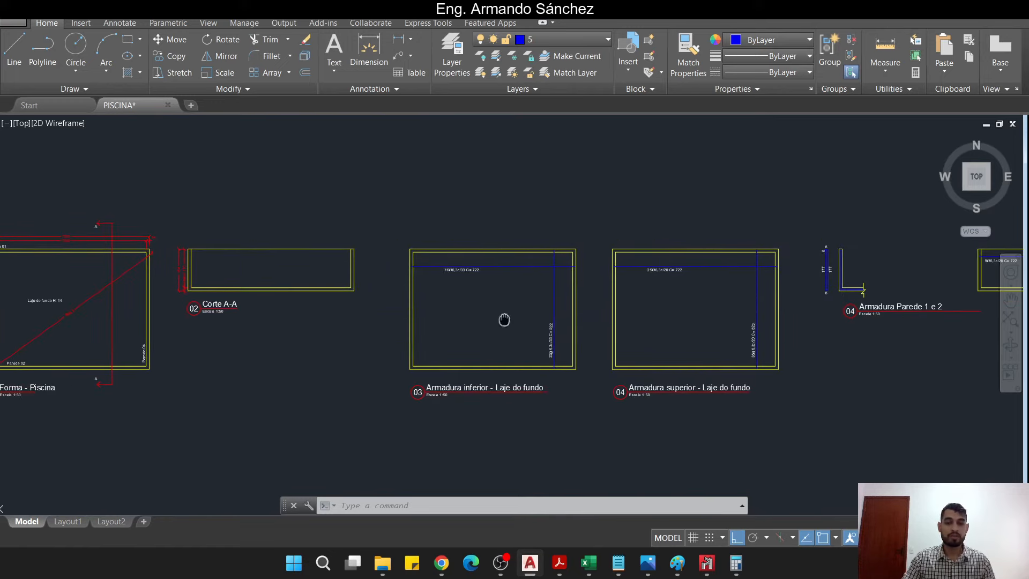
pyautogui.scroll(2, 539, 310)
pyautogui.moveTo(727, 305)
pyautogui.mouseDown(button='middle')
pyautogui.moveTo(495, 305)
pyautogui.moveTo(472, 362)
pyautogui.mouseUp(button='middle')
pyautogui.press('Escape')
pyautogui.press('Escape')
pyautogui.press('Escape')
pyautogui.write('dist')
pyautogui.press('Return')
pyautogui.click(483, 431)
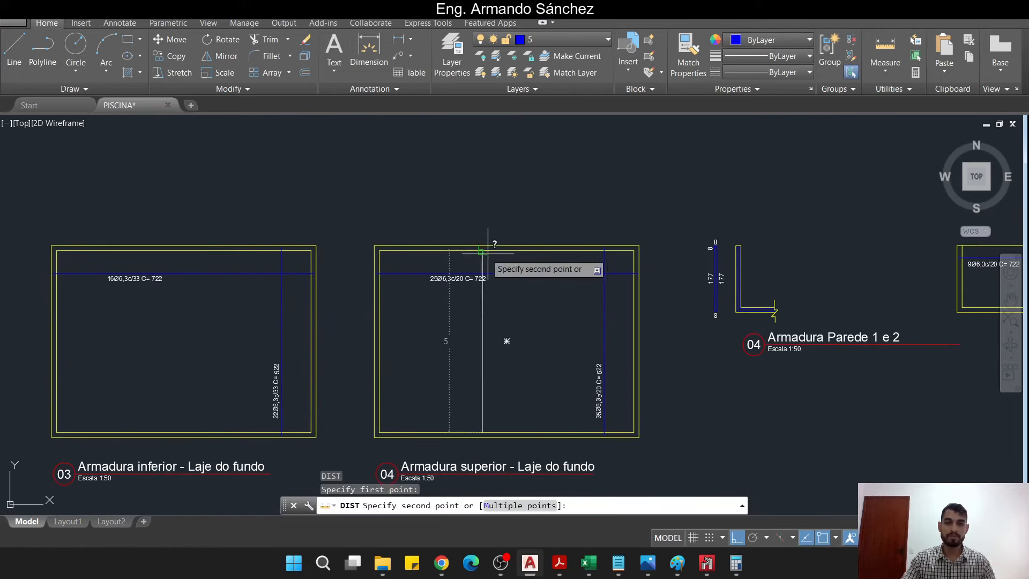
pyautogui.press('Escape')
# Switch to the calculator, compute 5 ÷ 0,2 for the number of stirrups, and return to the drawing
pyautogui.moveTo(920, 315); pyautogui.dragTo(678, 321, button='middle')
pyautogui.scroll(3, 536, 298)
pyautogui.scroll(-3, 697, 329)
pyautogui.scroll(2, 658, 331)
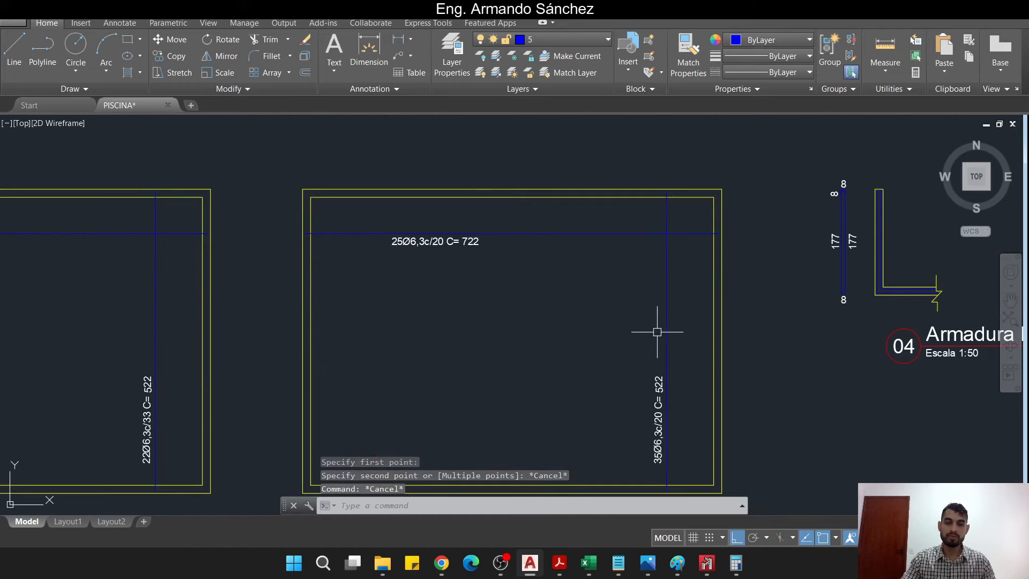
pyautogui.moveTo(682, 330)
pyautogui.mouseDown(button='middle')
pyautogui.moveTo(449, 255)
pyautogui.moveTo(351, 356)
pyautogui.mouseUp(button='middle')
pyautogui.scroll(2, 616, 289)
pyautogui.moveTo(616, 289); pyautogui.dragTo(555, 336, button='middle')
pyautogui.click(737, 563)
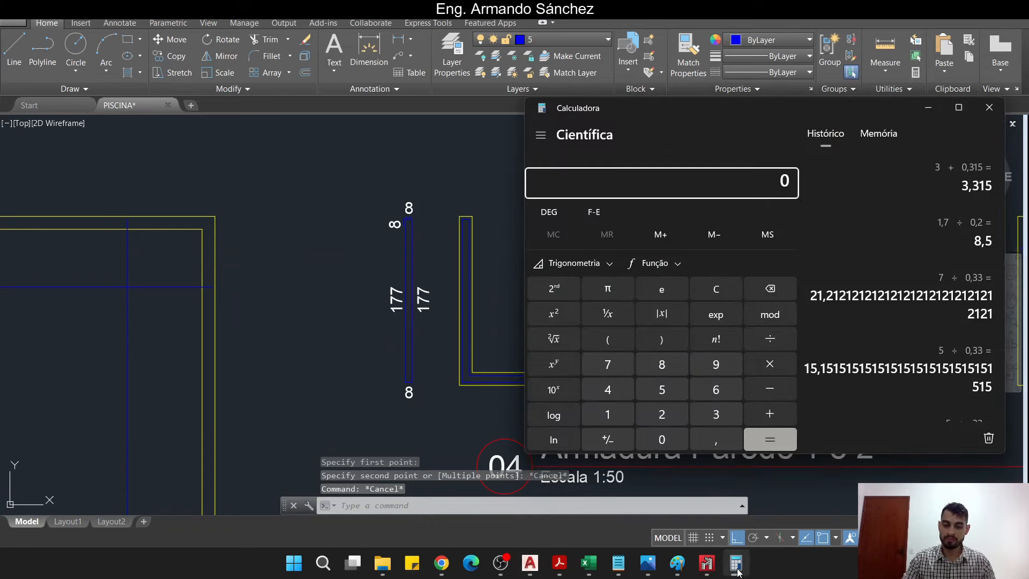
pyautogui.write('0,2')
pyautogui.press('Return')
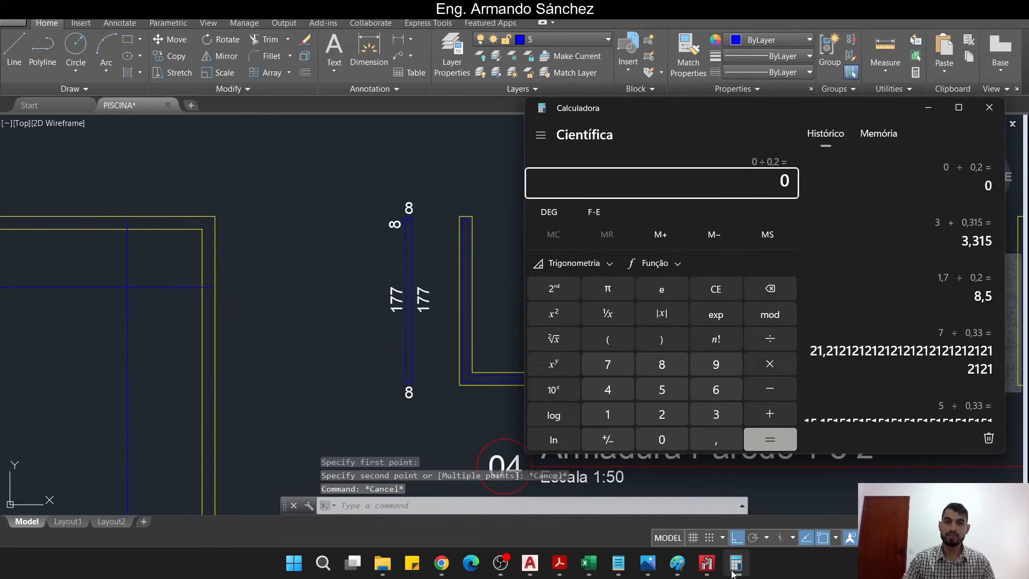
pyautogui.write('5/0,2')
pyautogui.press('Return')
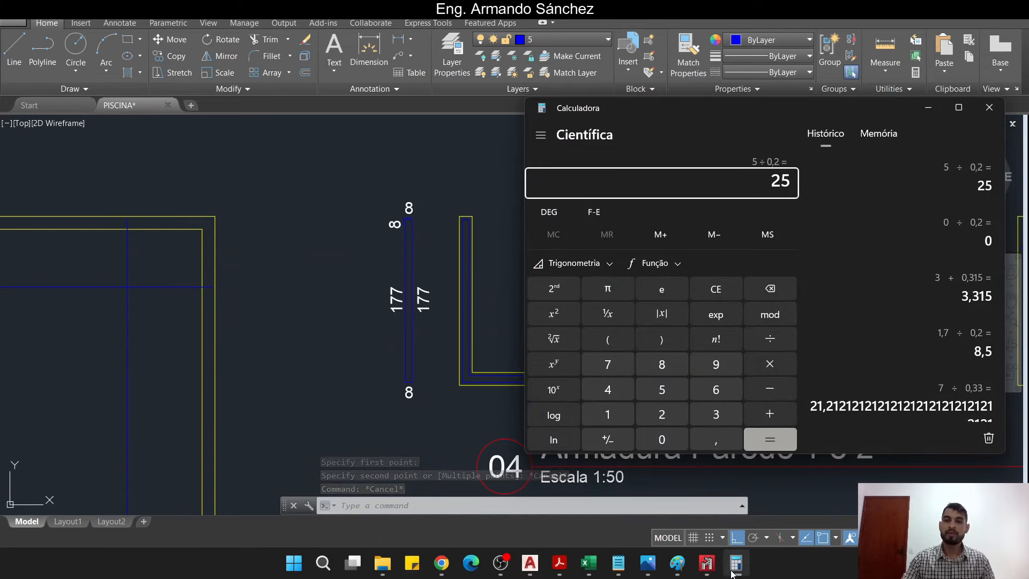
pyautogui.click(439, 357)
pyautogui.scroll(6, 431, 301)
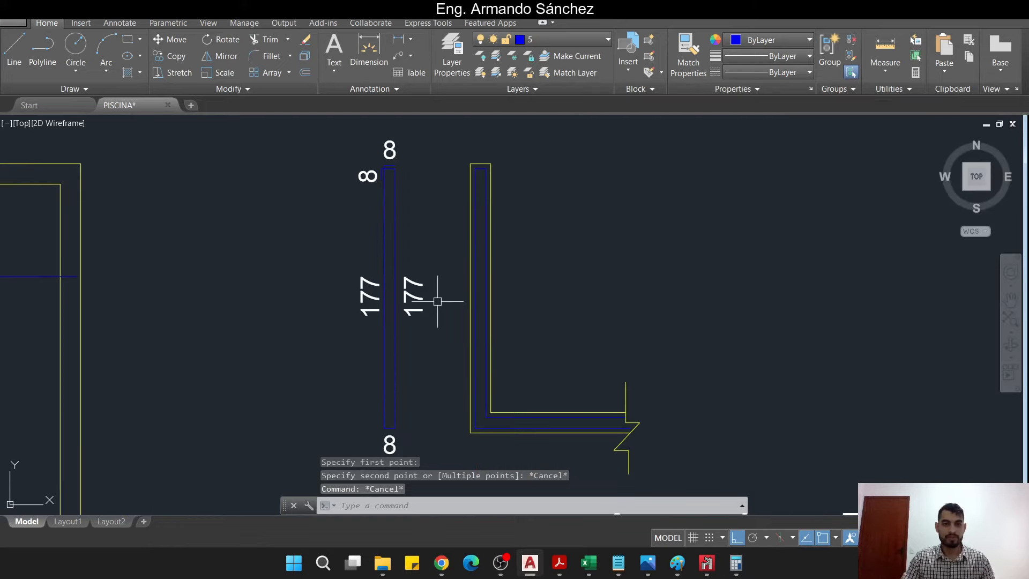
pyautogui.doubleClick(391, 249)
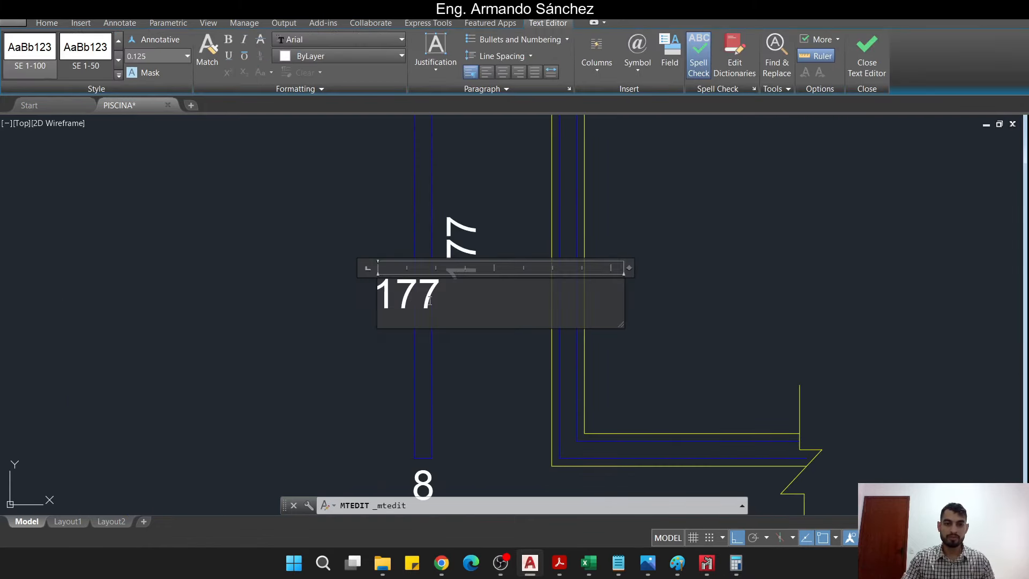
pyautogui.write('25')
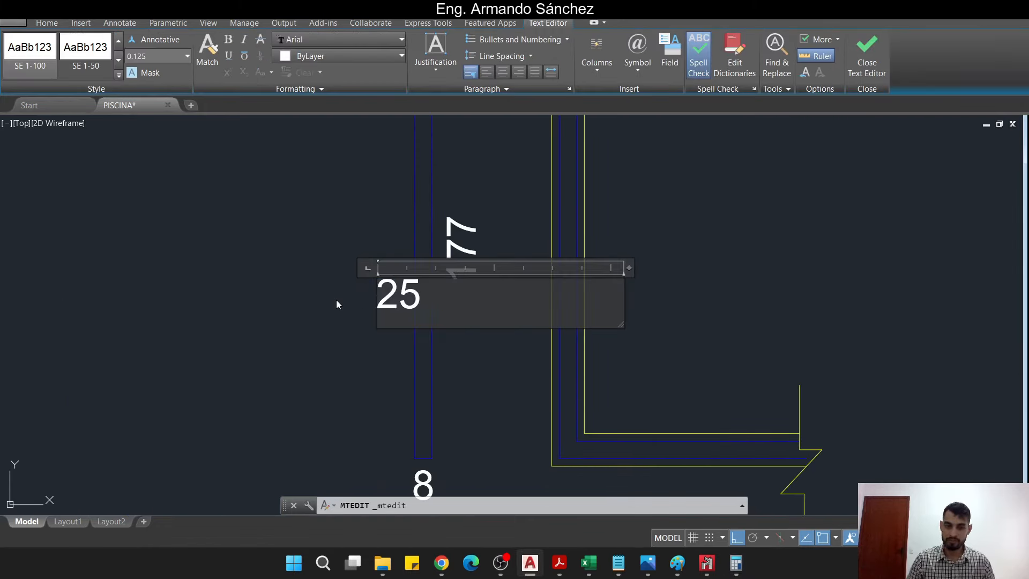
pyautogui.press('alt')
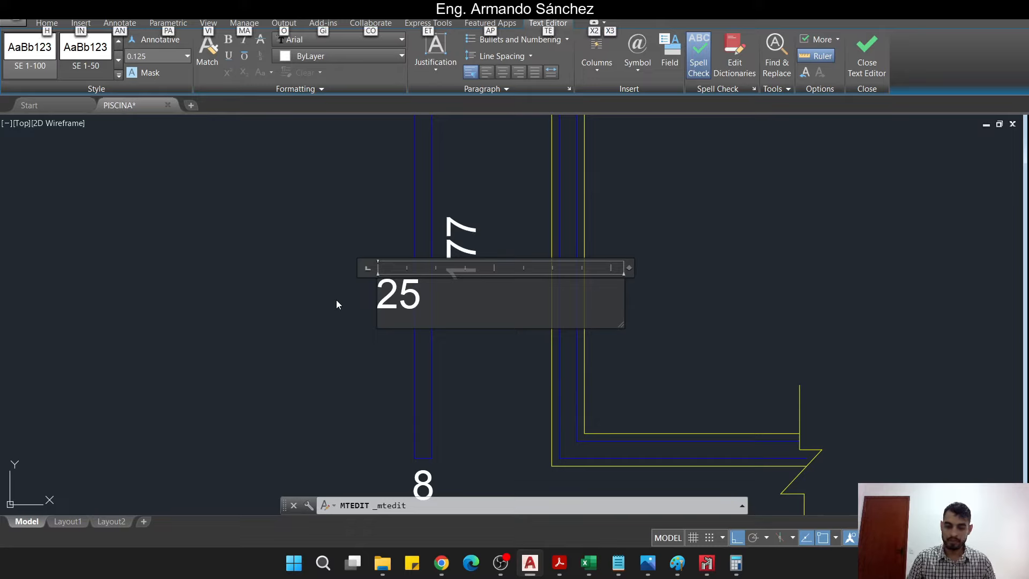
pyautogui.press('alt')
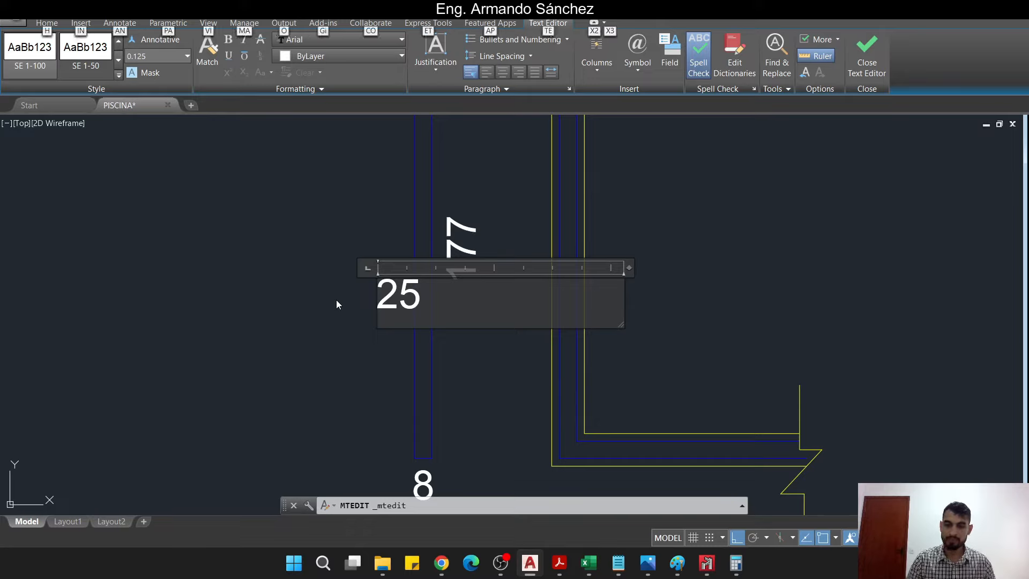
pyautogui.press('Escape')
# Replace the 177 label left of the stirrup with 25Ø6,3c/20 C= and widen its text box to fit one line
pyautogui.doubleClick(393, 248)
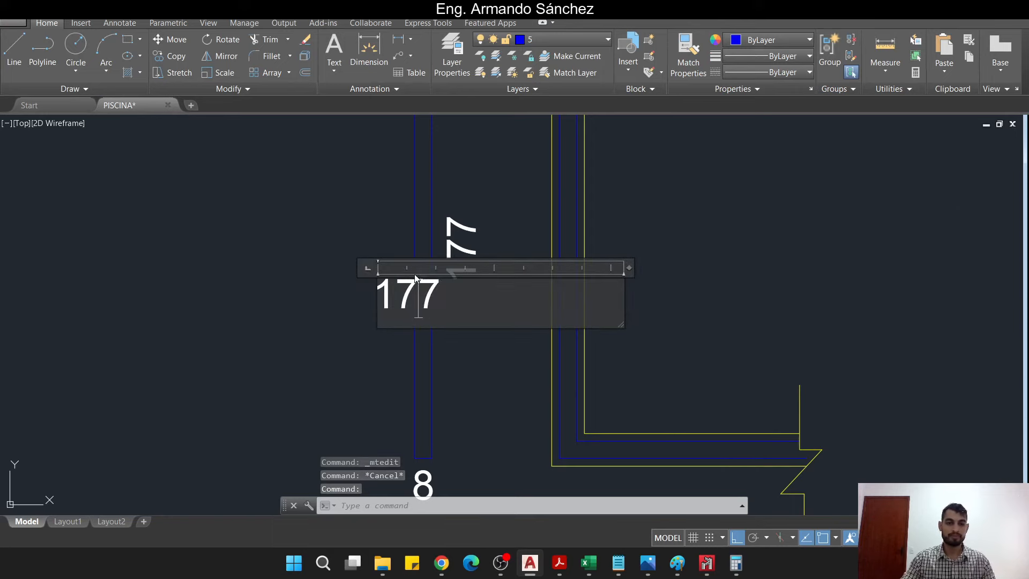
pyautogui.write('25')
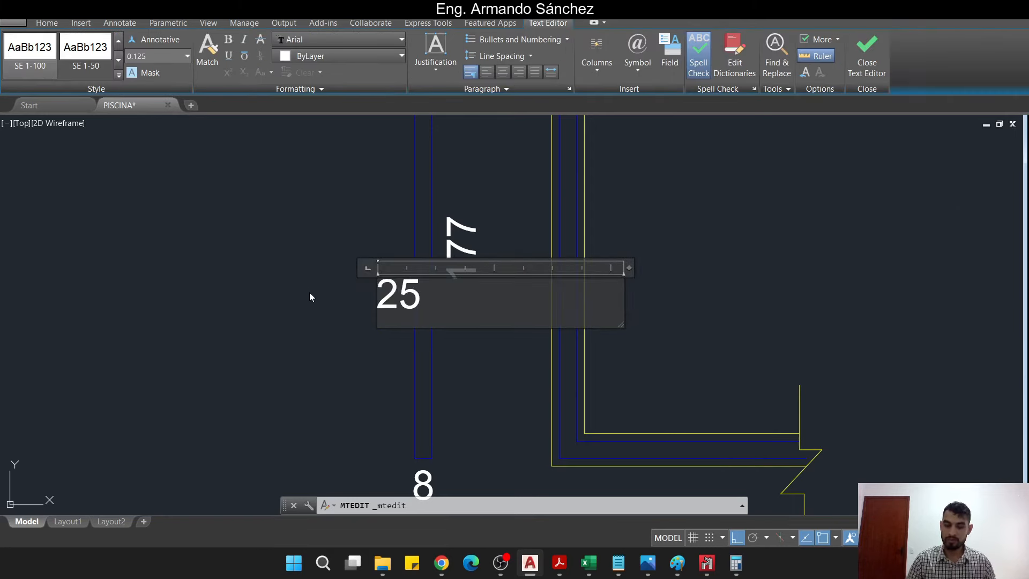
pyautogui.write('Ø6,')
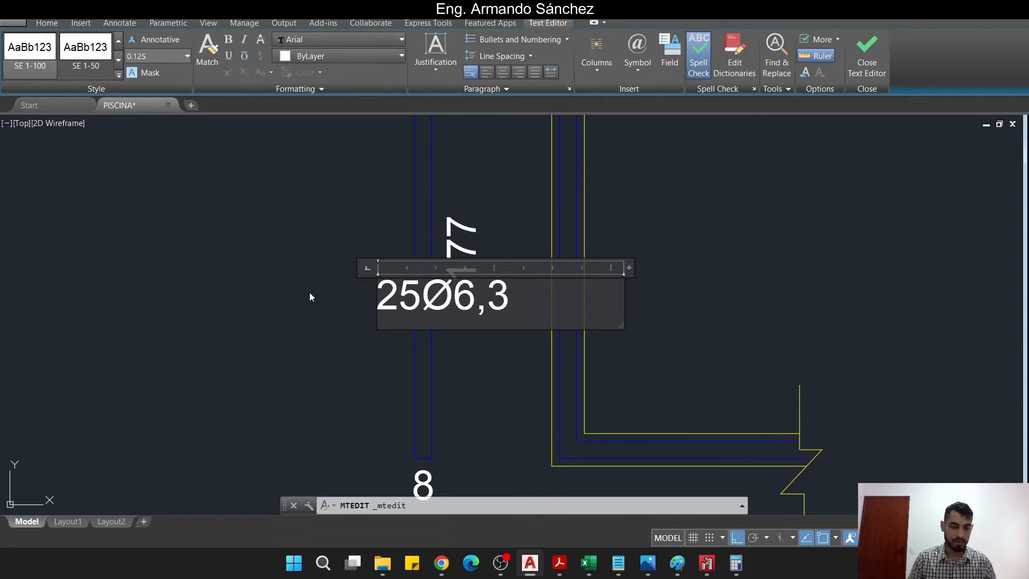
pyautogui.write('3c/20')
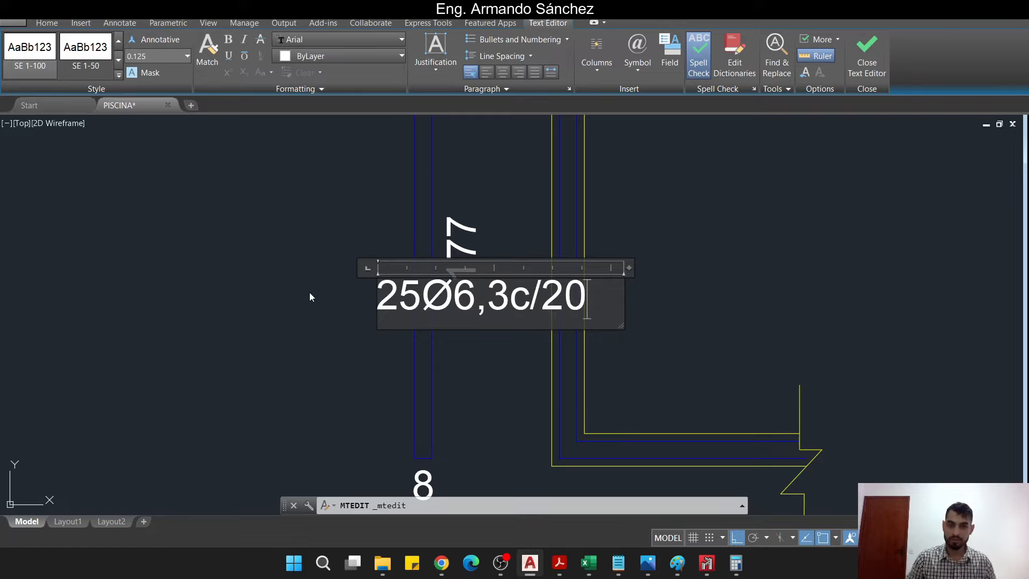
pyautogui.press('Return')
pyautogui.press('capslock')
pyautogui.write('C=')
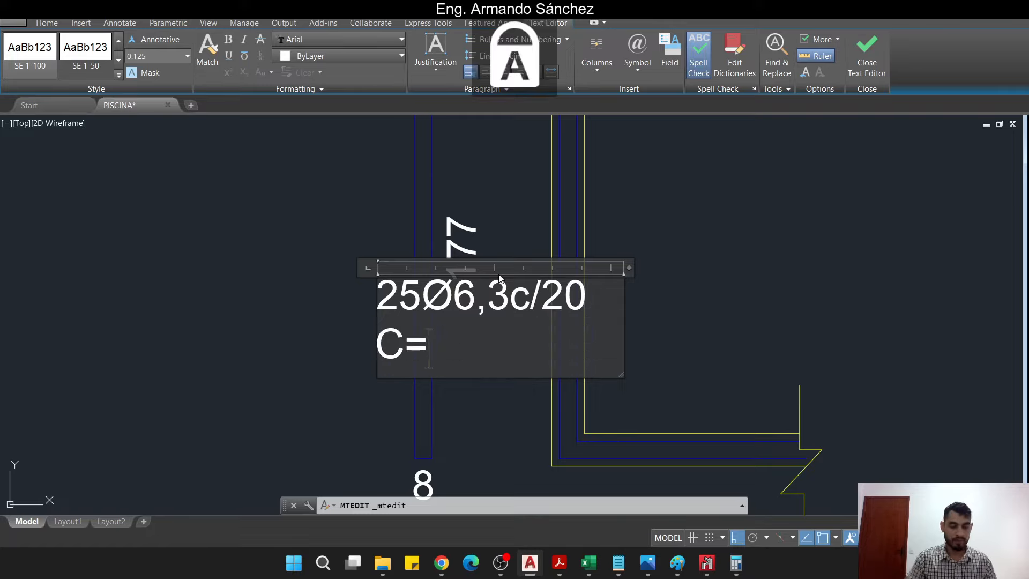
pyautogui.moveTo(622, 375); pyautogui.dragTo(767, 321)
pyautogui.click(869, 303)
pyautogui.moveTo(594, 257); pyautogui.dragTo(611, 293, button='middle')
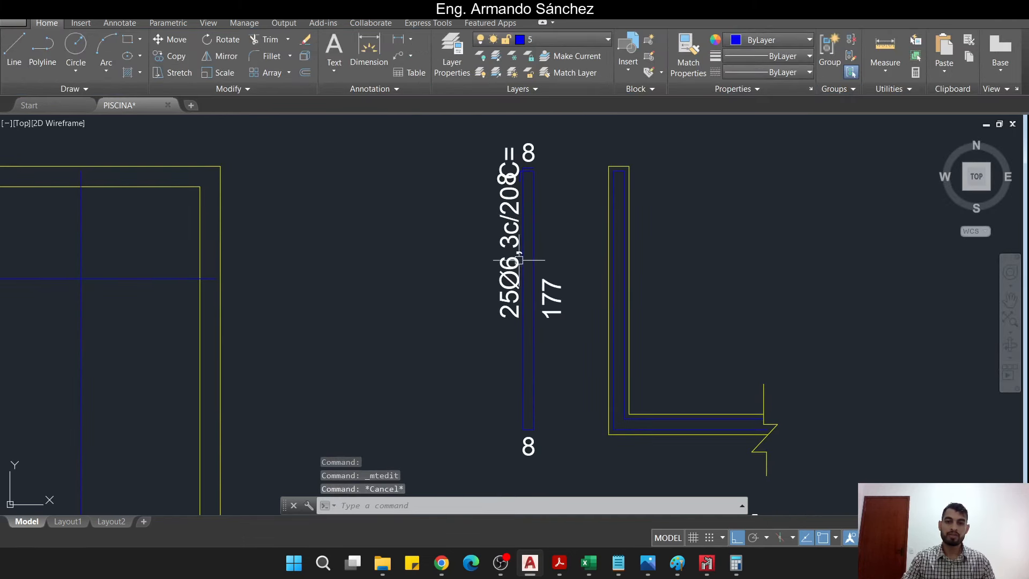
# Move the 25Ø6,3c/20 C= label straight down along the stirrup, clear of the rotated 8 label
pyautogui.click(505, 295)
pyautogui.write('M')
pyautogui.press('Return')
pyautogui.click(410, 272)
pyautogui.click(410, 351)
pyautogui.press('Escape')
pyautogui.press('Escape')
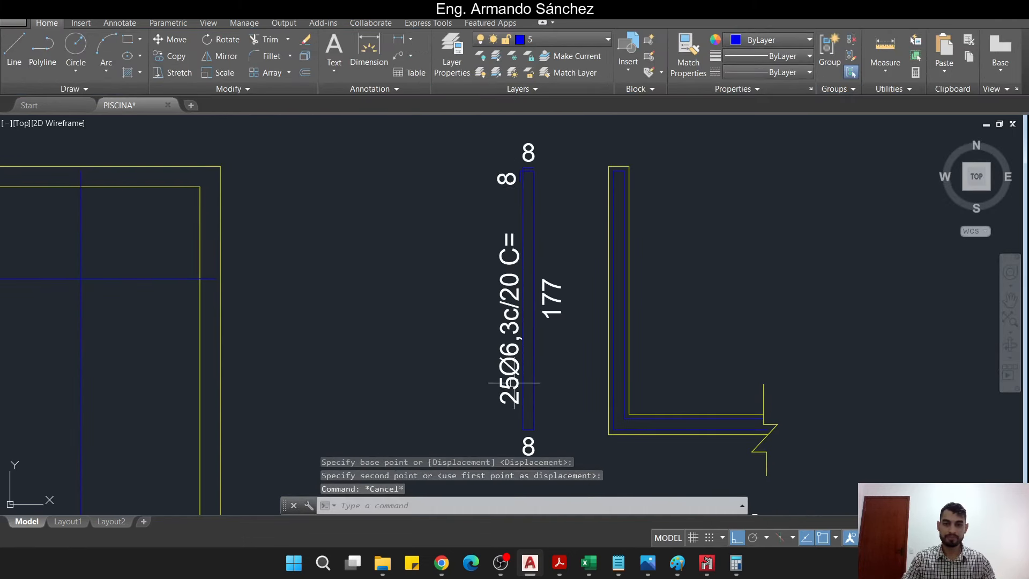
# Compute the stirrup's total length in the calculator as 177 × 2 + 8 × 4
pyautogui.hotkey('alt', 'Tab')
pyautogui.click(448, 284)
pyautogui.moveTo(453, 284); pyautogui.dragTo(174, 275, button='middle')
pyautogui.click(736, 563)
pyautogui.press('Escape')
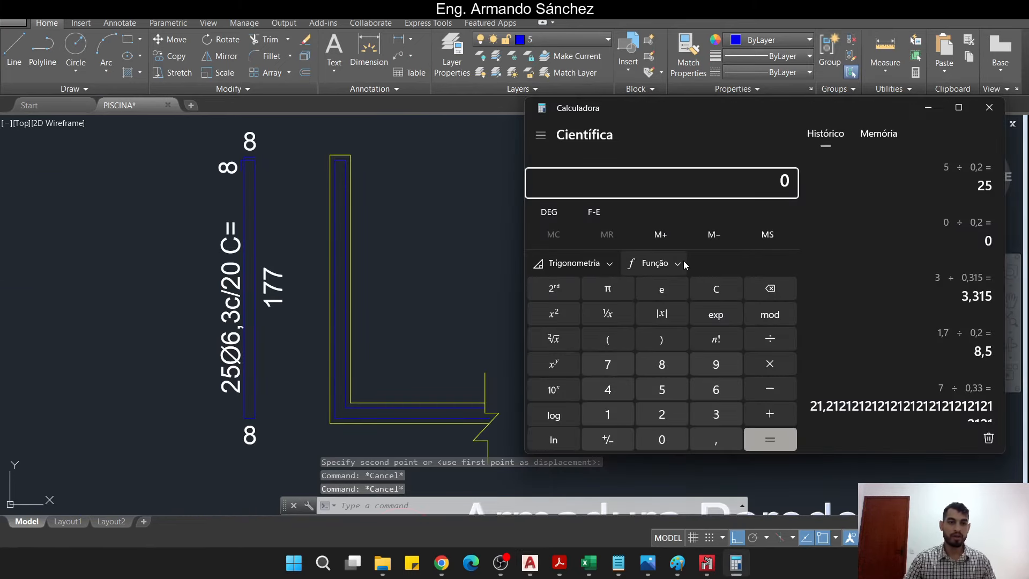
pyautogui.write('177')
pyautogui.press('Escape')
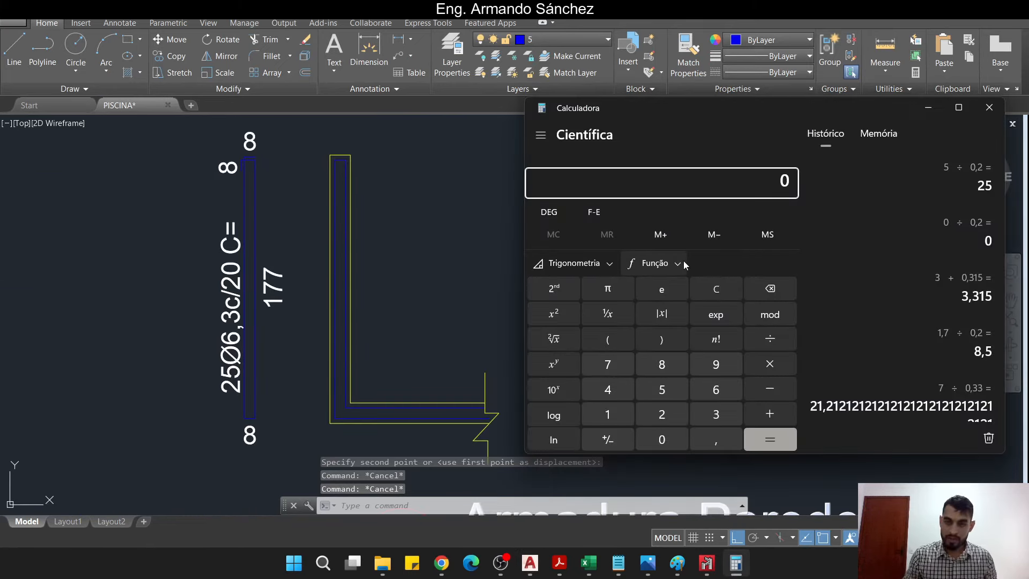
pyautogui.write('177*2+')
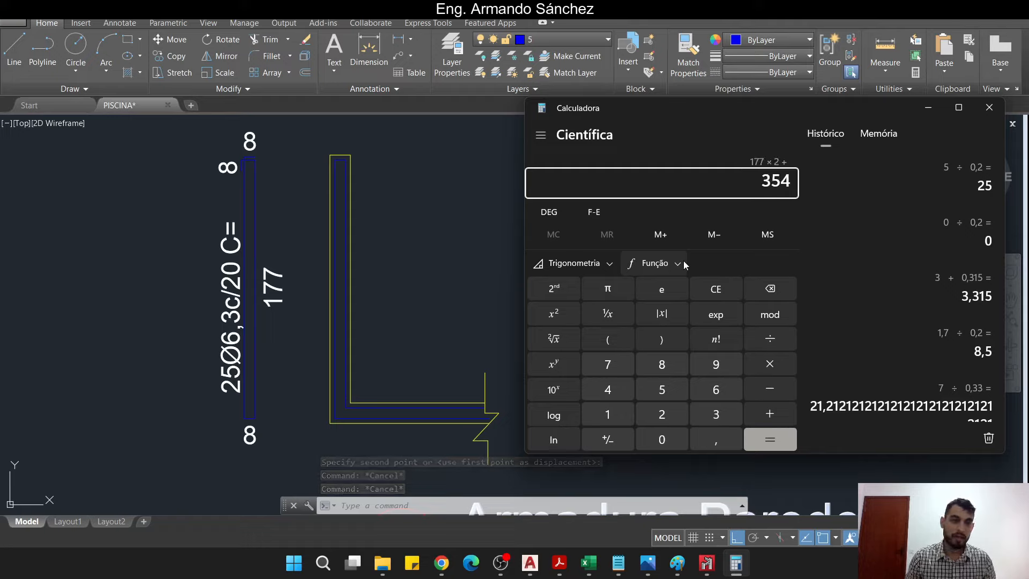
pyautogui.write('8*')
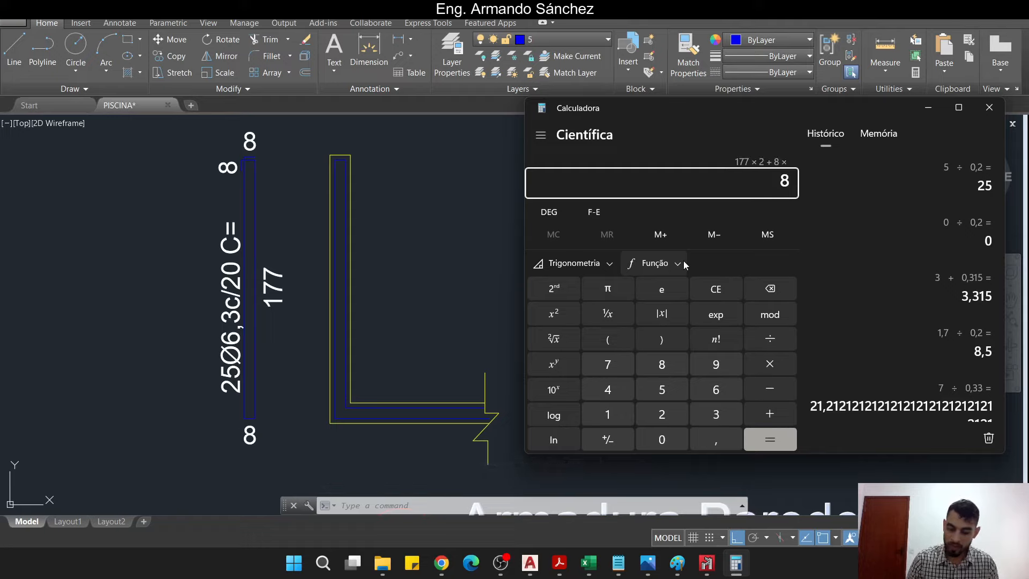
pyautogui.write('4')
pyautogui.press('Return')
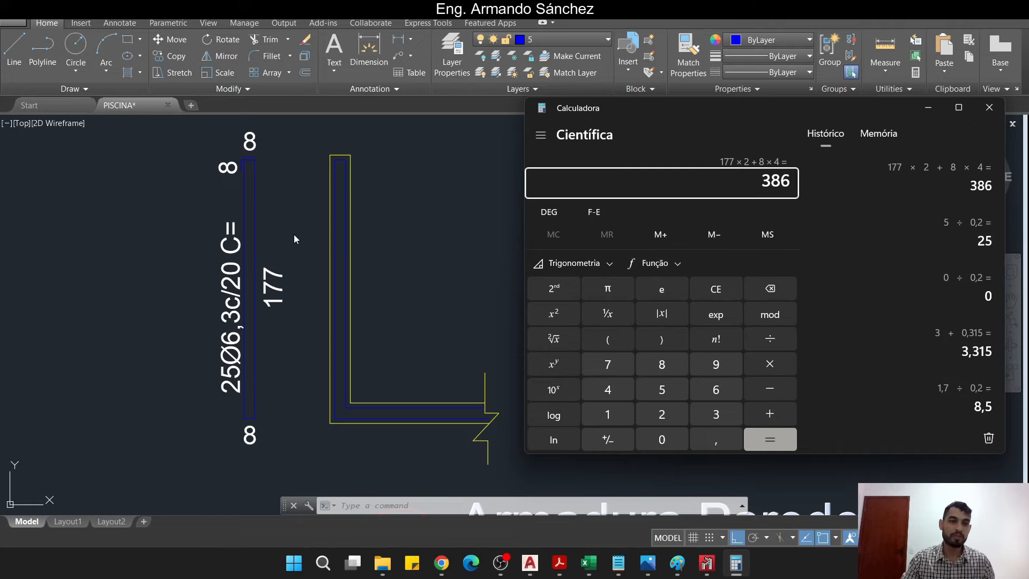
# Complete the stirrup label in the drawing with the length 385, reading 25Ø6,3c/20 C= 385
pyautogui.click(232, 233)
pyautogui.doubleClick(233, 234)
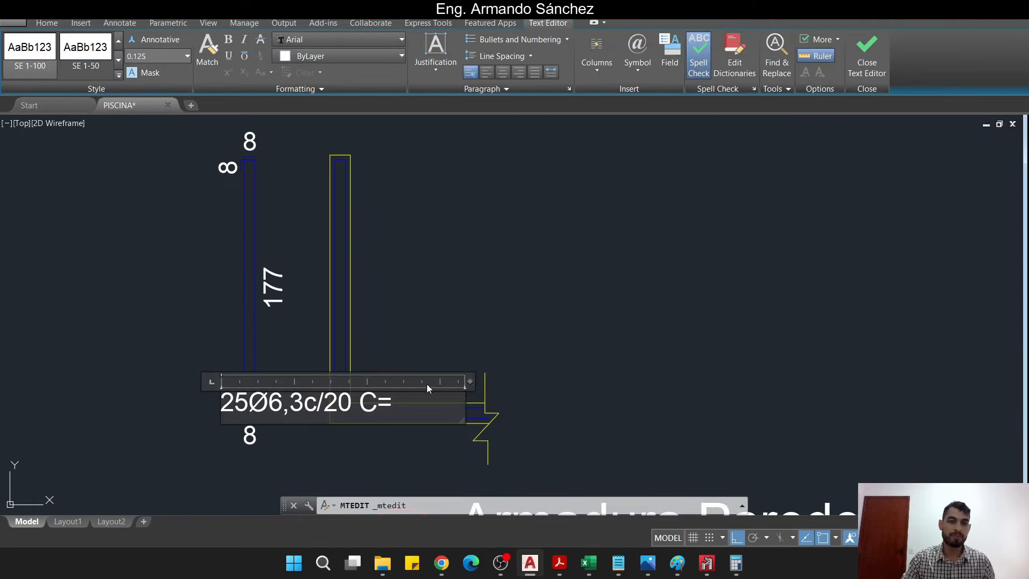
pyautogui.write('385')
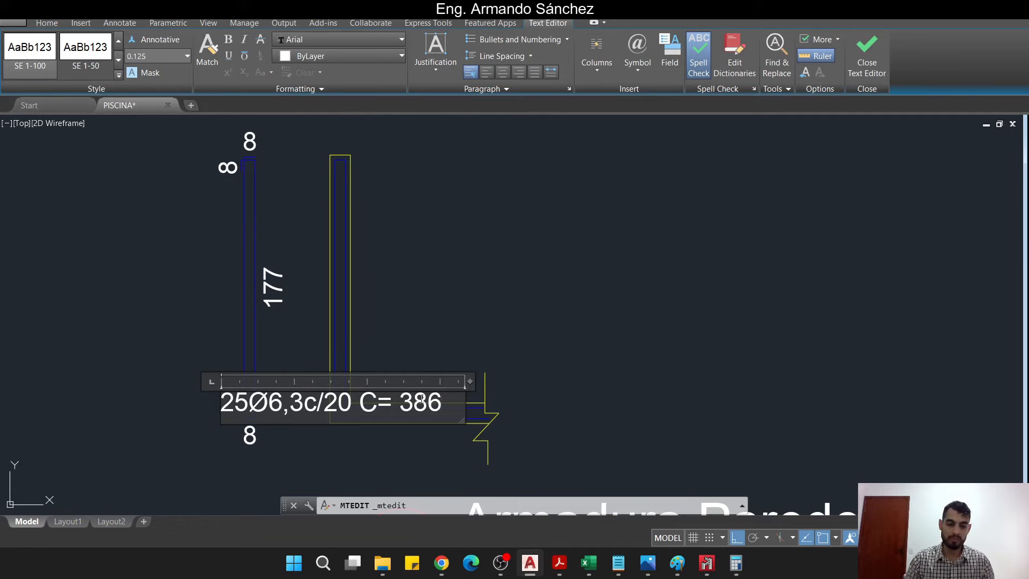
pyautogui.click(558, 292)
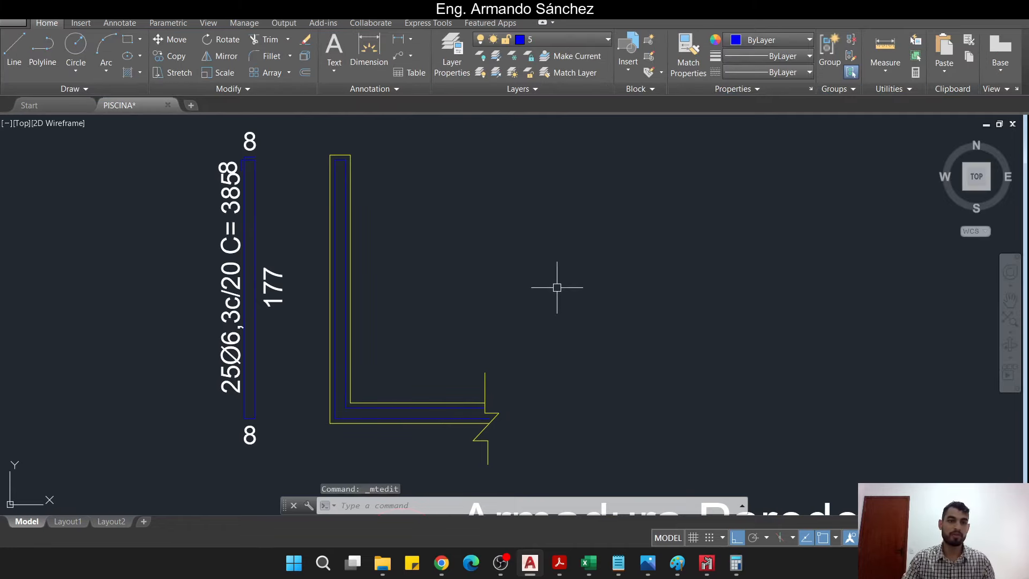
# Move the 25Ø6,3c/20 C= 385 label straight down along the stirrup so that it clears the rotated 8 label
pyautogui.click(232, 316)
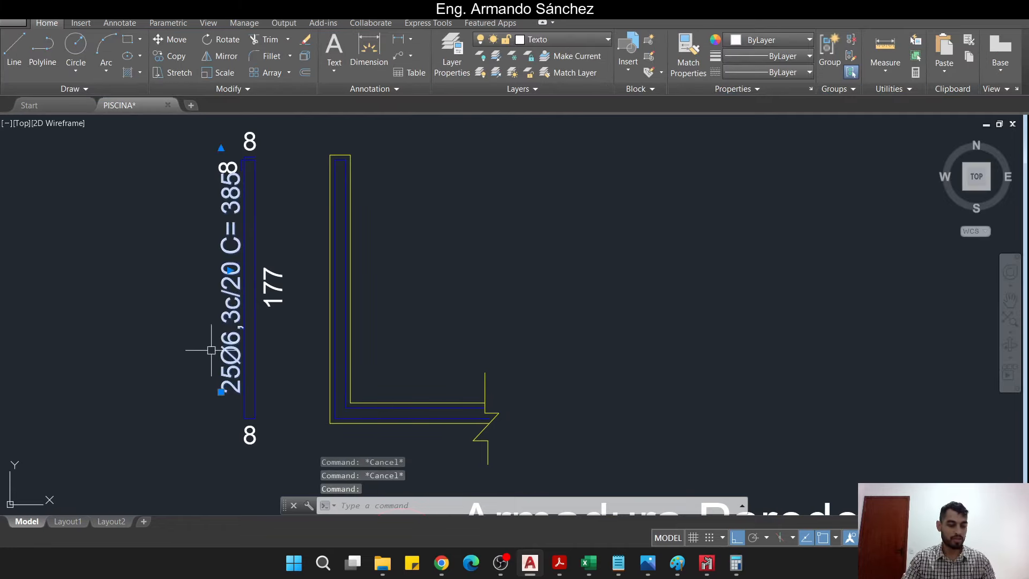
pyautogui.write('M')
pyautogui.press('Return')
pyautogui.click(172, 270)
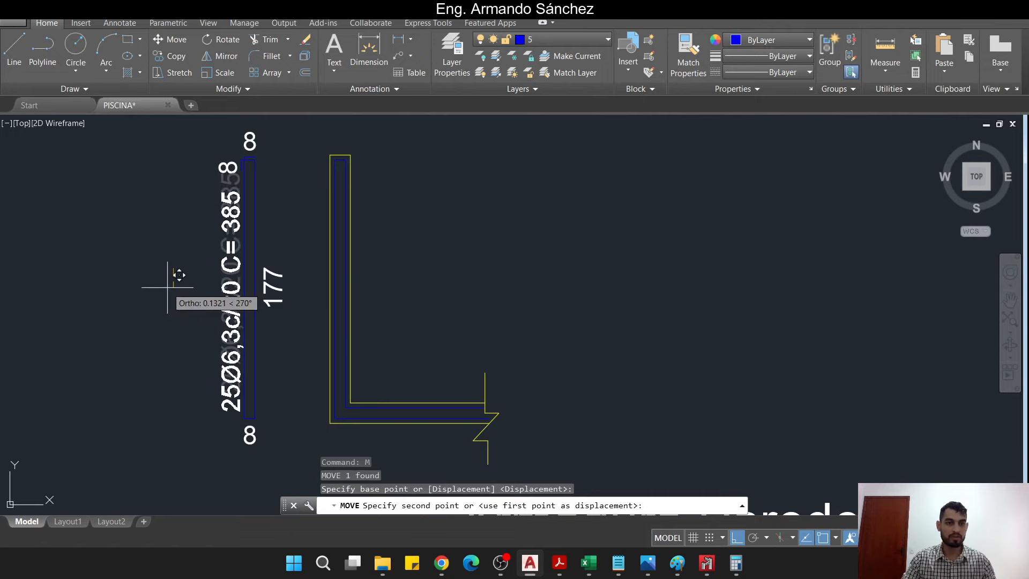
pyautogui.press('Escape')
pyautogui.press('Escape')
# Move the rotated 8 label slightly so that it sits beside the stirrup's upper end, separate from the length label
pyautogui.scroll(2, 202, 207)
pyautogui.click(214, 188)
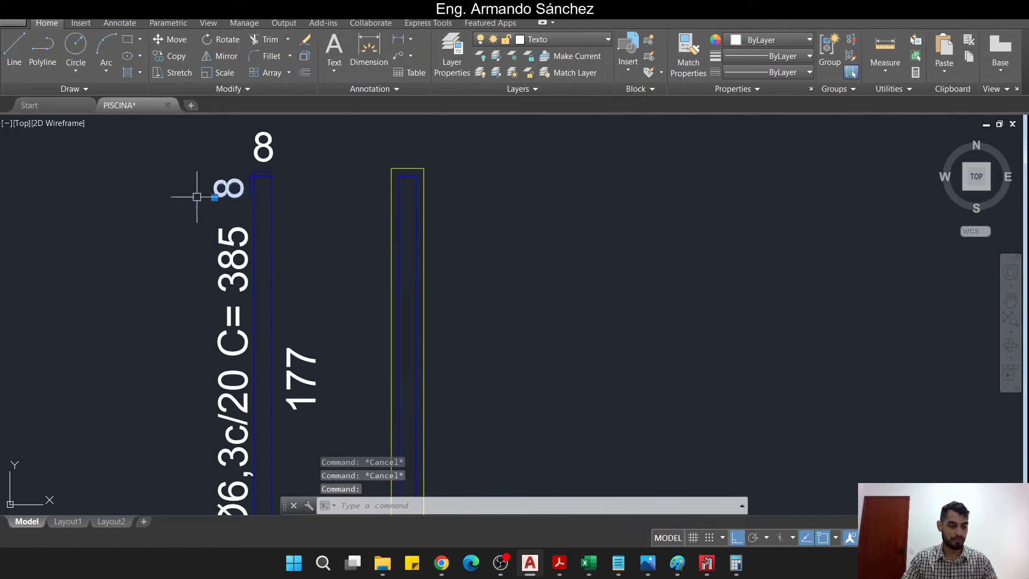
pyautogui.write('M')
pyautogui.press('Return')
pyautogui.click(187, 185)
pyautogui.press('Escape')
pyautogui.scroll(-3, 246, 213)
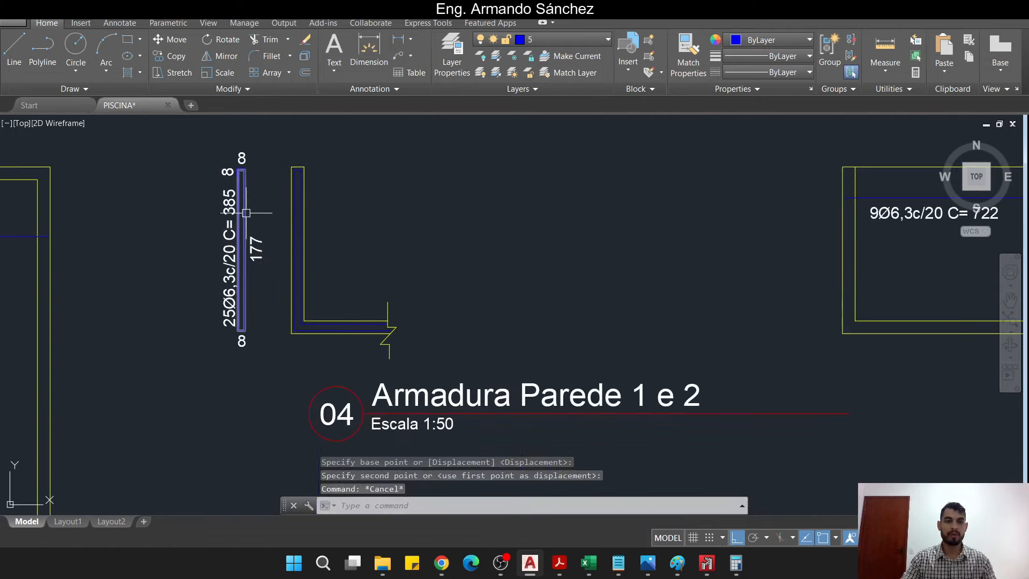
pyautogui.moveTo(323, 250); pyautogui.dragTo(368, 242, button='middle')
pyautogui.scroll(2, 367, 312)
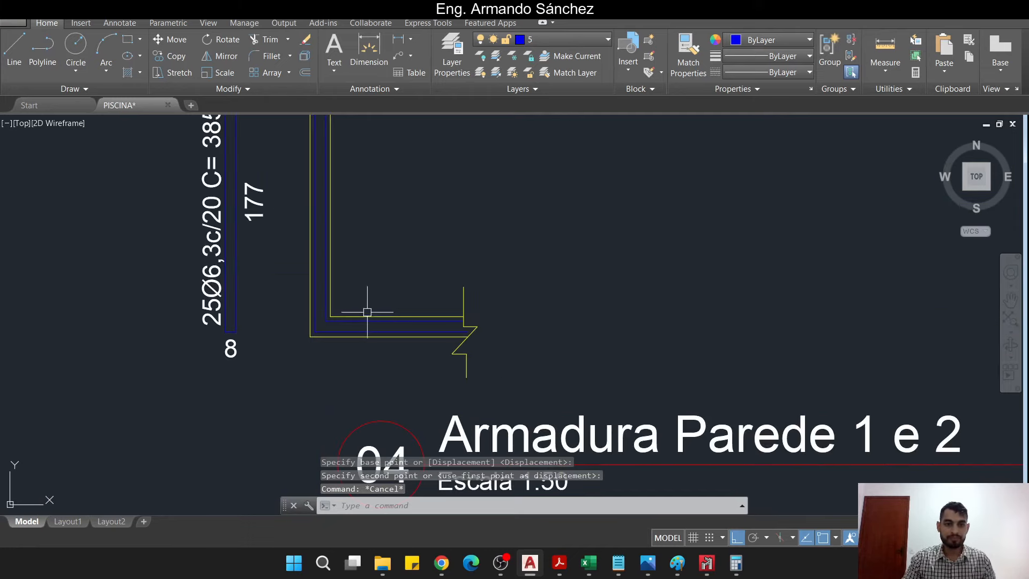
pyautogui.press('Escape')
pyautogui.press('Escape')
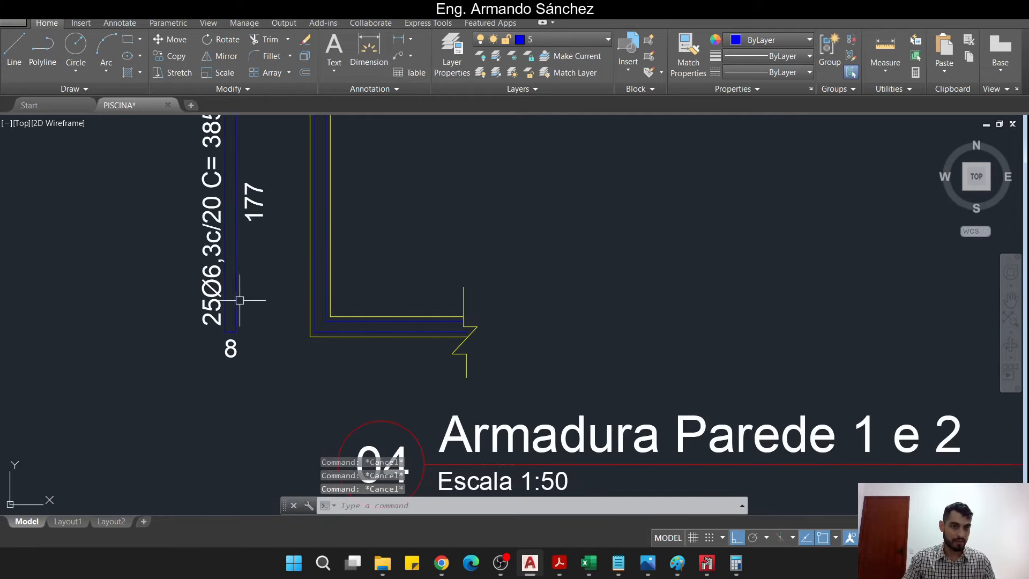
# Copy the stirrup by its lower outer corner onto the outer reinforcement corner inside the wall section of Parede 1 e 2
pyautogui.click(239, 300)
pyautogui.scroll(4, 244, 321)
pyautogui.write('co')
pyautogui.press('Return')
pyautogui.click(194, 353)
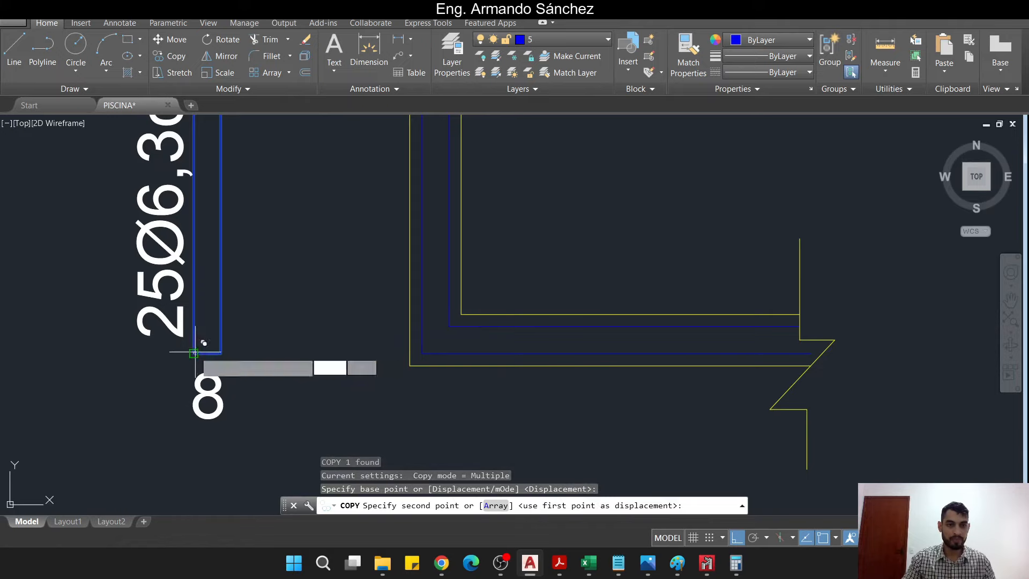
pyautogui.click(422, 353)
pyautogui.press('Escape')
pyautogui.press('Escape')
pyautogui.press('Escape')
pyautogui.moveTo(504, 304); pyautogui.dragTo(459, 343, button='middle')
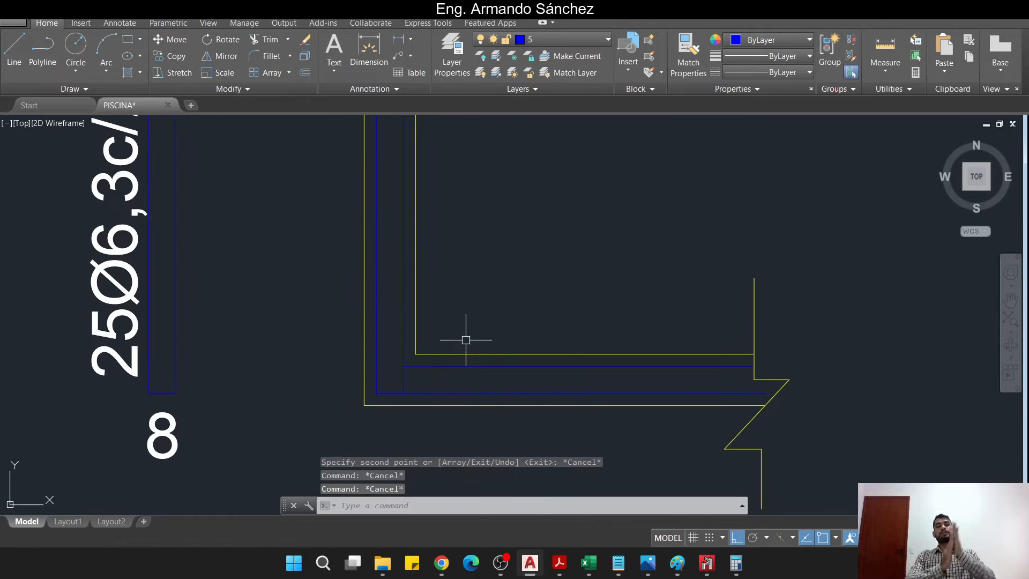
pyautogui.press('Escape')
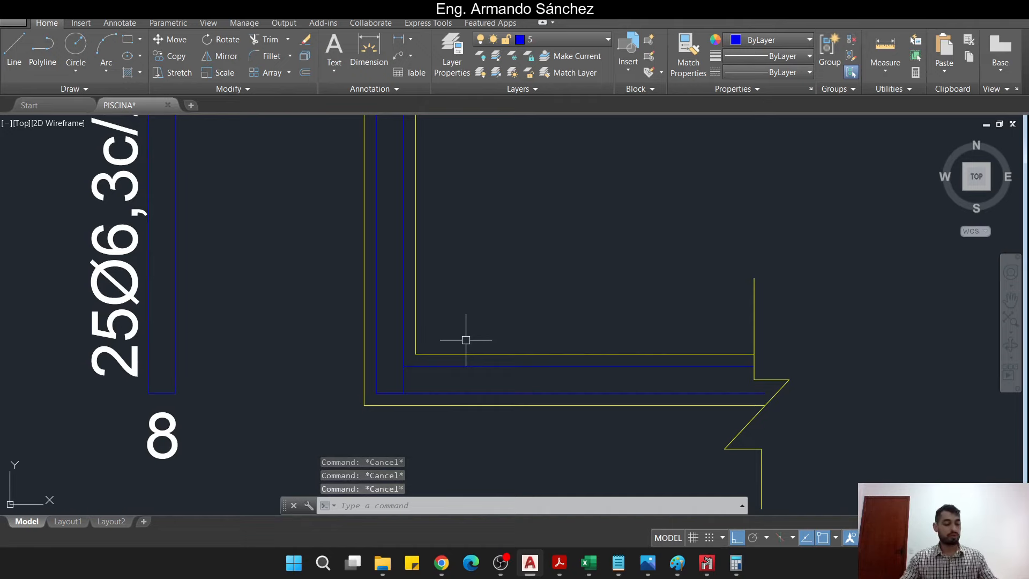
# Draw a polyline for the inner corner bar, down the wall's inner line, looping through the corner and along the slab's upper line, hooked at both ends
pyautogui.write('pl')
pyautogui.press('Return')
pyautogui.moveTo(465, 340); pyautogui.dragTo(417, 325, button='middle')
pyautogui.click(378, 216)
pyautogui.scroll(2, 413, 371)
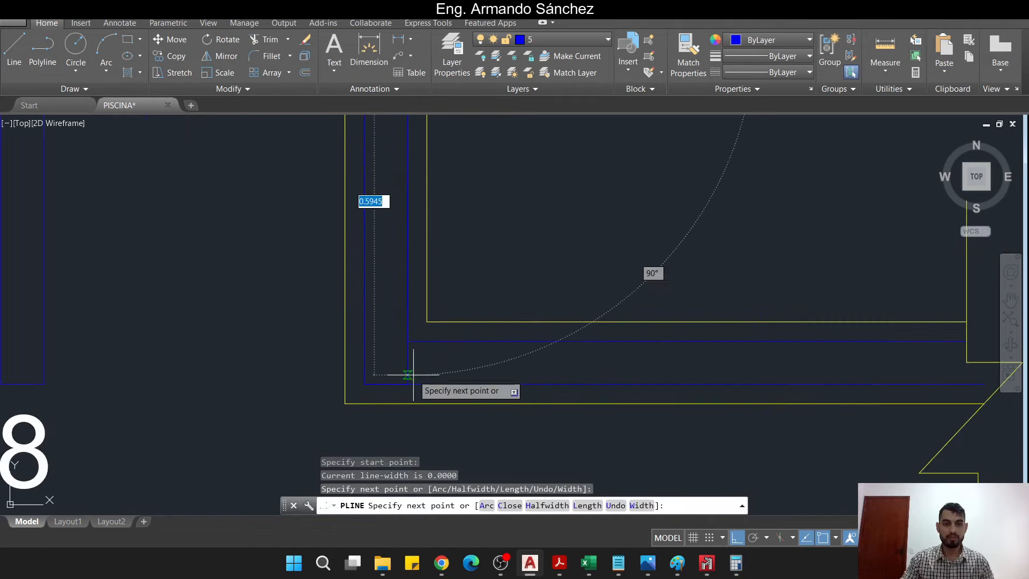
pyautogui.click(407, 384)
pyautogui.click(363, 385)
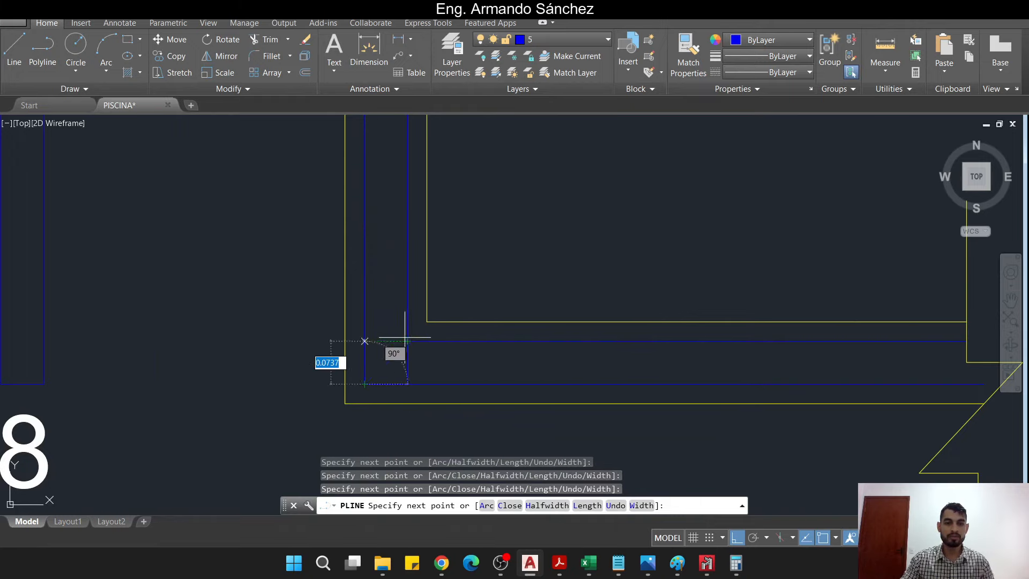
pyautogui.click(373, 340)
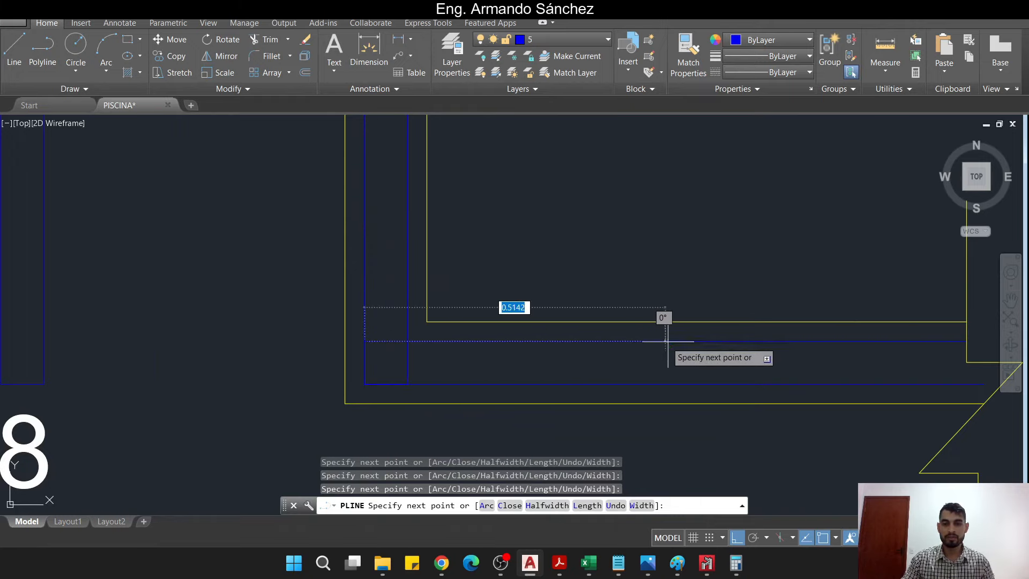
pyautogui.click(723, 341)
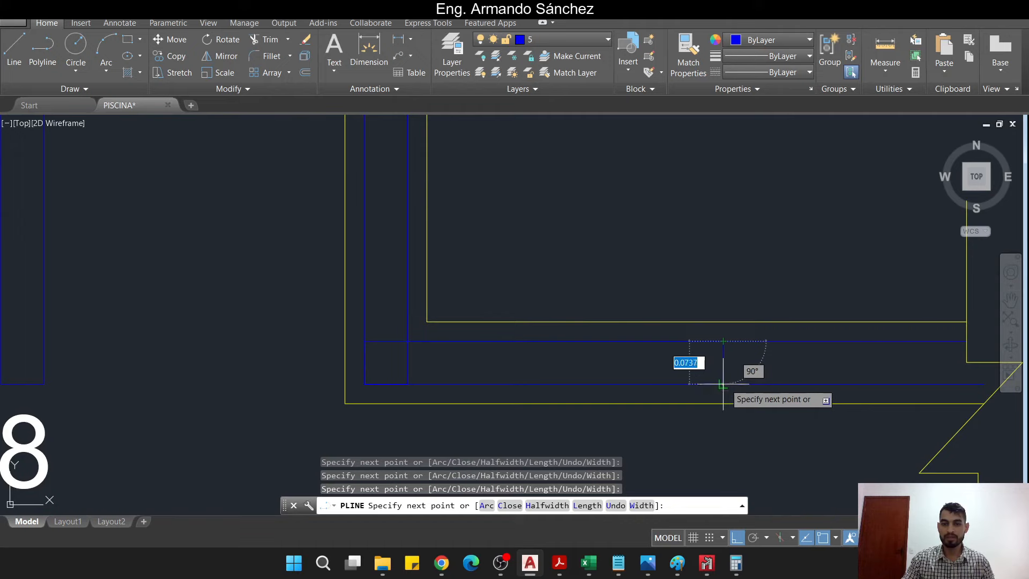
pyautogui.click(723, 383)
pyautogui.press('Escape')
pyautogui.press('Escape')
pyautogui.press('Escape')
# Draw a polyline for the outer corner bar, down the wall's outer line and along the slab's lower line, with hooks matching the inner bar's ends
pyautogui.write('pl')
pyautogui.press('Return')
pyautogui.scroll(-2, 552, 316)
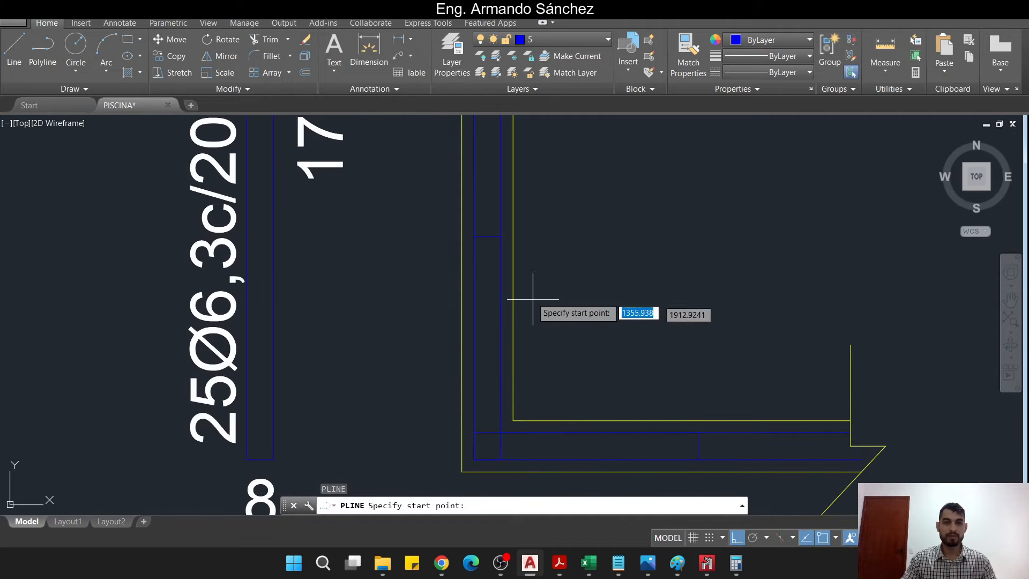
pyautogui.click(501, 236)
pyautogui.click(474, 235)
pyautogui.moveTo(478, 345); pyautogui.dragTo(477, 303, button='middle')
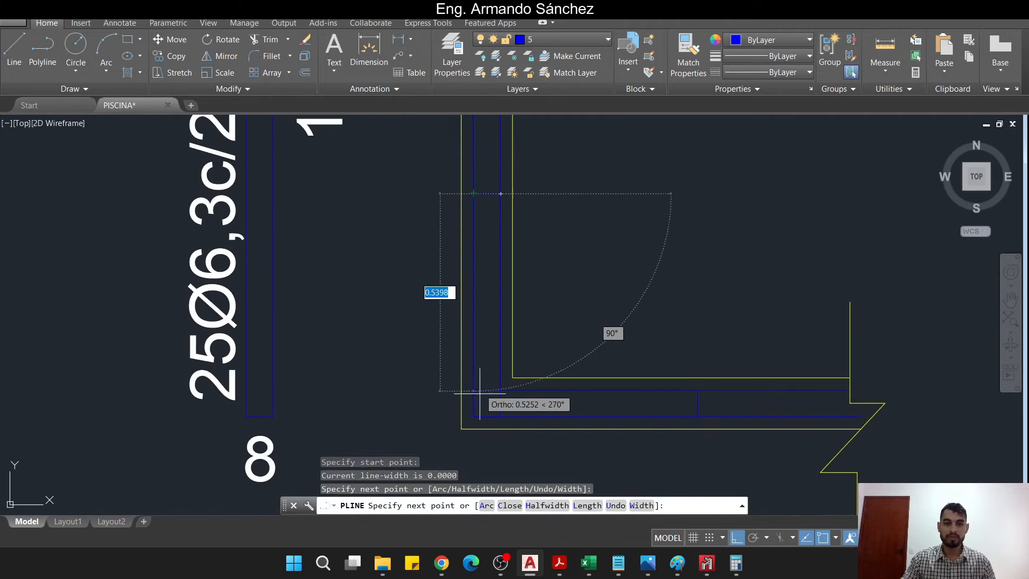
pyautogui.click(474, 417)
pyautogui.click(698, 416)
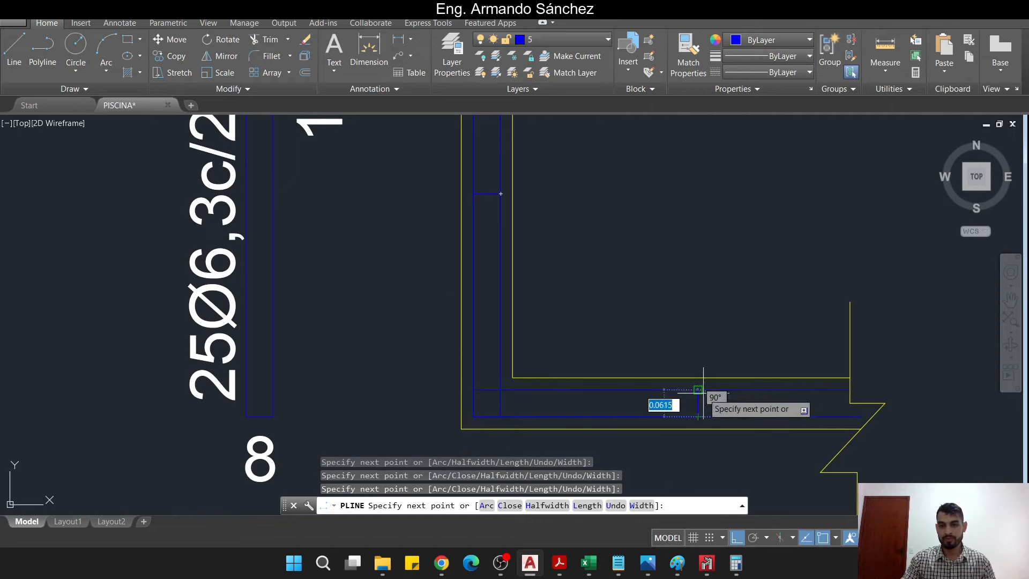
pyautogui.click(700, 390)
pyautogui.press('Escape')
pyautogui.press('Escape')
# Move the inner corner bar with ortho off out of the section into the empty space above the slab, inside the corner
pyautogui.click(490, 391)
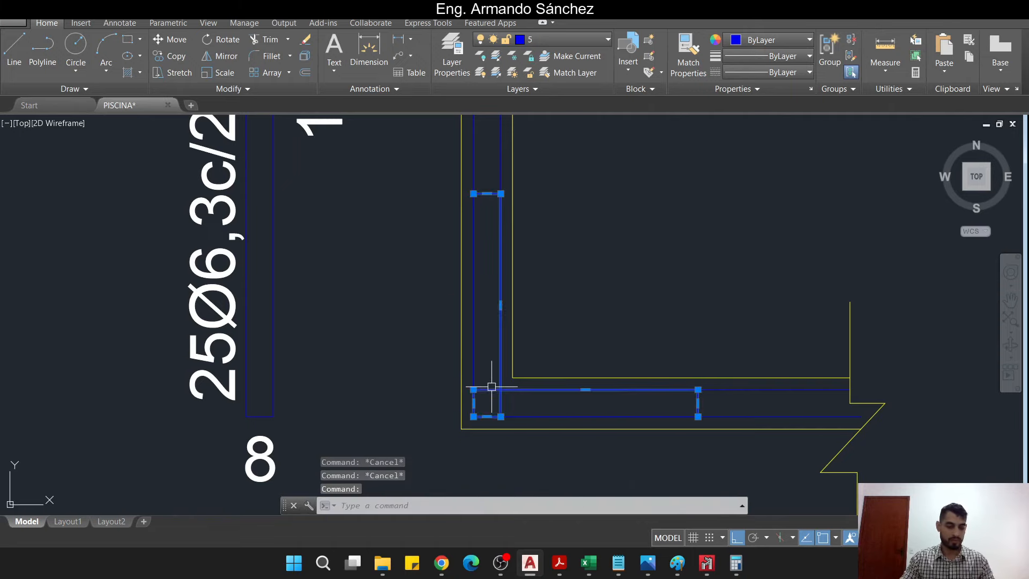
pyautogui.write('m')
pyautogui.press('Return')
pyautogui.click(513, 367)
pyautogui.moveTo(583, 328); pyautogui.dragTo(471, 392, button='middle')
pyautogui.press('F8')
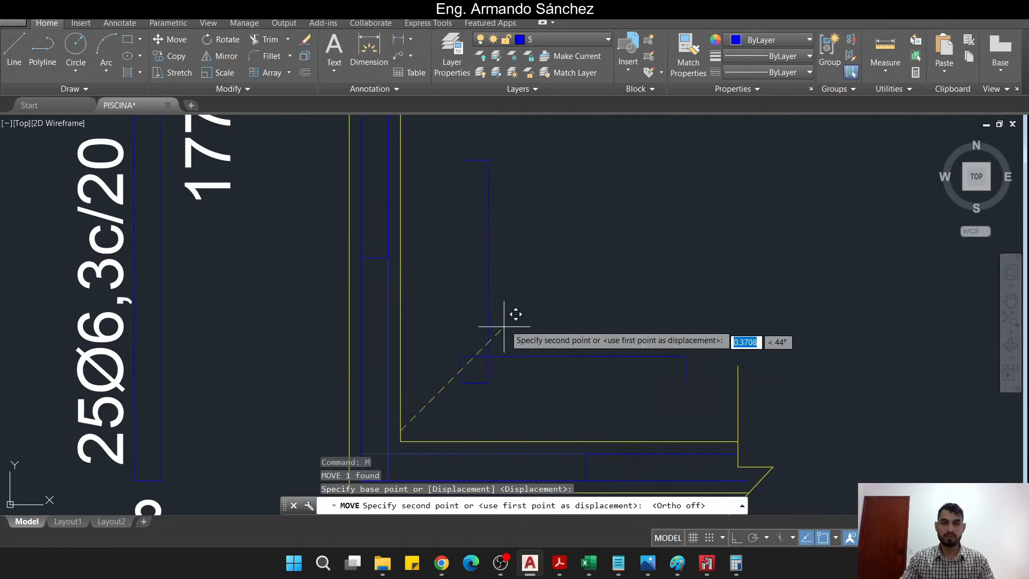
pyautogui.click(534, 293)
pyautogui.press('Escape')
pyautogui.press('Escape')
pyautogui.scroll(-2, 536, 292)
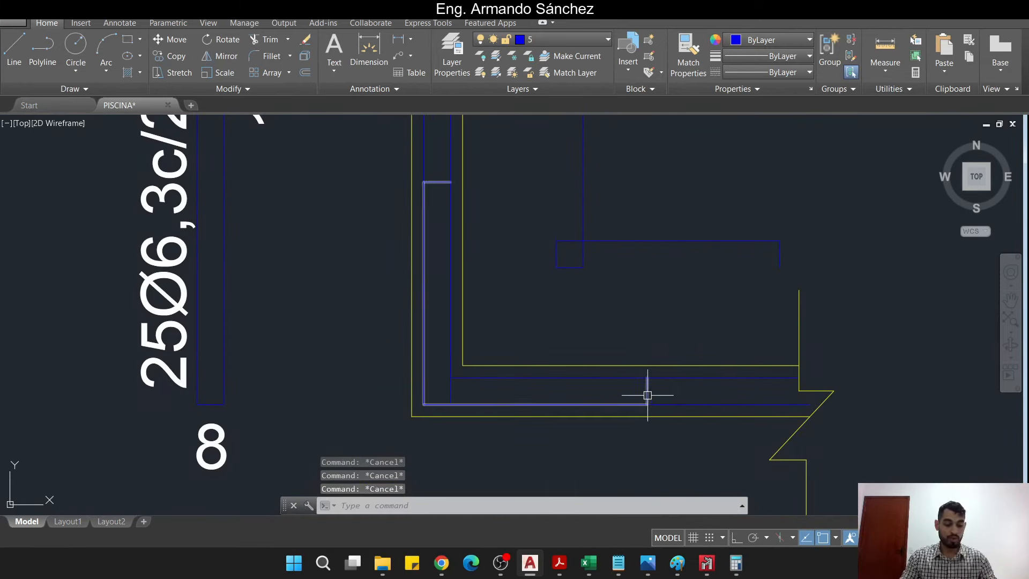
# Copy the outer corner bar to the free space outside the section, below and beside the wall-slab corner
pyautogui.click(647, 390)
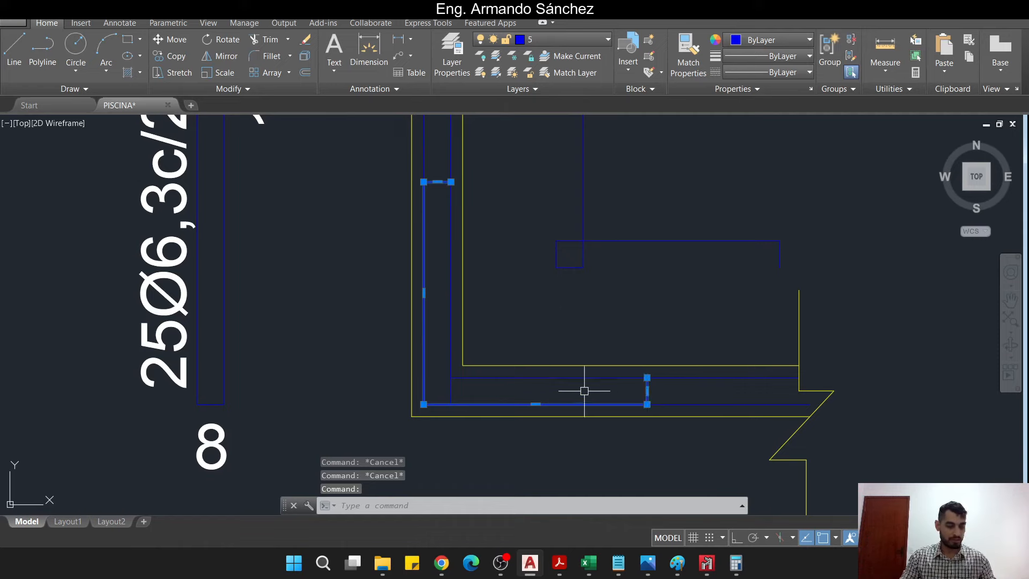
pyautogui.write('co')
pyautogui.press('space')
pyautogui.click(560, 335)
pyautogui.moveTo(491, 382); pyautogui.dragTo(541, 284, button='middle')
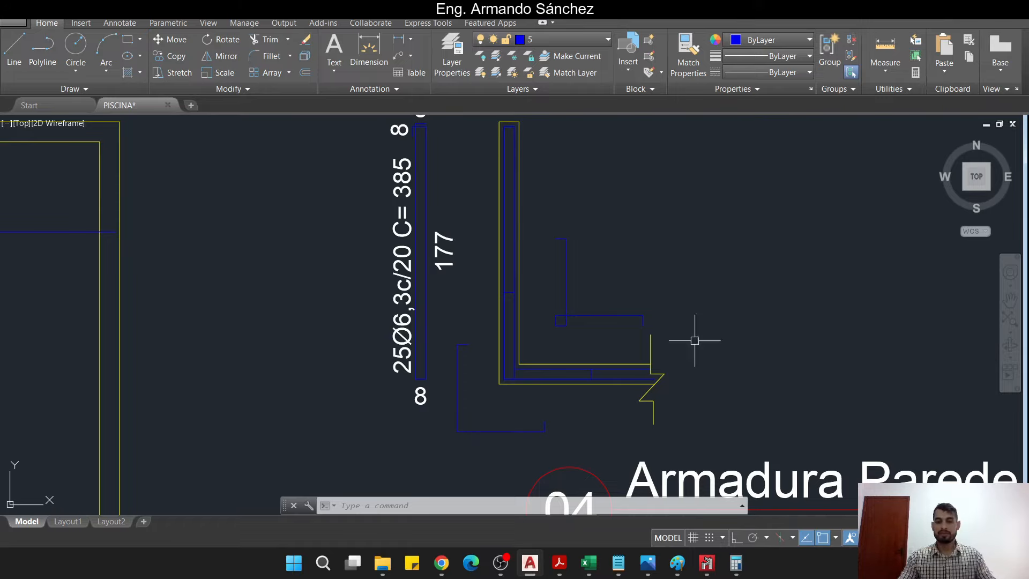
# Switch to Paint and sketch the inner moment curves and hooked inner bar in yellow, and the outer corner bar in red, at the diagram's corner
pyautogui.click(677, 563)
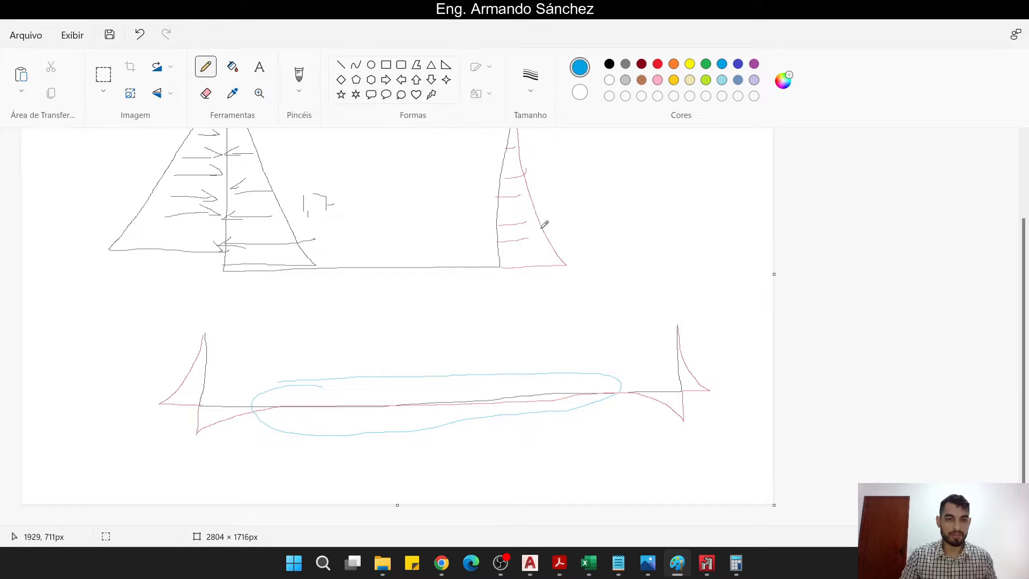
pyautogui.keyDown('ctrl'); pyautogui.scroll(3, 177, 384); pyautogui.keyUp('ctrl')
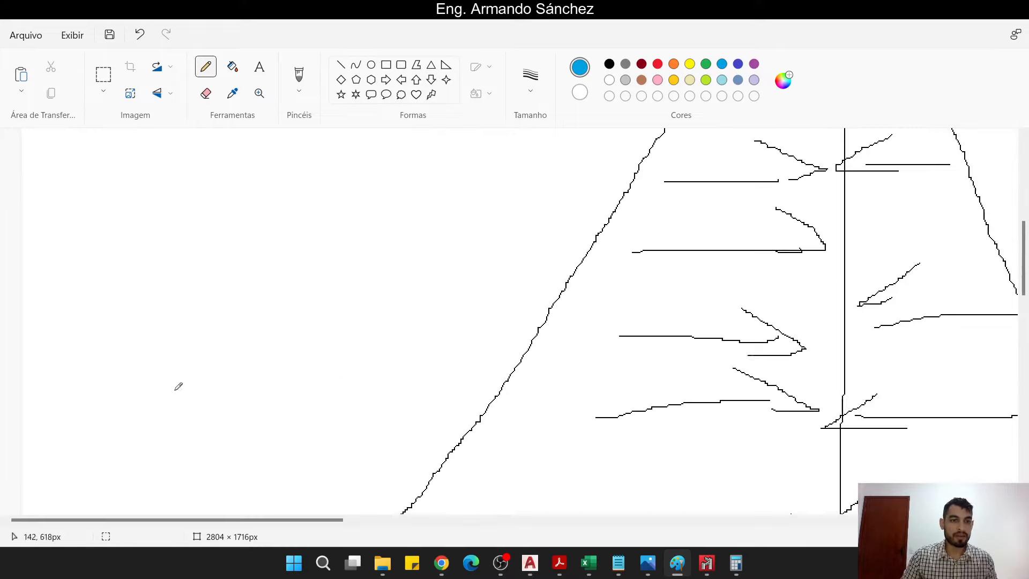
pyautogui.keyDown('ctrl'); pyautogui.scroll(-3, 255, 365); pyautogui.keyUp('ctrl')
pyautogui.keyDown('ctrl'); pyautogui.scroll(3, 205, 397); pyautogui.keyUp('ctrl')
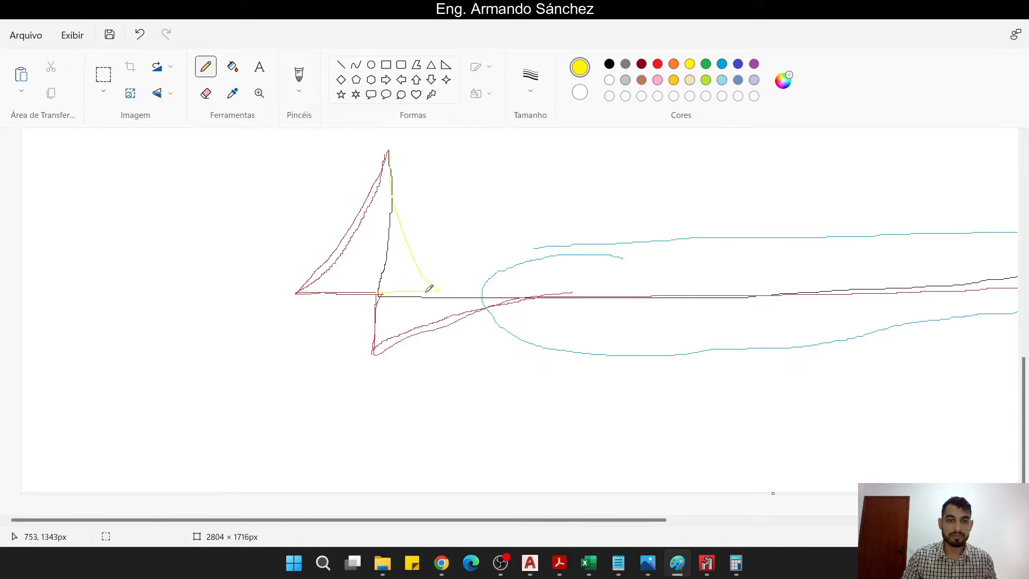
pyautogui.moveTo(390, 248); pyautogui.dragTo(490, 294)
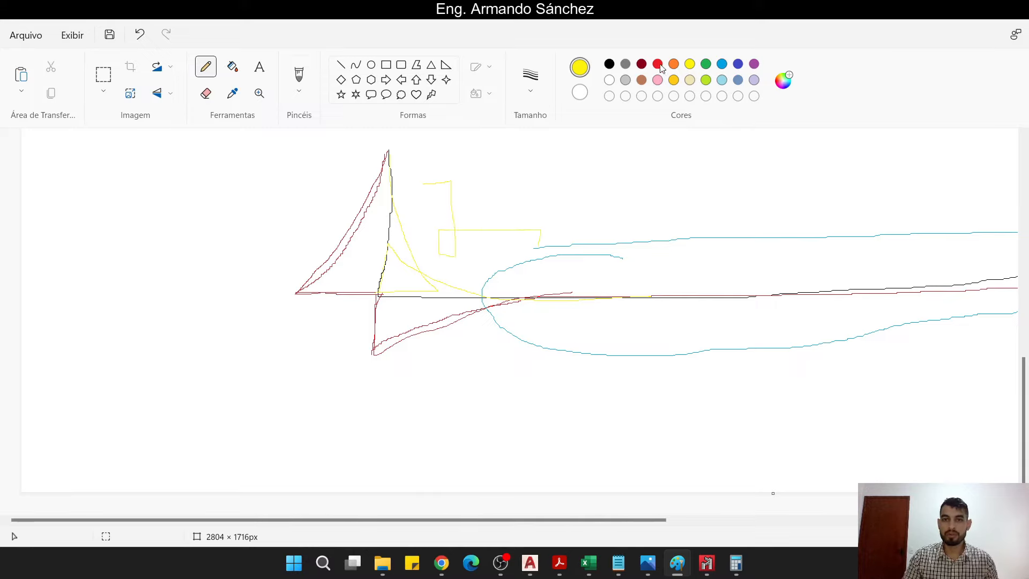
pyautogui.moveTo(242, 271)
pyautogui.mouseDown()
pyautogui.moveTo(246, 382)
pyautogui.moveTo(316, 397)
pyautogui.moveTo(347, 372)
pyautogui.mouseUp()
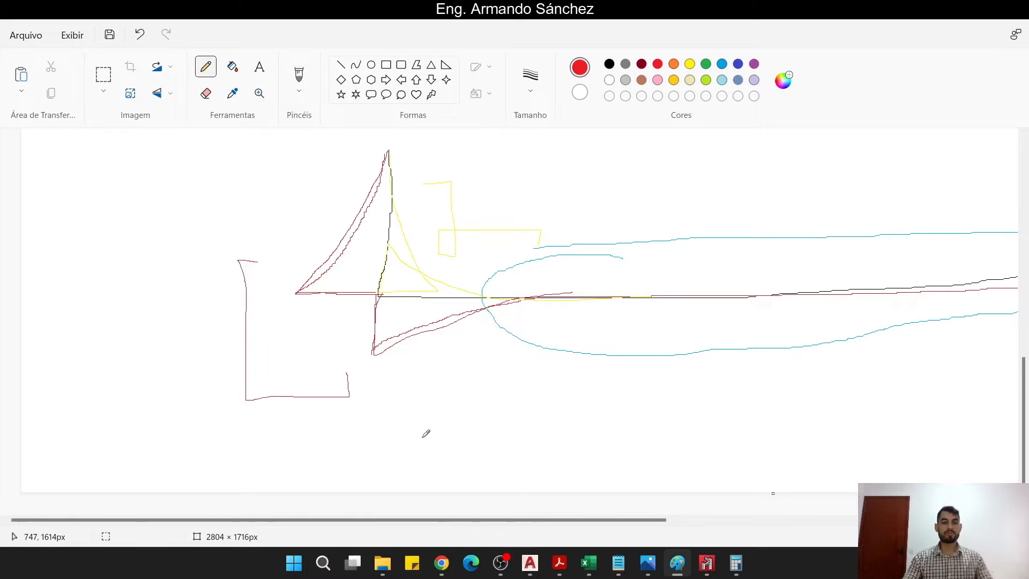